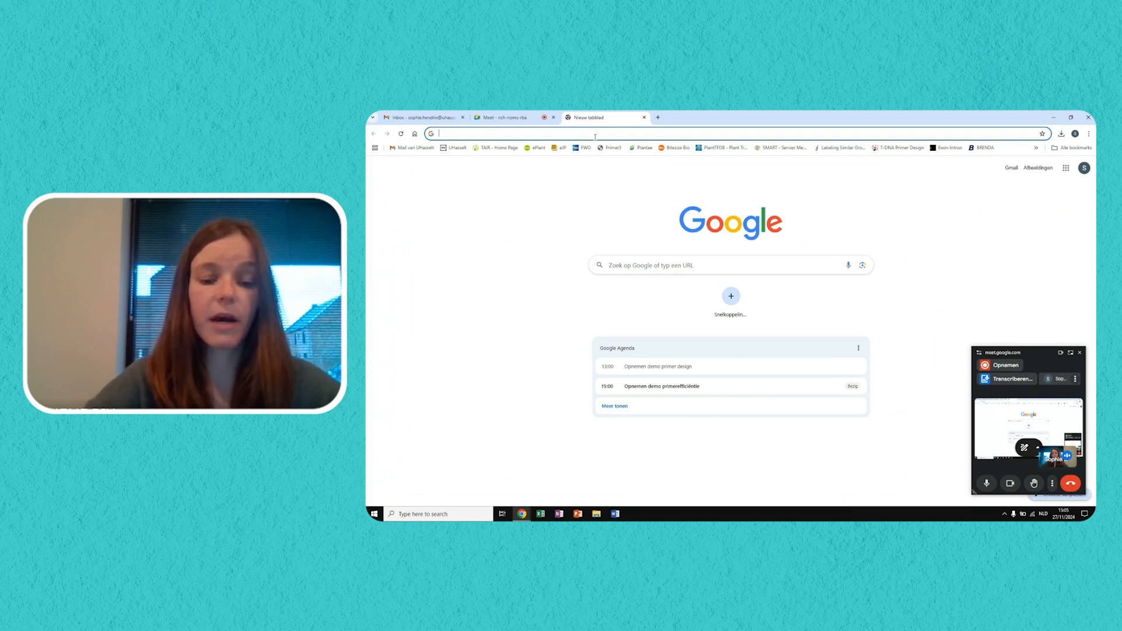
- Search the web for ncbi, open the National Center for Biotechnology Information site and decline its visitor survey
type("ncbi")
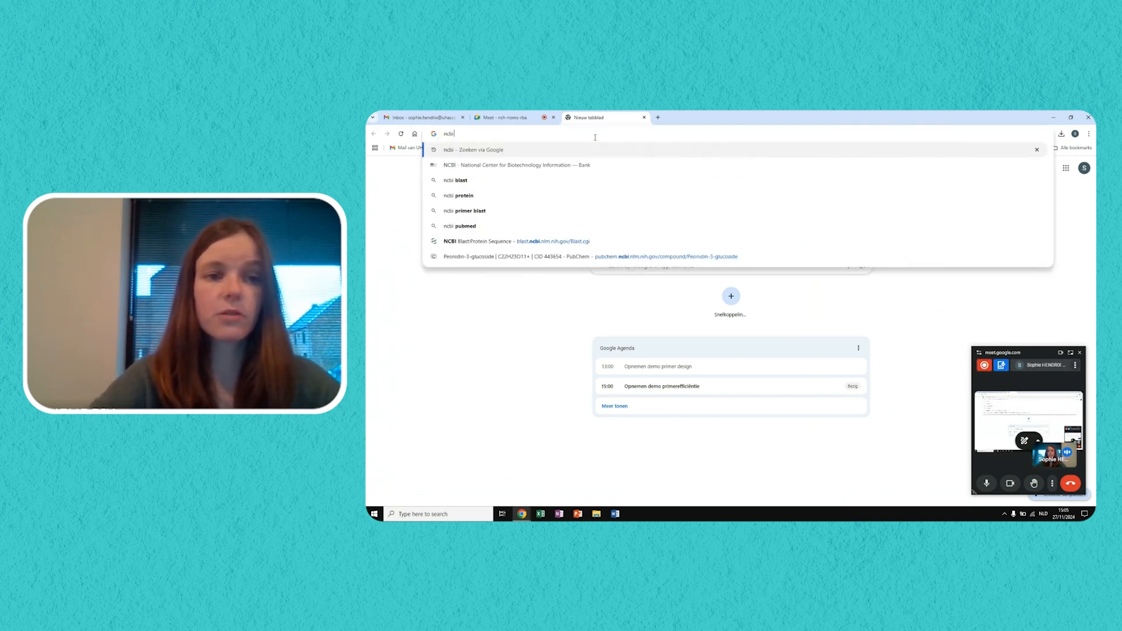
key("Return")
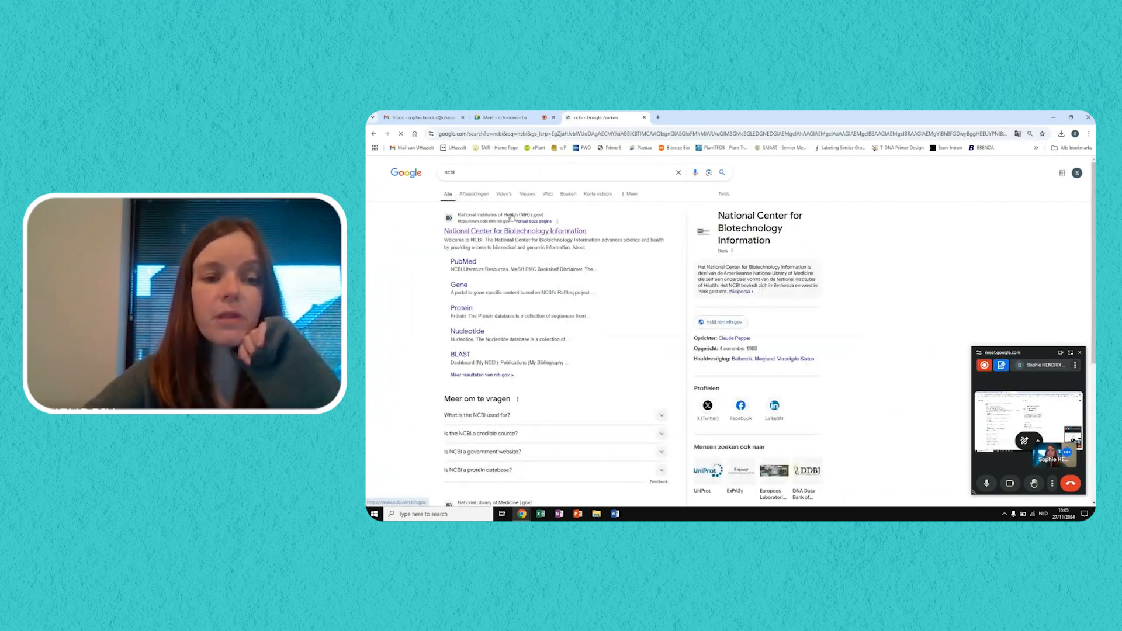
left_click(509, 230)
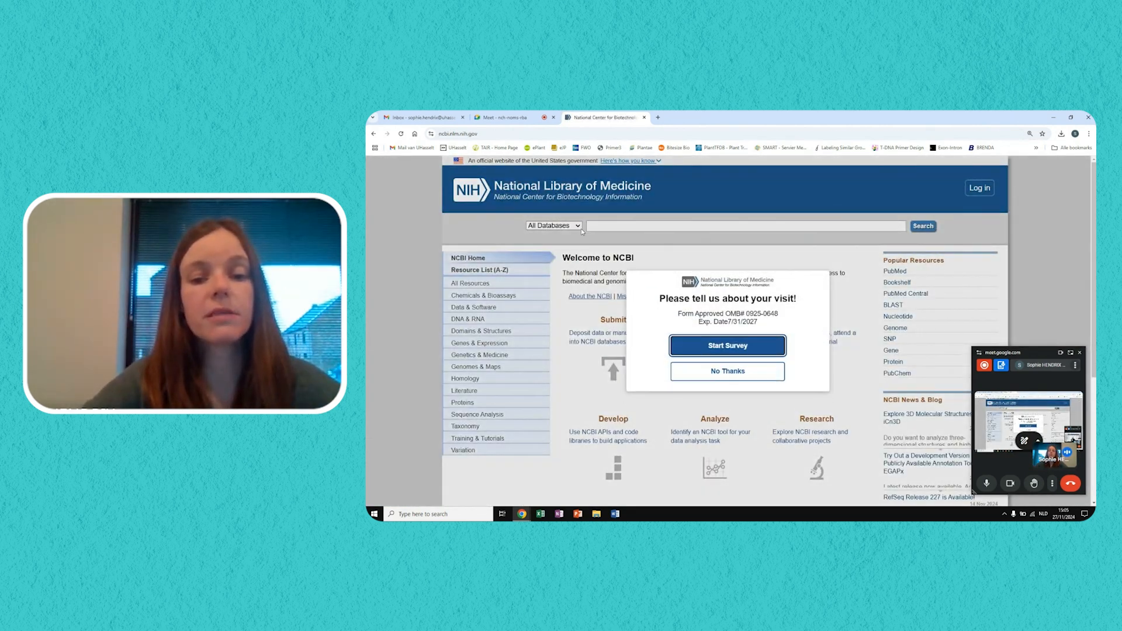
left_click(711, 374)
- Search the NCBI Gene database for "P53 homo sapiens"
left_click(565, 226)
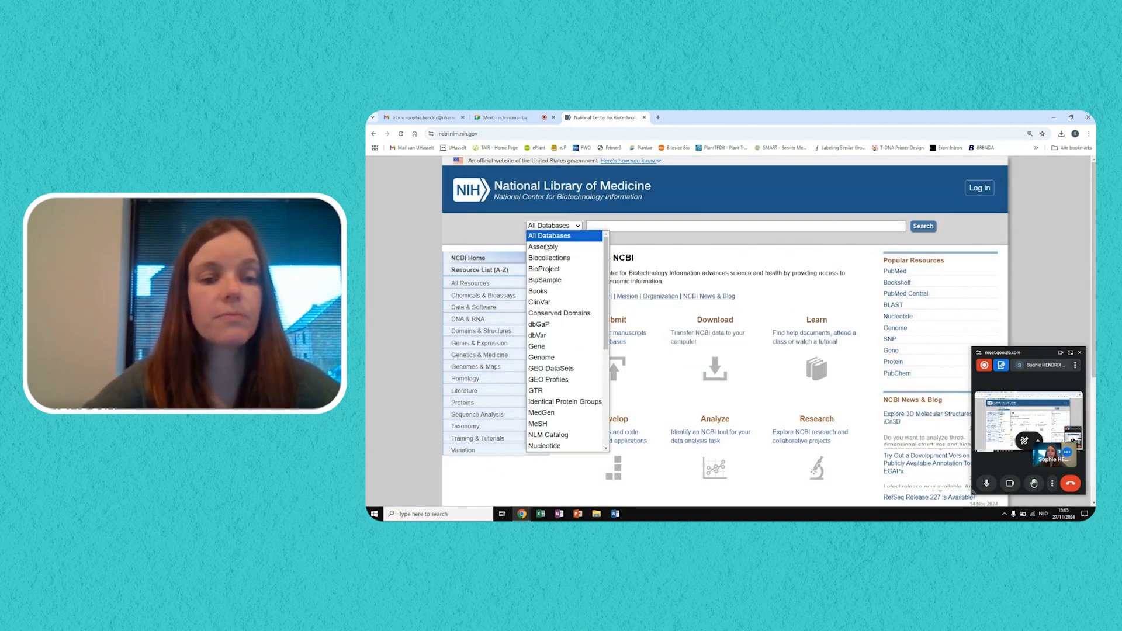
left_click(541, 346)
left_click(623, 226)
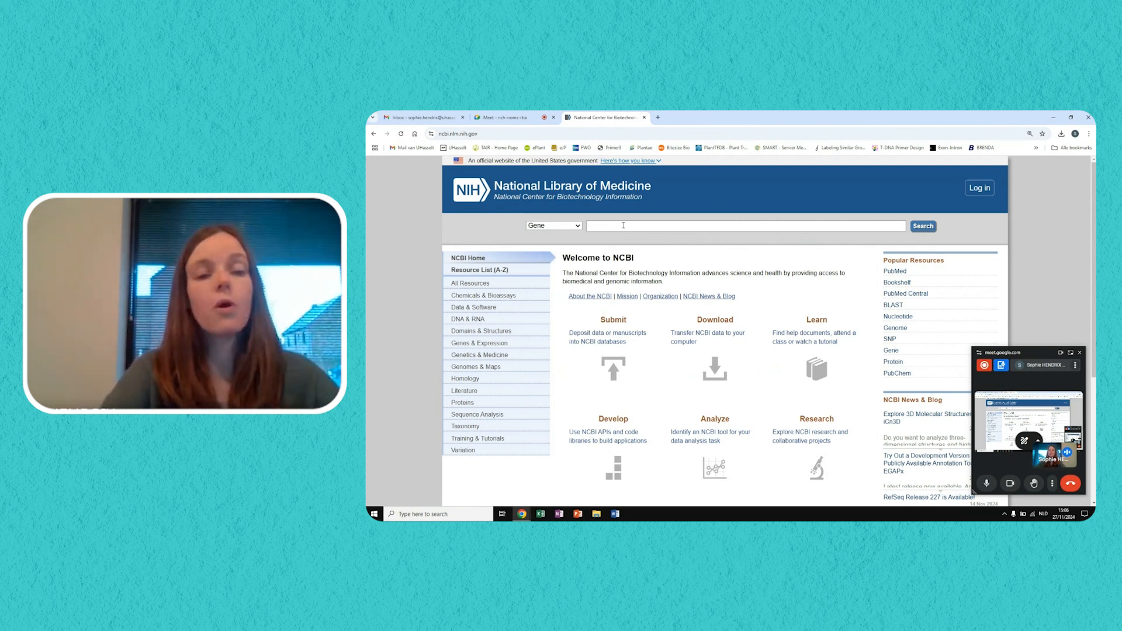
type("P53 homo sapiens")
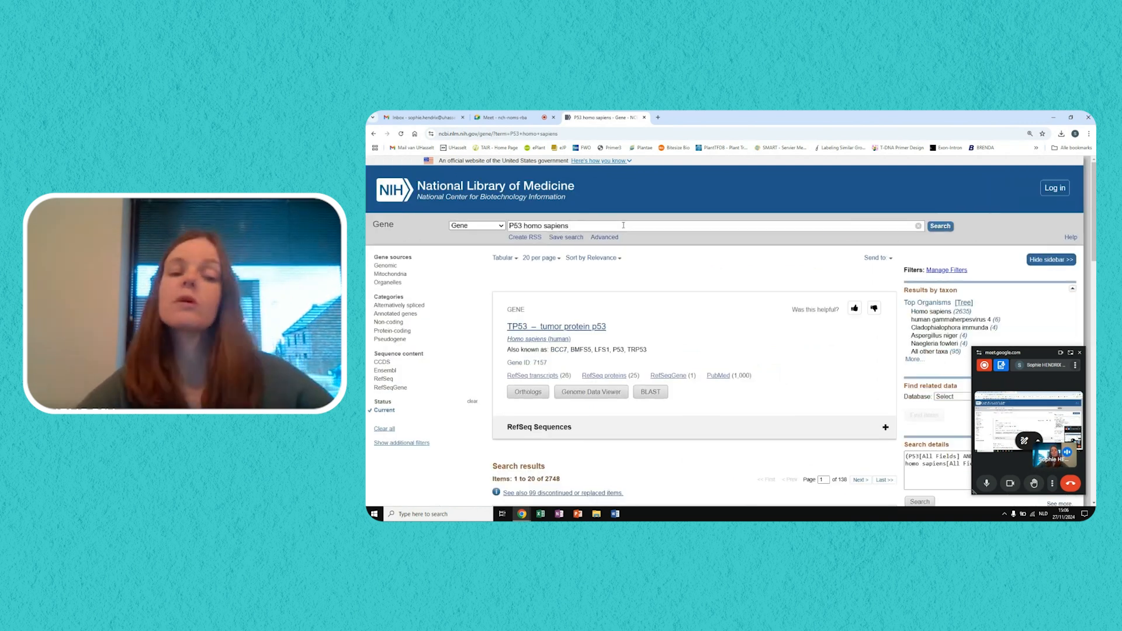
- Look through the gene search results and open the human TP53 – tumor protein p53 record
scroll(742, 367, "down", 3)
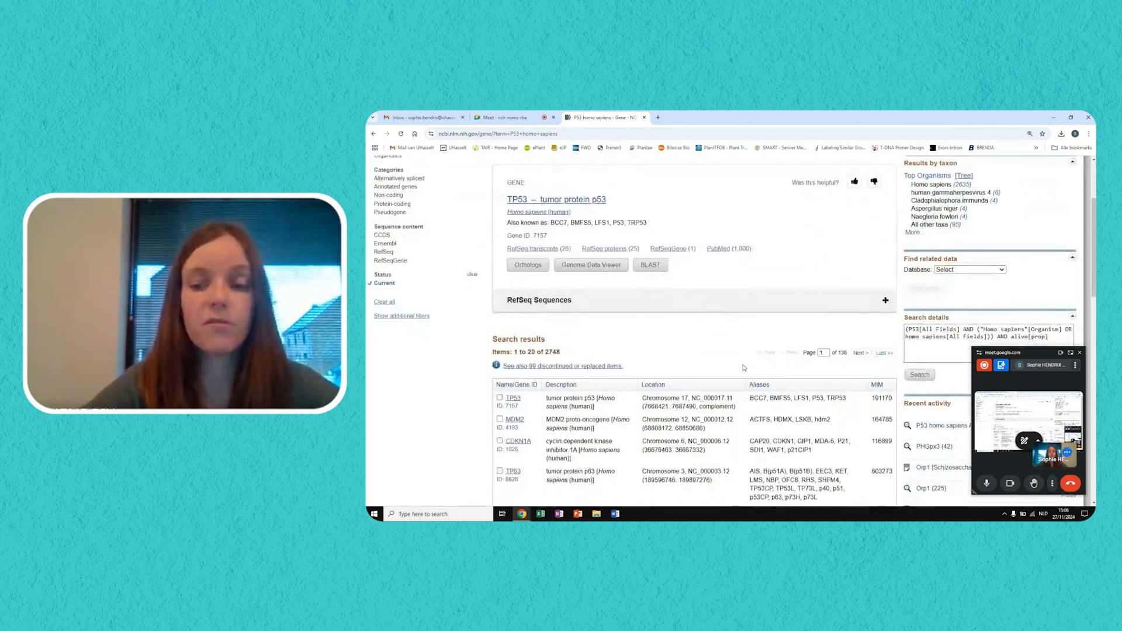
scroll(744, 368, "down", 3)
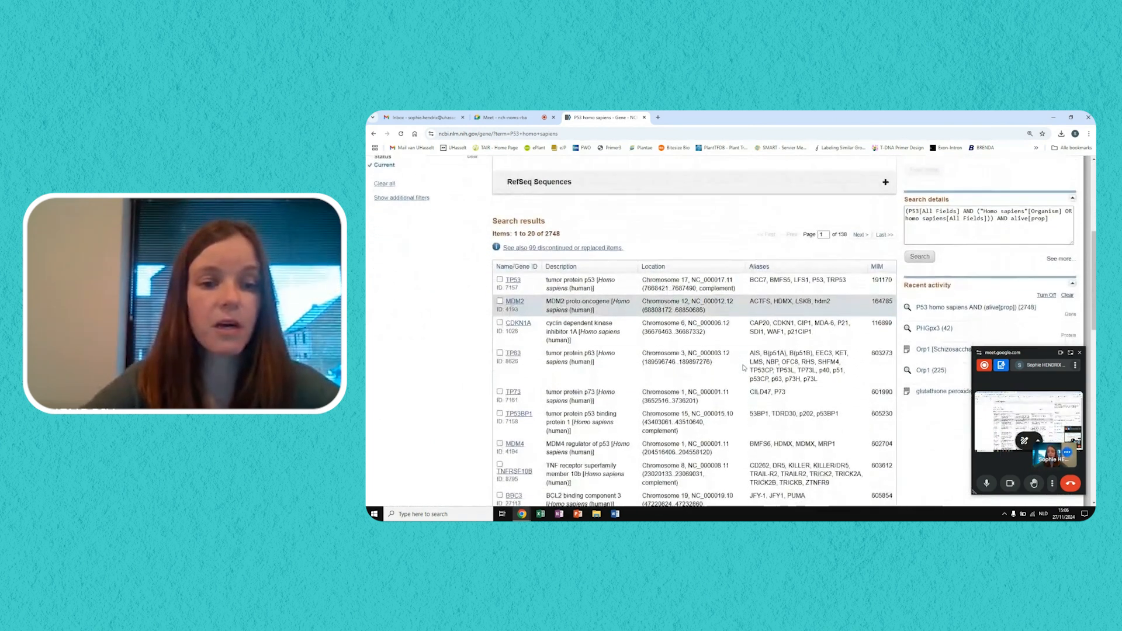
scroll(744, 367, "up", 3)
scroll(743, 367, "down", 1)
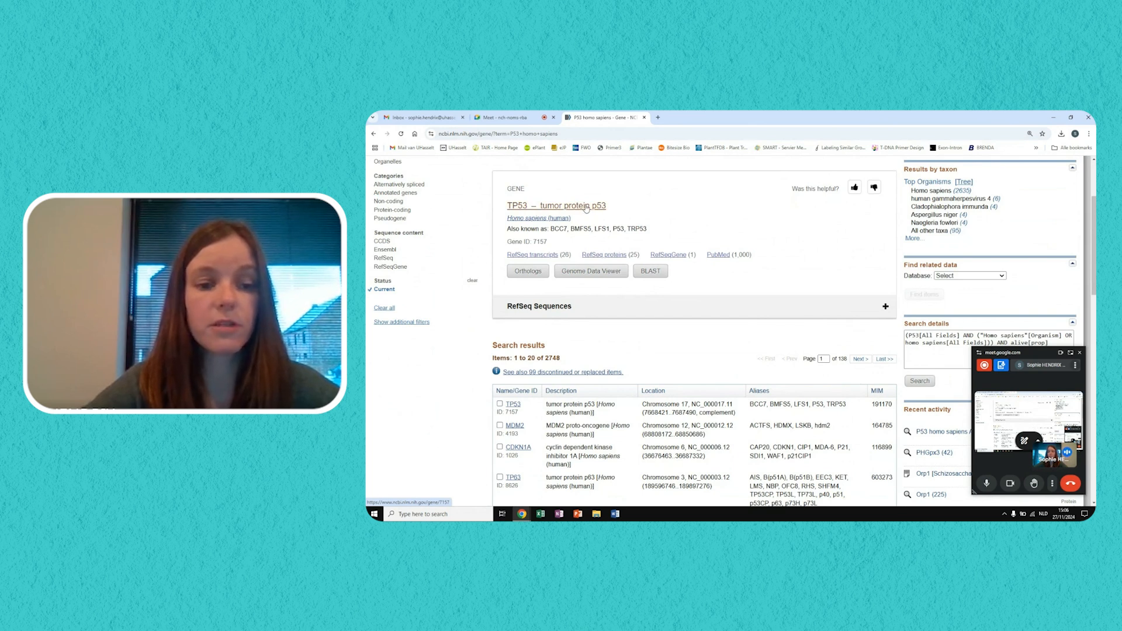
scroll(509, 449, "down", 2)
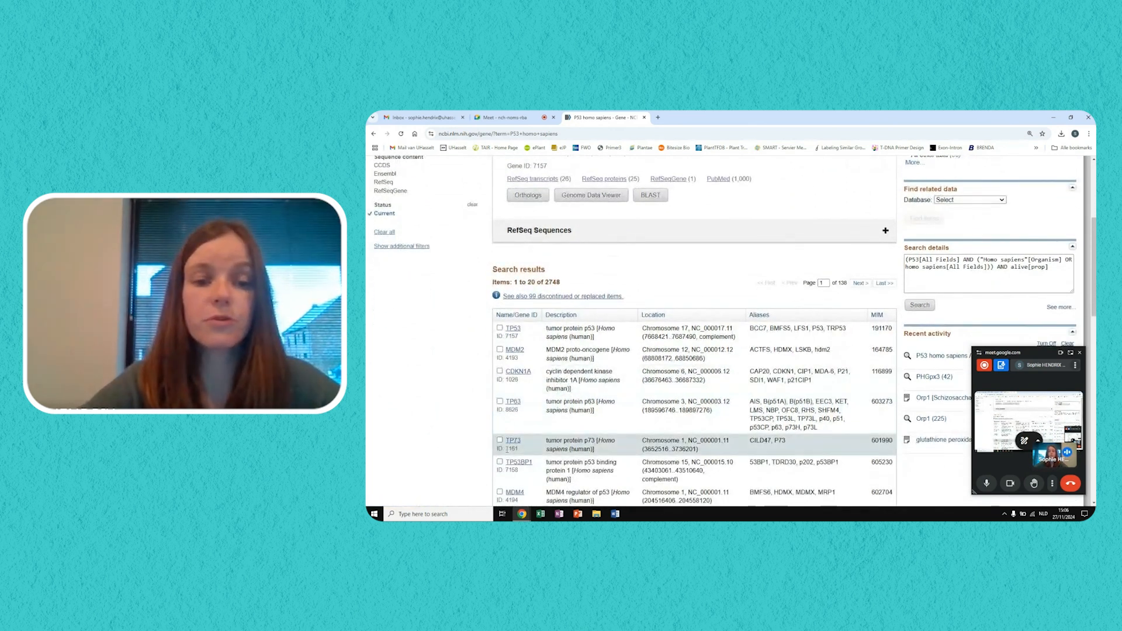
scroll(507, 448, "up", 1)
scroll(506, 449, "up", 3)
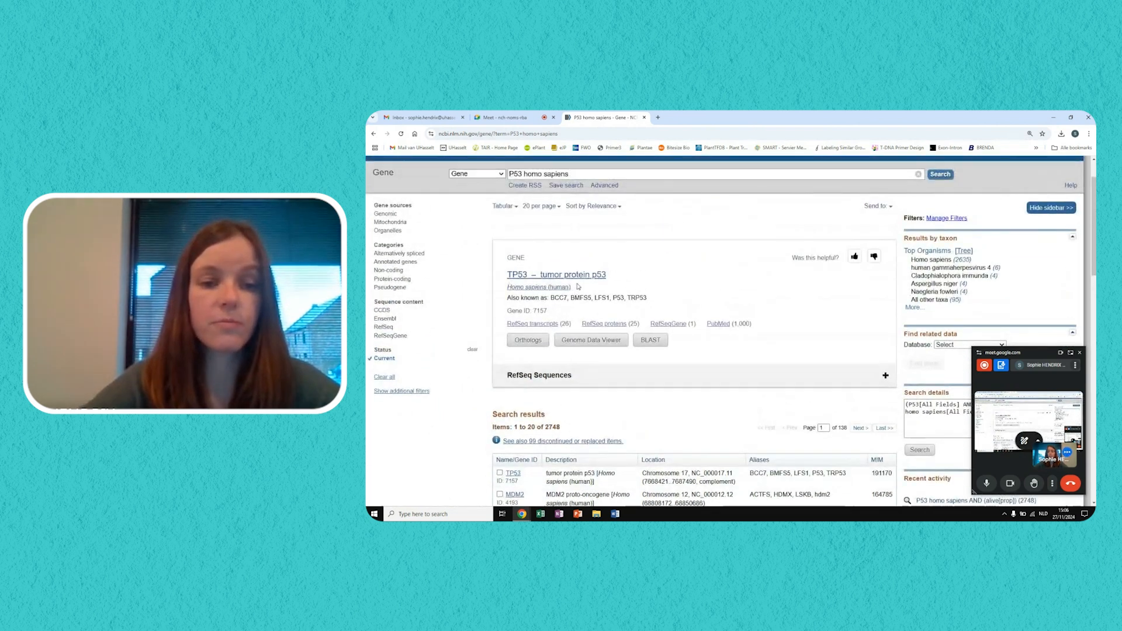
left_click(582, 280)
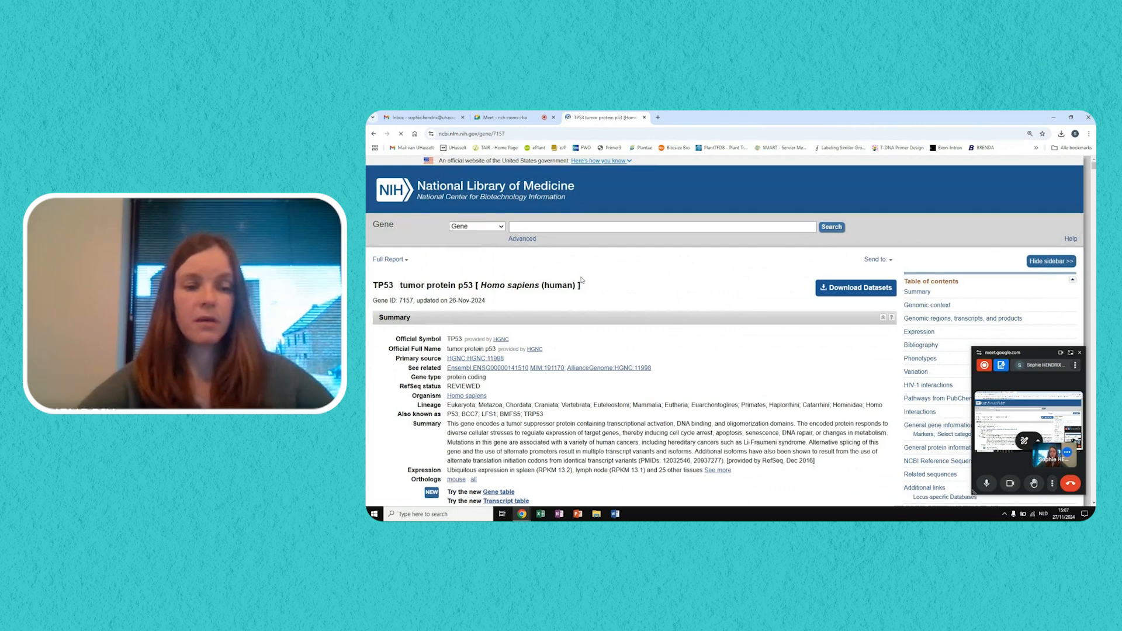
- Examine the TP53 record's summary, genomic context, and genomic regions, transcripts and products
scroll(669, 335, "down", 1)
scroll(669, 335, "down", 2)
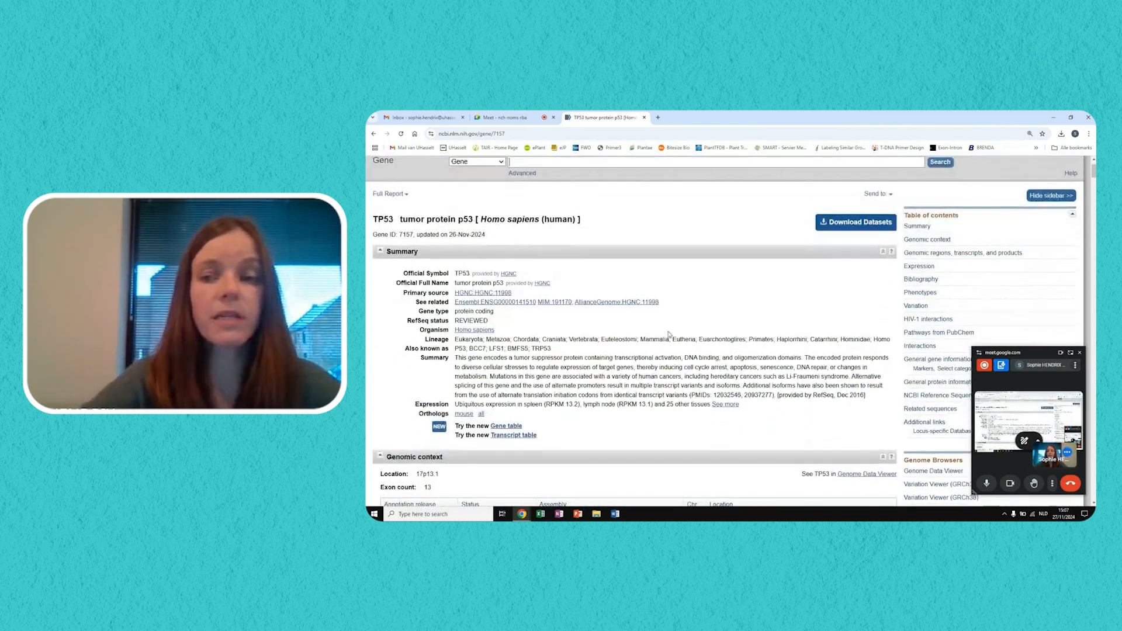
scroll(669, 332, "down", 2)
scroll(670, 331, "down", 4)
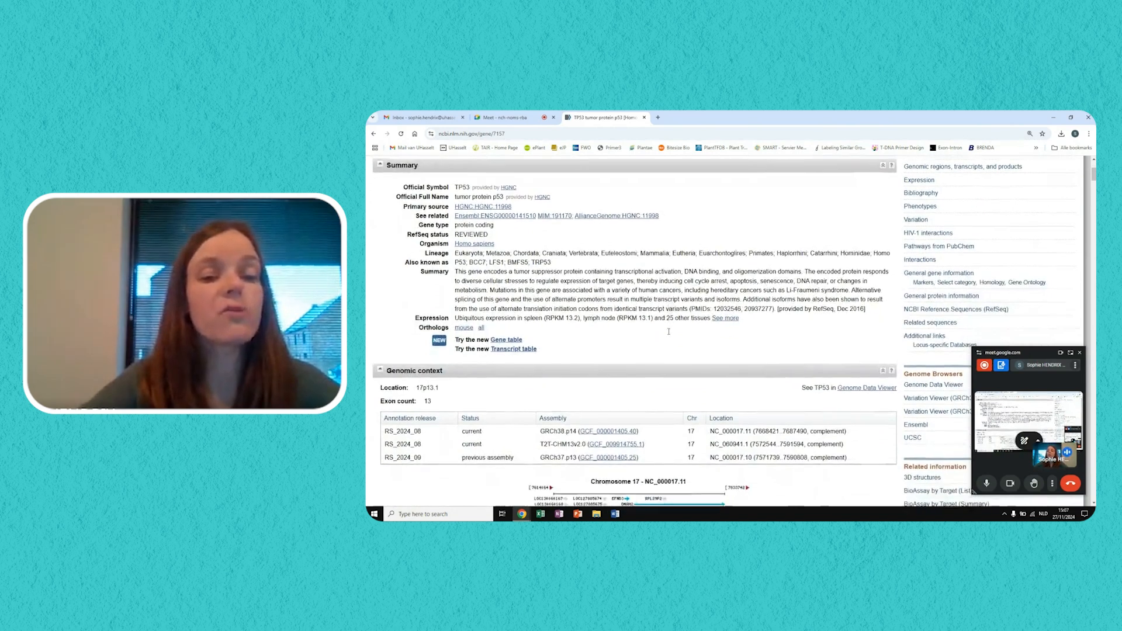
scroll(669, 334, "down", 3)
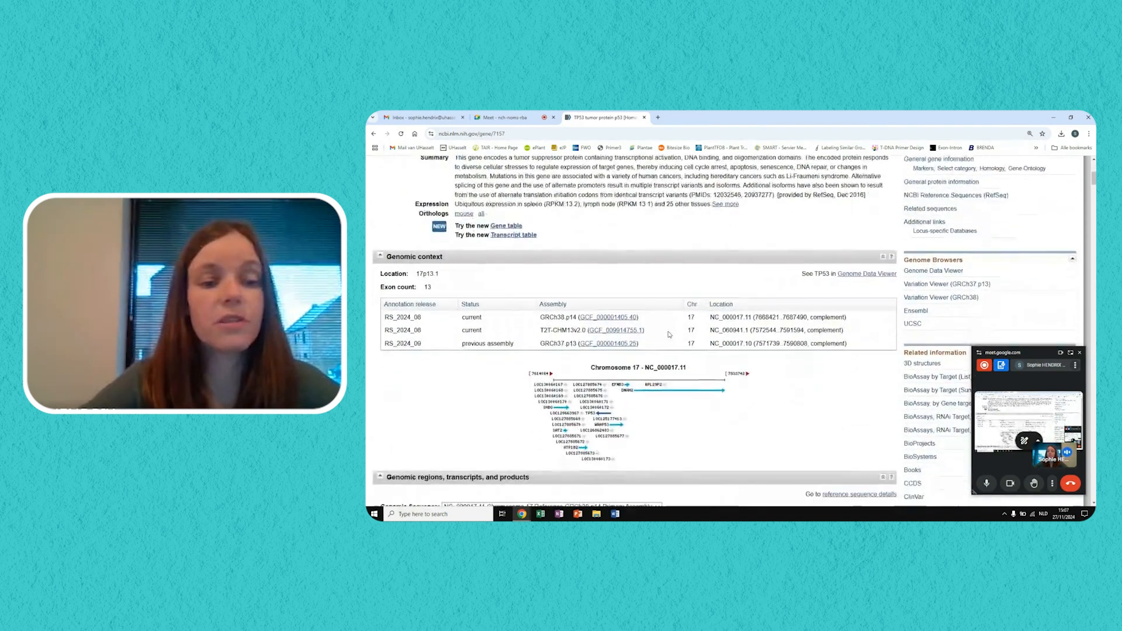
scroll(669, 333, "down", 12)
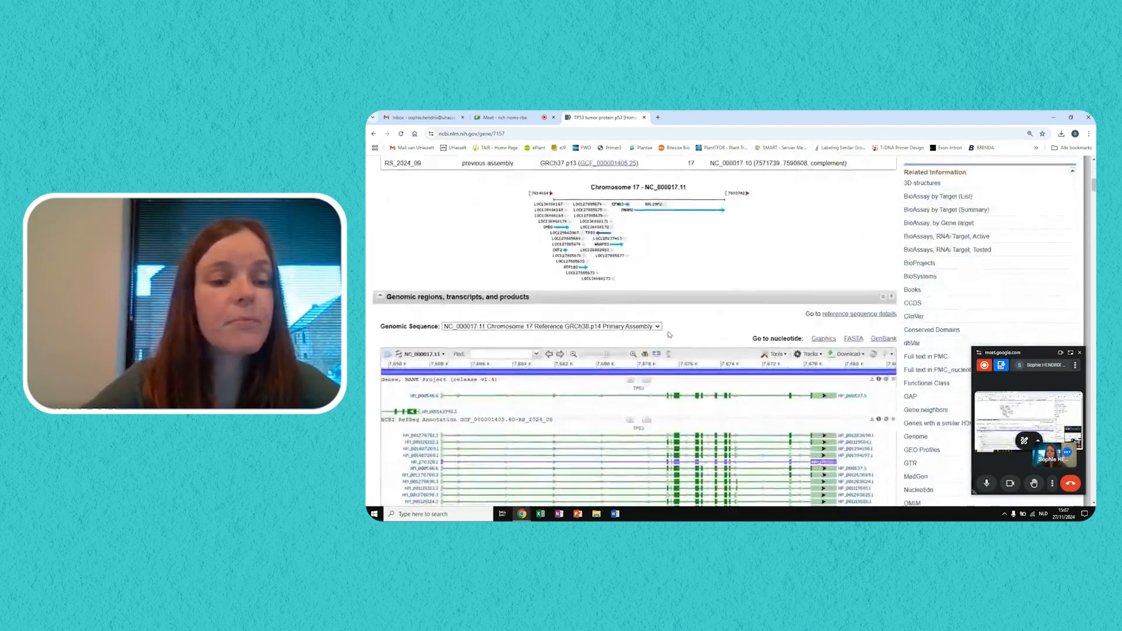
scroll(668, 336, "down", 1)
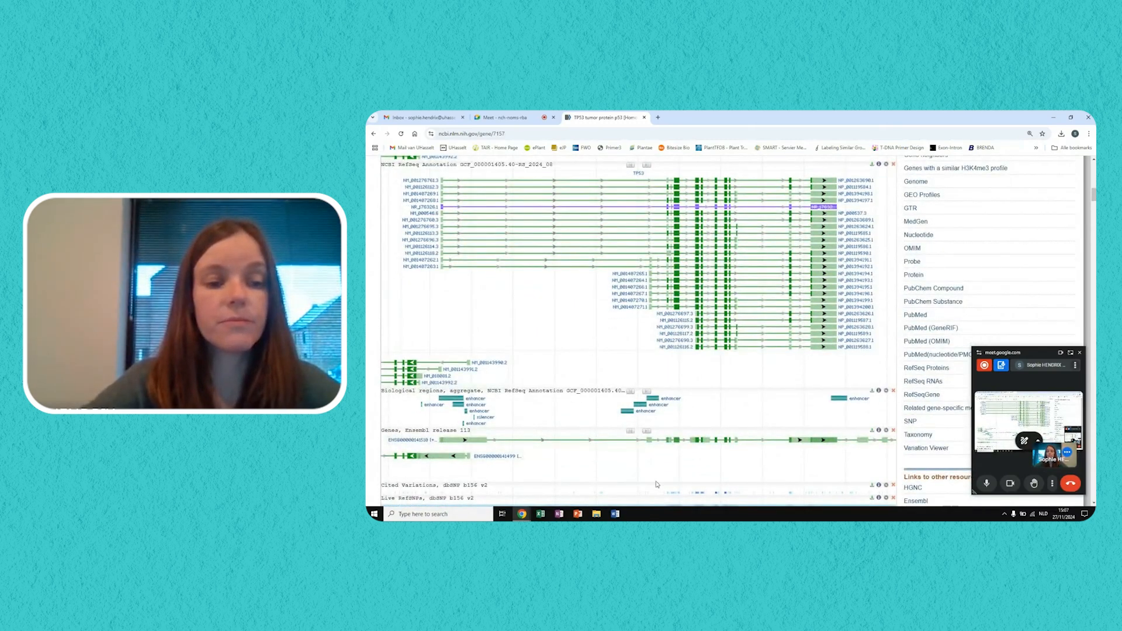
scroll(657, 485, "down", 1)
scroll(714, 371, "up", 2)
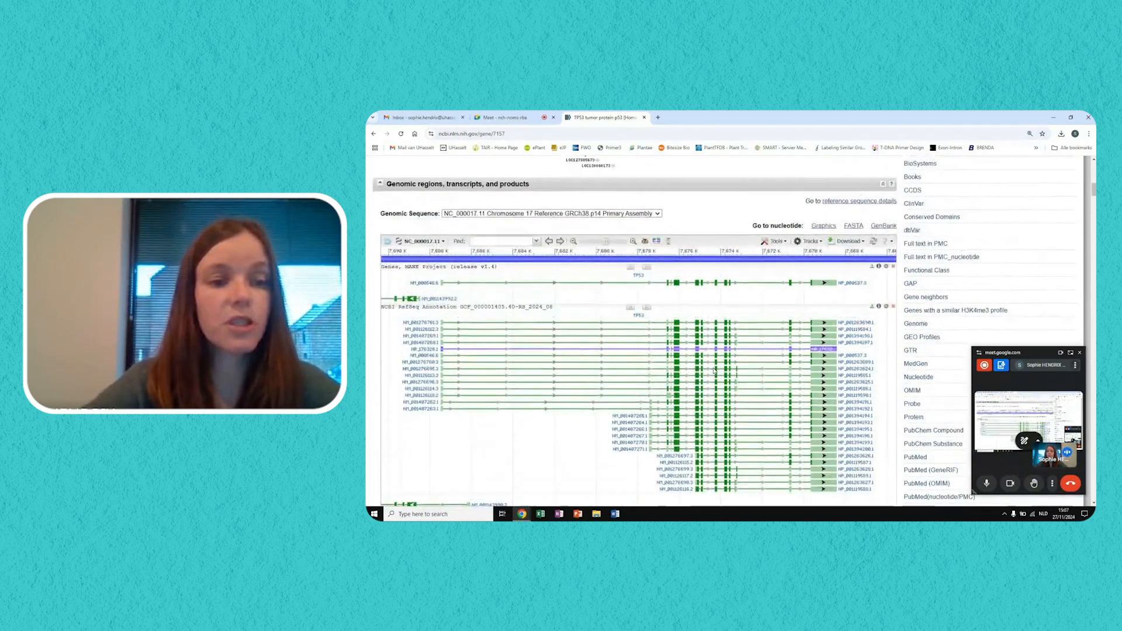
- Examine the TP53 tissue expression chart, bibliography, phenotypes, variation and HIV-1 interactions
scroll(714, 371, "down", 4)
scroll(713, 371, "down", 10)
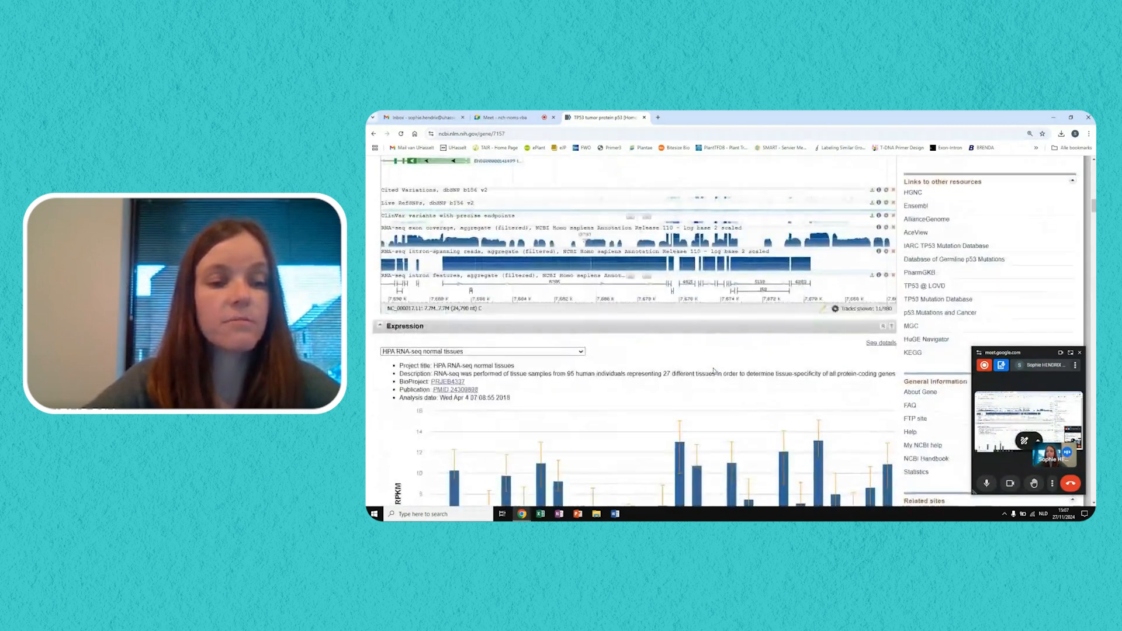
scroll(714, 371, "down", 1)
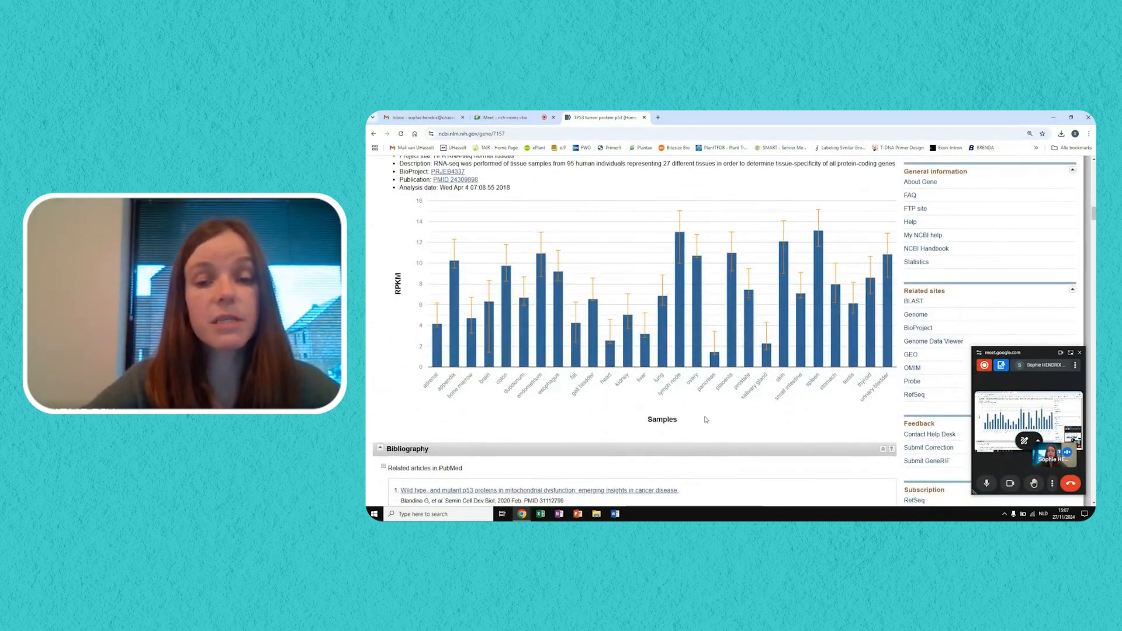
scroll(721, 426, "down", 1)
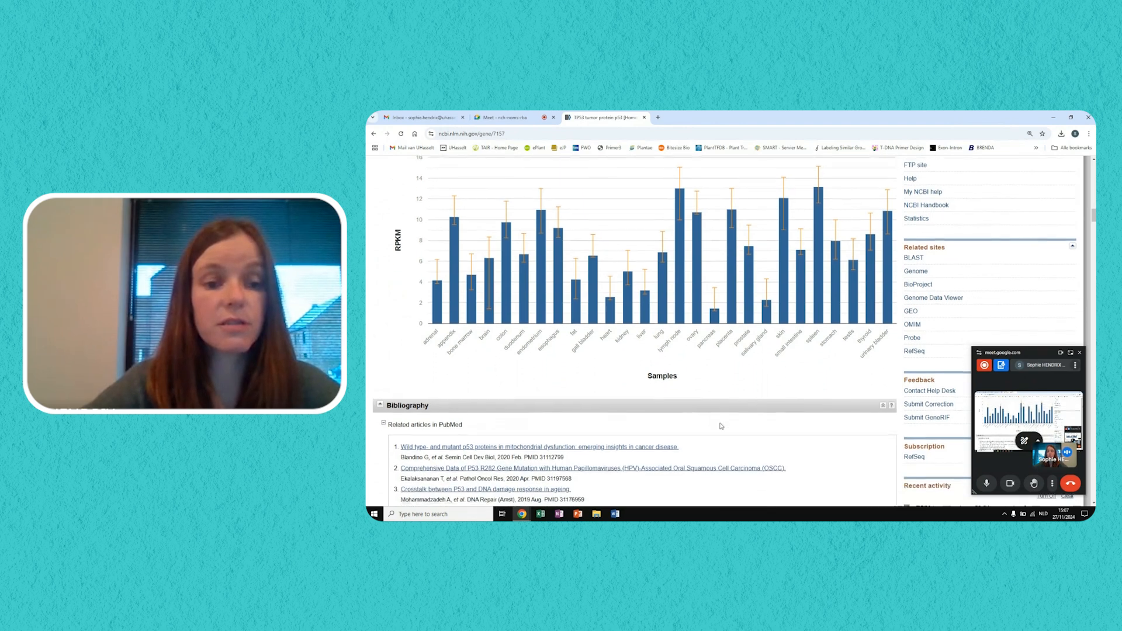
scroll(721, 426, "down", 5)
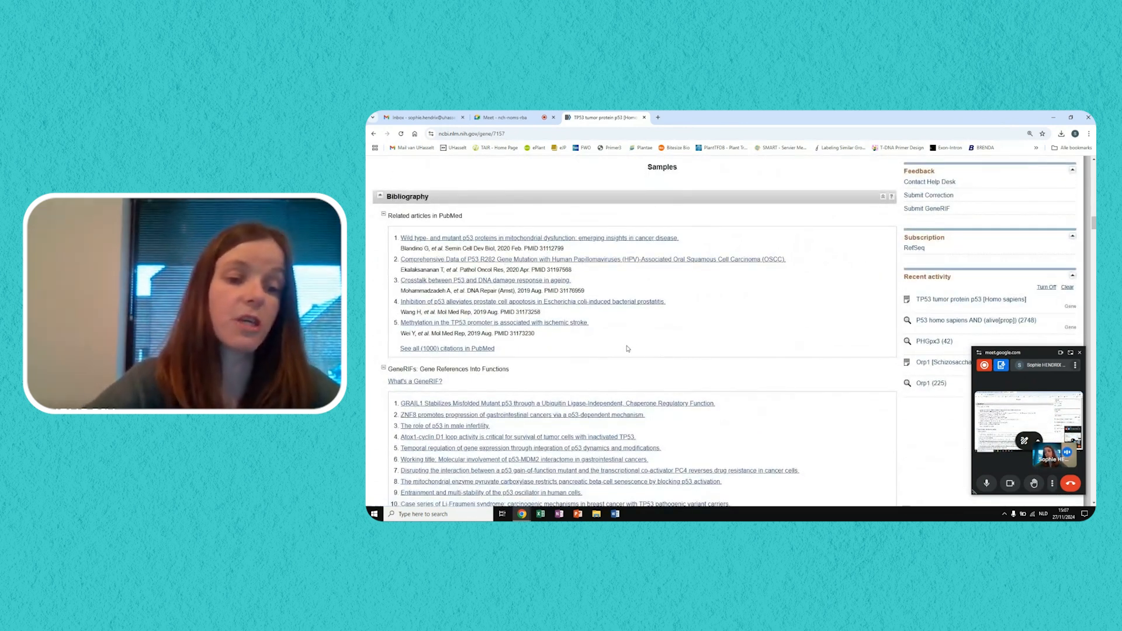
scroll(627, 348, "down", 3)
scroll(627, 349, "down", 6)
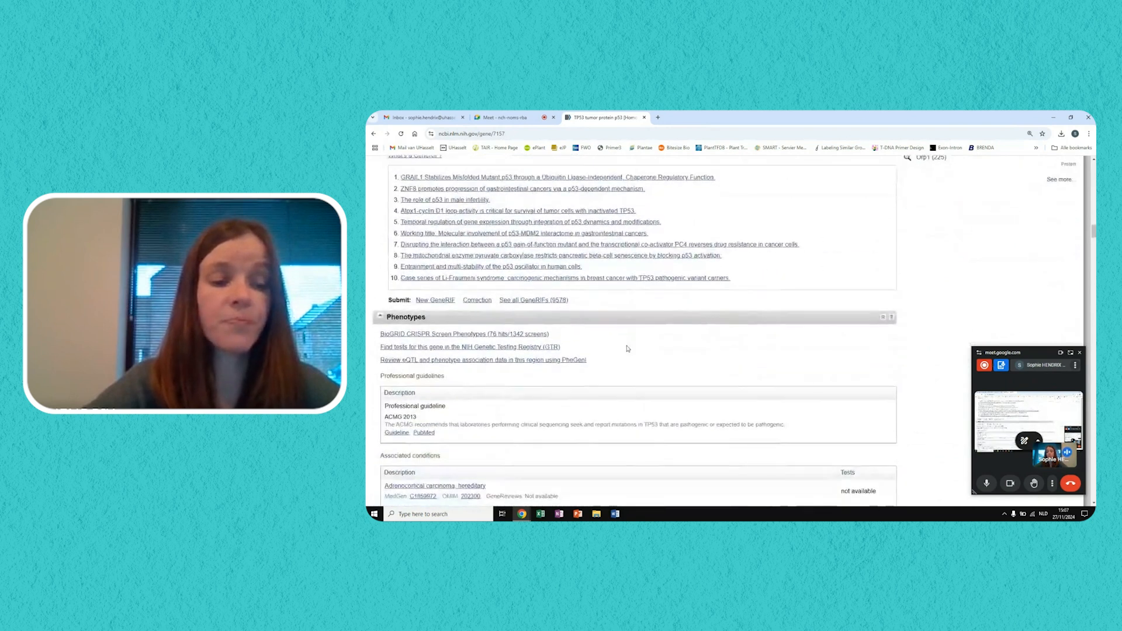
scroll(627, 348, "down", 10)
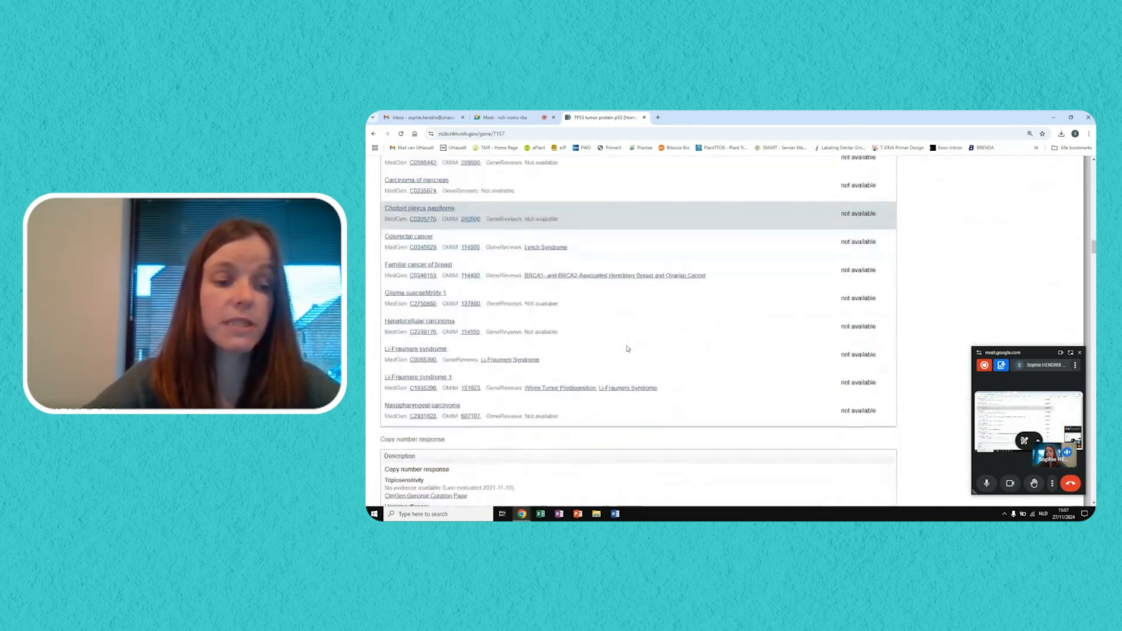
scroll(627, 348, "down", 8)
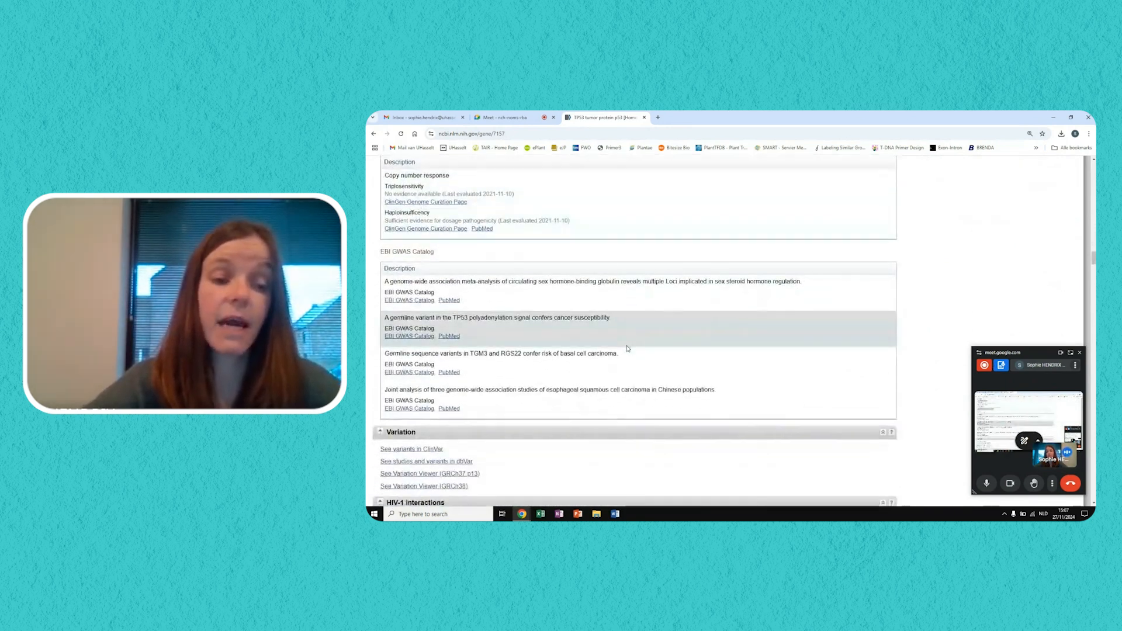
scroll(627, 348, "down", 8)
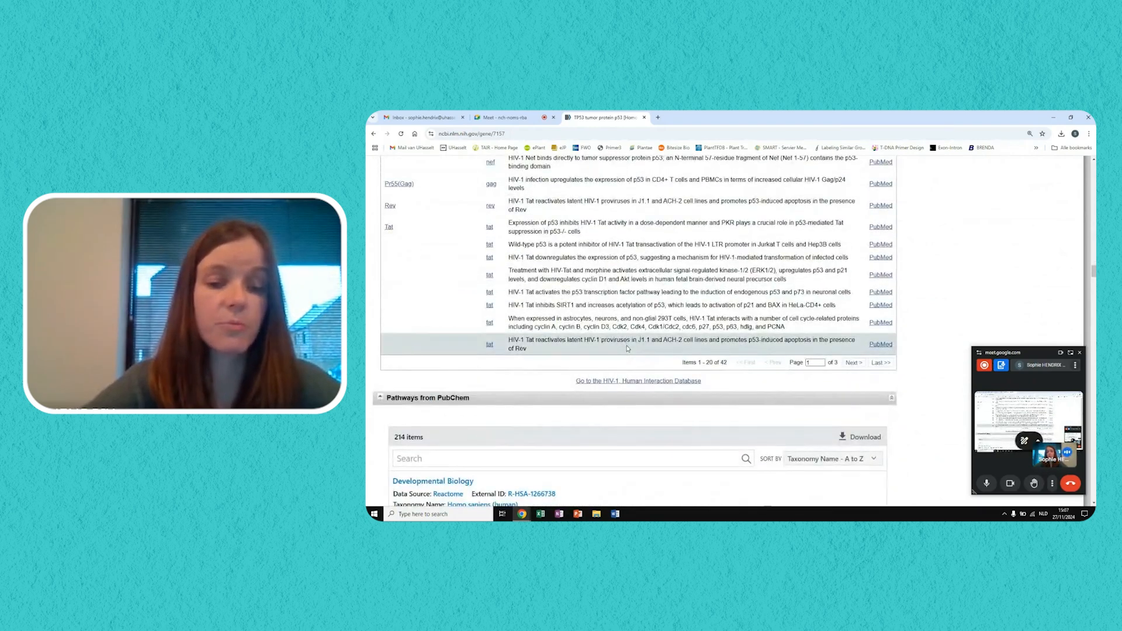
- Examine the TP53 PubChem pathways, interactions and general gene information, including the Gene Ontology terms
scroll(627, 348, "down", 4)
scroll(628, 348, "down", 15)
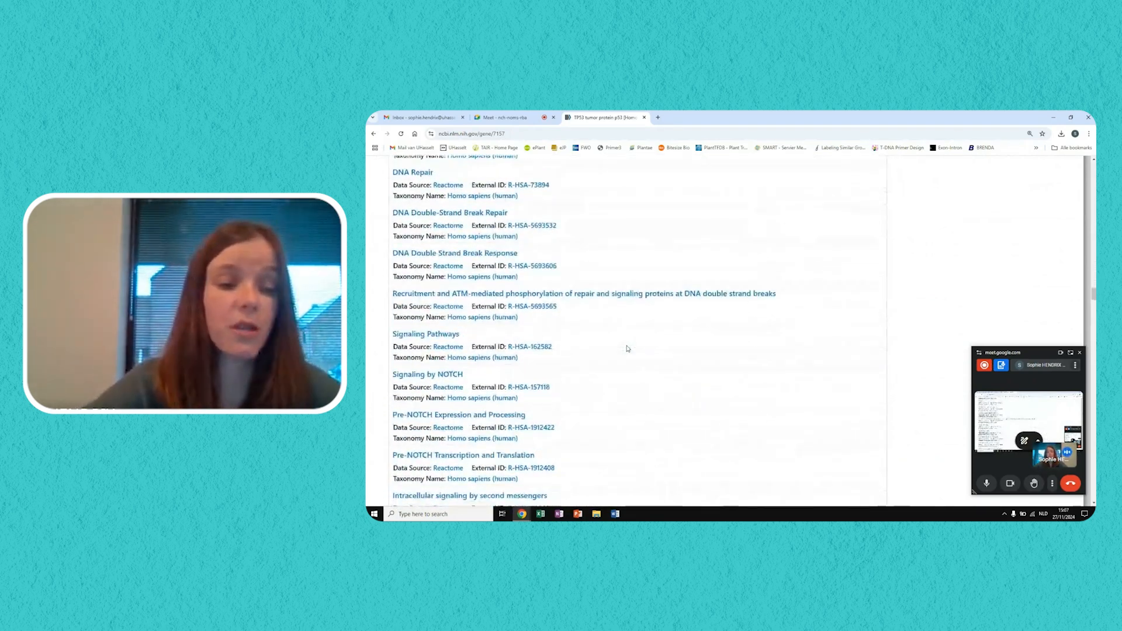
scroll(627, 345, "down", 4)
scroll(627, 346, "up", 1)
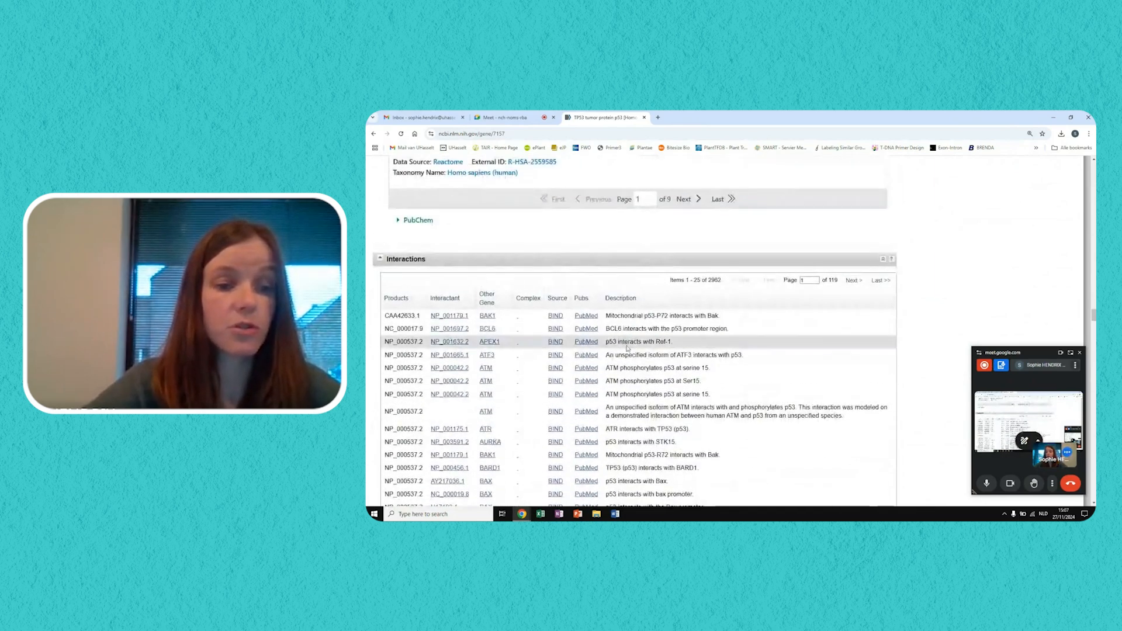
scroll(628, 347, "down", 3)
scroll(627, 348, "down", 10)
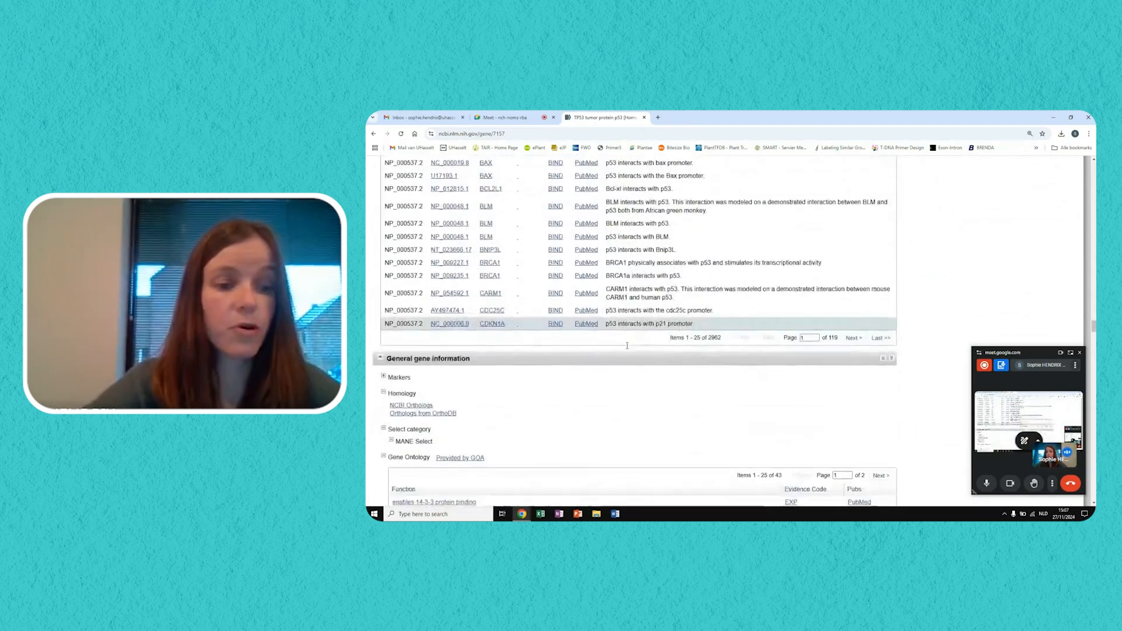
scroll(627, 348, "down", 15)
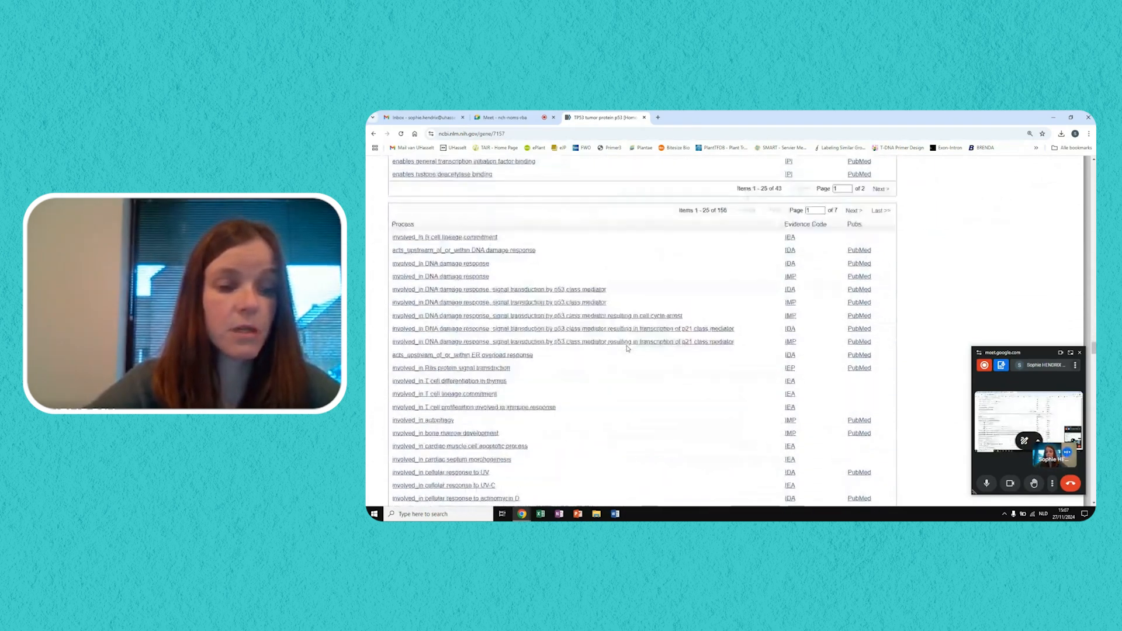
- Find the mRNA and protein entries in the TP53 reference sequences and open the NM_000546.6 nucleotide record for transcript variant 1
scroll(627, 348, "down", 15)
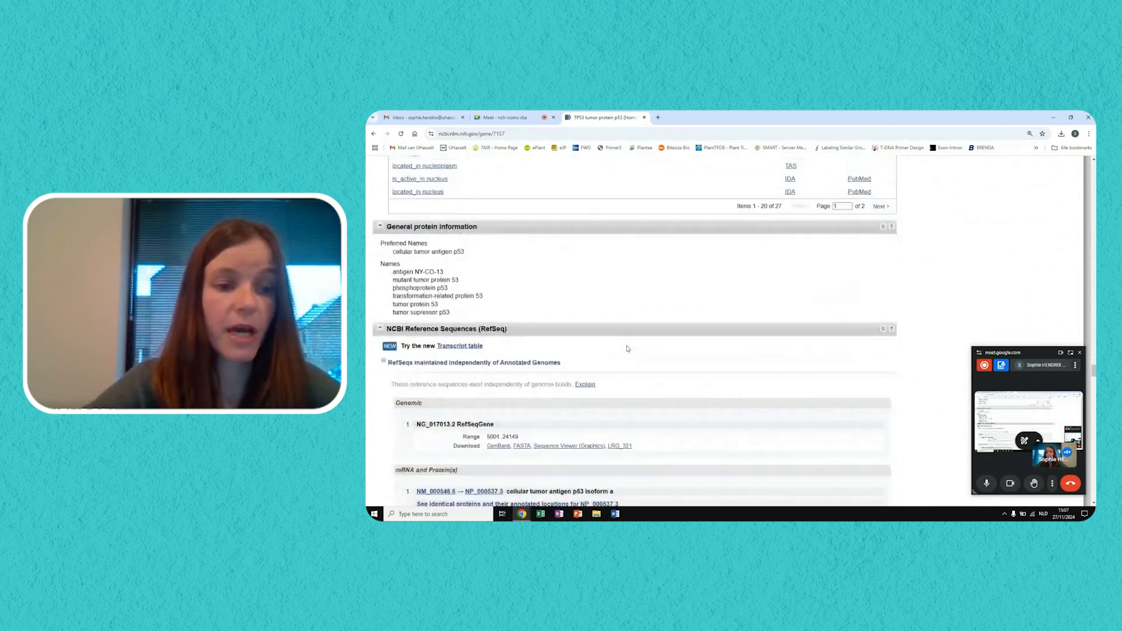
scroll(627, 347, "down", 2)
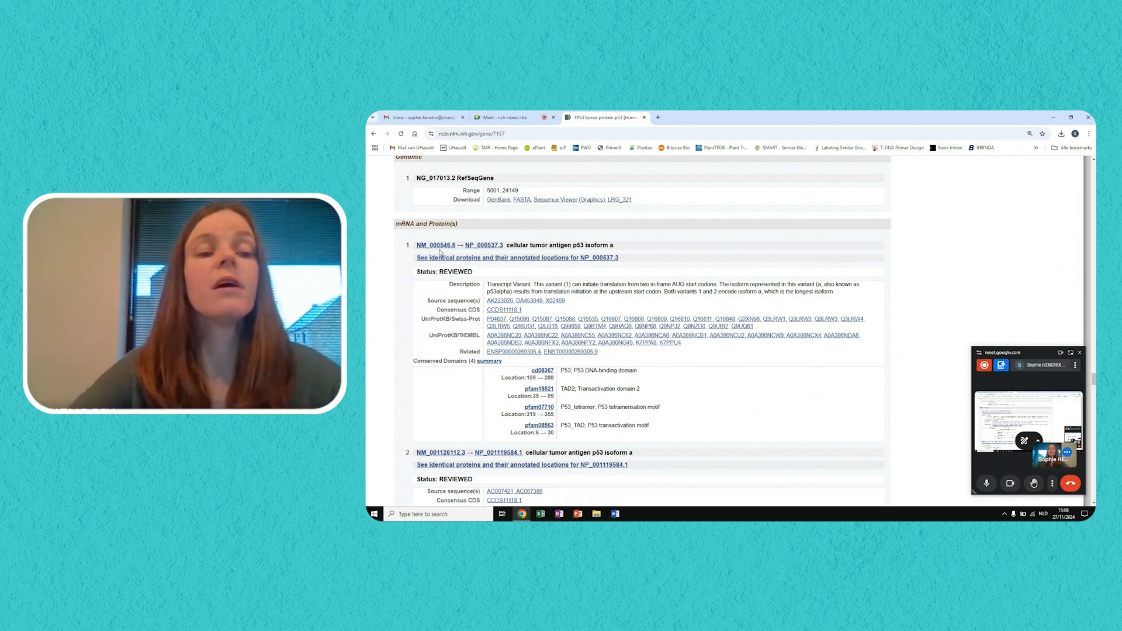
scroll(444, 240, "down", 1)
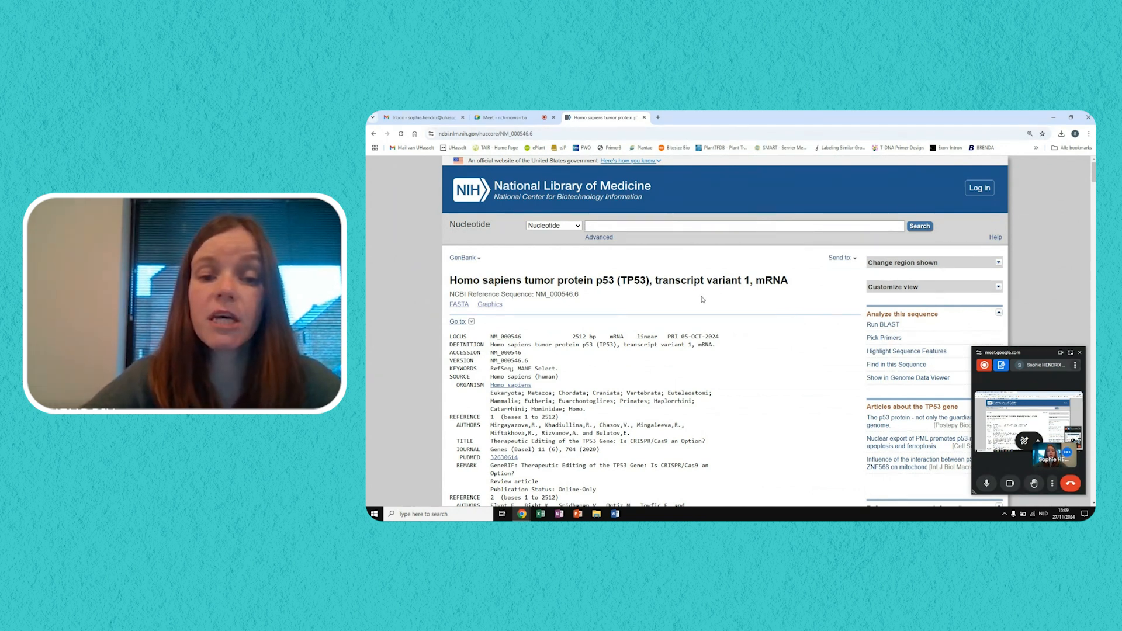
scroll(702, 299, "down", 1)
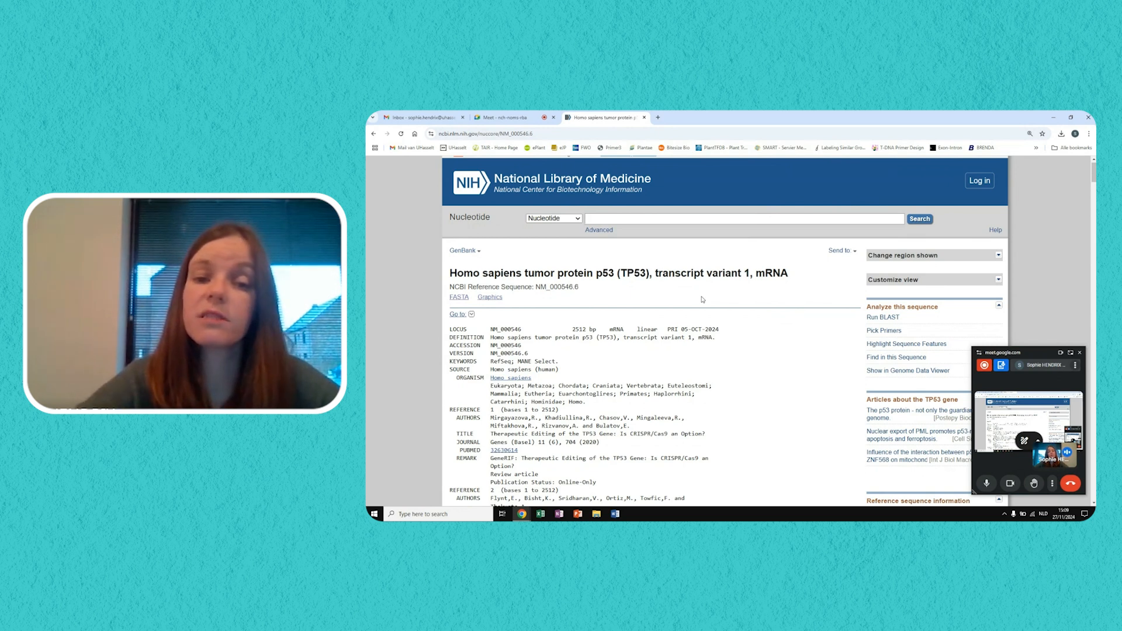
scroll(703, 299, "down", 1)
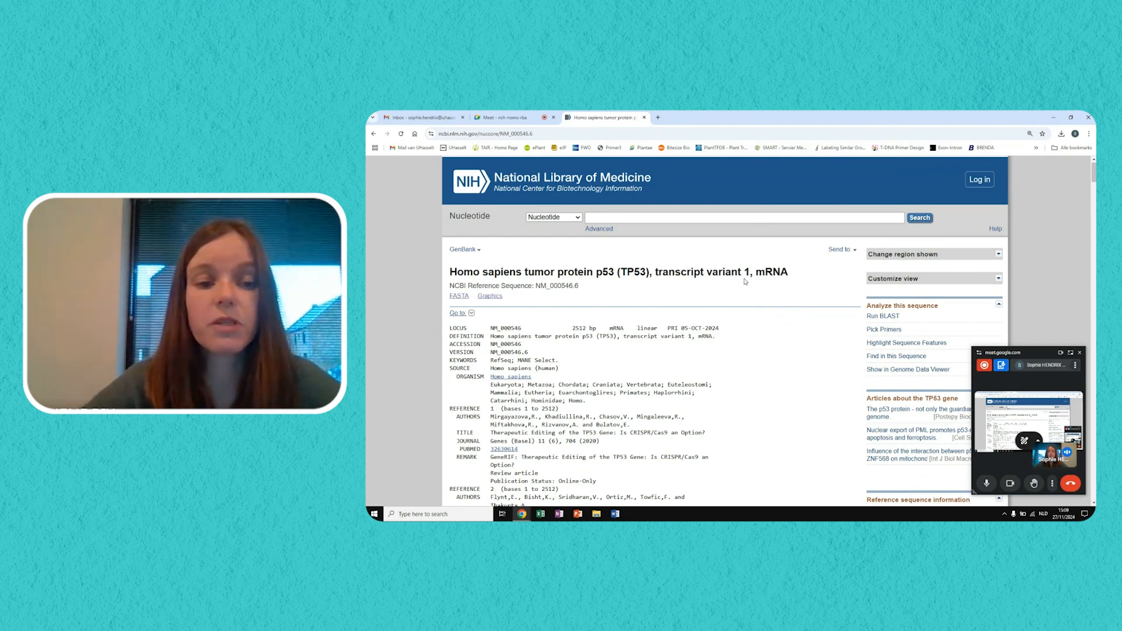
- Examine the NM_000546.6 record's references and comments down to the FEATURES section
scroll(745, 281, "down", 7)
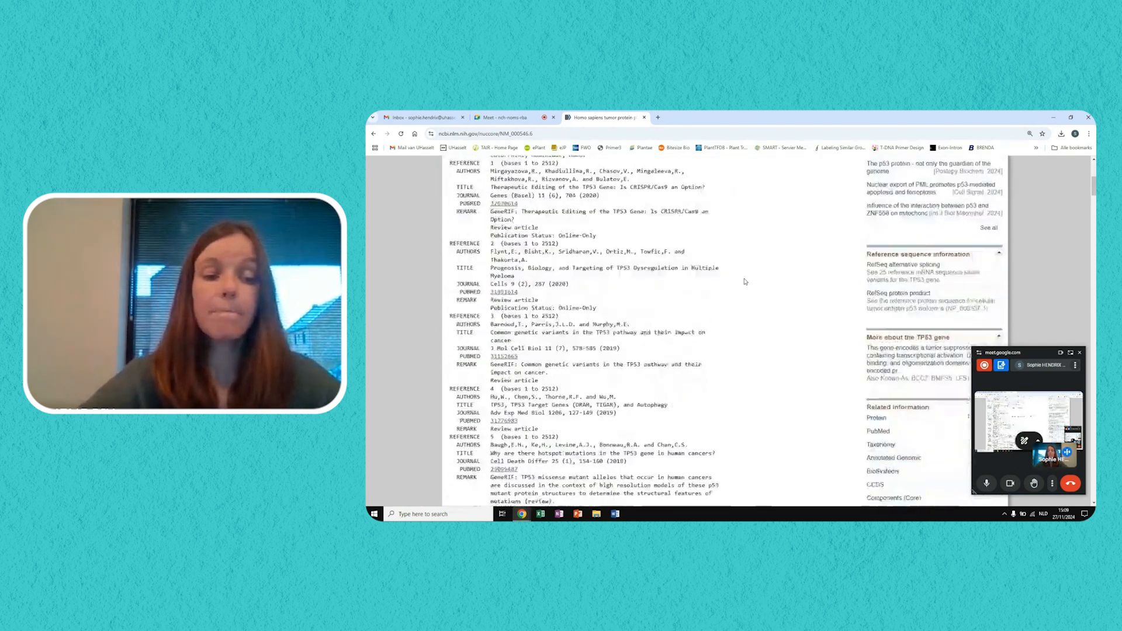
scroll(745, 282, "down", 9)
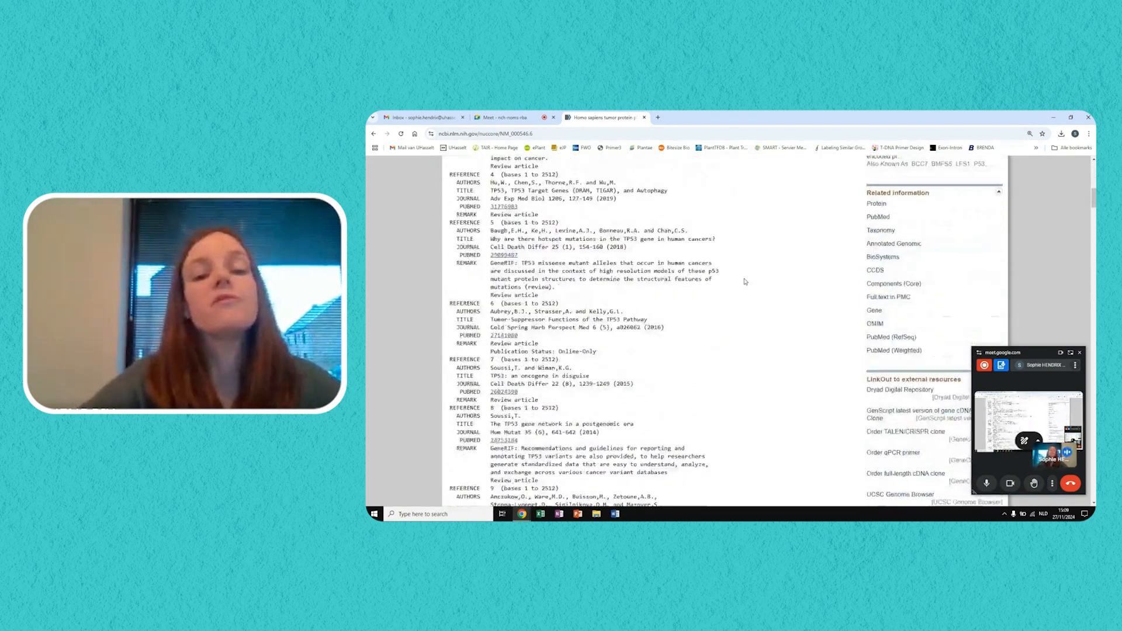
scroll(744, 282, "down", 11)
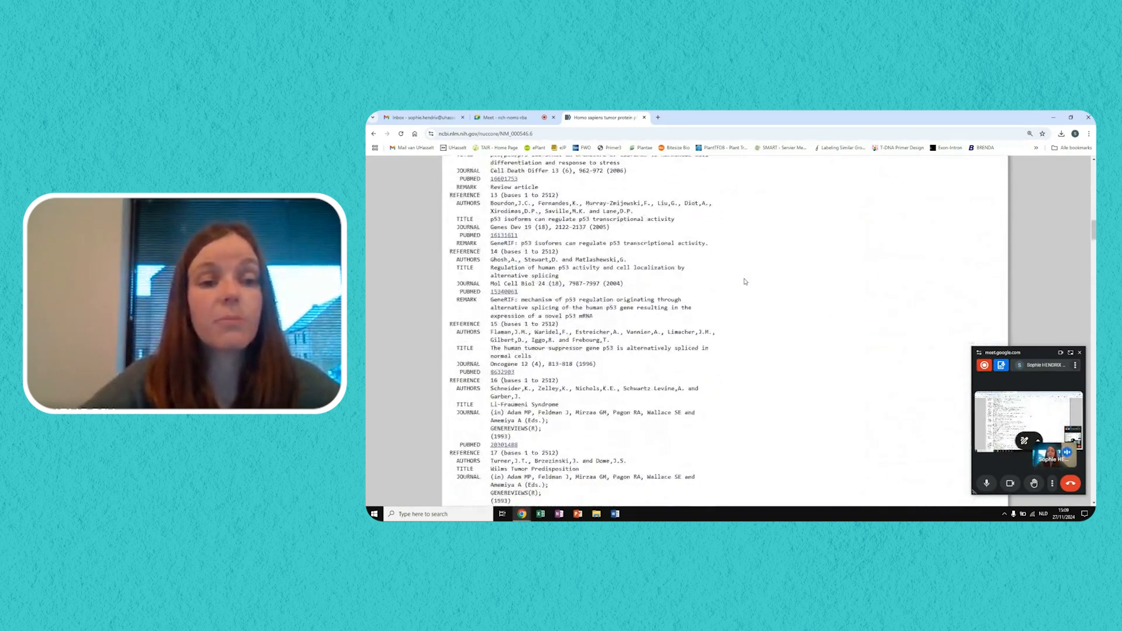
scroll(745, 282, "down", 20)
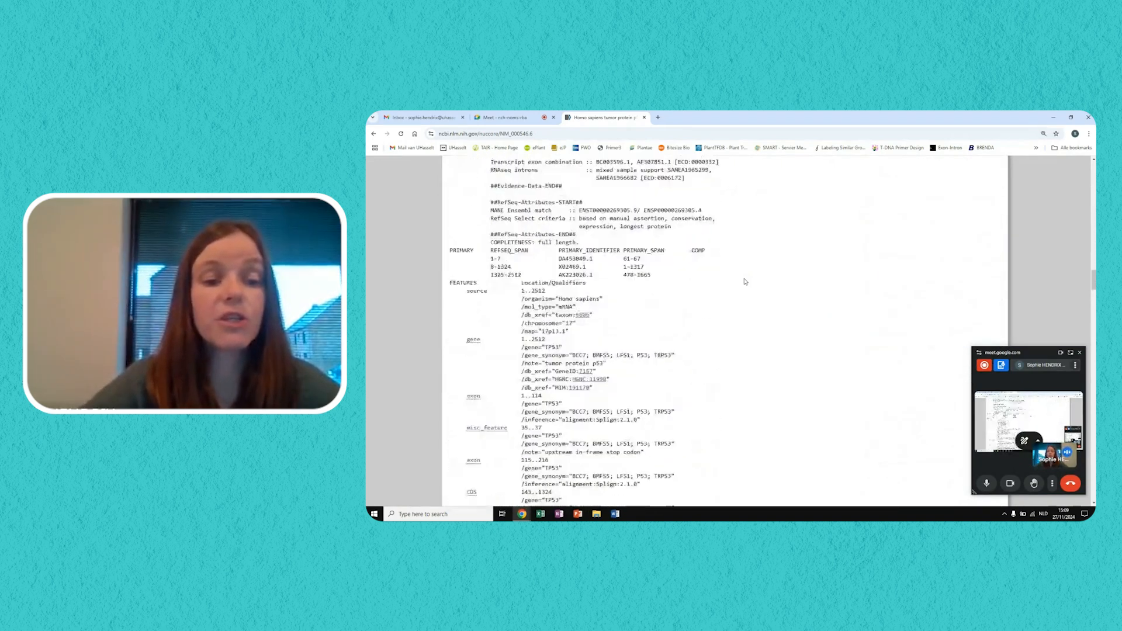
scroll(745, 281, "down", 1)
scroll(745, 282, "up", 1)
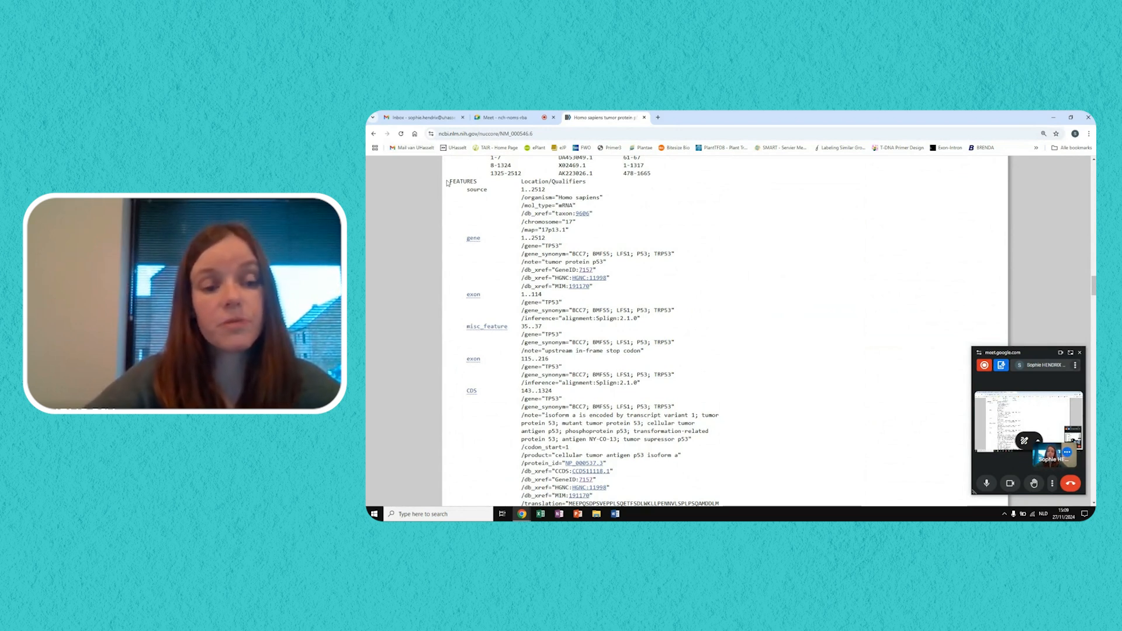
- Examine the FEATURES annotations, including the source, gene, exon and CDS entries with the protein translation
left_click_drag(450, 182, 477, 182)
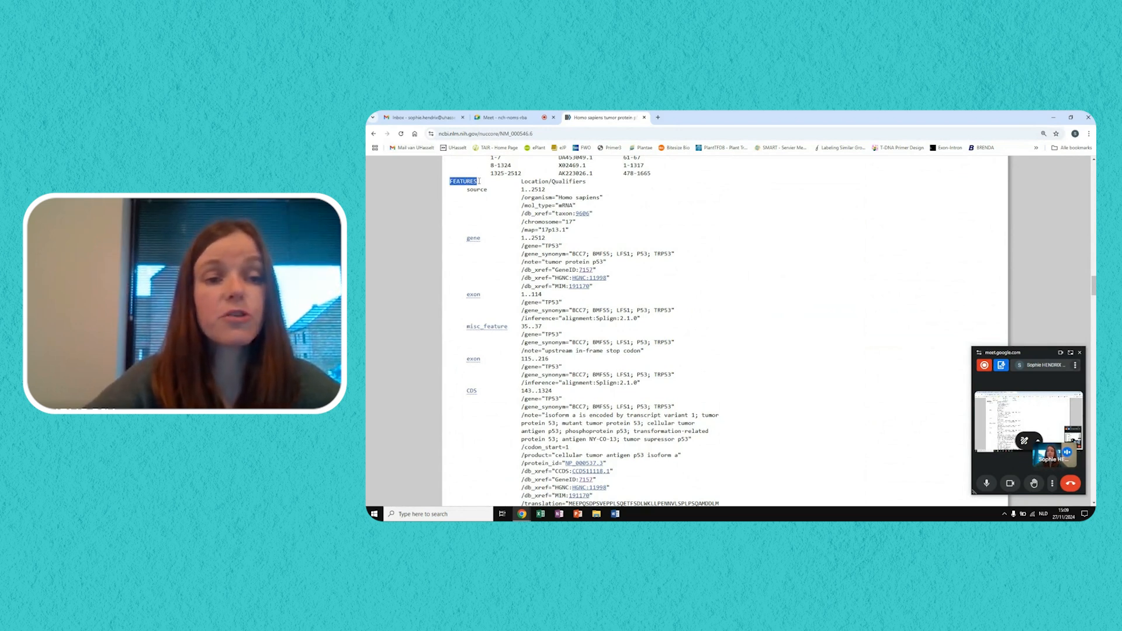
scroll(521, 368, "down", 1)
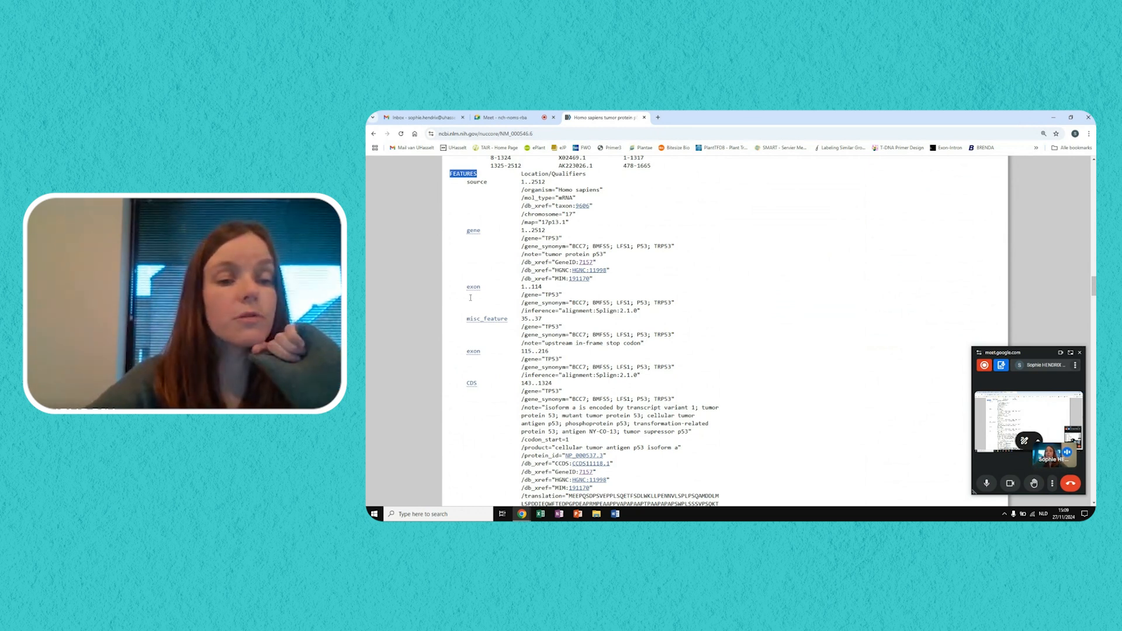
scroll(452, 404, "down", 1)
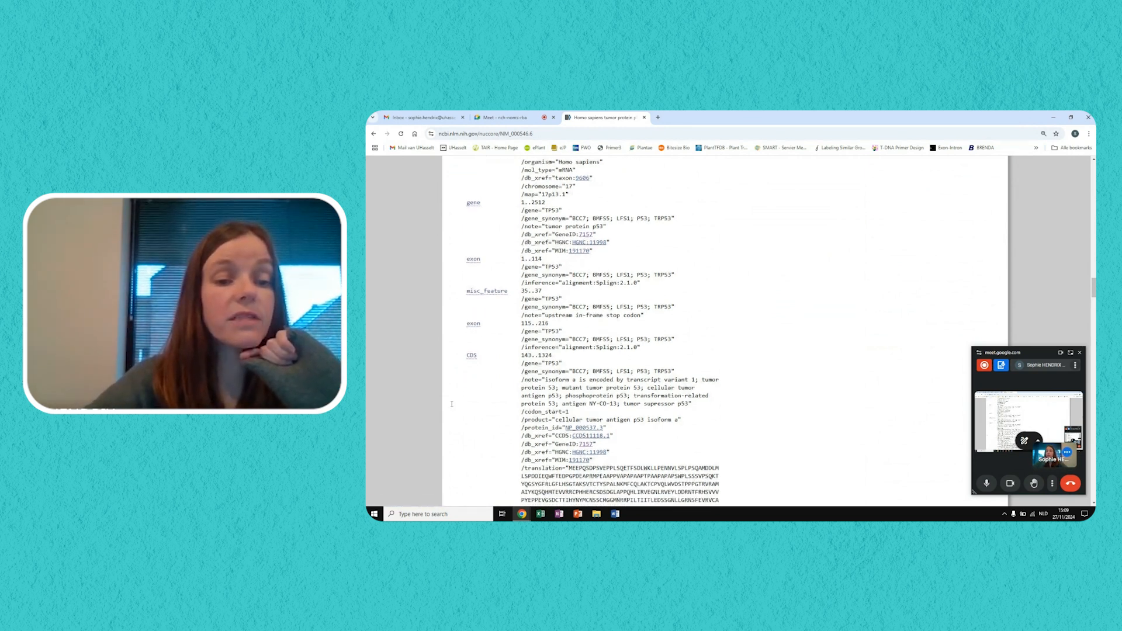
scroll(452, 404, "down", 3)
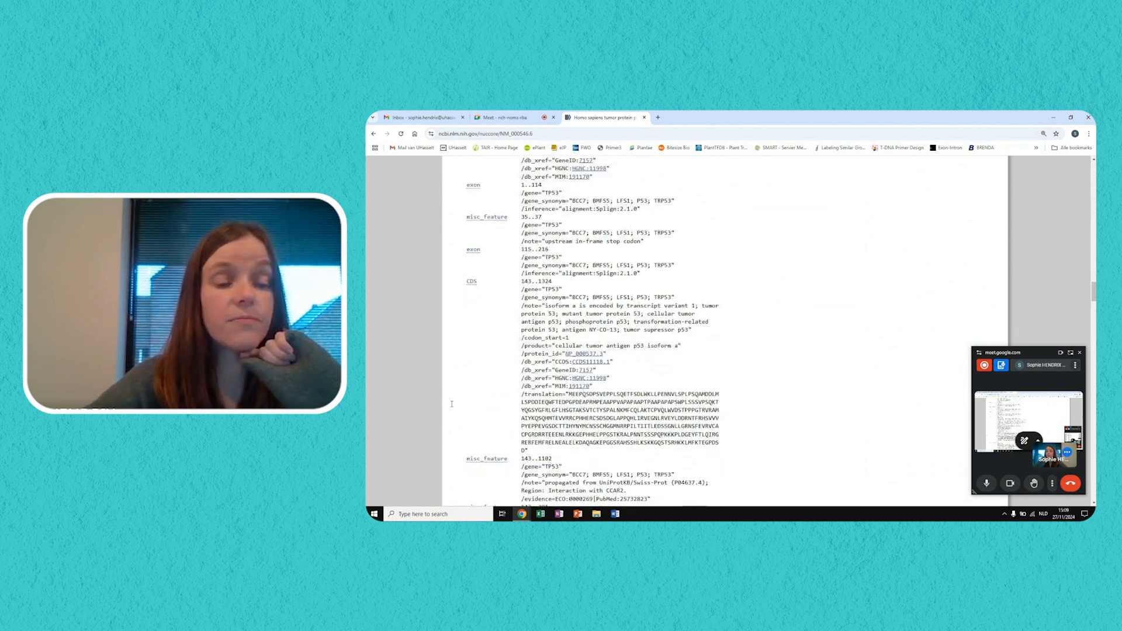
scroll(452, 404, "down", 3)
scroll(452, 404, "up", 1)
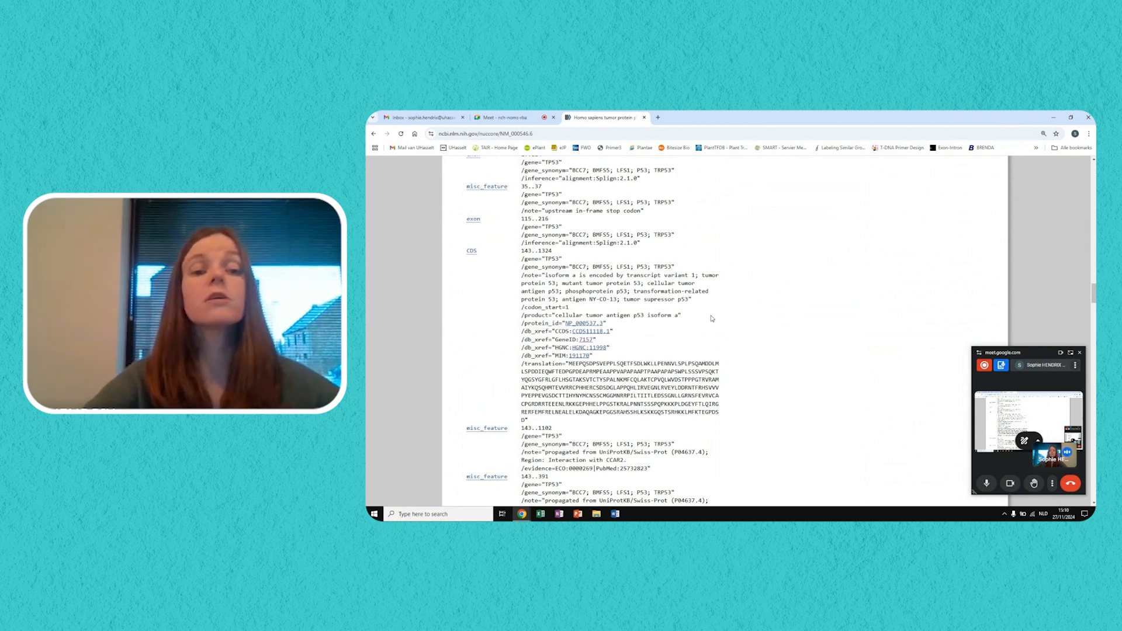
- Highlight the CDS feature within the record's nucleotide sequence and examine the coding region and its flanking sequence
left_click(472, 252)
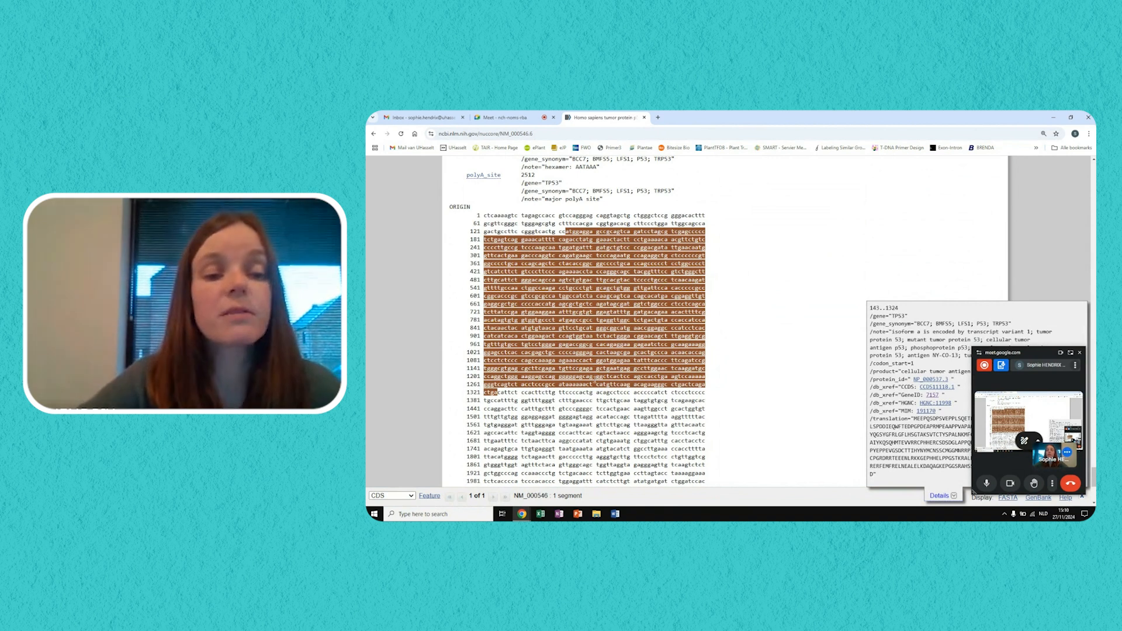
scroll(595, 381, "down", 1)
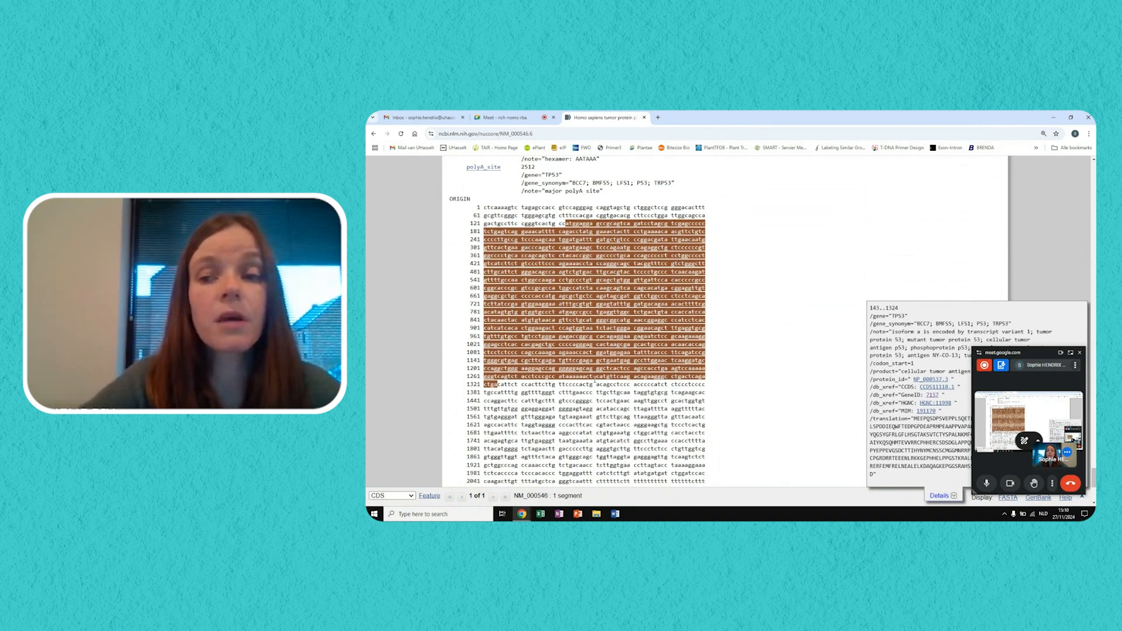
scroll(595, 381, "down", 1)
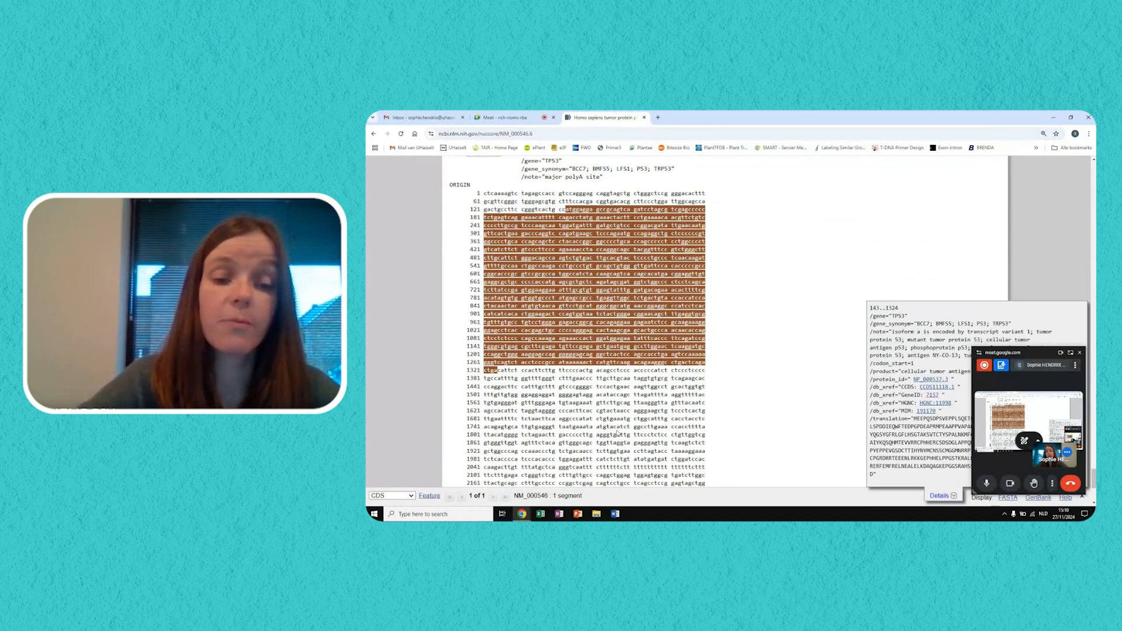
scroll(618, 432, "down", 1)
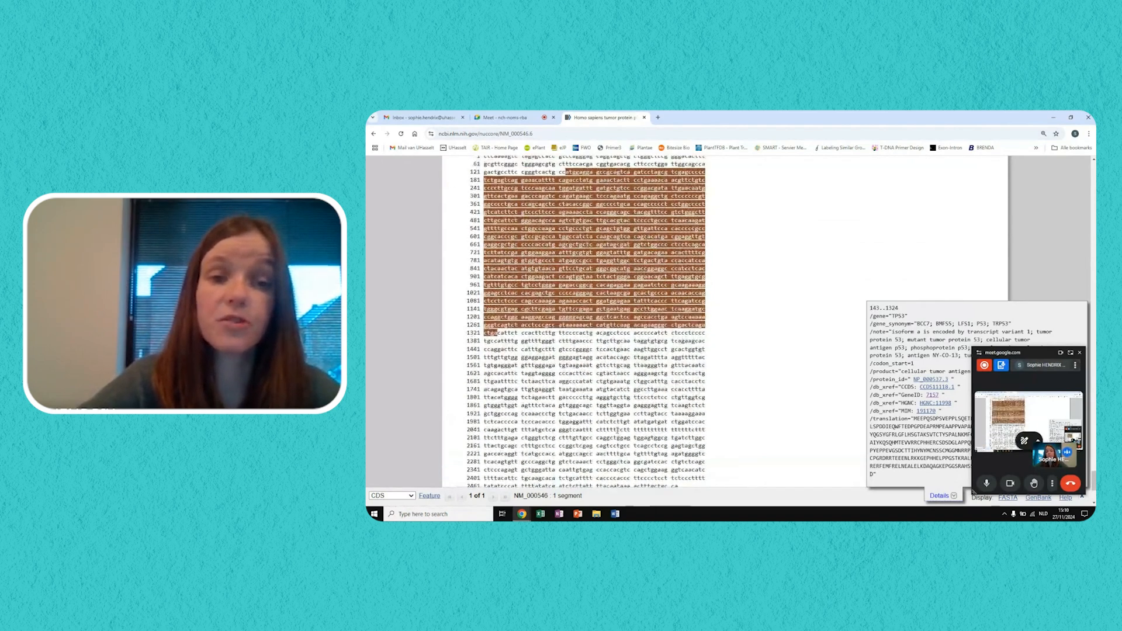
scroll(618, 431, "up", 3)
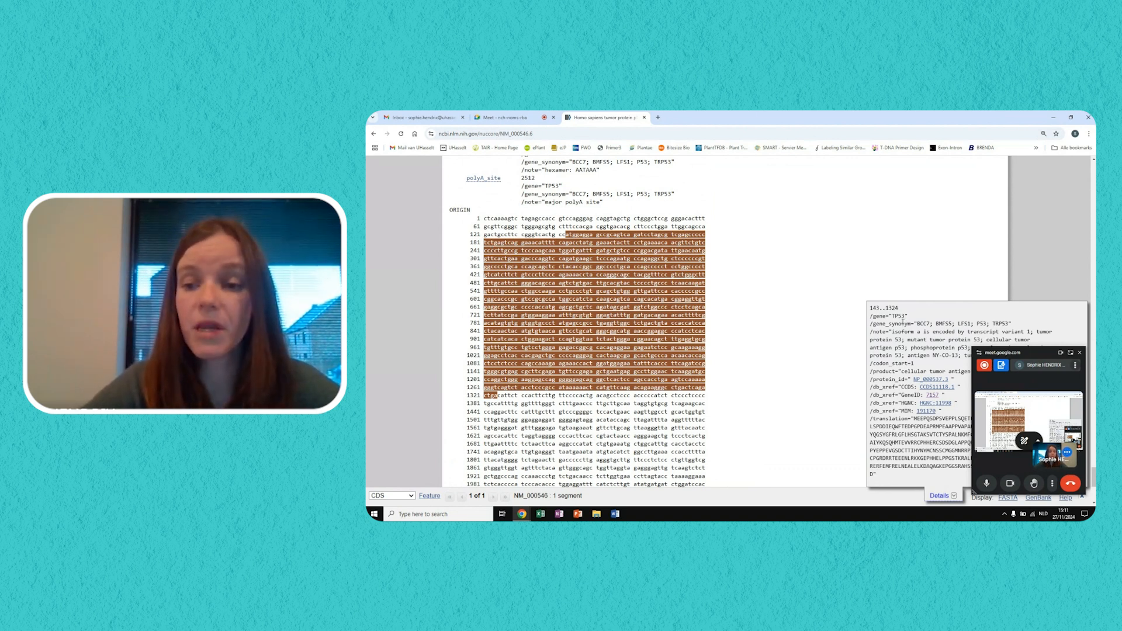
scroll(1091, 335, "down", 1)
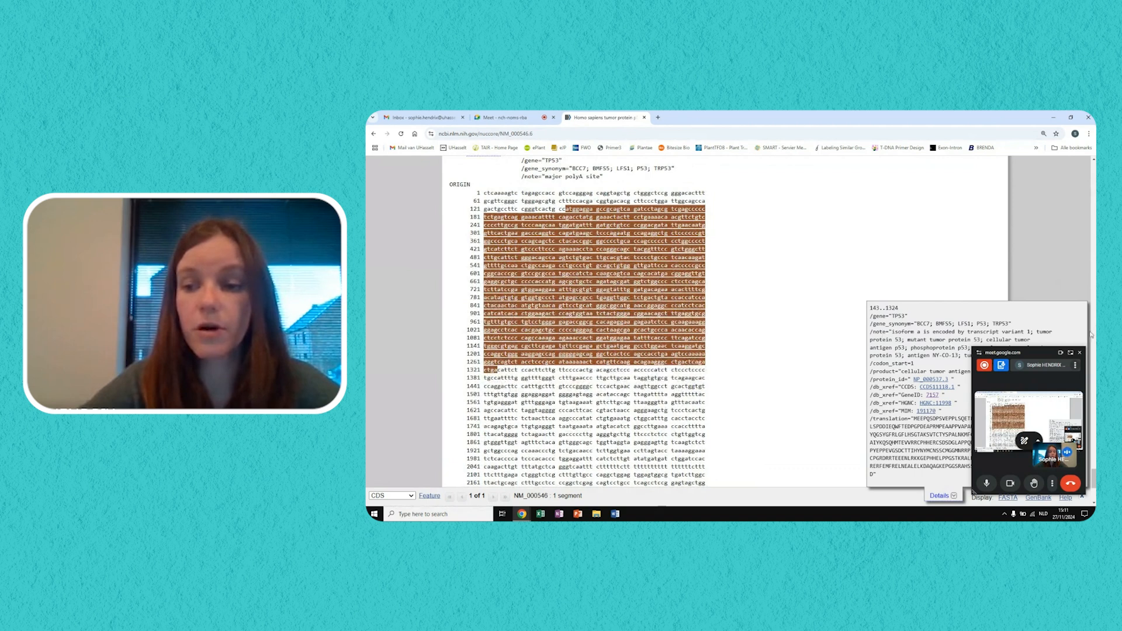
- Close the floating meeting window and display the highlighted CDS region in FASTA format
left_click(1080, 352)
scroll(1077, 286, "down", 1)
scroll(1076, 287, "down", 1)
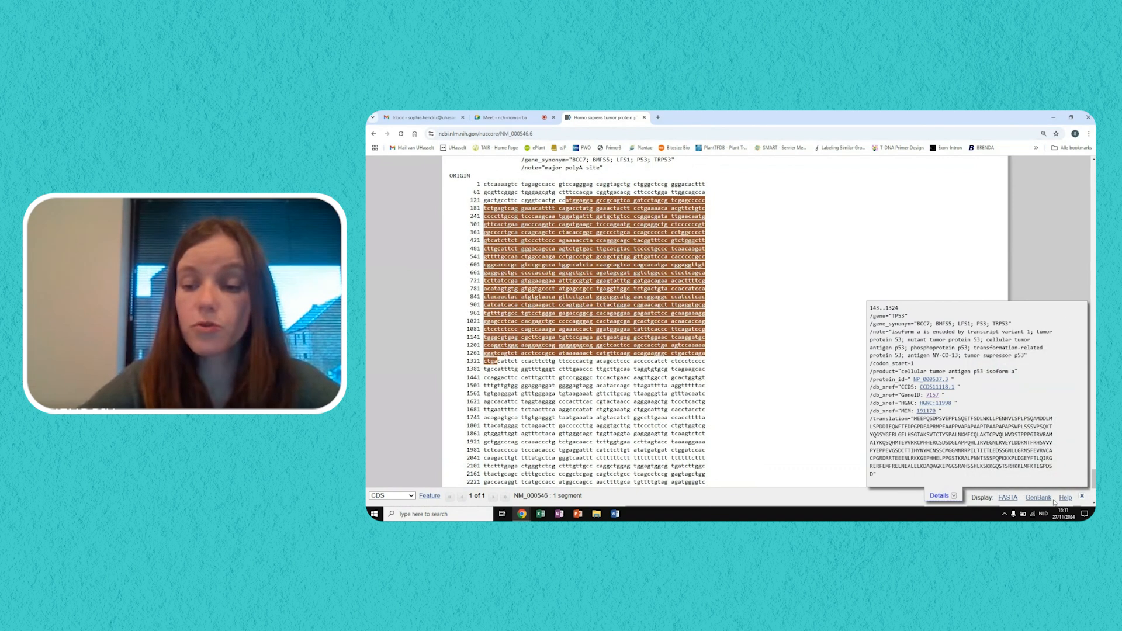
left_click(1013, 499)
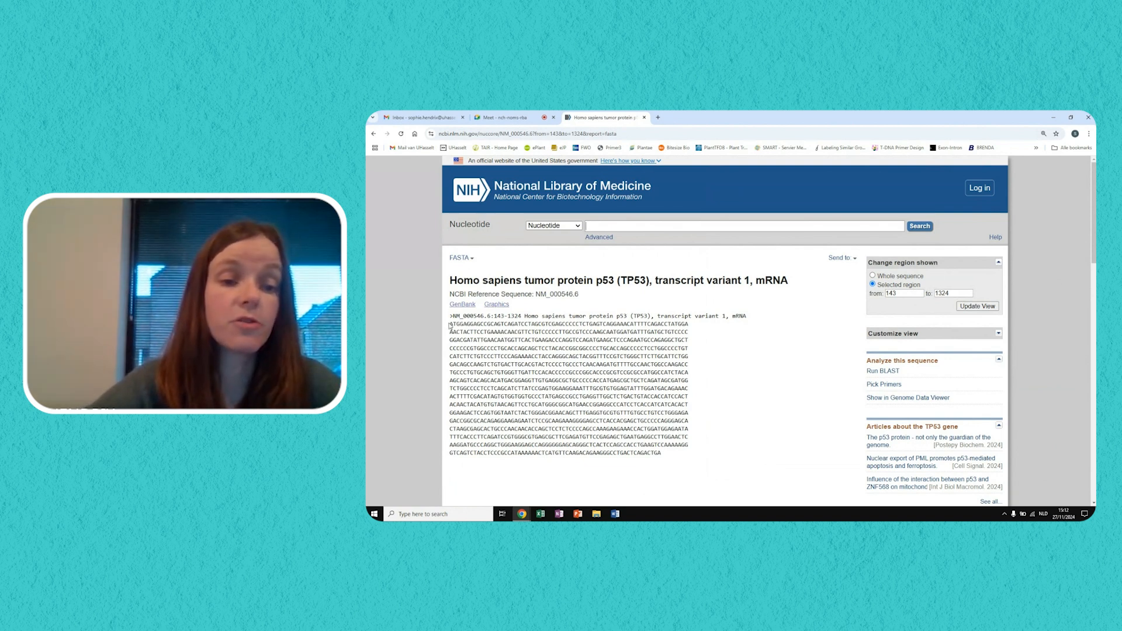
- Copy the complete coding sequence, from its ATG start codon to the final TGA without the FASTA header, into a new blank Word document
left_click_drag(451, 323, 460, 324)
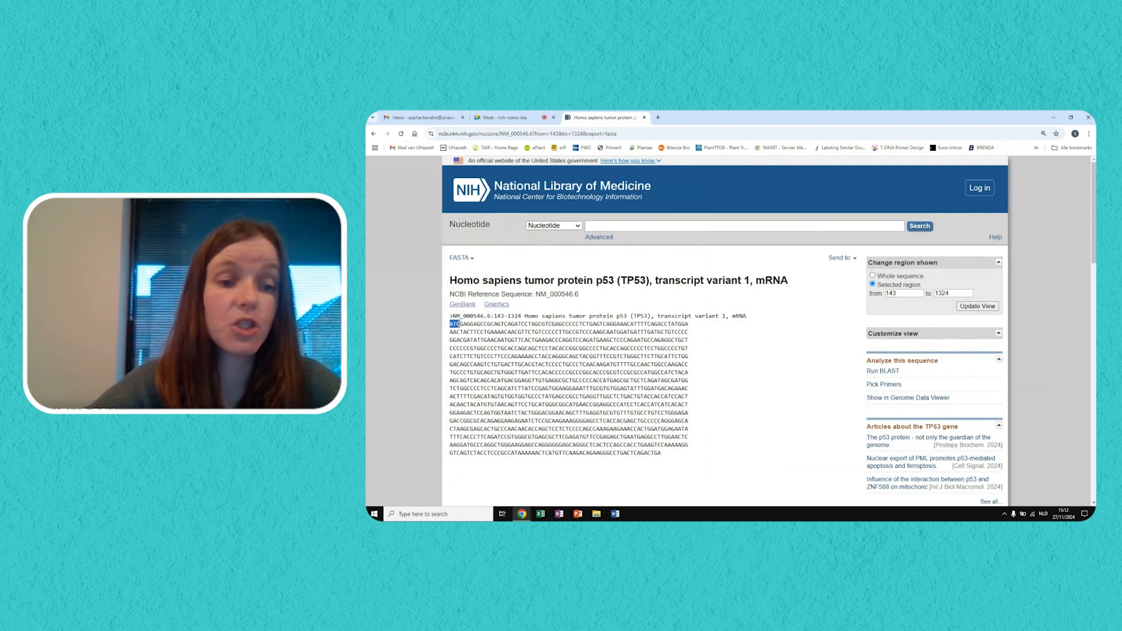
left_click_drag(666, 454, 449, 328)
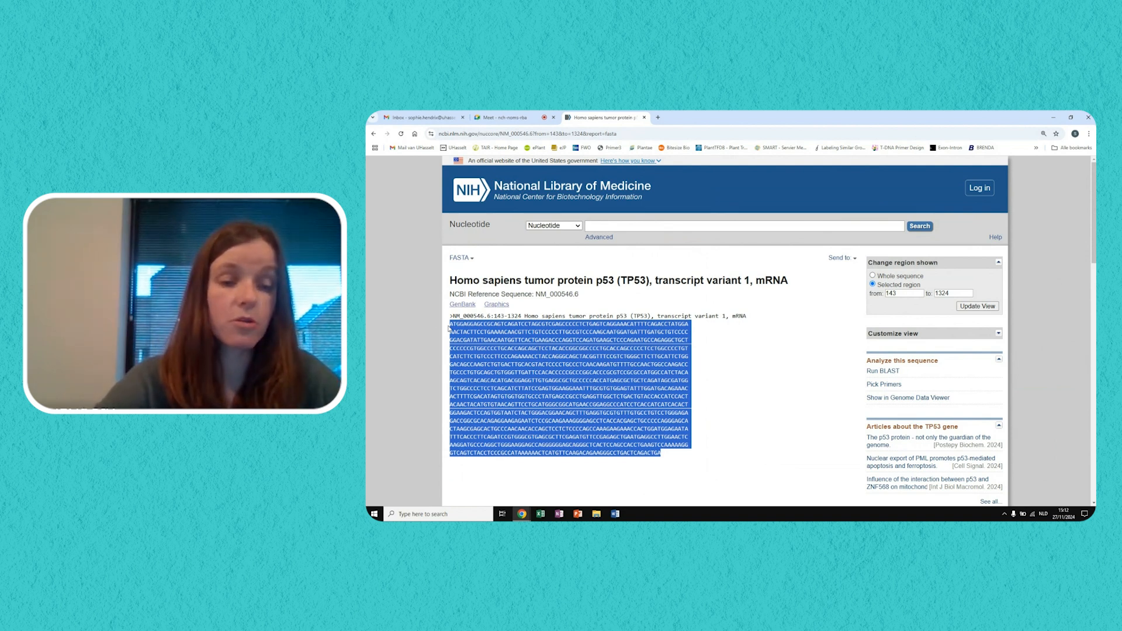
left_click(615, 514)
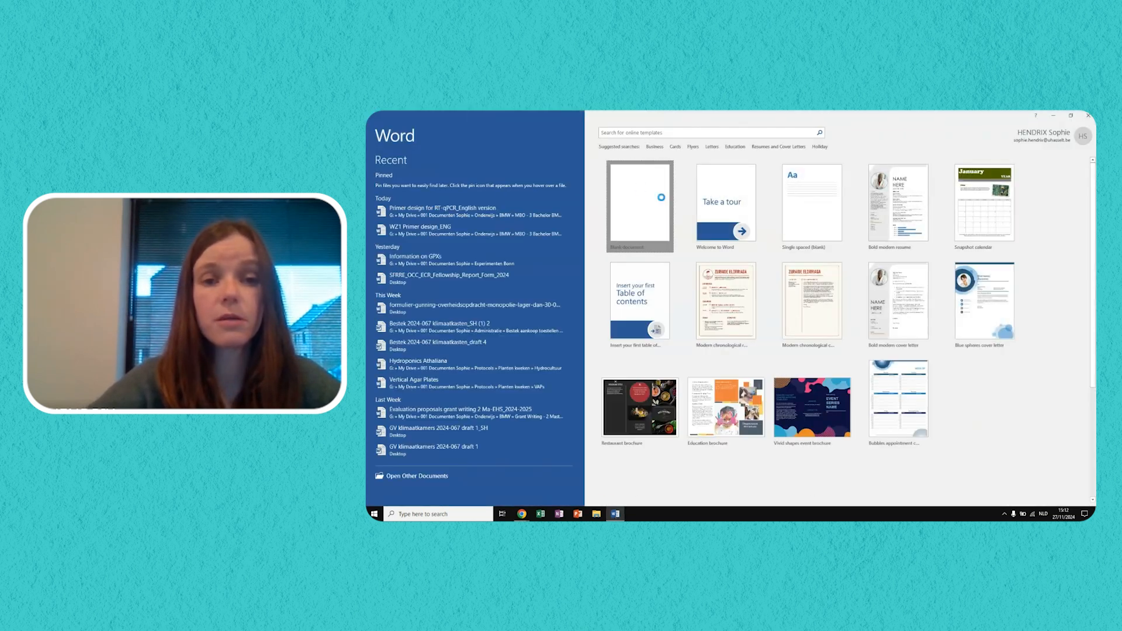
left_click(662, 200)
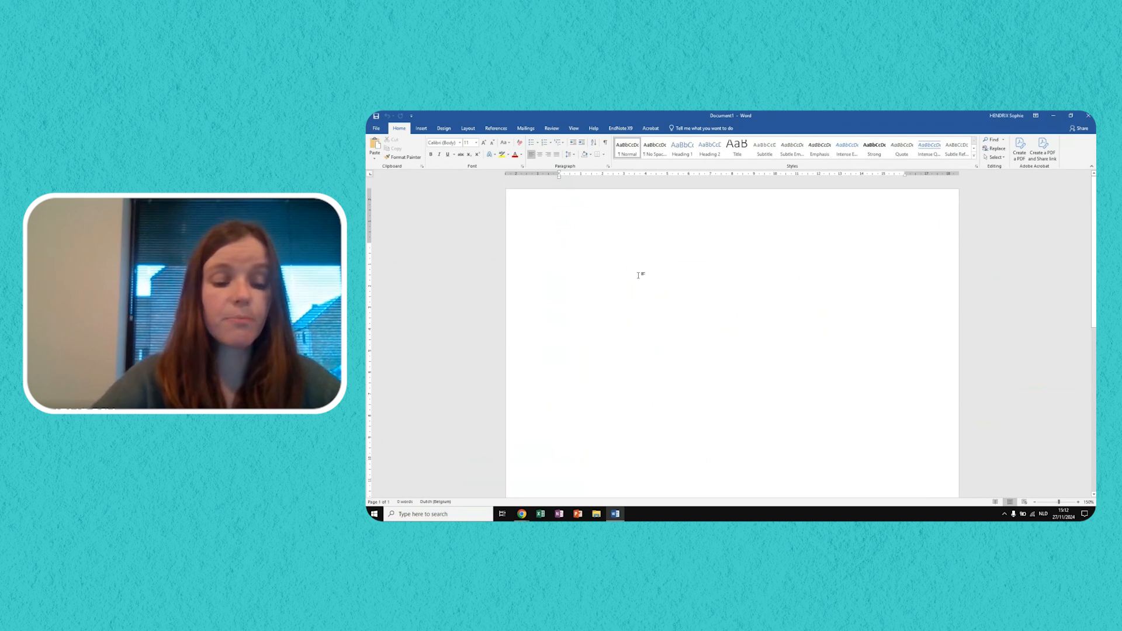
type("ATGGAGGAGCCGCAGTCAGATCCTAGCGTCGAGCCCCCTCTGAGTCAGGAAACATTTTCAGACCTATGGAAACTACTTCCTGAAAACAACGTTCTGTCCCCCTTGCCGTCCCAAGCAATGGATGATTTGATGCTGTCCCCGGACGATATTGAACAATGGTTCACTGAAGACCCAGGTCCAGATGAAGCTCCCAGAATGCCAGAGGCTGCTCCCCCCGTGGCCCCTGCACCAGCAGCTCCTACACCGGCGGCCCCTGCACCAGCCCCCTCCTGGCCCCTGTCATCTTCTGTCCCTTCCCAGAAAACCTACCAGGGCAGCTACGGTTTCCGTCTGGGCTTCTTGCATTCTGGGACAGCCAAGTCTGTGACTTGCACGTACTCCCCTGCCCTCAACAAGATGTTTTGCCAACTGGCCAAGACCTGCCCTGTGCAGCTGTGGGTTGATTCCACACCCCCGCCCGGCACCCGCGTCCGCGCCATGGCCATCTACAAGCAGTCACAGCACATGACGGAGGTTGTGAGGCGCTGCCCCCACCATGAGCGCTGCTCAGATAGCGATGGTCTGGCCCCTCCTCAGCATCTTATCCGAGTGGAAGGAAATTTGCGTGTGGAGTATTTGGATGACAGAAACACTTTTCGACATAGTGTGGTGGTGCCCTATGAGCCGCCTGAGGTTGGCTCTGACTGTACCACCATCCACTACAACTACATGTGTAACAGTTCCTGCATGGGCGGCATGAACCGGAGGCCCATCCTCACCATCATCACACTGGAAGACTCCAGTGGTAATCTACTGGGACGGAACAGCTTTGAGGTGCGTGTTTGTGCCTGTCCTGGGAGAGACCGGCGCACAGAGGAAGAGAATCTCCGCAAGAAAGGGGAGCCTCACCACGAGCTGCCCCCAGGGAGCACTAAGCGAGCACTGCCCAACAACACCAGCTCCTCTCCCCAGCCAAAGAAGAAACCACTGGATGGAGAATATTTCACCCTTCAGATCCGTGGGCGTGAGCGCTTCGAGATGTTCCGAGAGCTGAATGAGGCCTTGGAACTCAAGGATGCCCAGGCTGGGAAGGAGCCAGGGGGGAGCAGGGCTCACTCCAGCCACCTGAAGTCCAAAAAGGGTCAGTCTACCTCCCGCCATAAAAAACTCATGTTCAAGACAGAAGGGCCTGACTCAGACTGA")
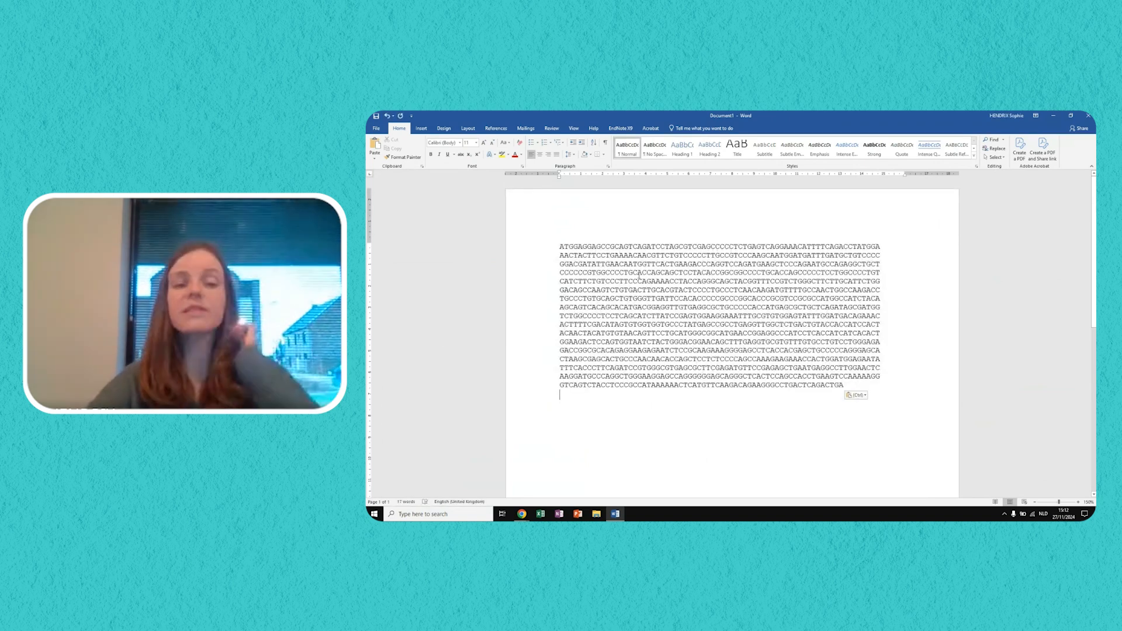
- Add the bold heading "P53 Homo sapiens" on its own line above the sequence, with the species name in italics
left_click(563, 246)
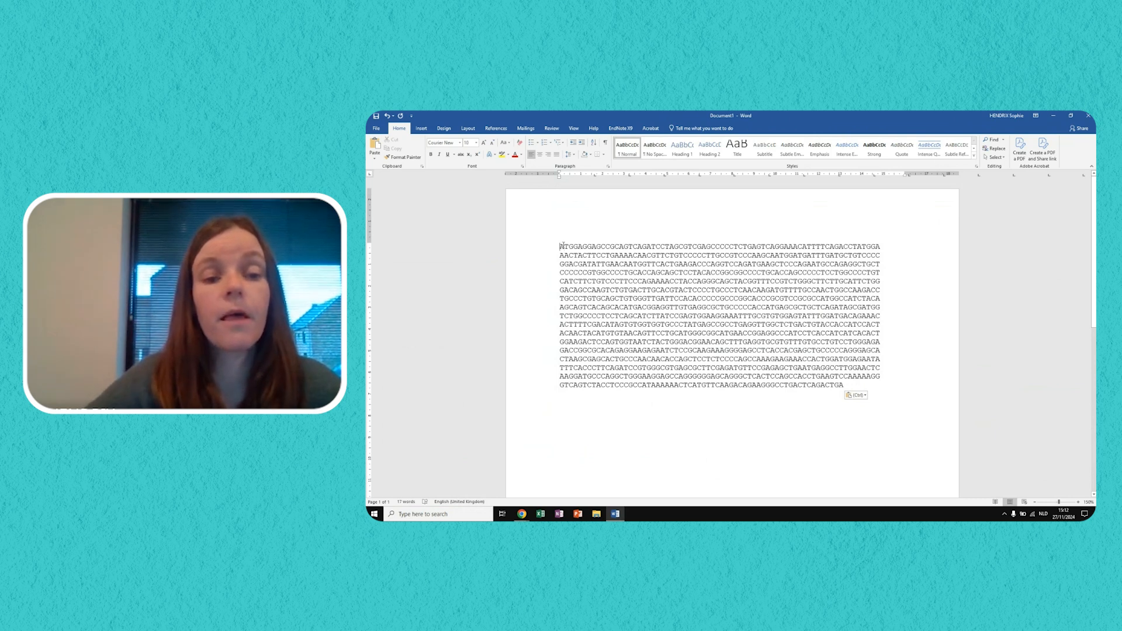
key("Return")
key("Return")
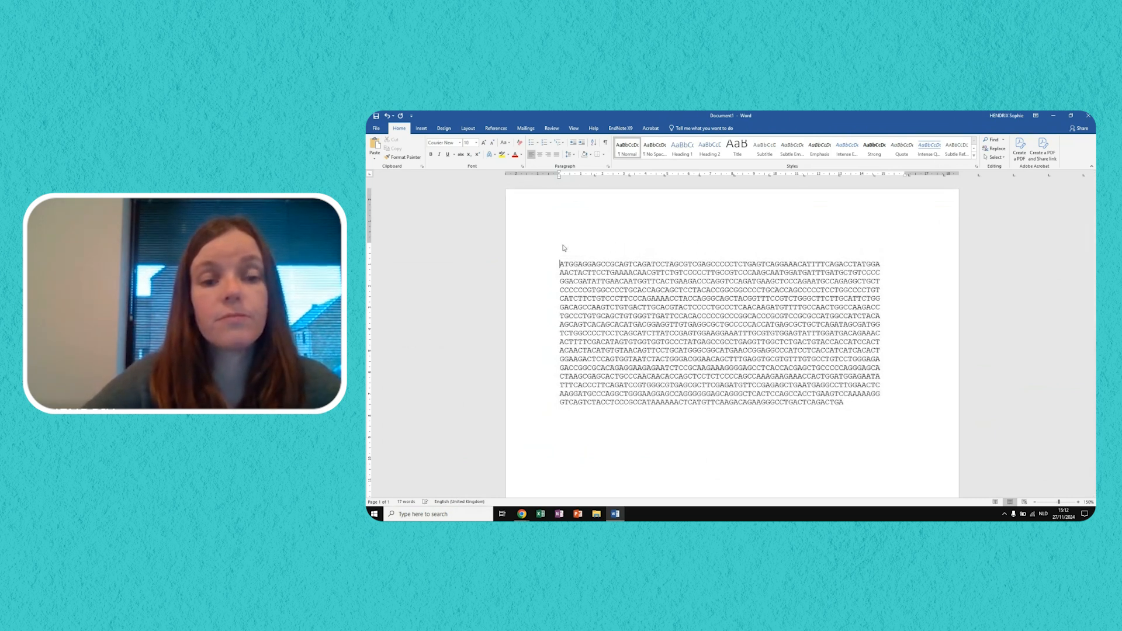
key("ctrl+b")
type("E53")
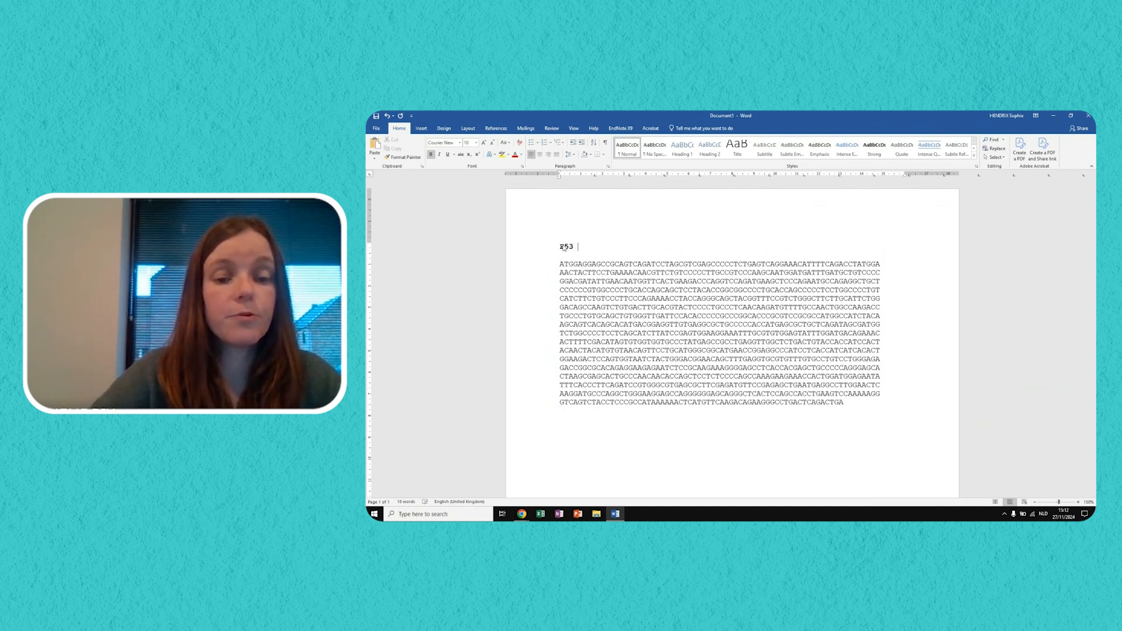
key("ctrl+i")
type("Homo ")
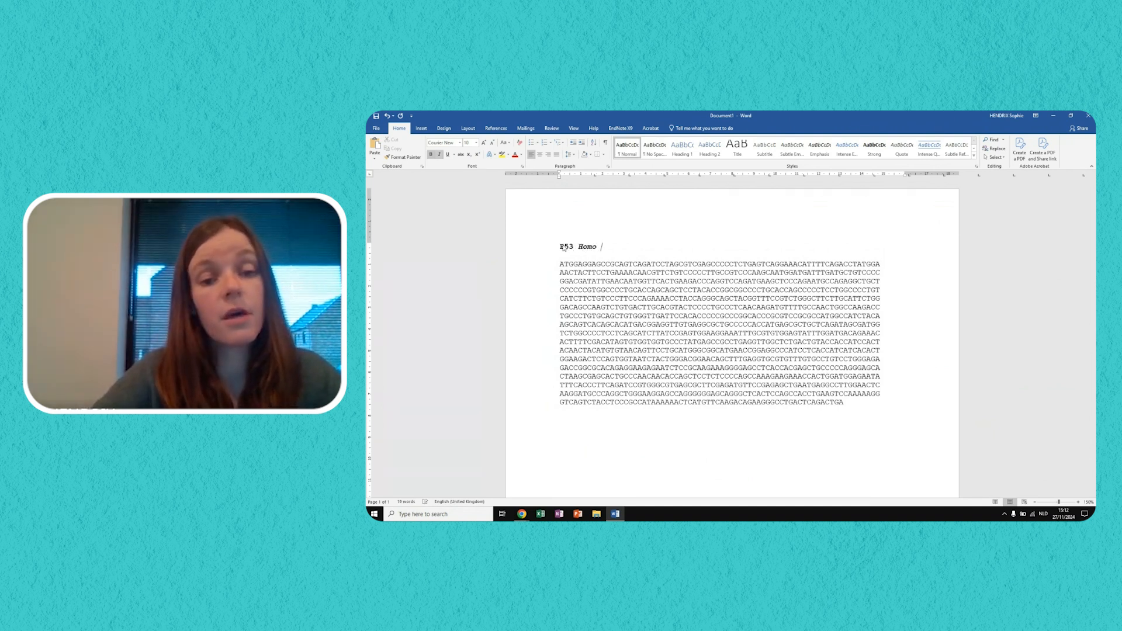
type("sapiens")
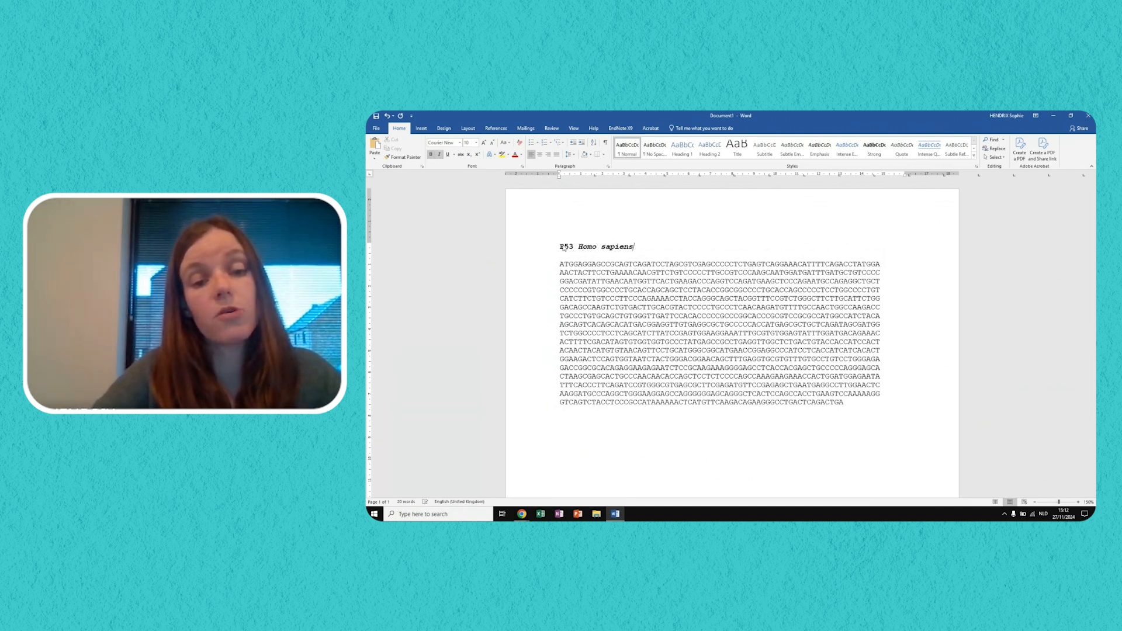
- Underline the whole "P53 Homo sapiens" heading
left_click_drag(638, 247, 547, 253)
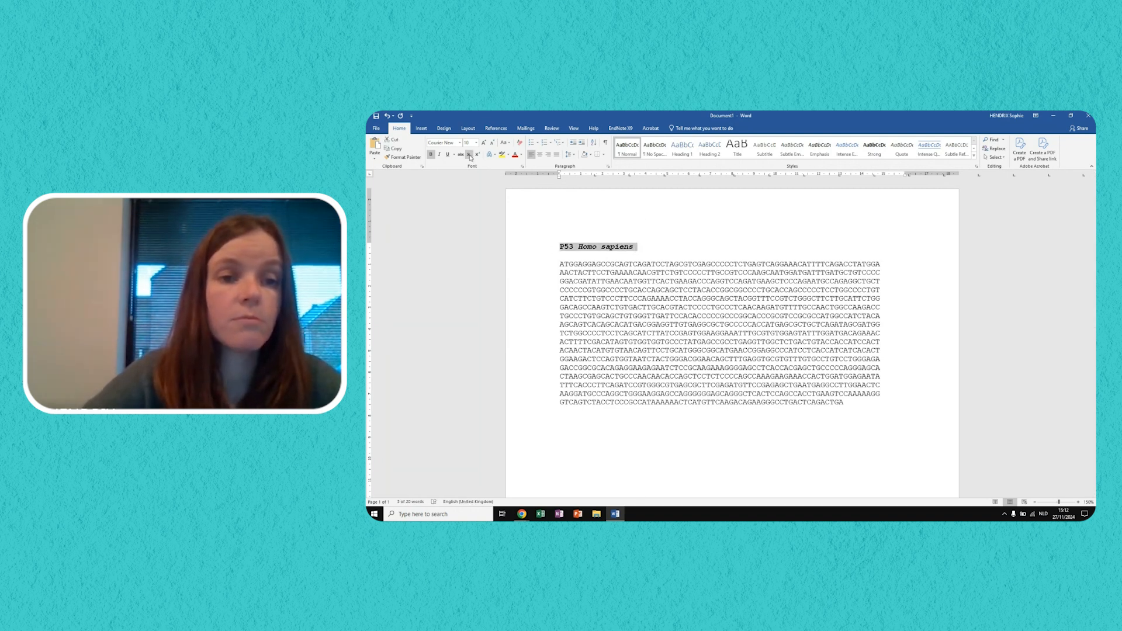
left_click(448, 155)
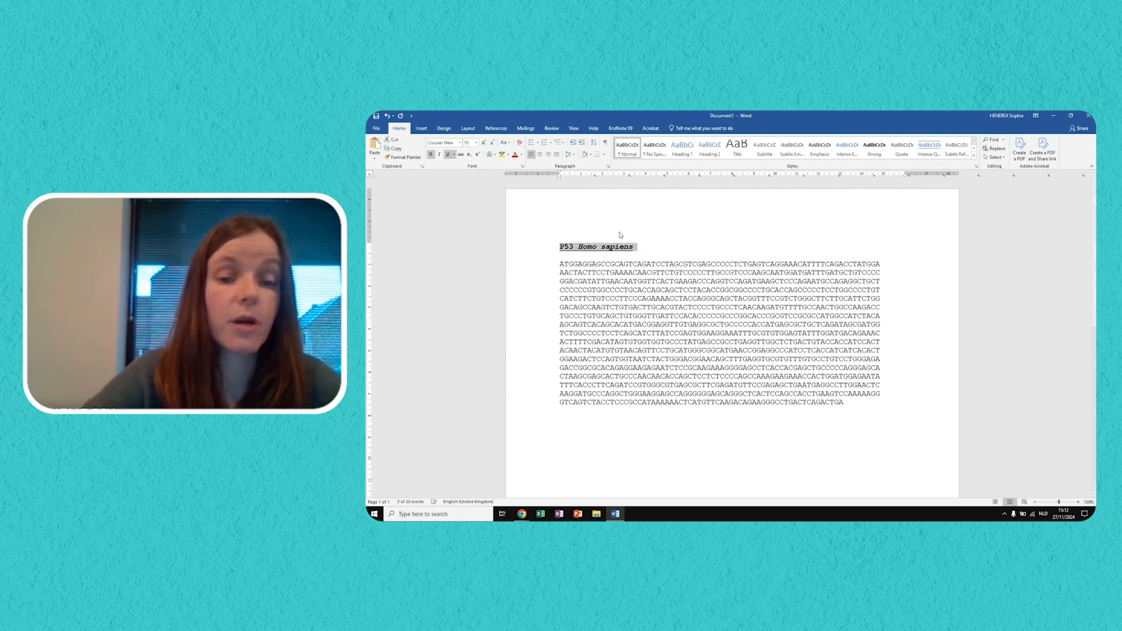
left_click(656, 250)
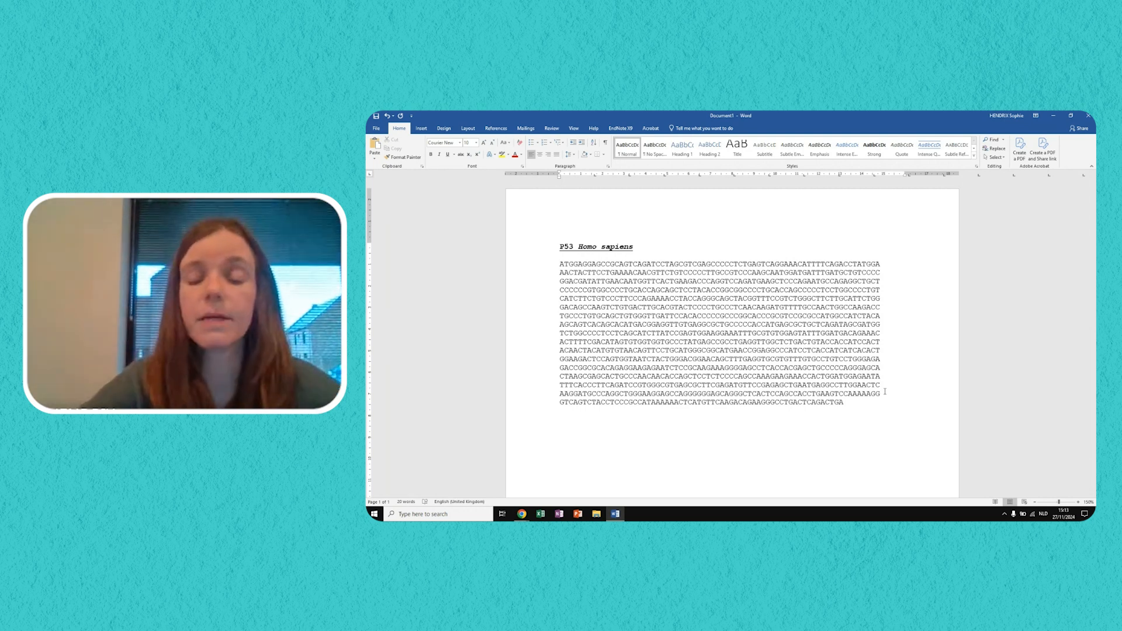
- Remove all paragraph marks from the pasted sequence by replacing every ^p in that selection with nothing
left_click_drag(848, 403, 561, 270)
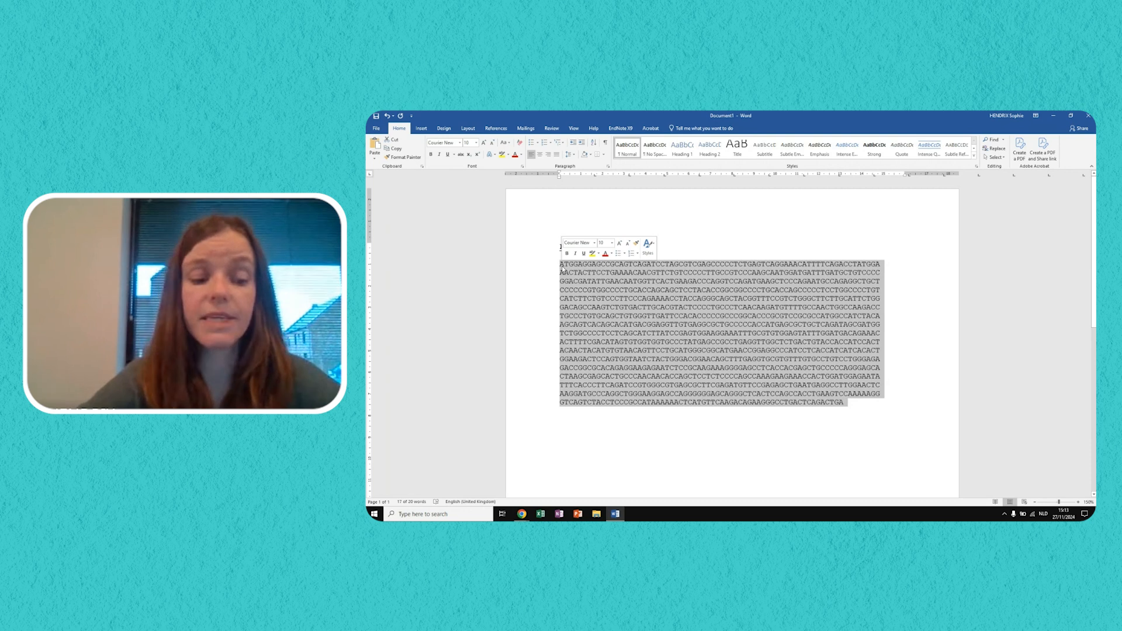
key("ctrl+h")
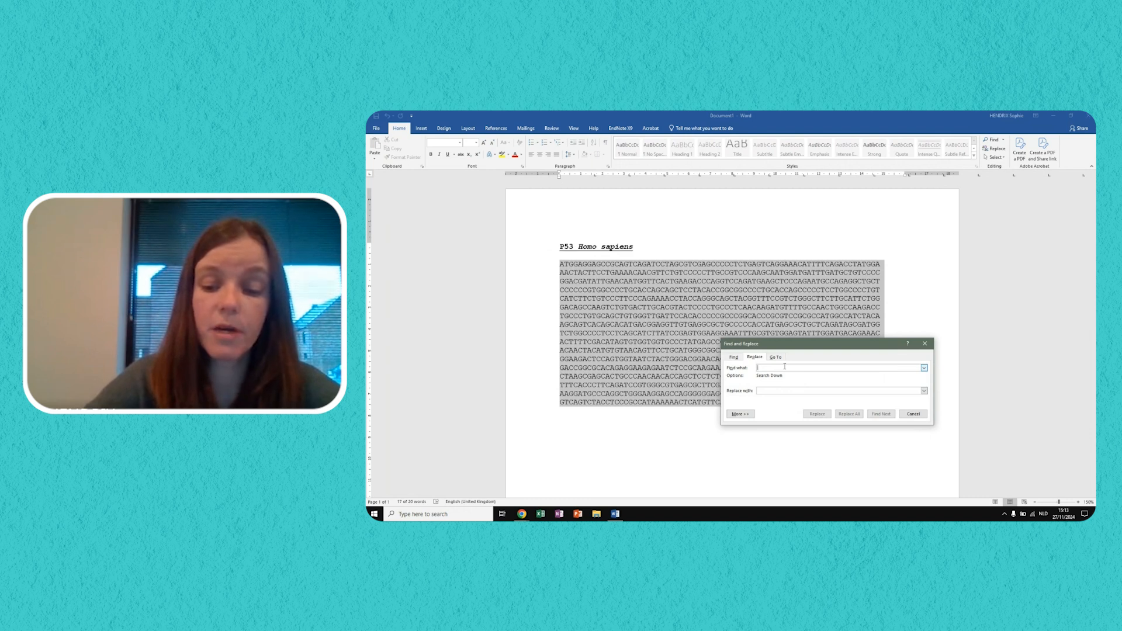
type("^p")
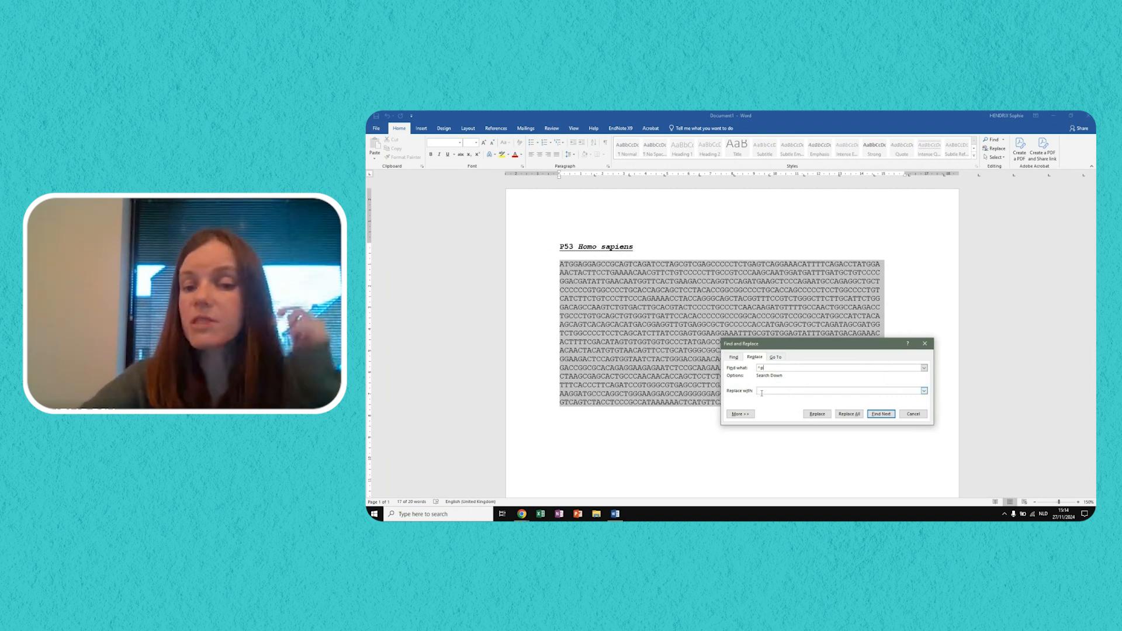
left_click(849, 414)
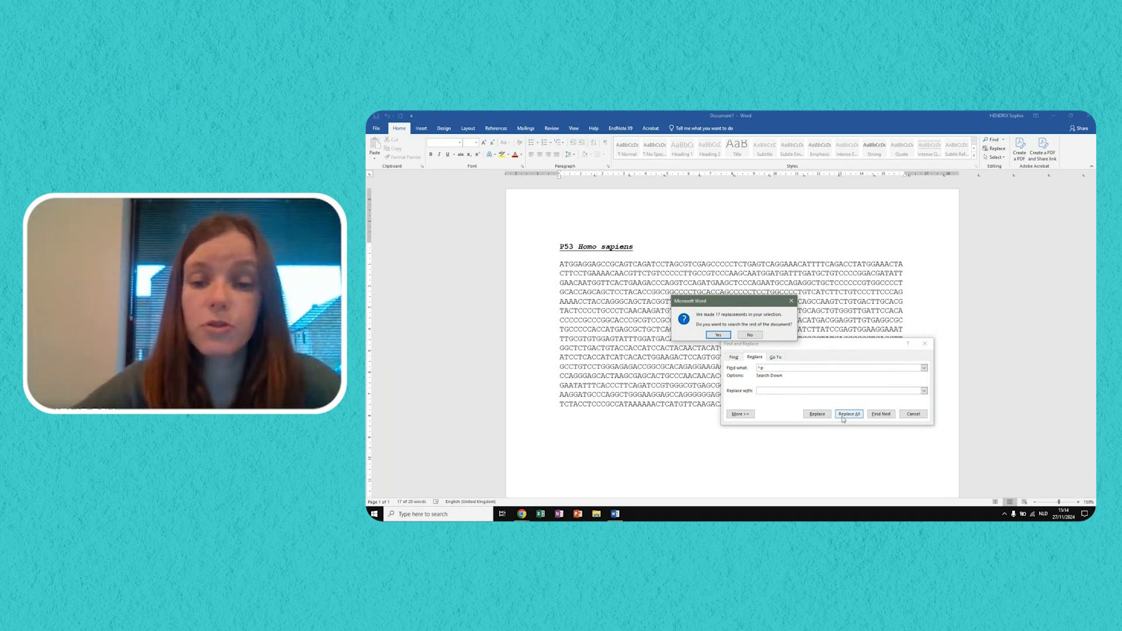
- Decline searching the rest of the document, close Find and Replace, and place the cursor below the sequence
left_click(751, 335)
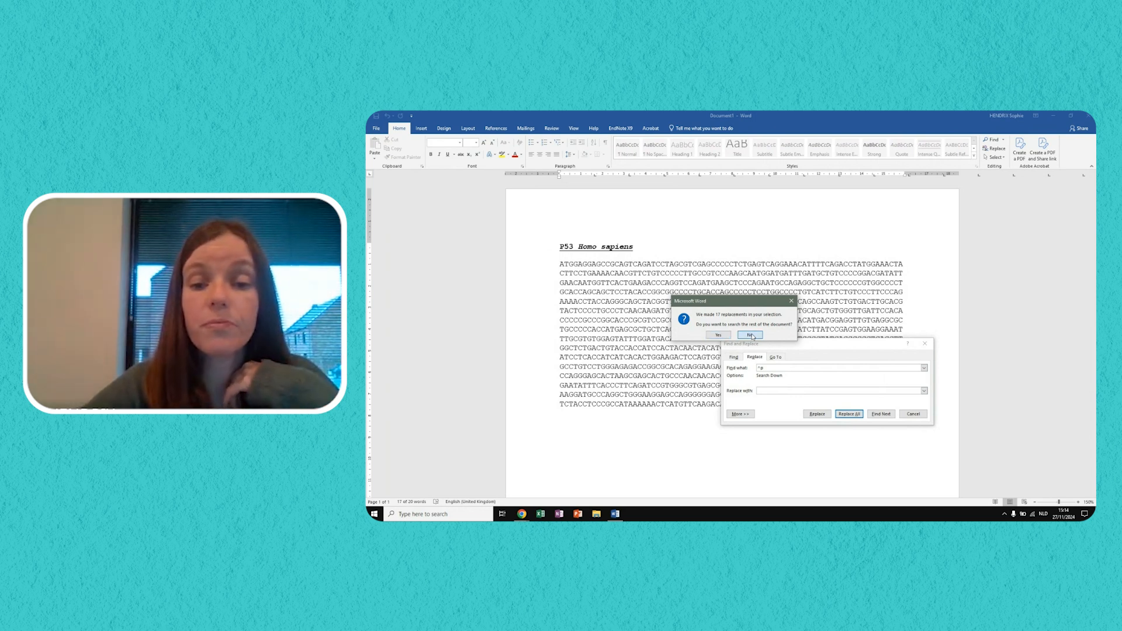
left_click(913, 413)
left_click(857, 434)
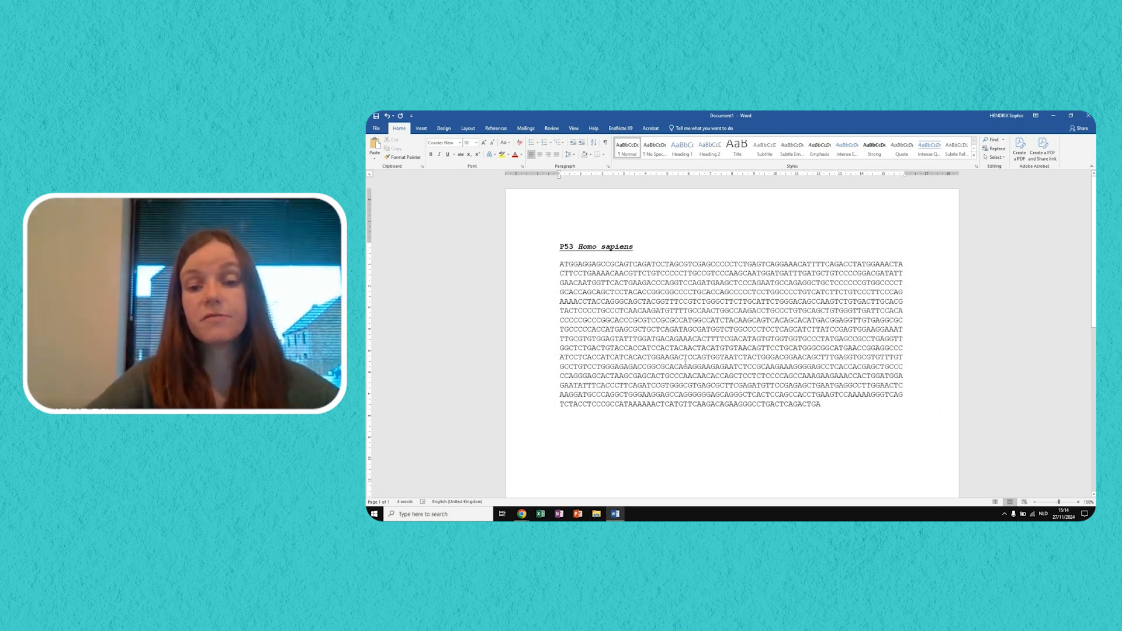
left_click(856, 436)
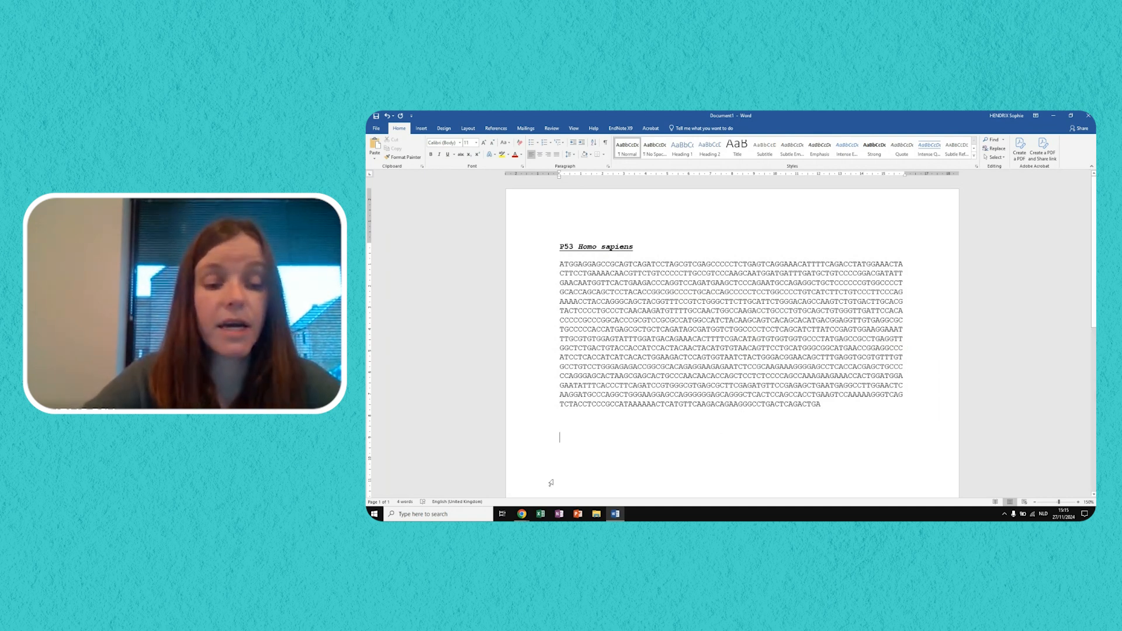
- Switch to Chrome, return to the full GenBank record NM_000546.6, and show the first TP53 exon (1..114) marked in the sequence
mouse_move(522, 514)
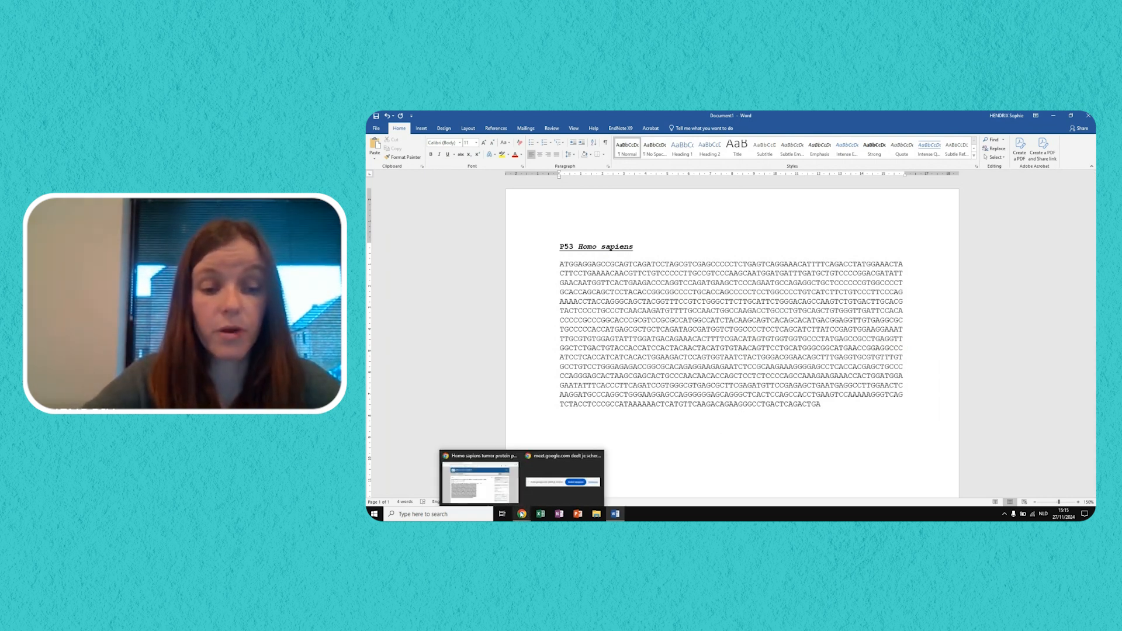
left_click(509, 490)
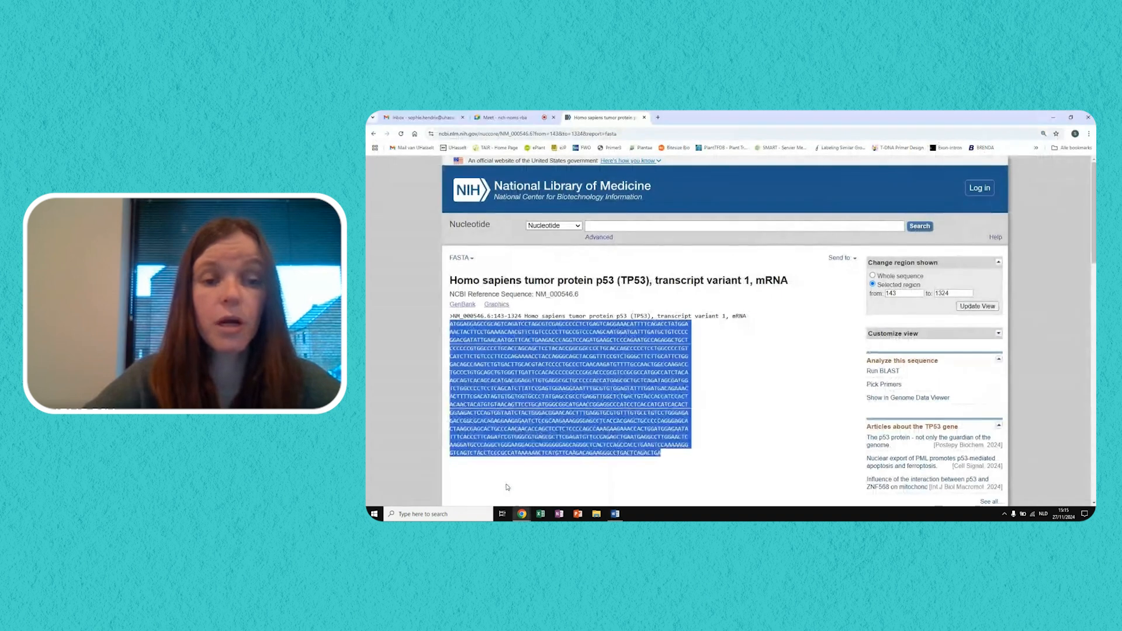
left_click(725, 405)
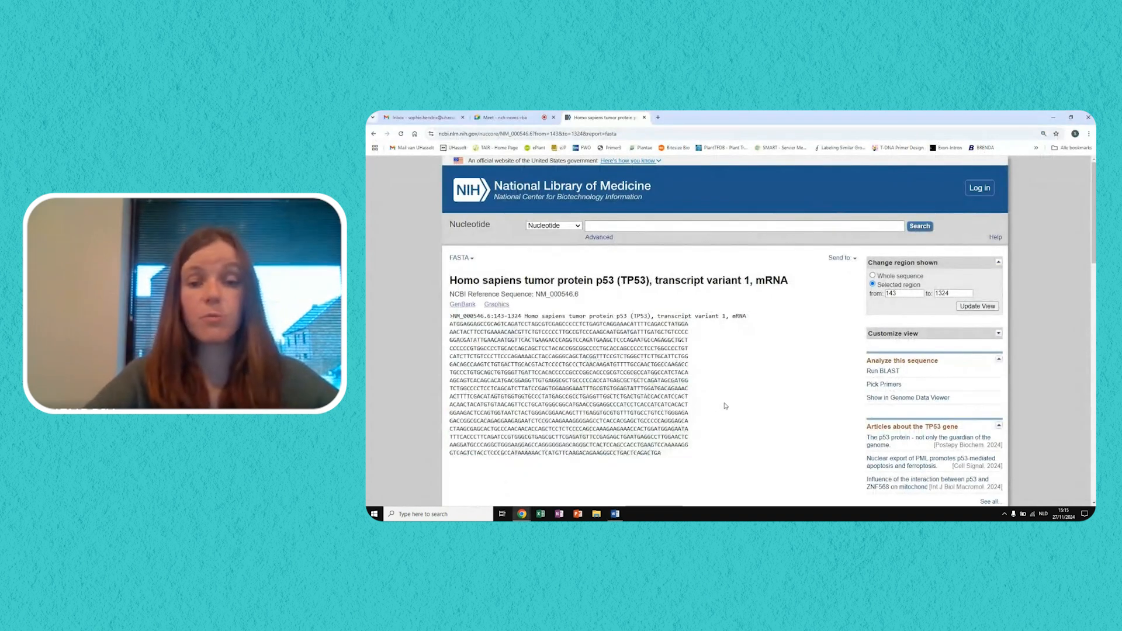
left_click(374, 133)
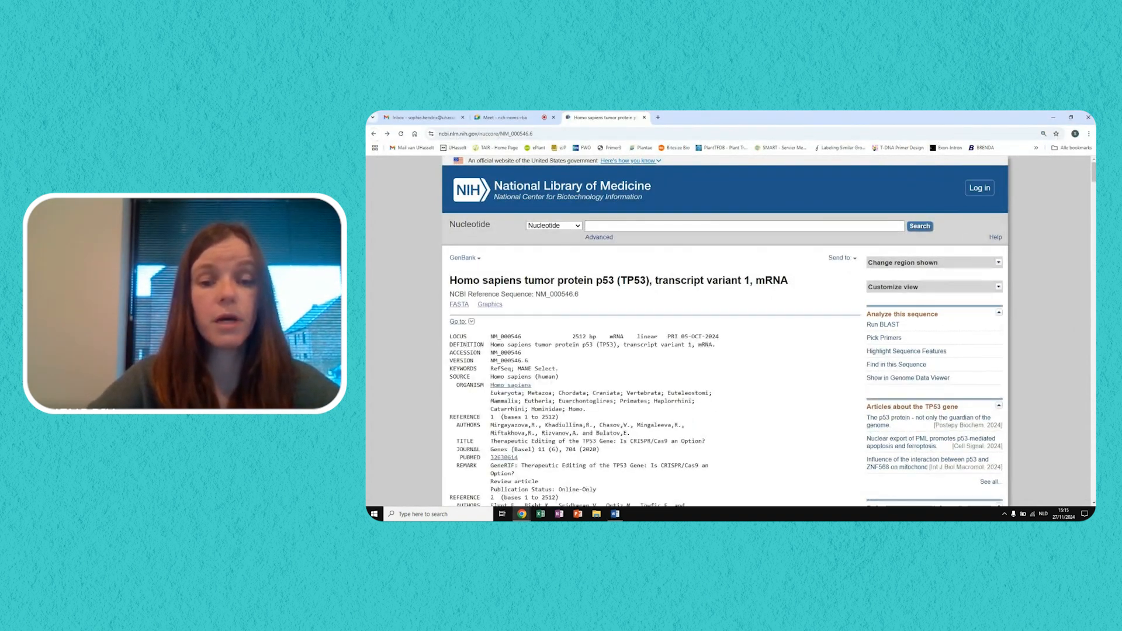
scroll(622, 300, "down", 1)
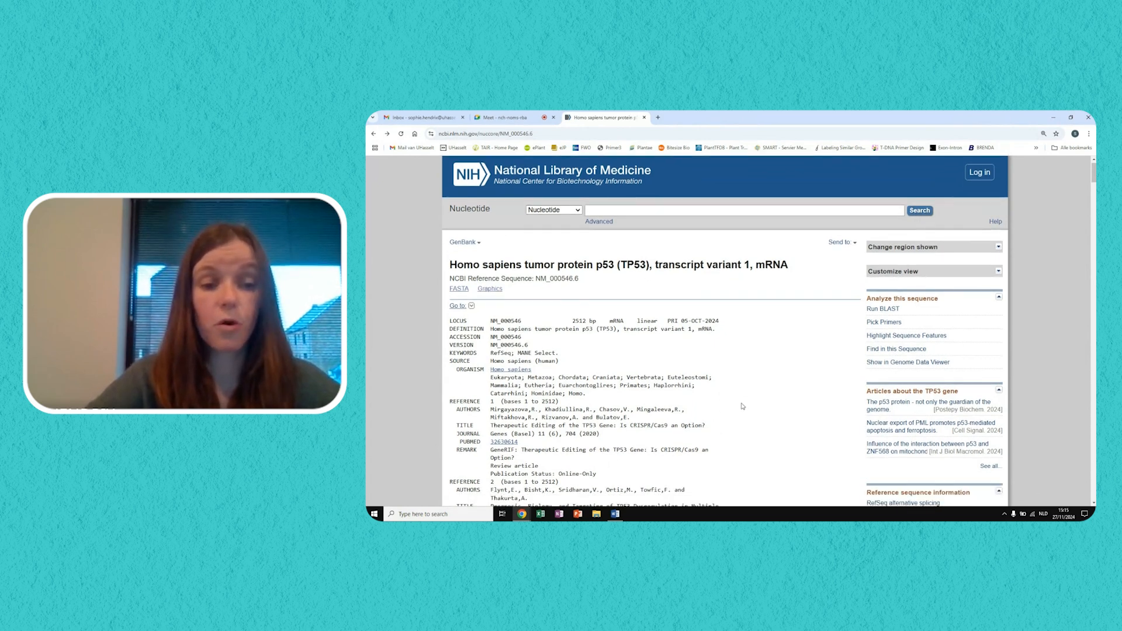
scroll(741, 406, "down", 15)
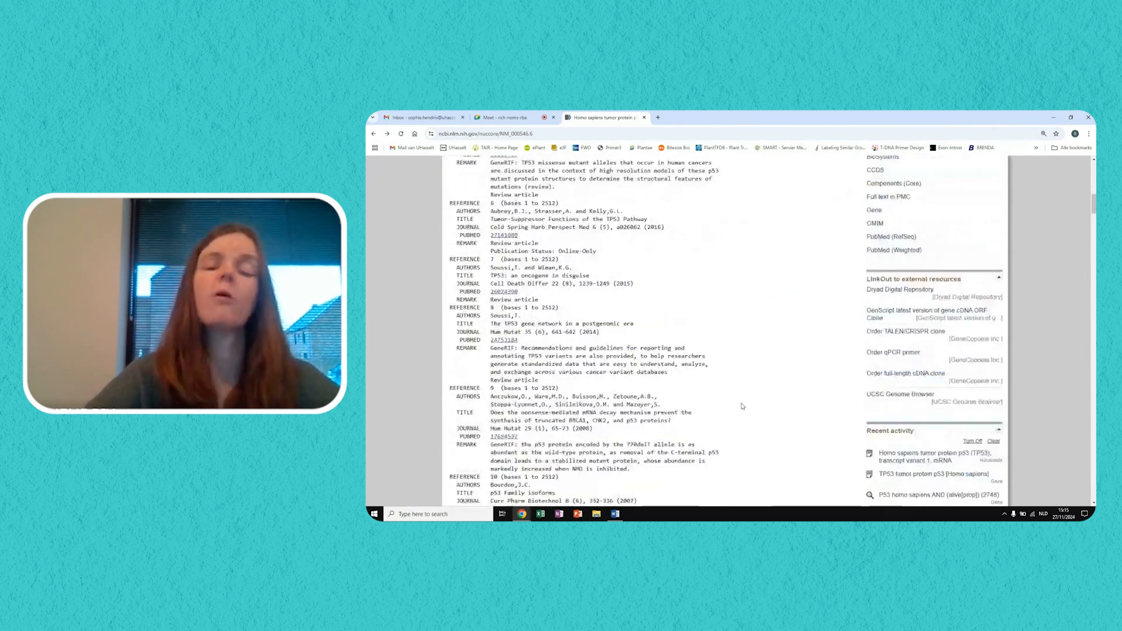
scroll(742, 406, "down", 20)
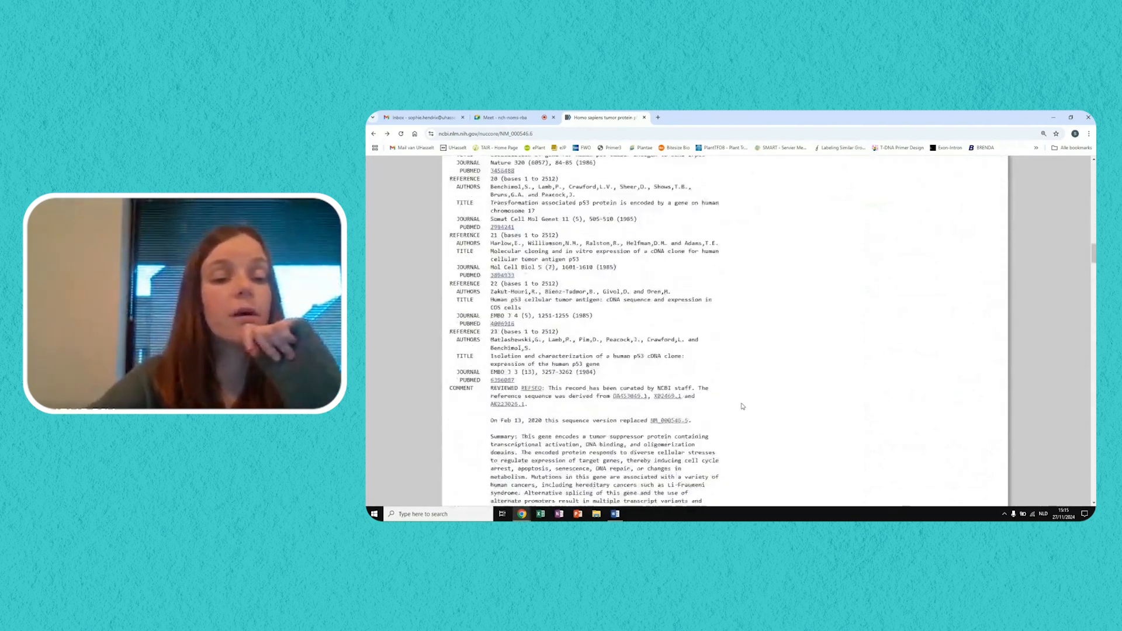
scroll(742, 406, "down", 15)
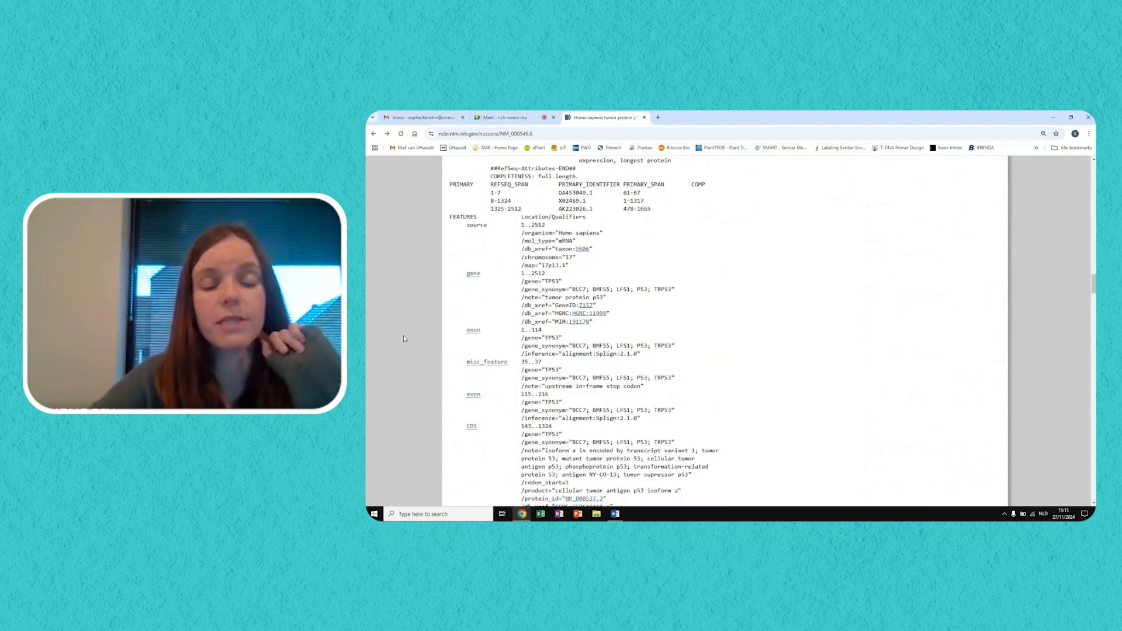
left_click(473, 331)
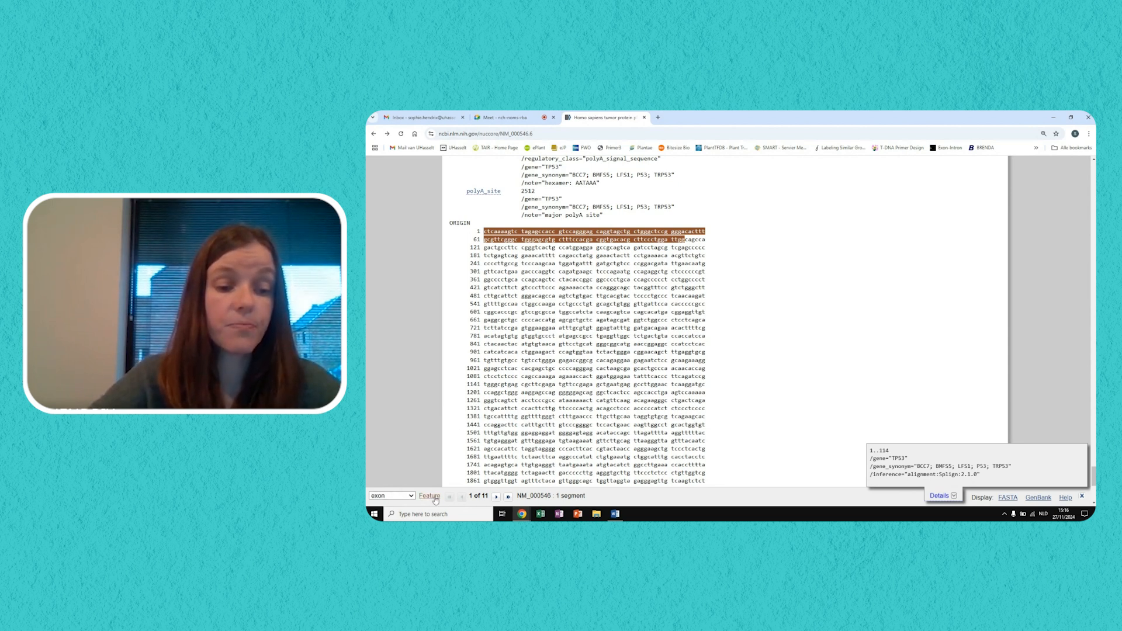
- Advance to the second exon, select its final bases "gaaact", and find that string in the Word document
left_click(497, 498)
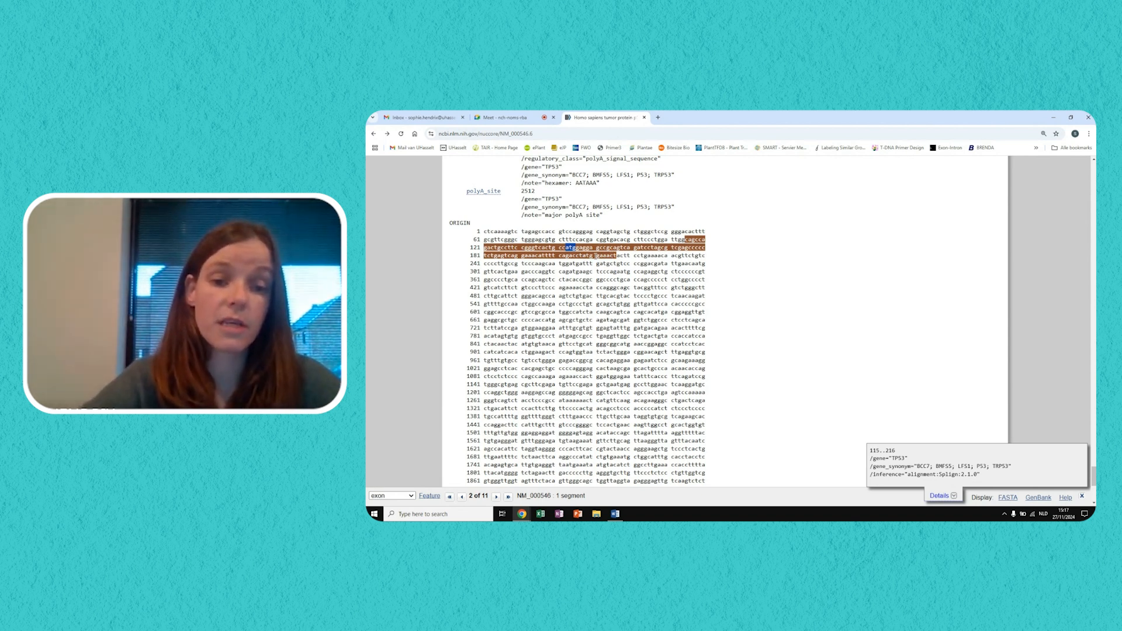
left_click_drag(596, 256, 617, 256)
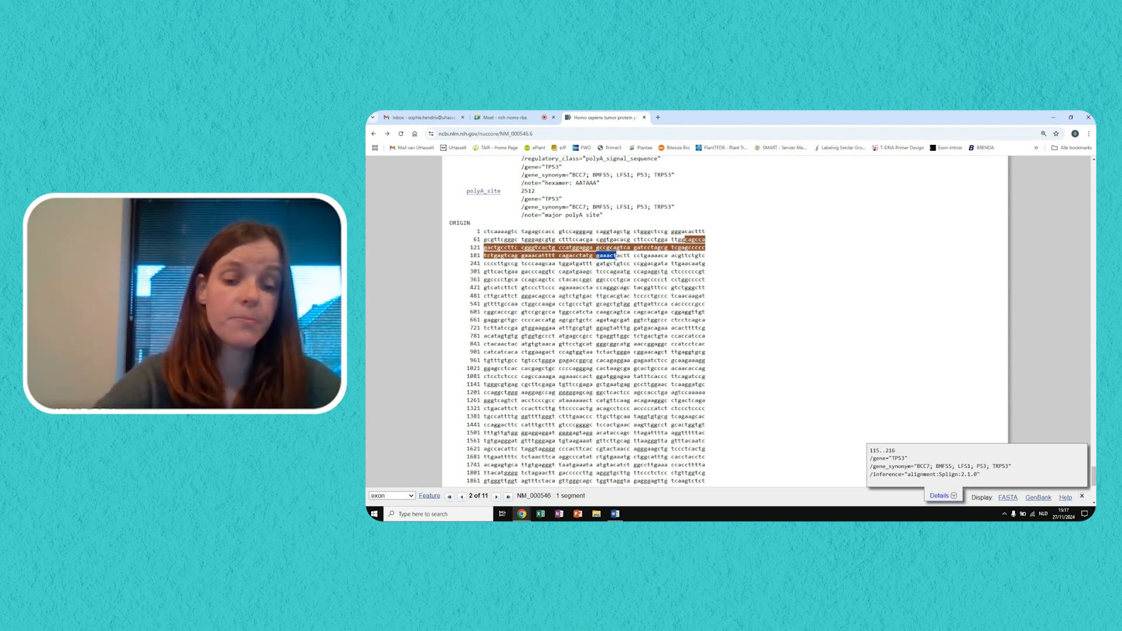
left_click(615, 513)
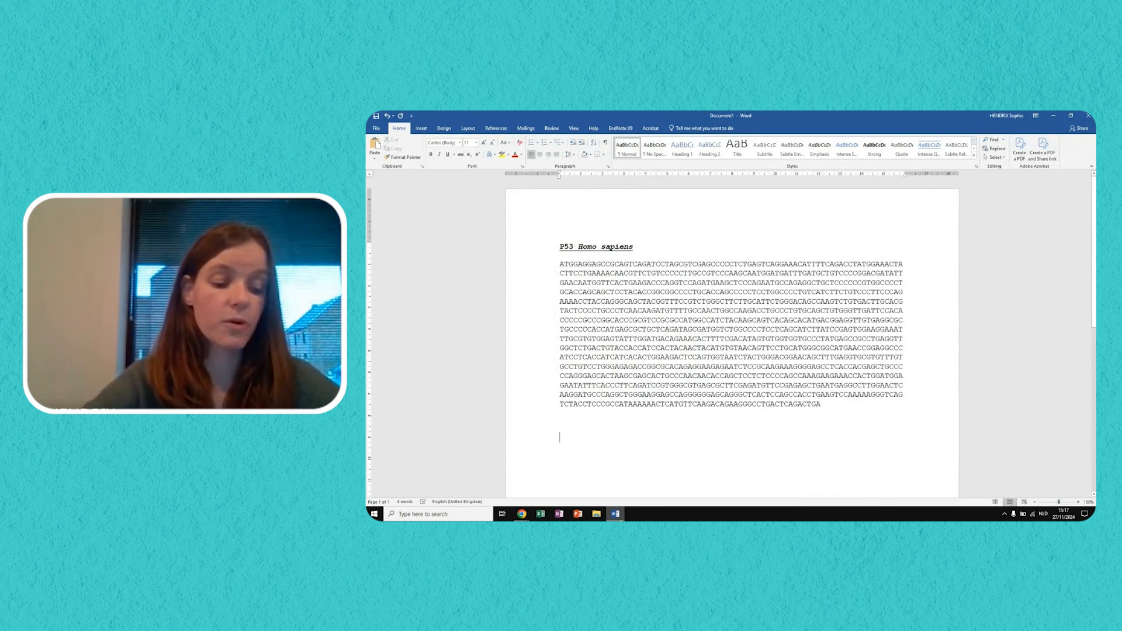
key("ctrl+f")
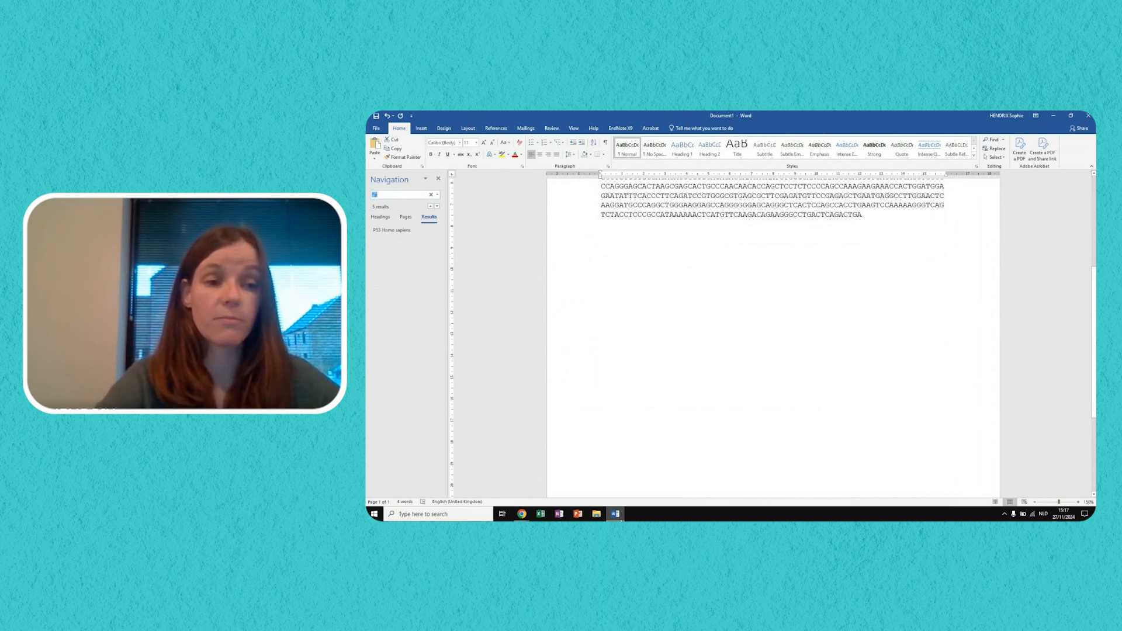
type("gaaact")
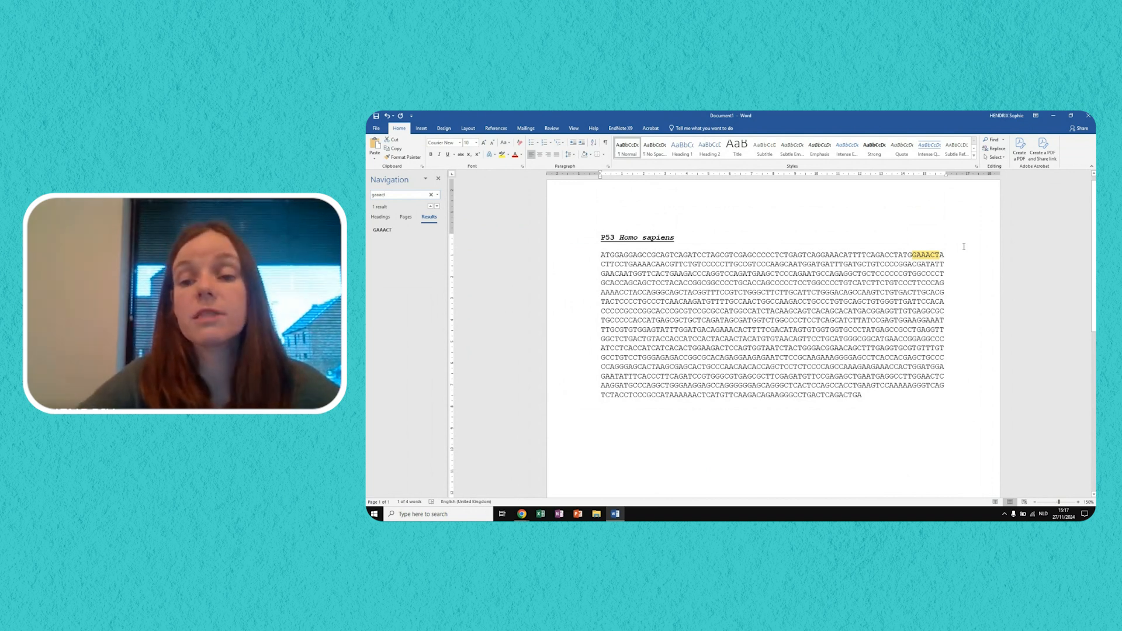
- Highlight in yellow the TA at the exon 2/3 junction, the last base of GAAACT plus the base after it
scroll(898, 412, "up", 5, "ctrl")
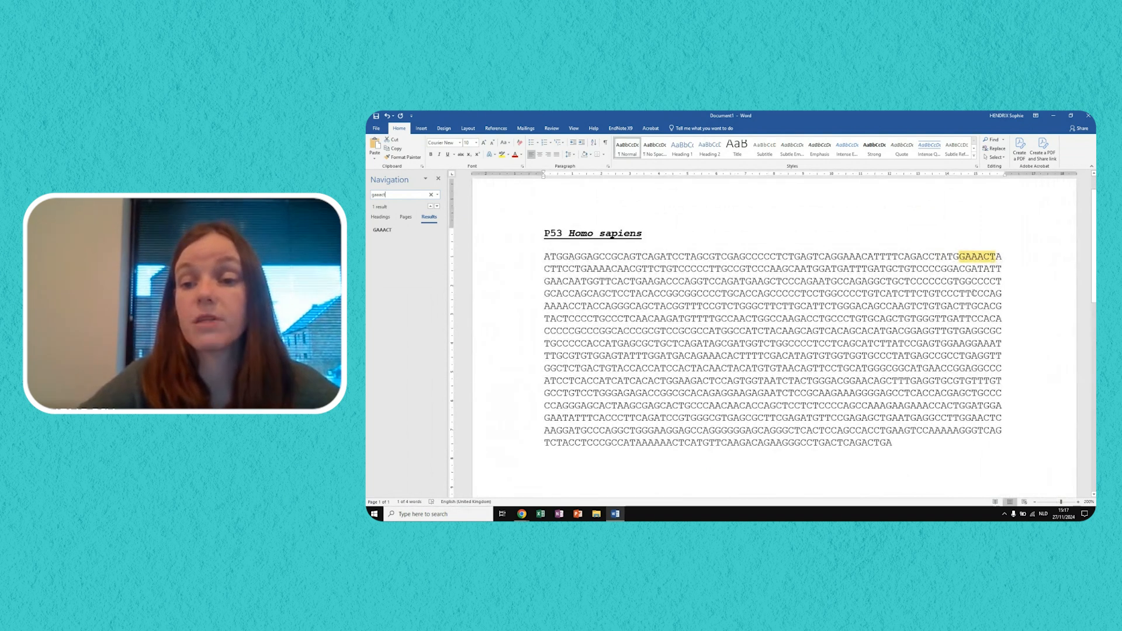
left_click(992, 259)
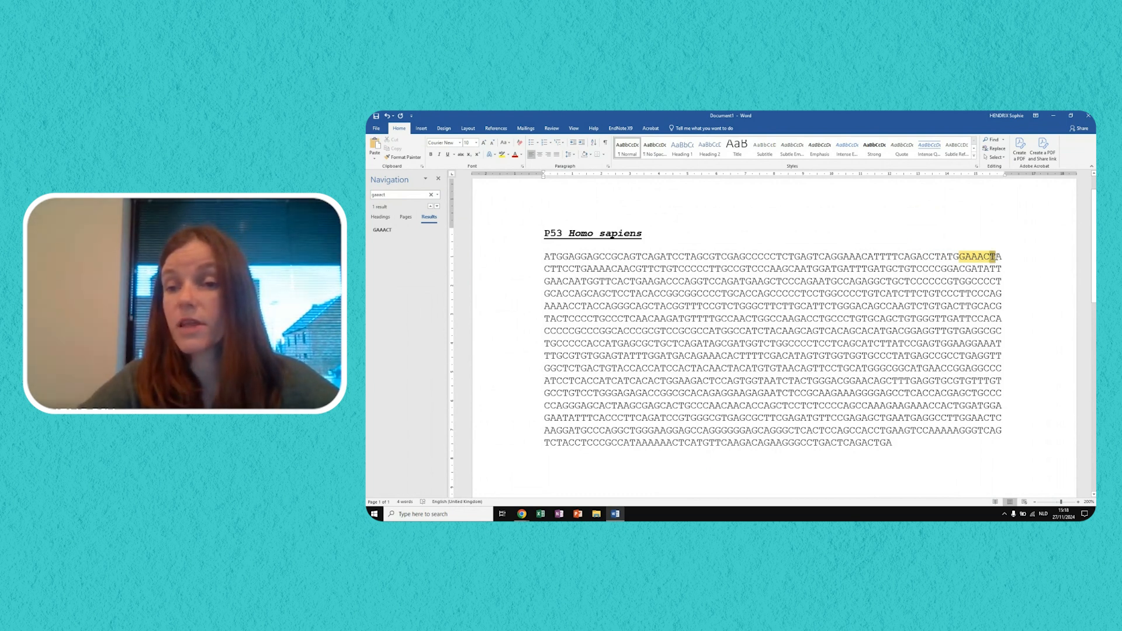
left_click_drag(995, 256, 1002, 256)
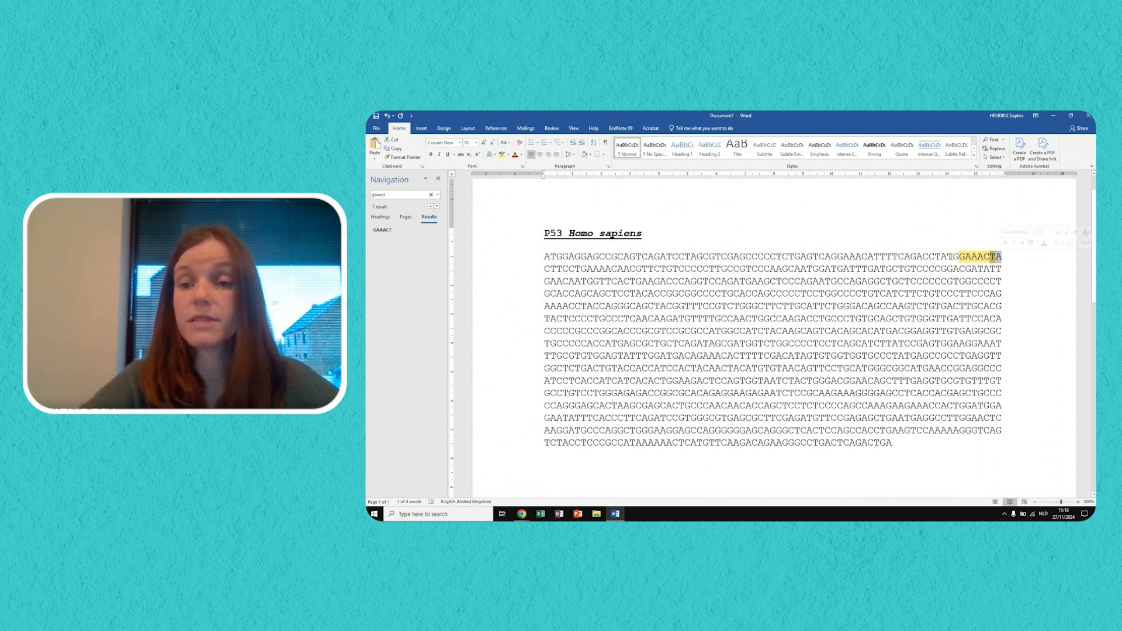
left_click(501, 155)
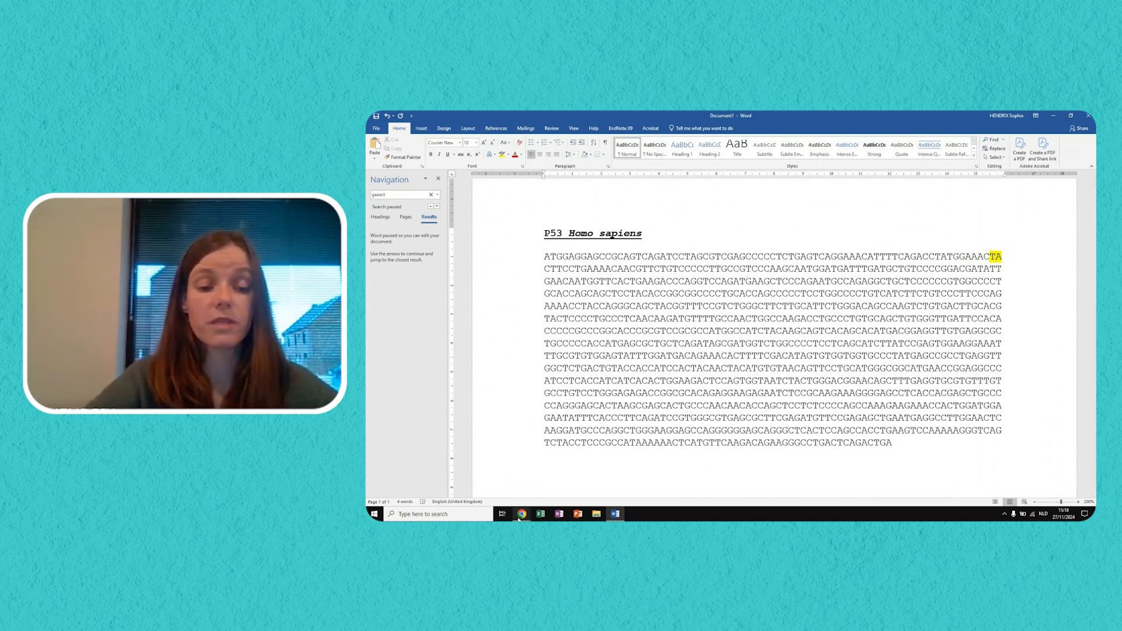
- Switch to the GenBank record in Chrome, copy the final bases "acgttctg" of the third exon, and find them in the Word document
mouse_move(520, 518)
left_click(479, 482)
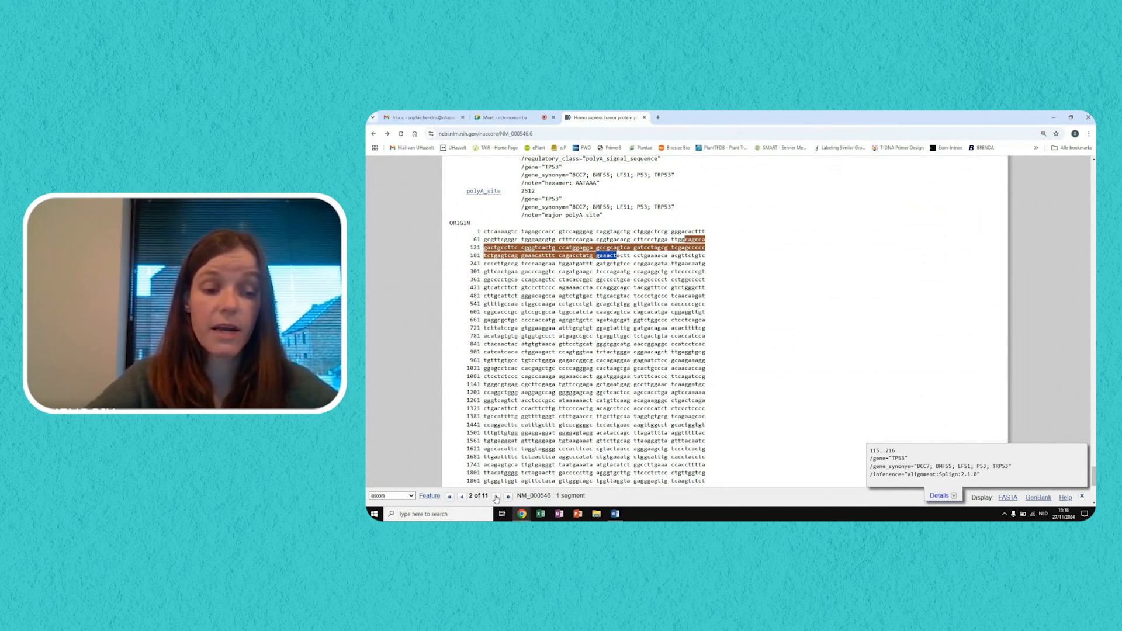
left_click(496, 497)
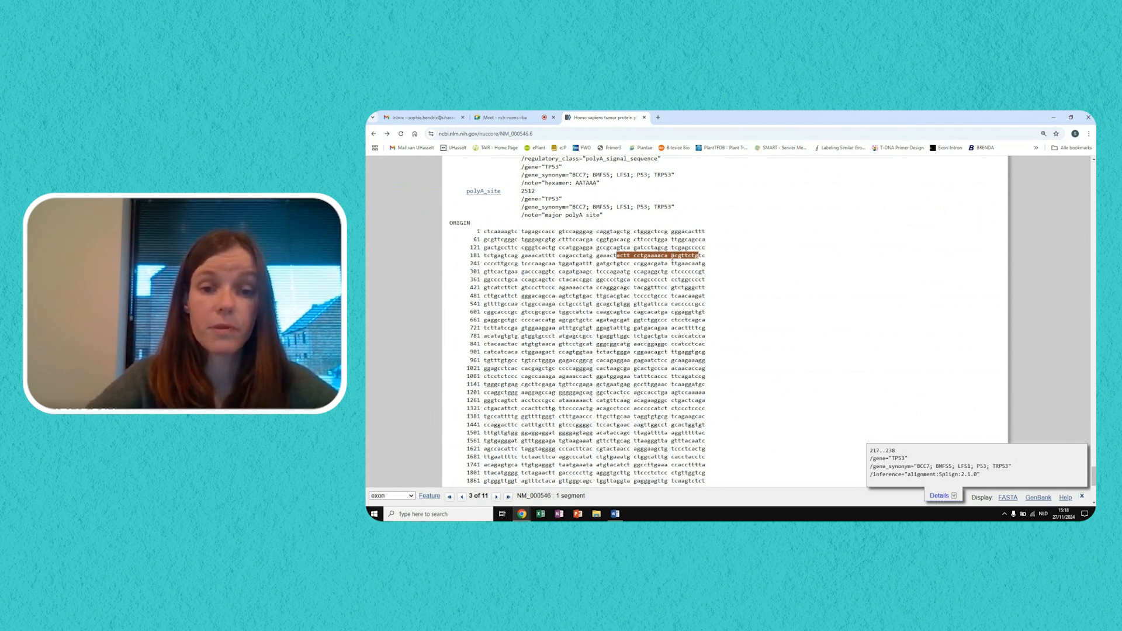
left_click_drag(693, 256, 699, 258)
key("ctrl+c")
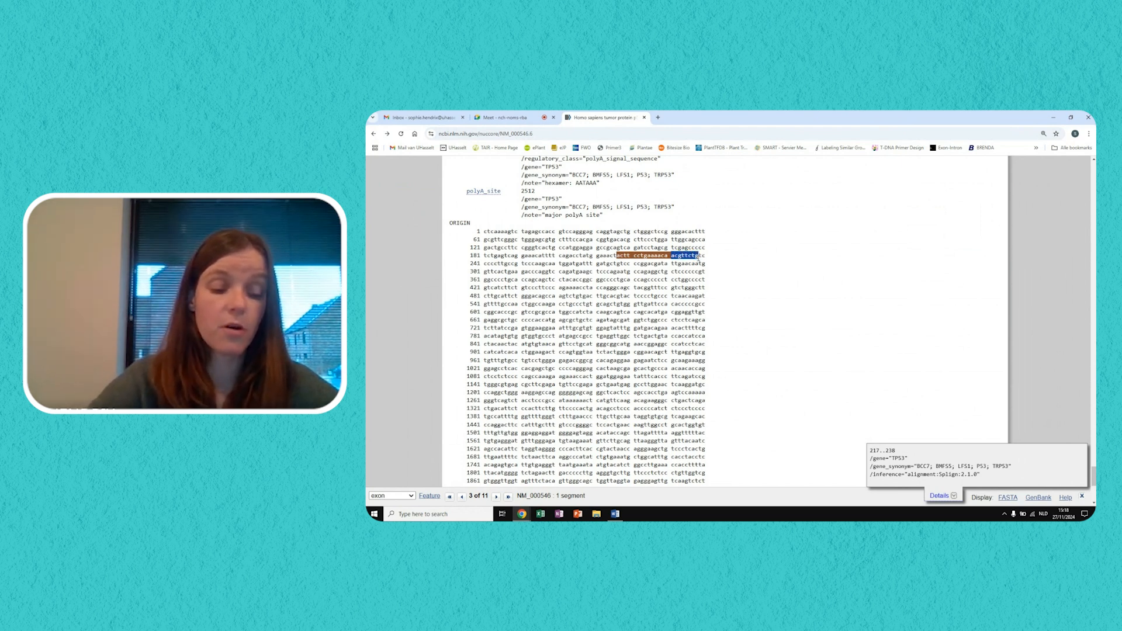
mouse_move(615, 513)
left_click(617, 488)
key("ctrl+v")
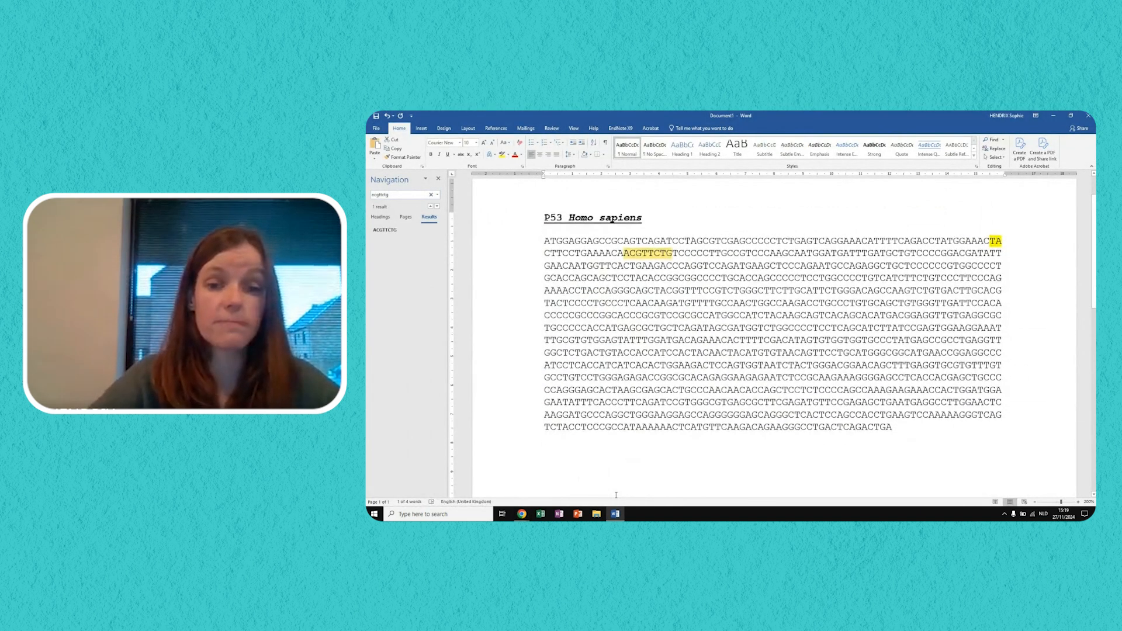
- Highlight in yellow the GT at the exon 3/4 junction, the last base of ACGTTCTG plus the following base
left_click(669, 255)
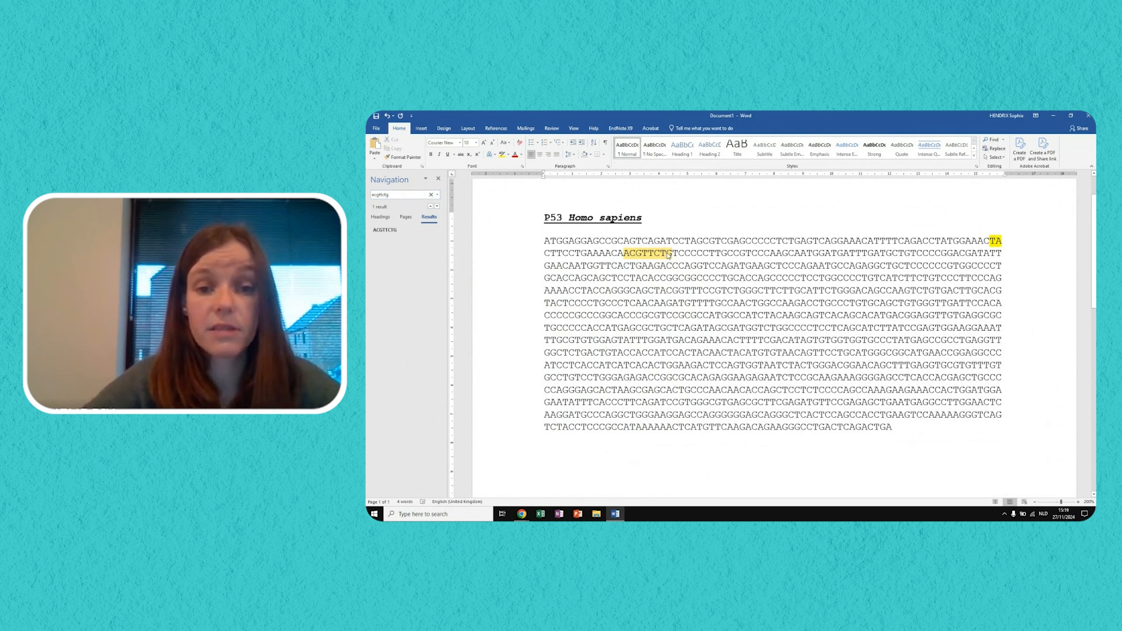
left_click_drag(668, 253, 678, 254)
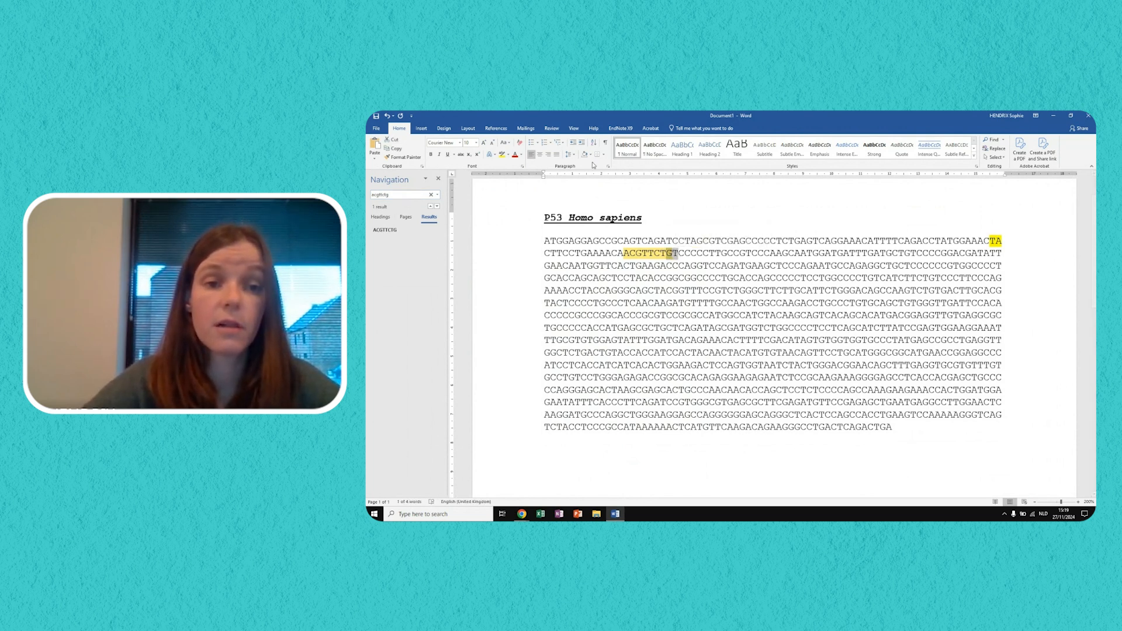
left_click(501, 156)
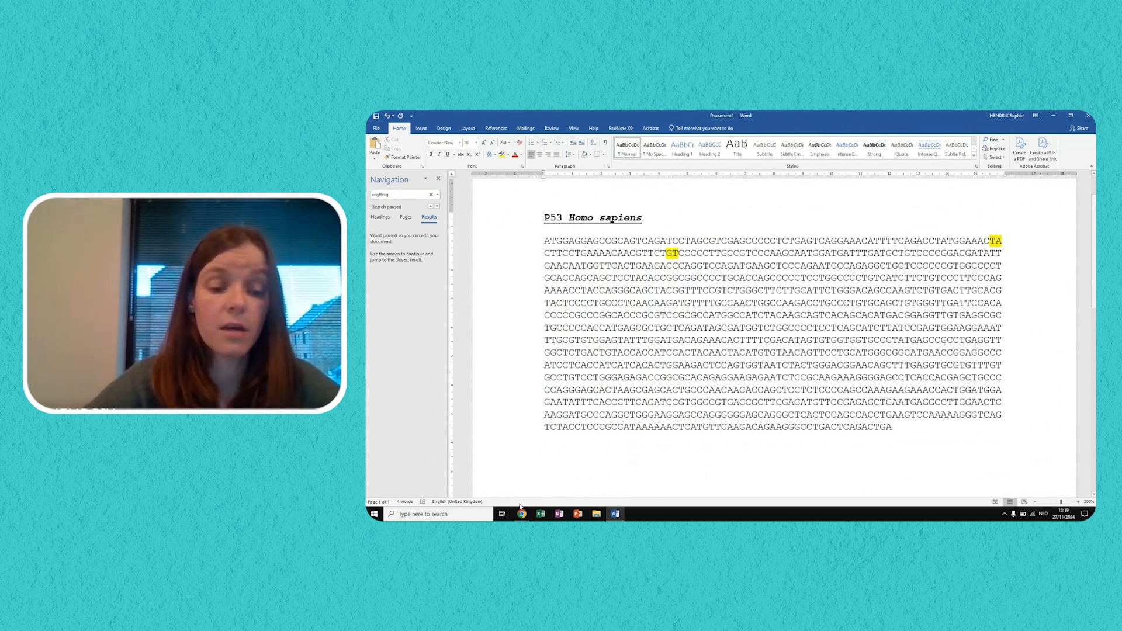
- Return to the GenBank record in Chrome, select the final bases "ttgcacg" of the fourth exon, and find them in the Word document
mouse_move(522, 513)
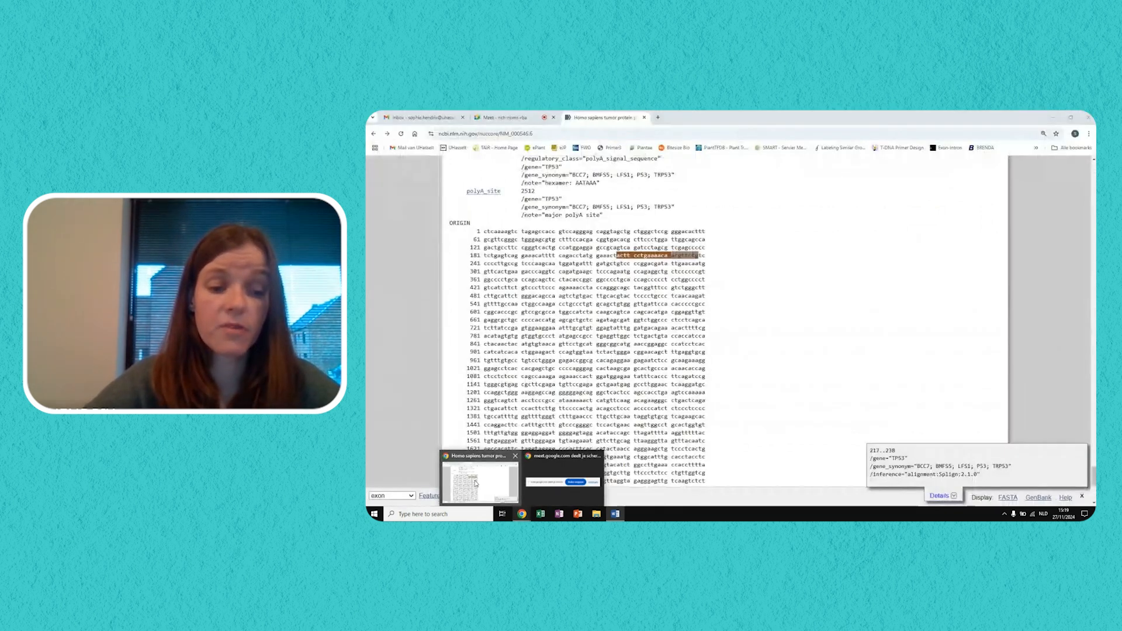
left_click(476, 484)
left_click(496, 497)
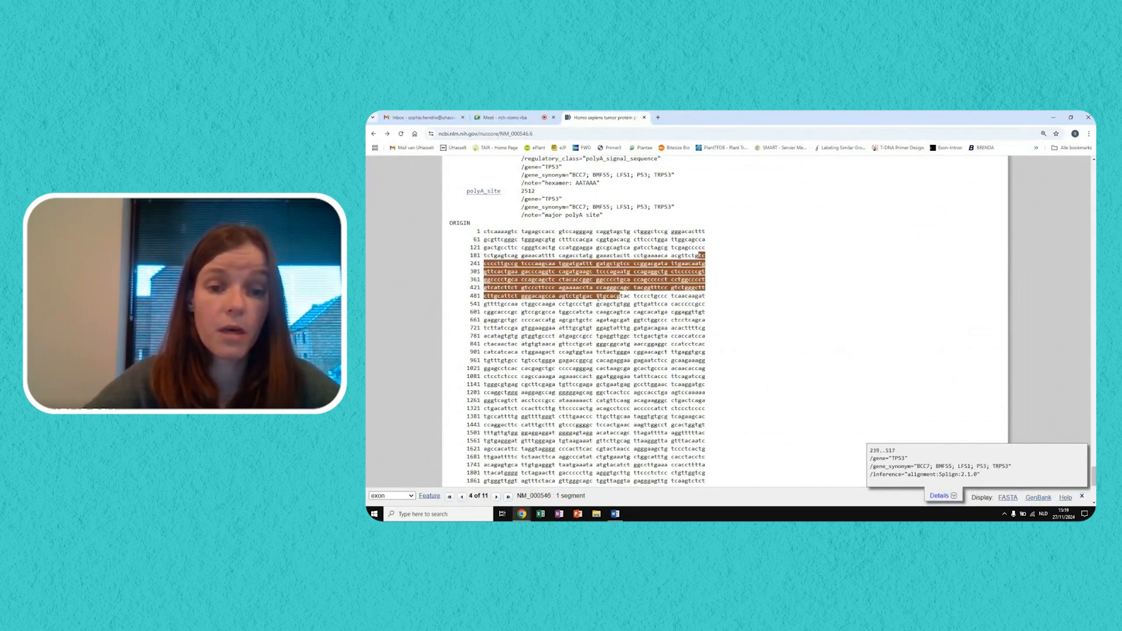
left_click_drag(596, 296, 619, 296)
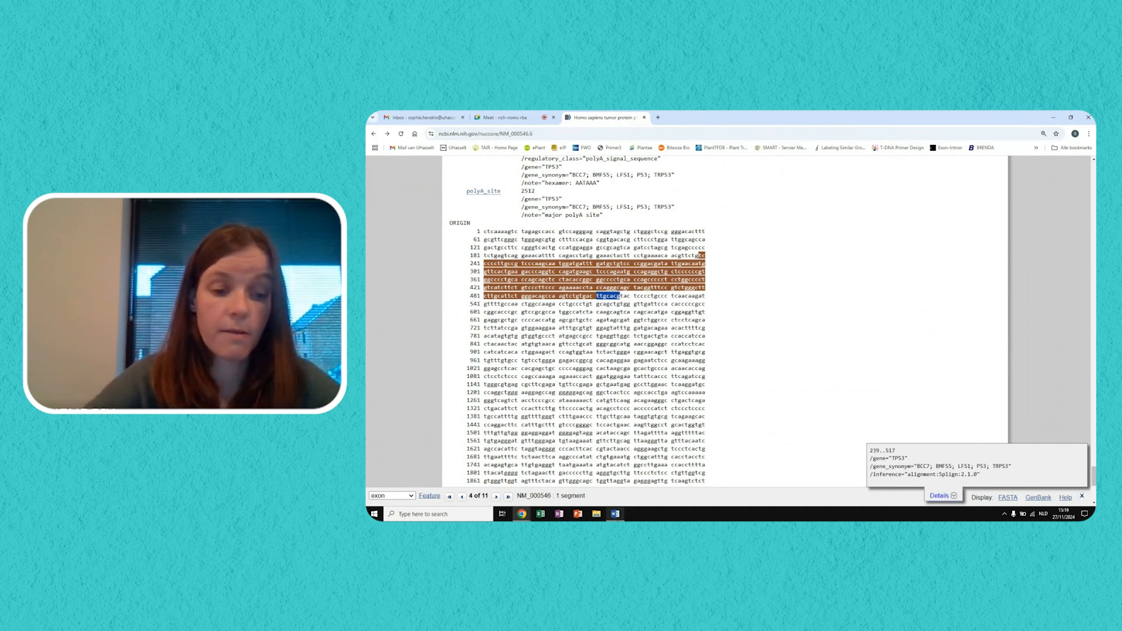
mouse_move(615, 513)
left_click(614, 483)
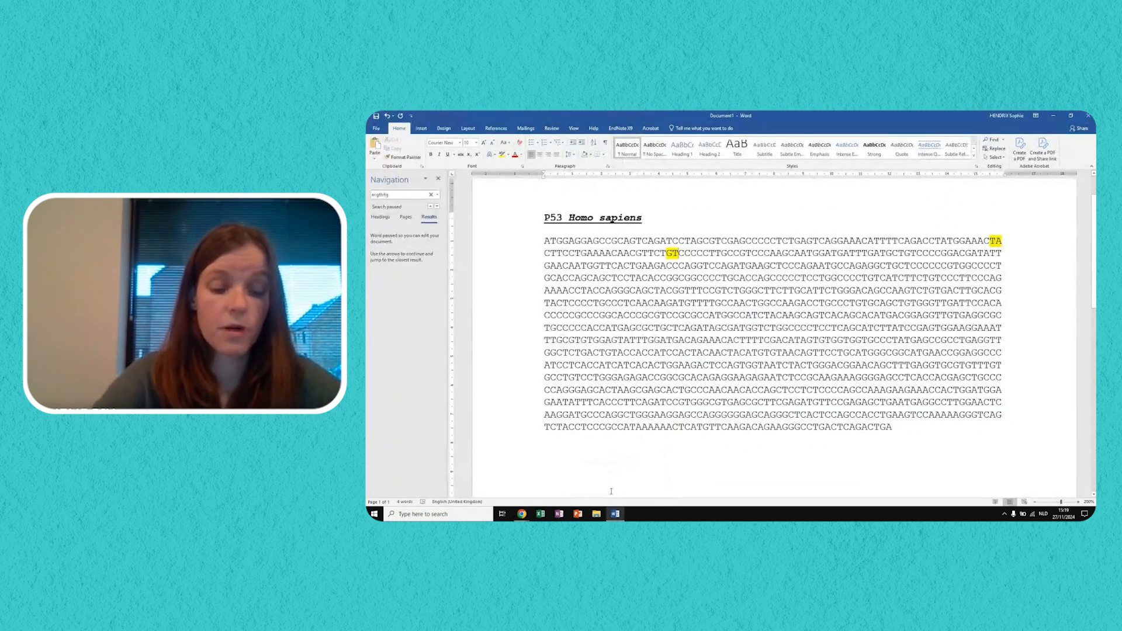
key("ctrl+f")
type("ttgcacg")
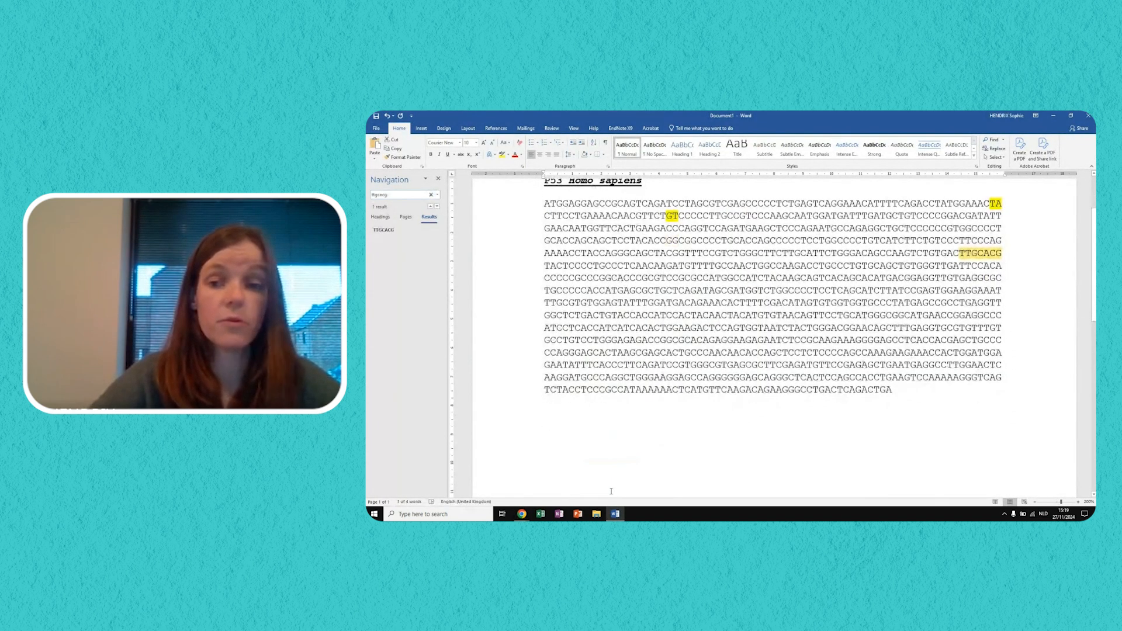
- Highlight in yellow the GT at the exon 4/5 junction, the last base of TTGCACG plus the first base on the next line
left_click(1002, 253)
left_click_drag(1000, 253, 548, 266)
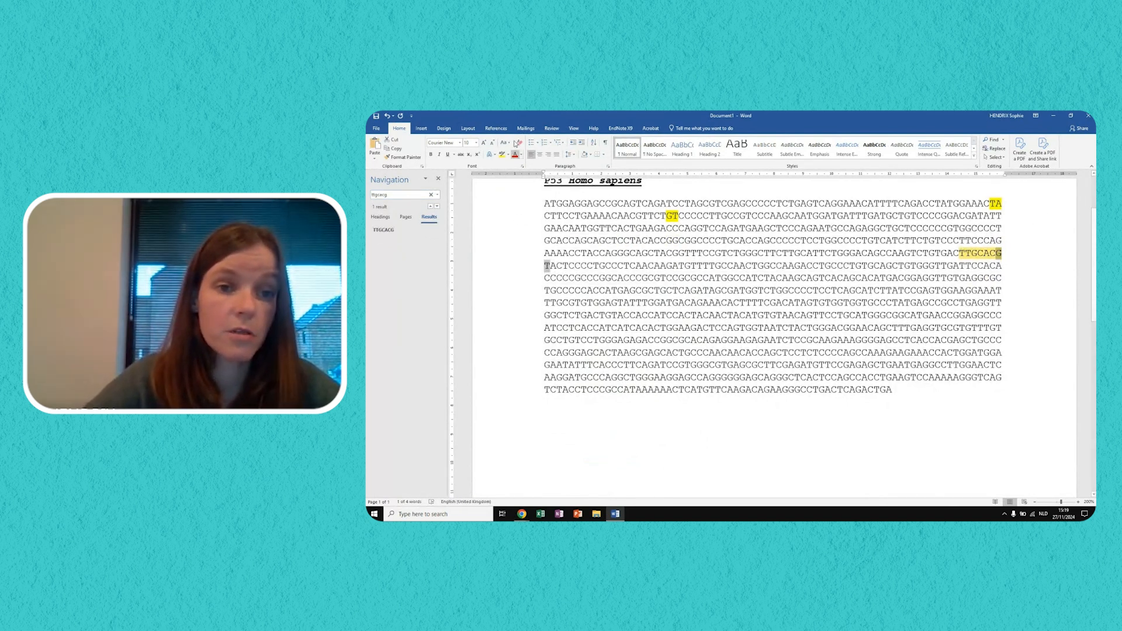
left_click(502, 155)
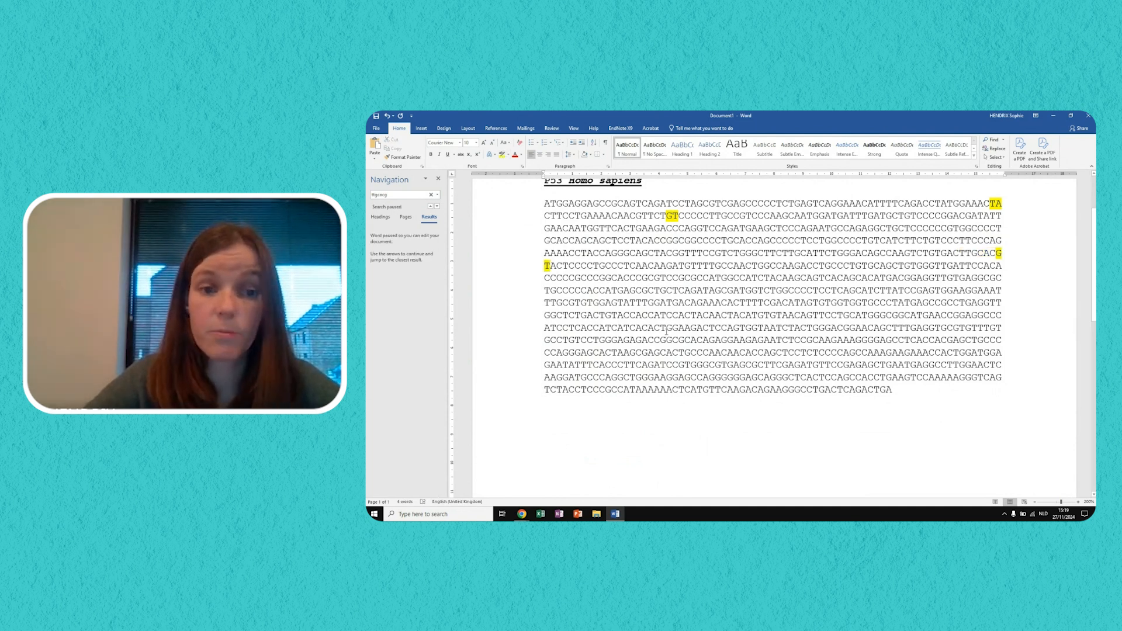
- Return to the GenBank record in Chrome, copy the final bases "agatagcgatg" of the fifth exon, and find them without the space in the Word document
left_click(523, 515)
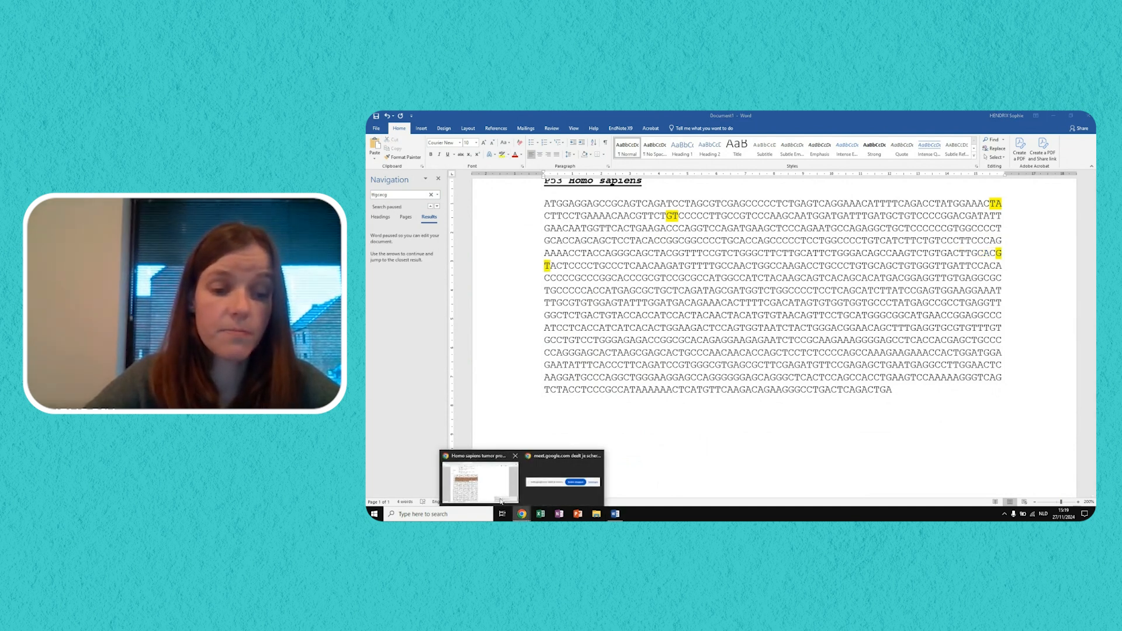
left_click(491, 474)
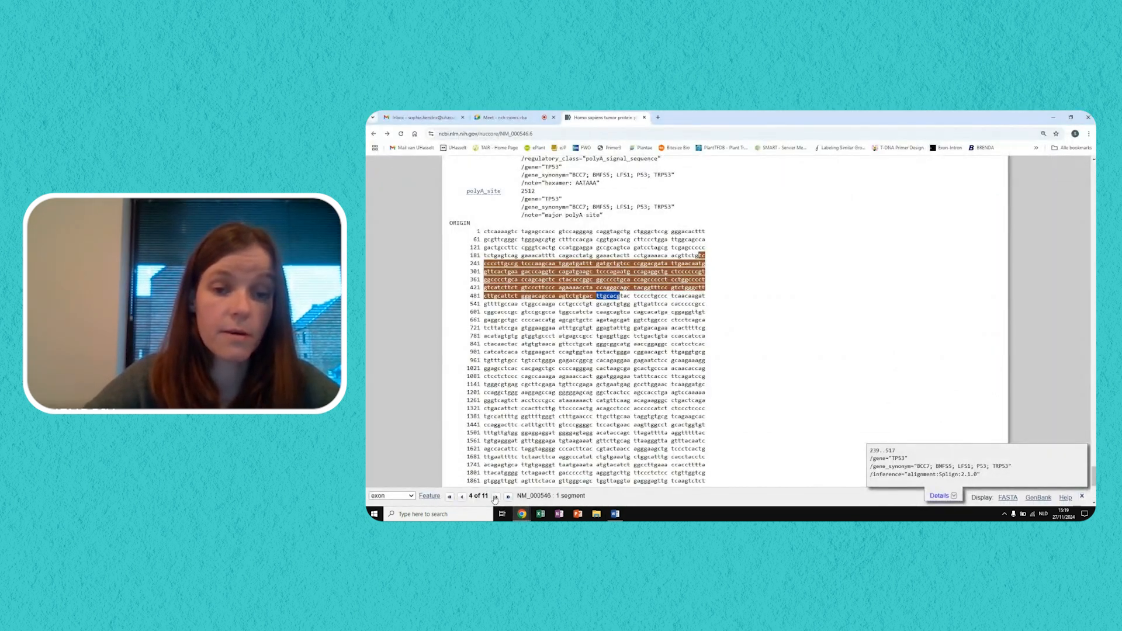
left_click(495, 498)
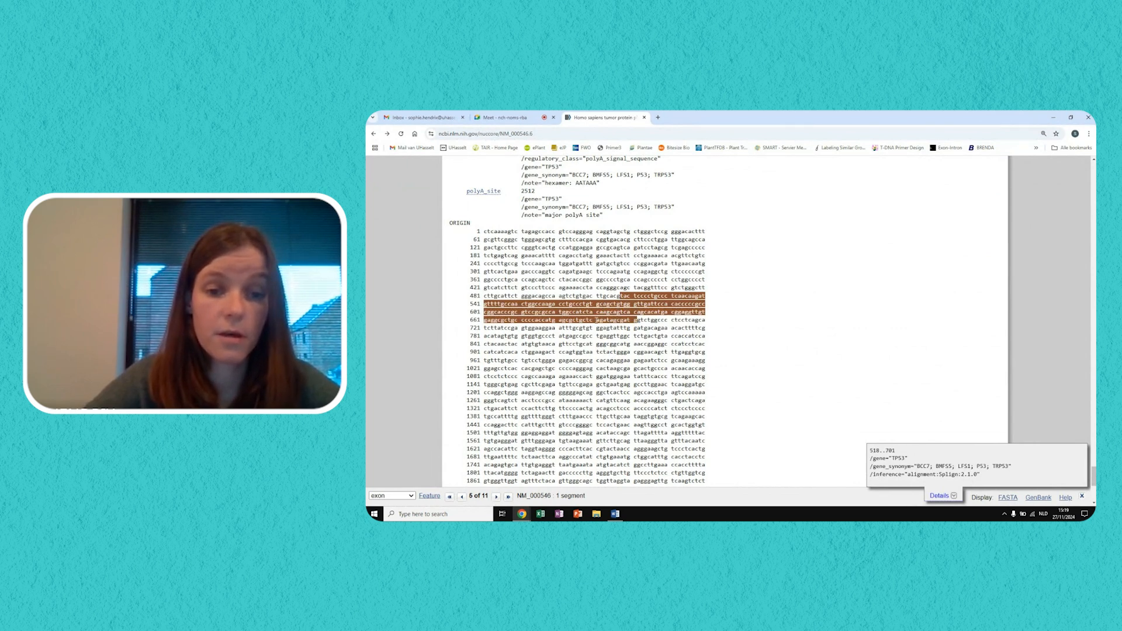
left_click_drag(597, 320, 635, 320)
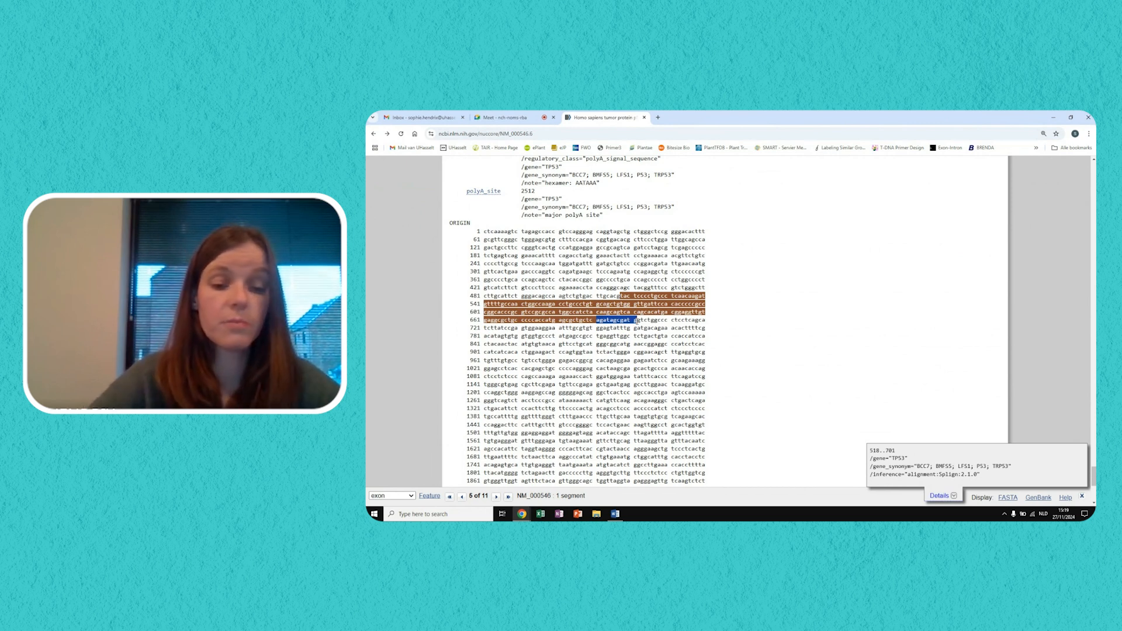
left_click(614, 514)
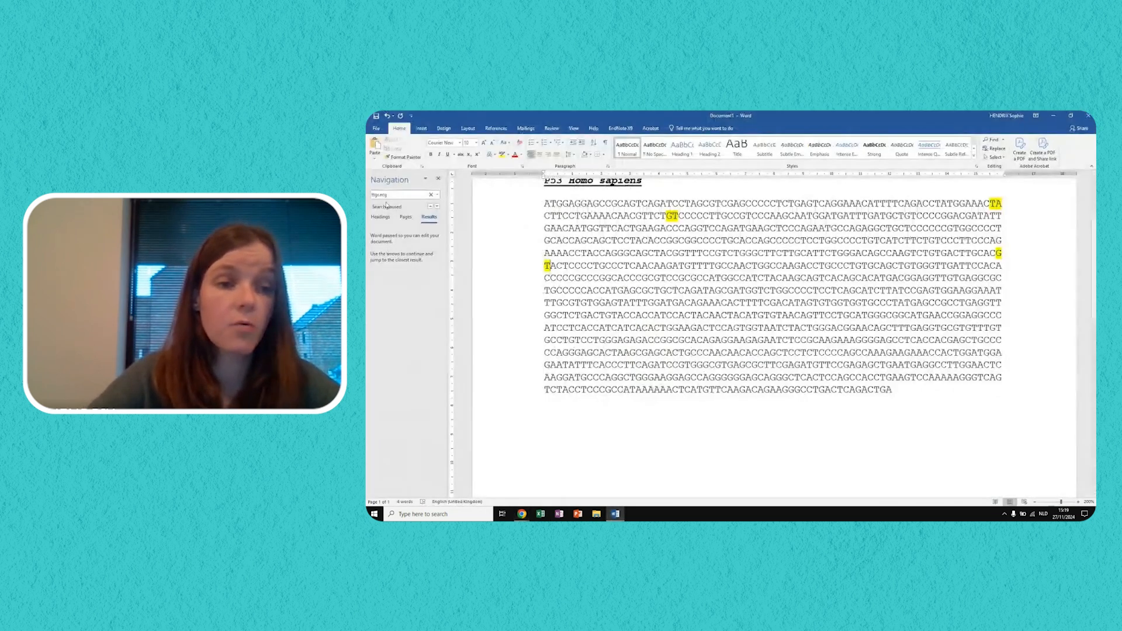
left_click(430, 196)
type("agatagcgatg")
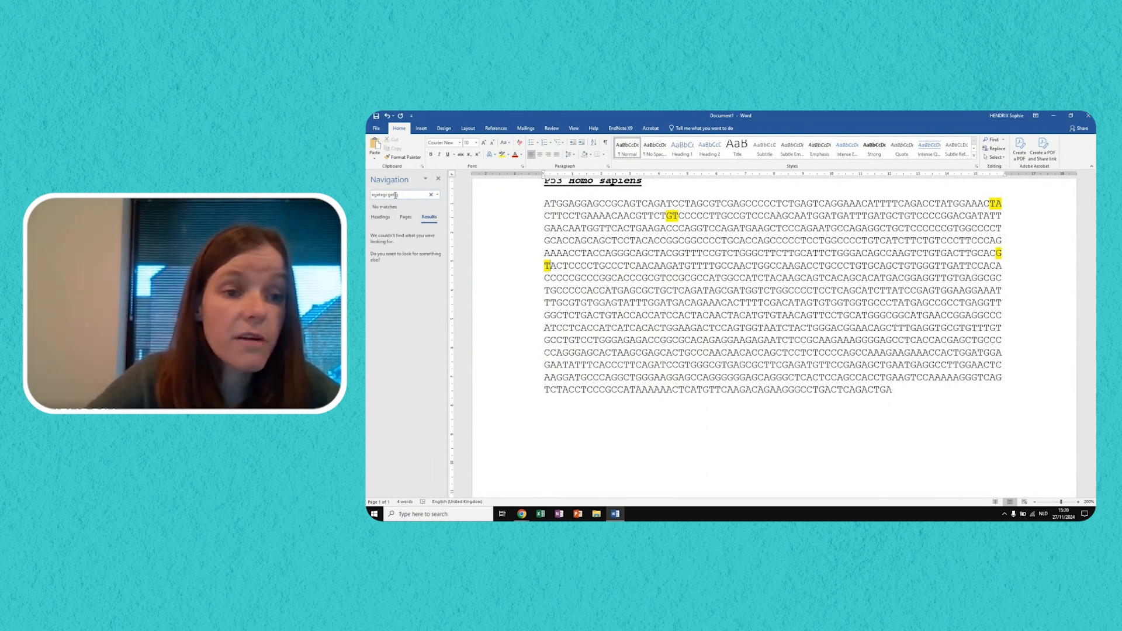
key("BackSpace")
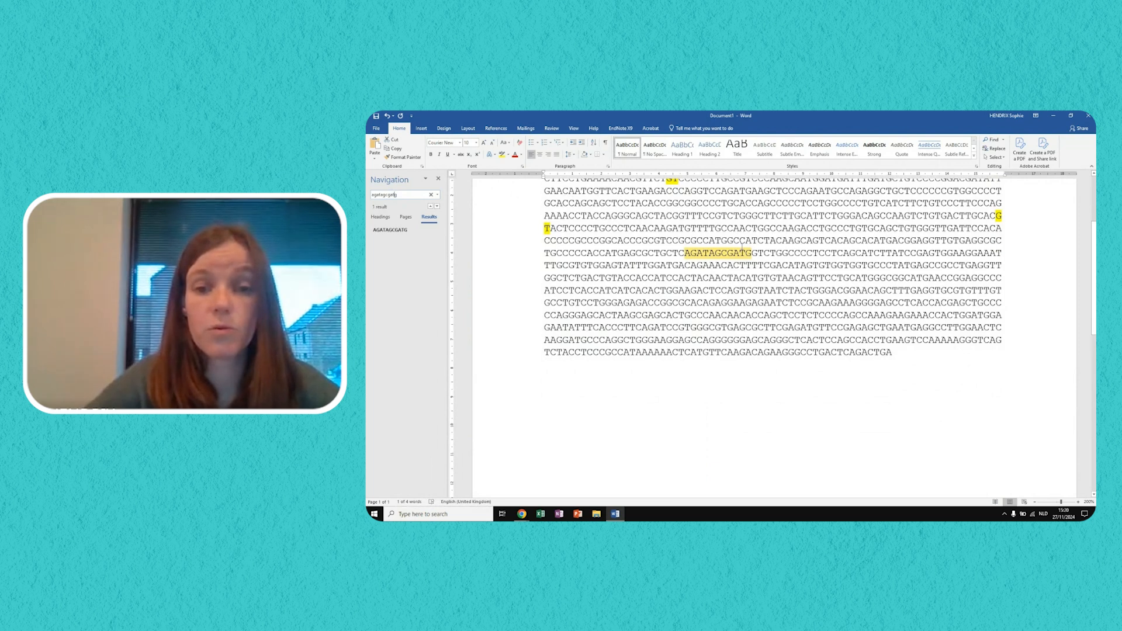
- Highlight in yellow the GG at the exon 5/6 junction, the last base of AGATAGCGATG plus the following base
left_click(746, 255)
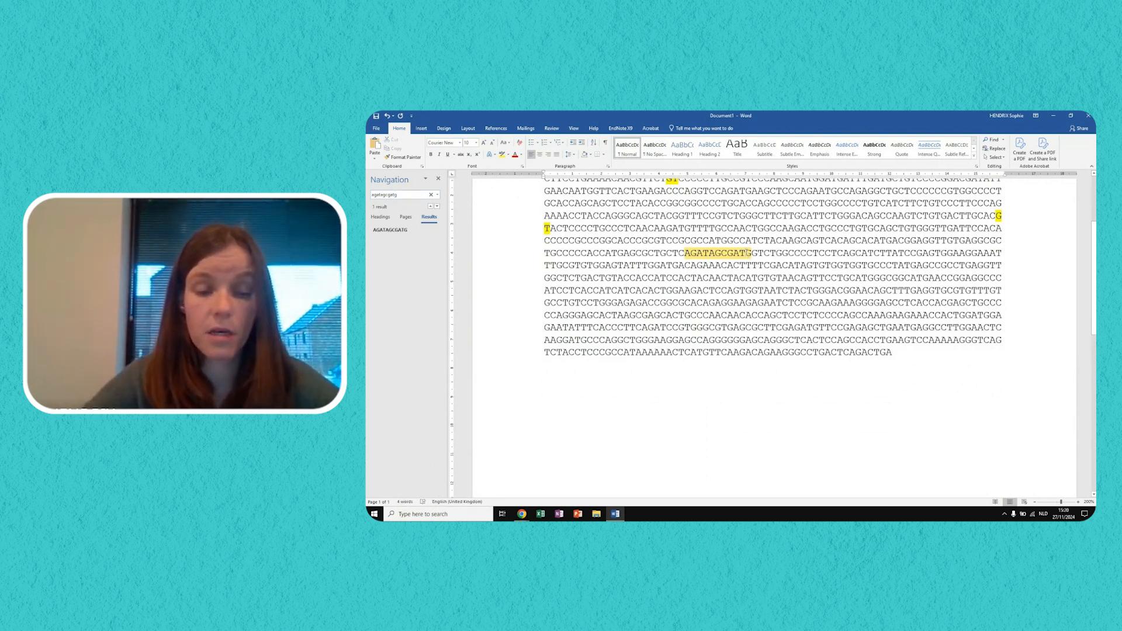
left_click_drag(754, 252, 758, 254)
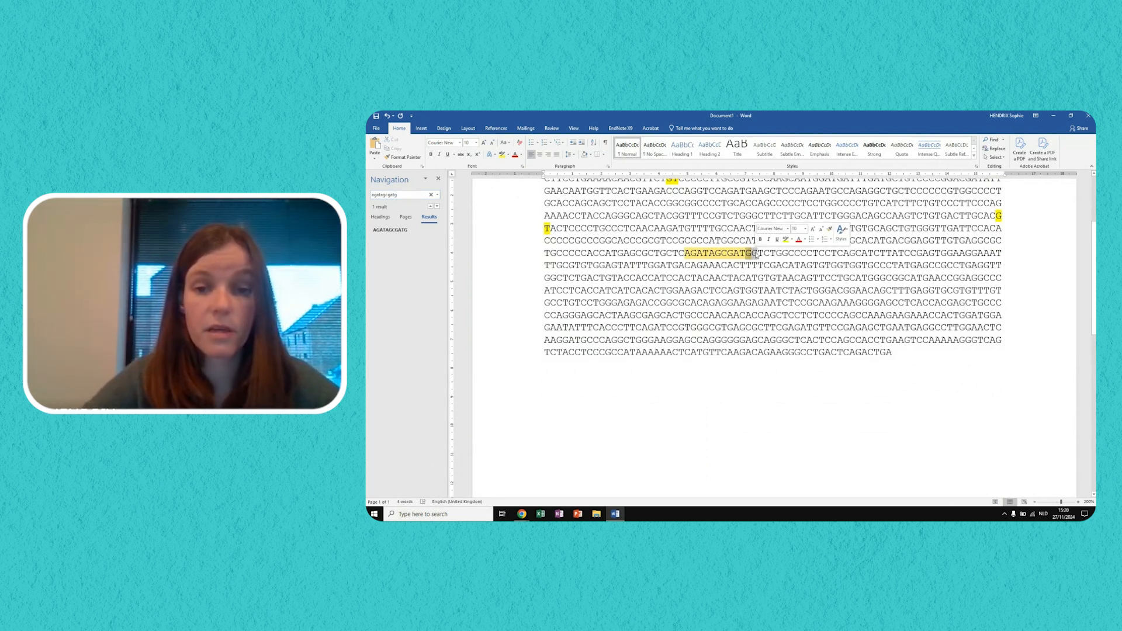
left_click(502, 155)
left_click(541, 464)
- Switch to the GenBank record in Chrome, copy the final bases "gcctgag" of the sixth exon, and find them without the space in the Word document
mouse_move(521, 514)
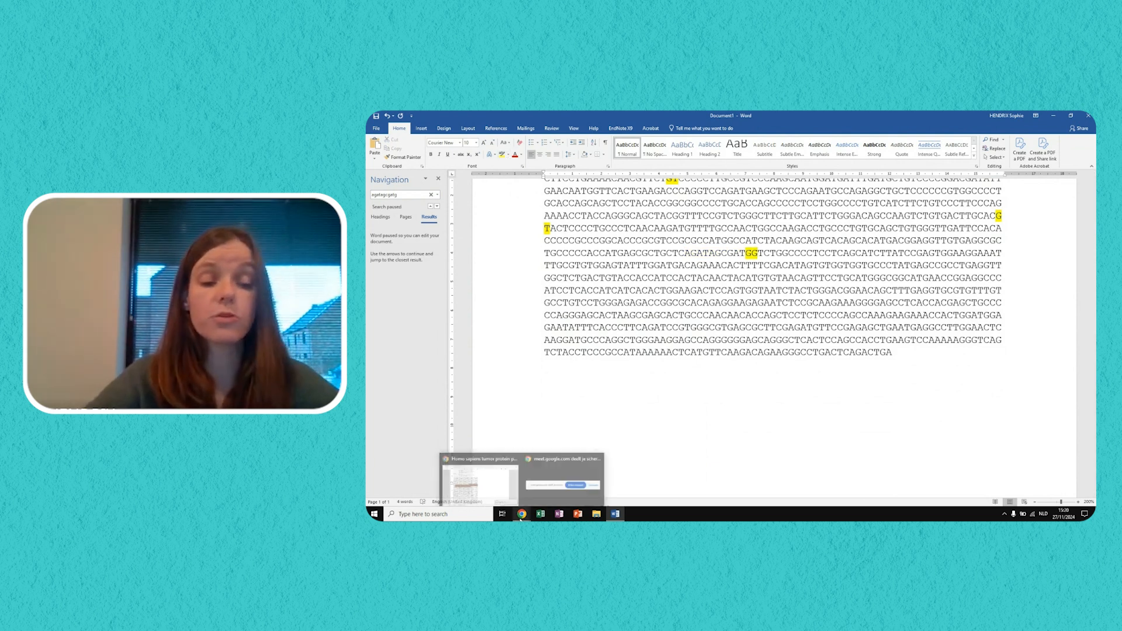
left_click(478, 488)
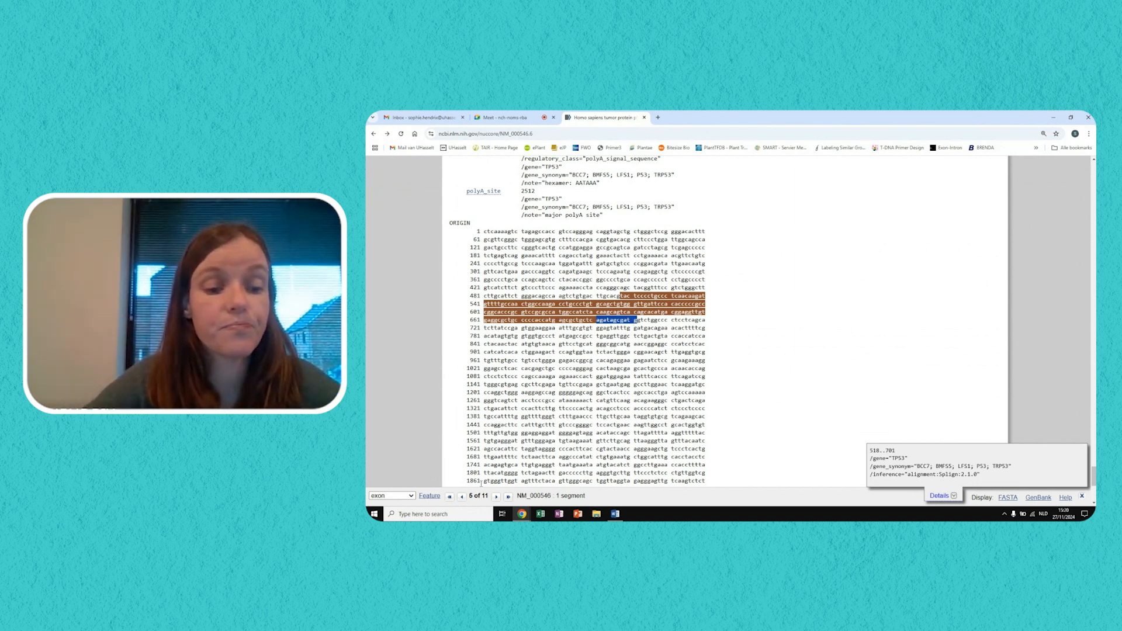
left_click(495, 497)
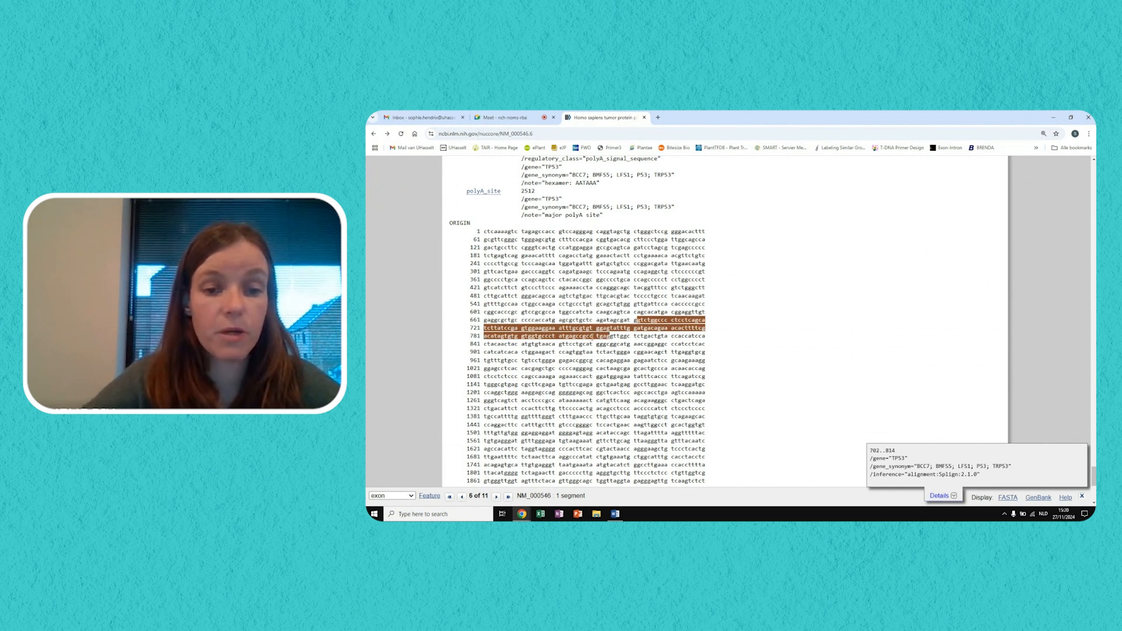
left_click_drag(584, 338, 611, 338)
key("ctrl+c")
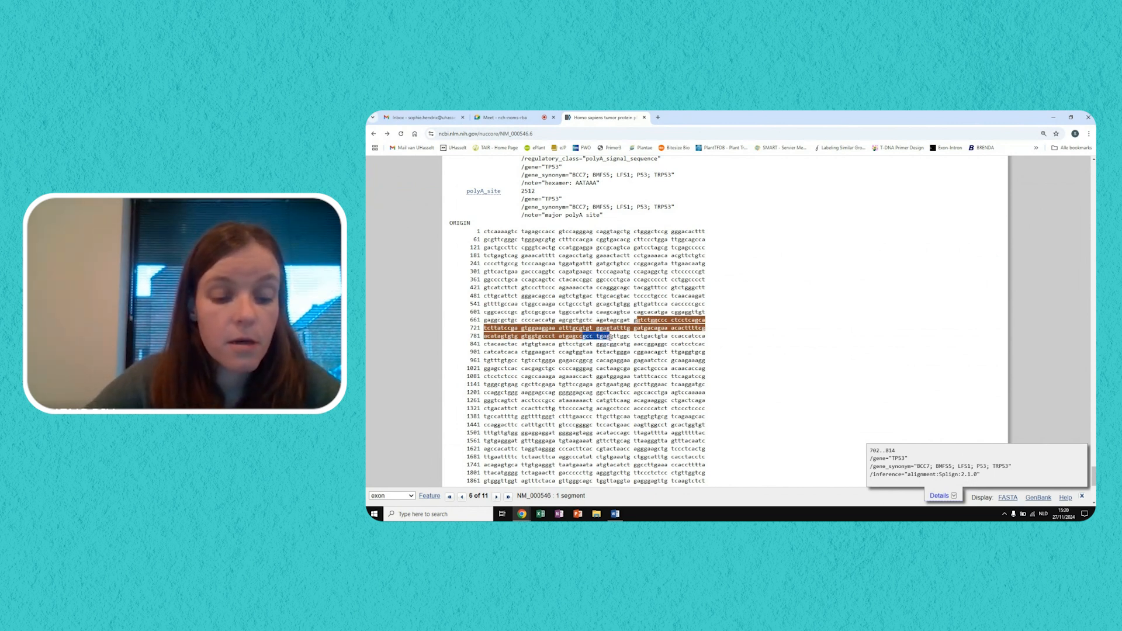
left_click(616, 515)
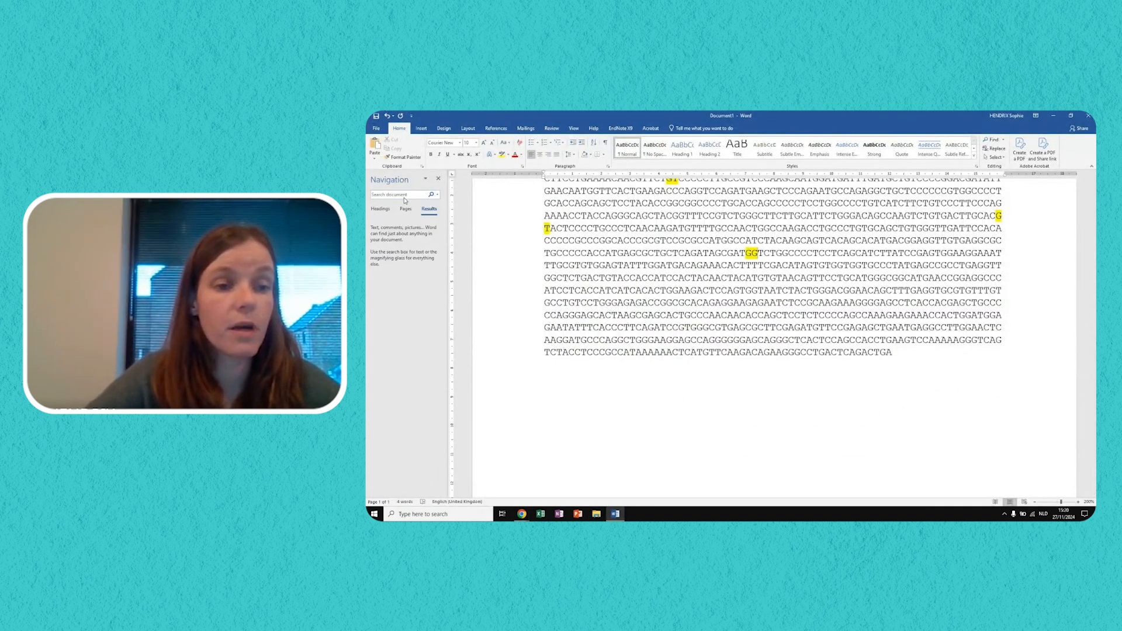
left_click(405, 195)
key("ctrl+v")
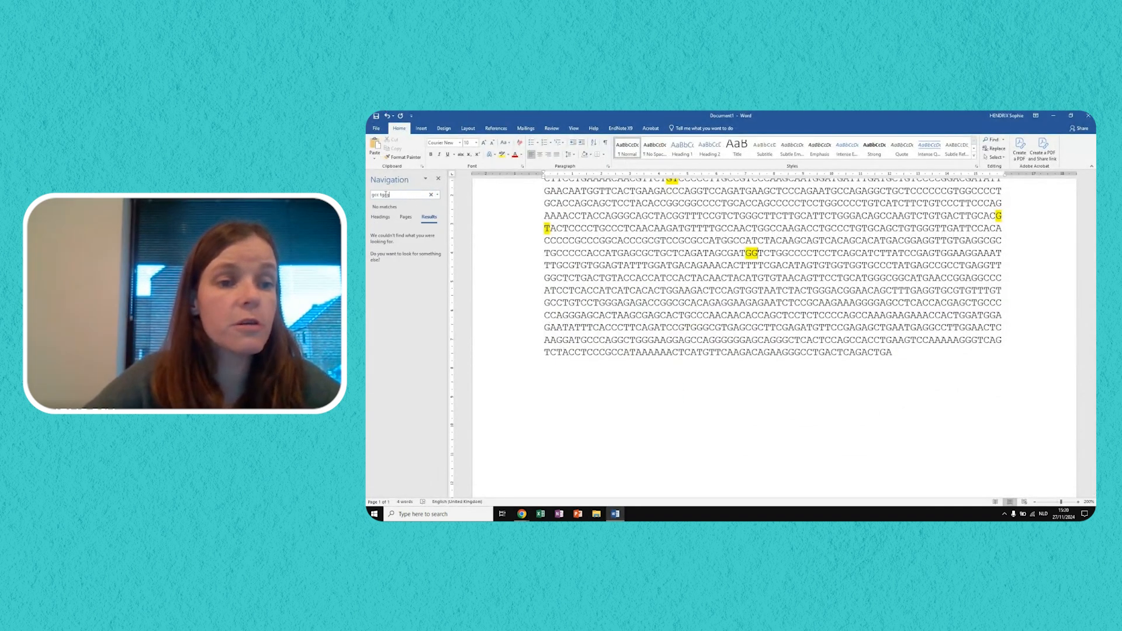
left_click(381, 195)
key("BackSpace")
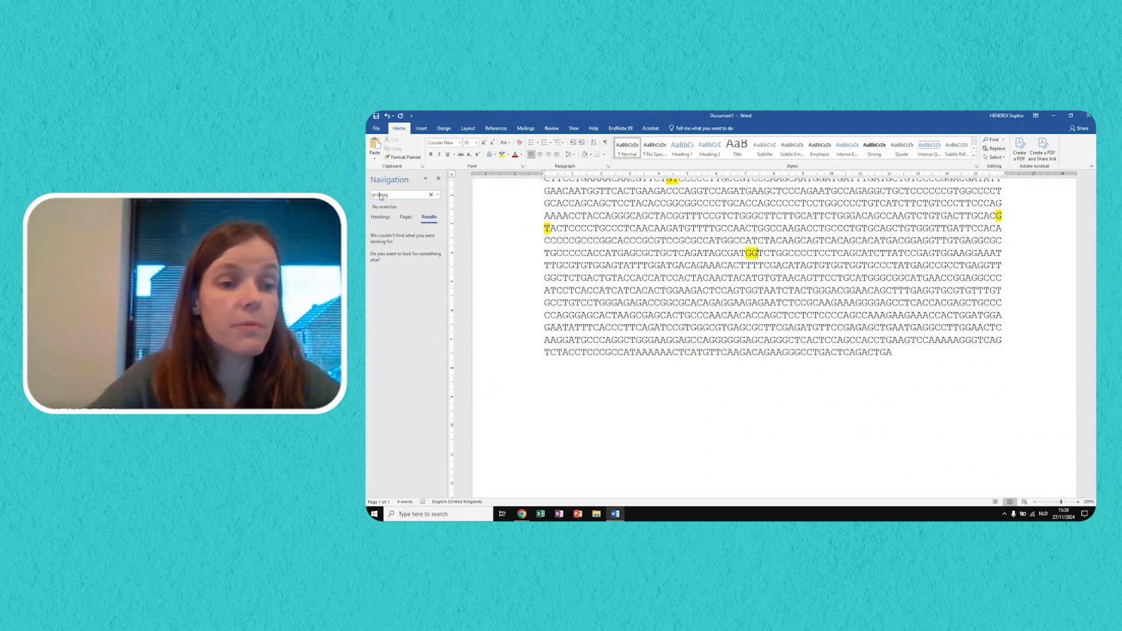
- Highlight in yellow the GG at the exon 6/7 junction, the last base of GCCTGAG plus the following base
left_click(980, 253)
left_click_drag(980, 253, 990, 253)
left_click(508, 155)
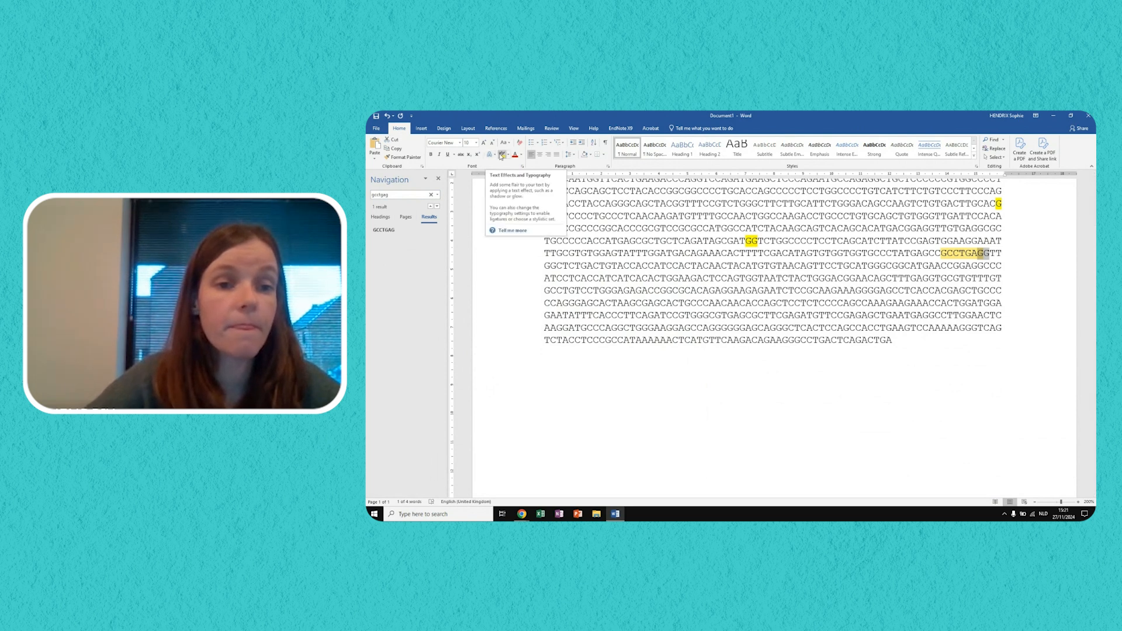
left_click(492, 175)
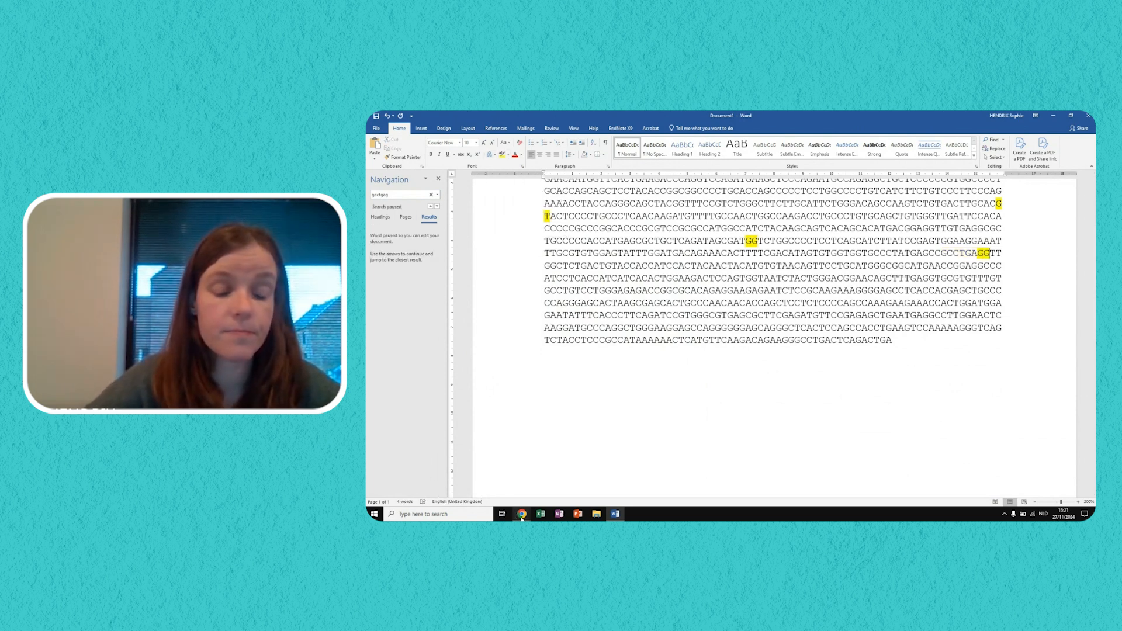
- Go back to the GenBank record in Chrome, copy the final bases "ctccag" of the seventh exon, and find them without the space in Word
mouse_move(521, 514)
left_click(476, 482)
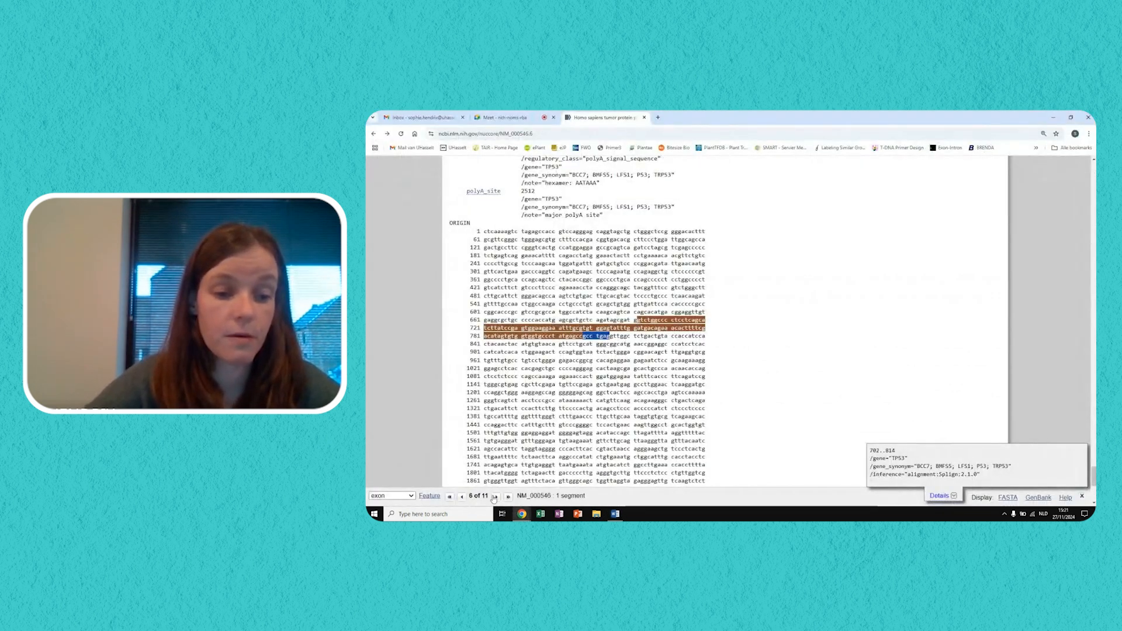
left_click(494, 497)
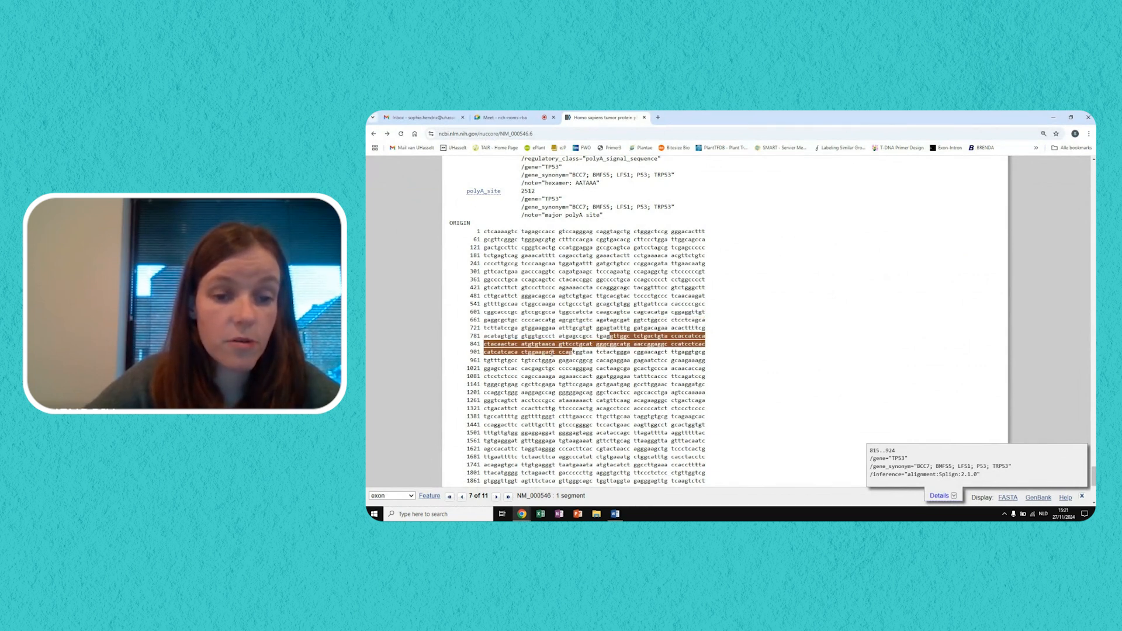
left_click_drag(548, 352, 570, 355)
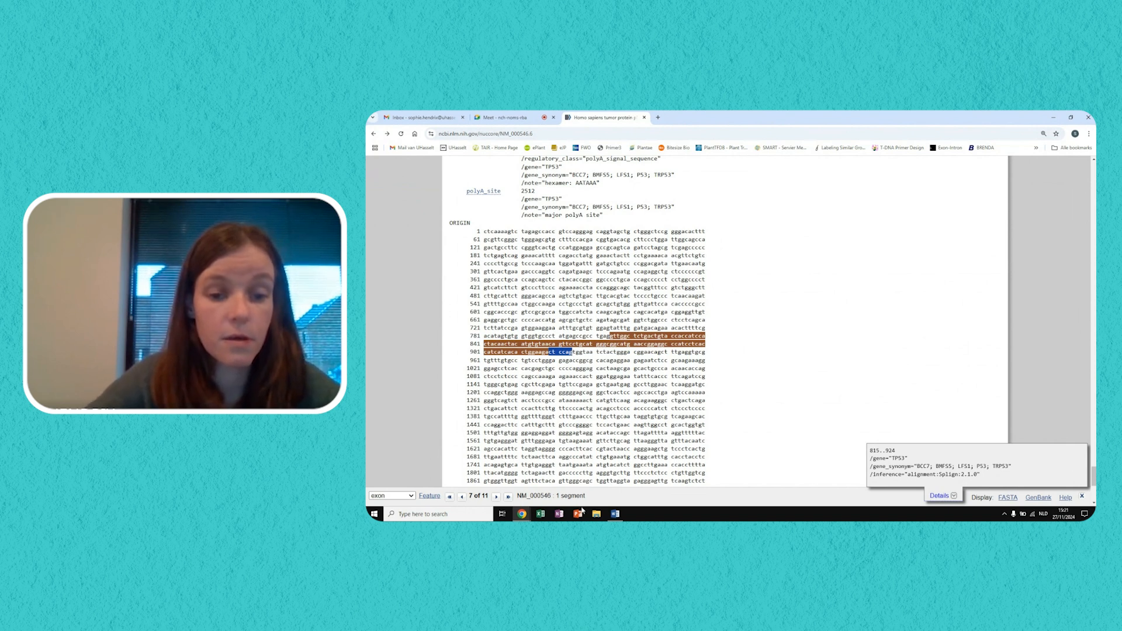
left_click(613, 515)
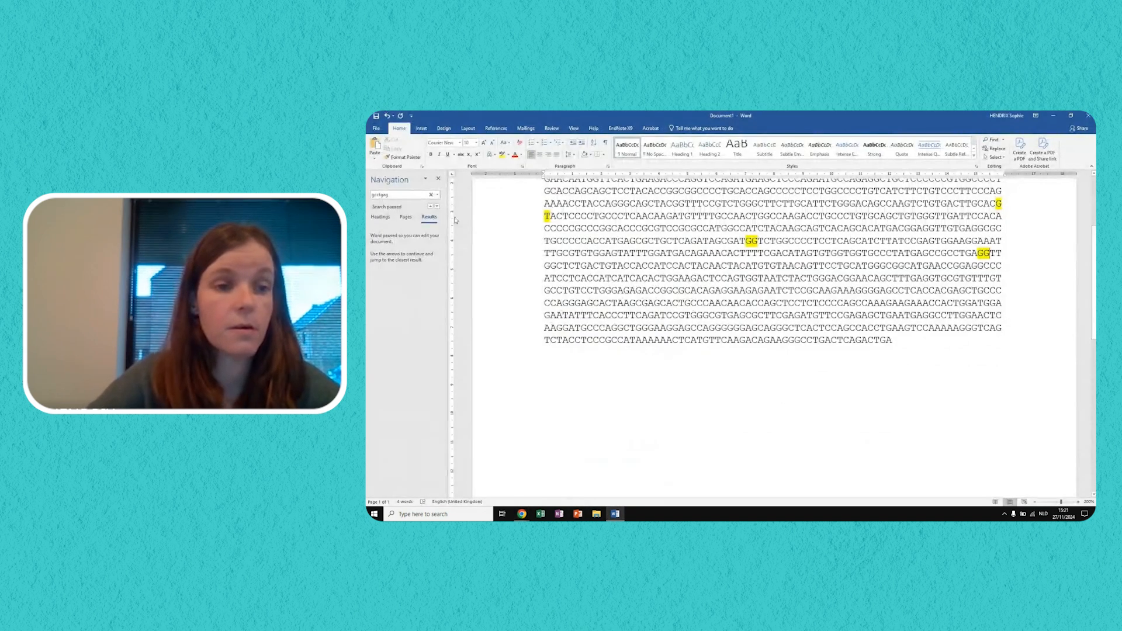
left_click(430, 195)
type("ct ccag")
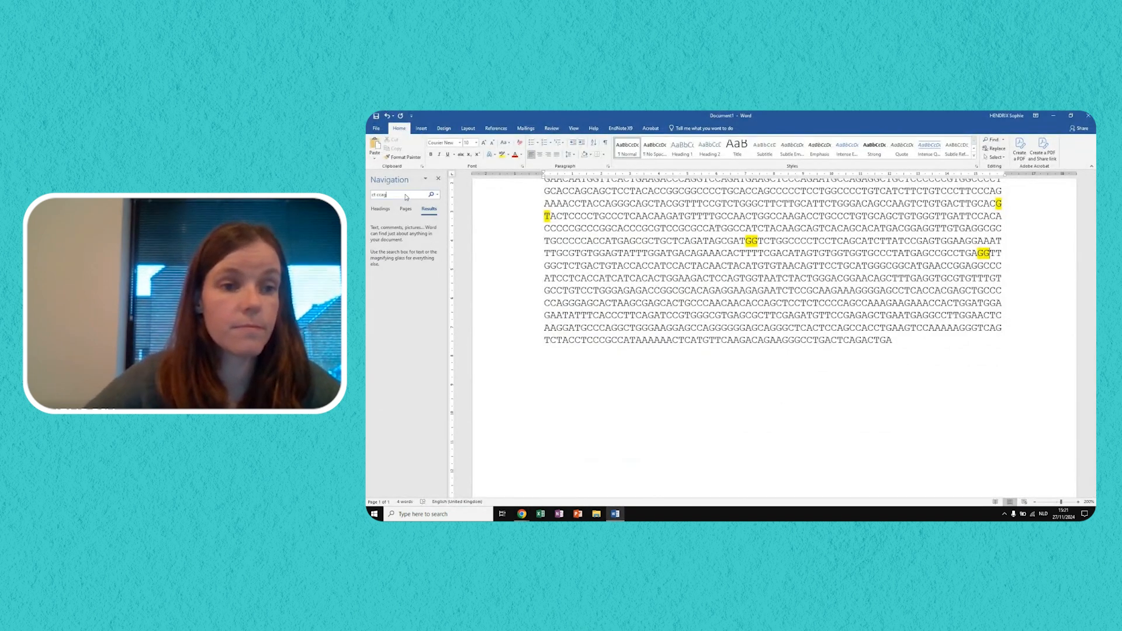
key("BackSpace")
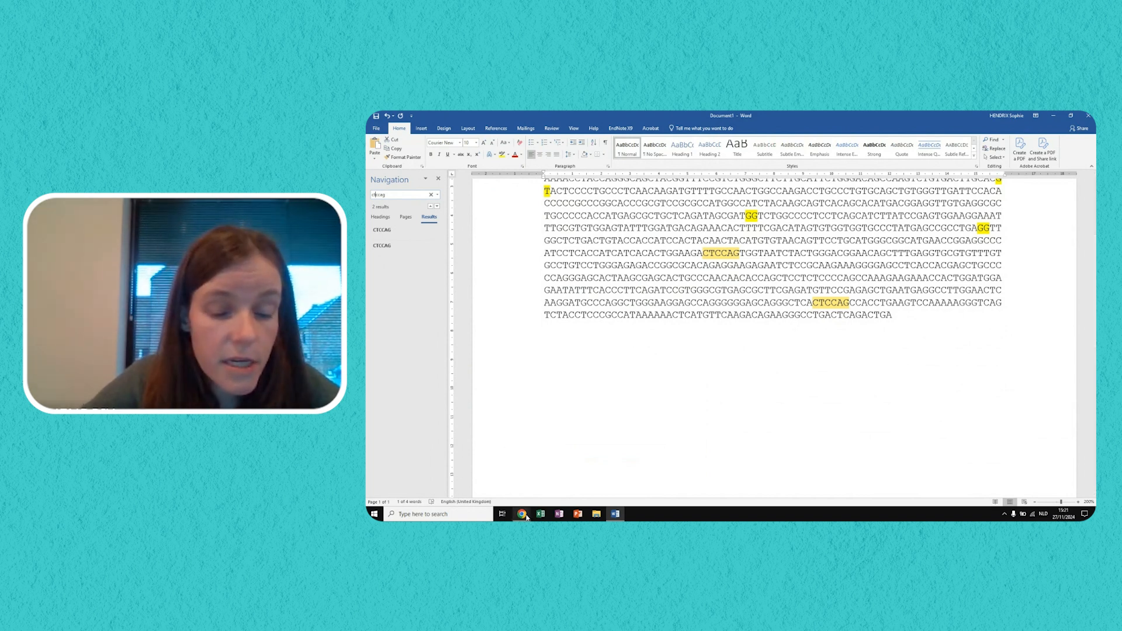
- Check the bases around the end of exon 7 in GenBank, and highlight in yellow the GT junction at the first CTCCAG match in Word
mouse_move(523, 515)
left_click(509, 492)
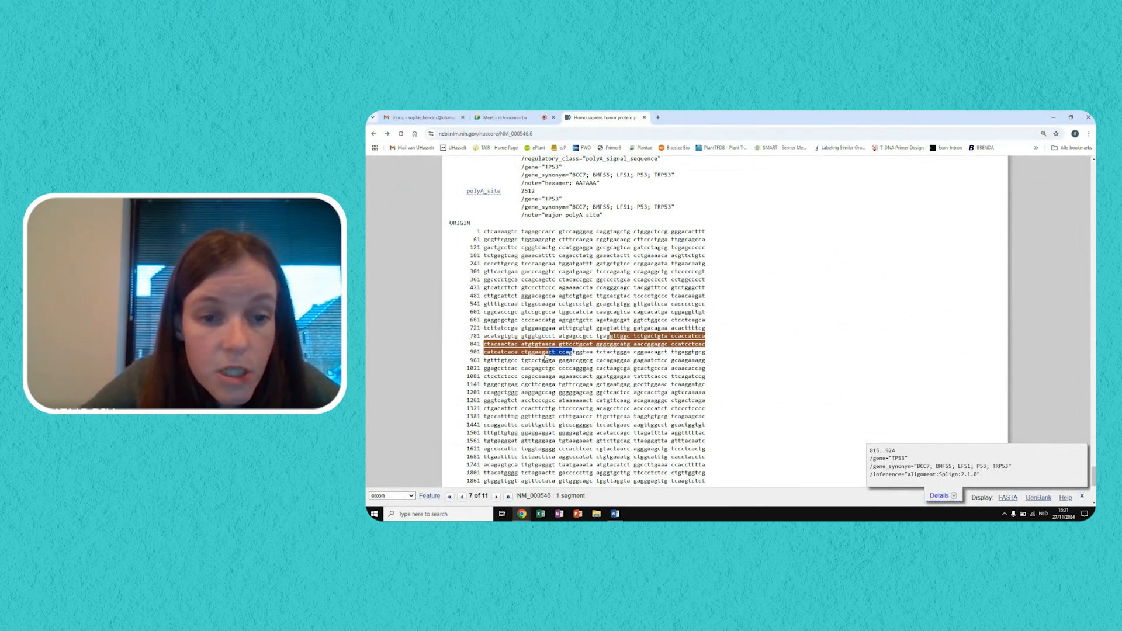
left_click(522, 514)
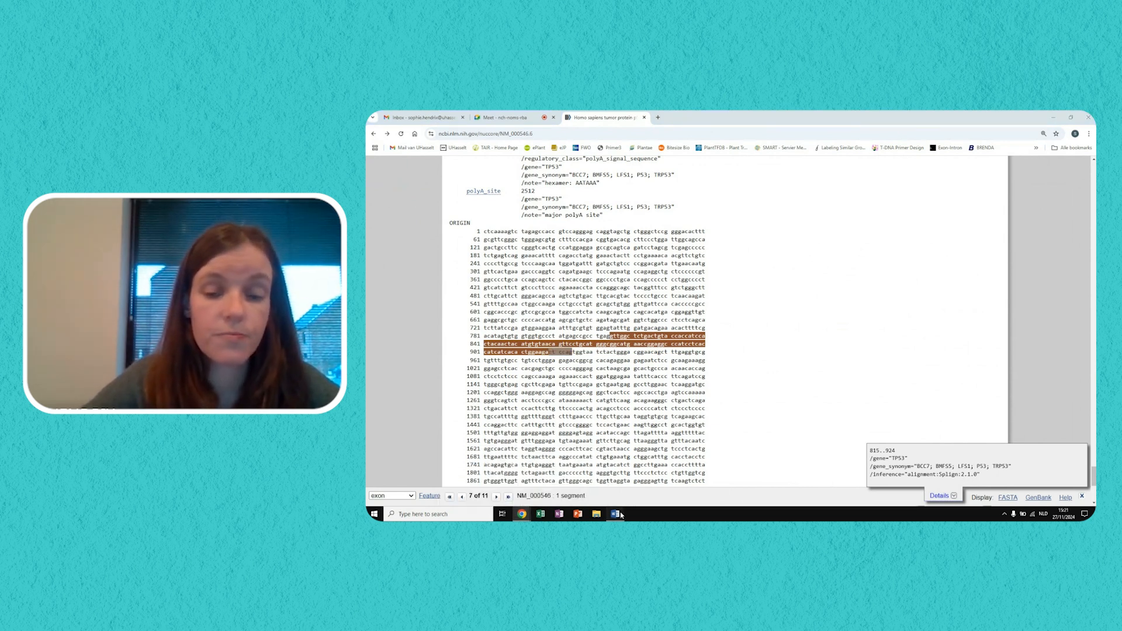
left_click(615, 514)
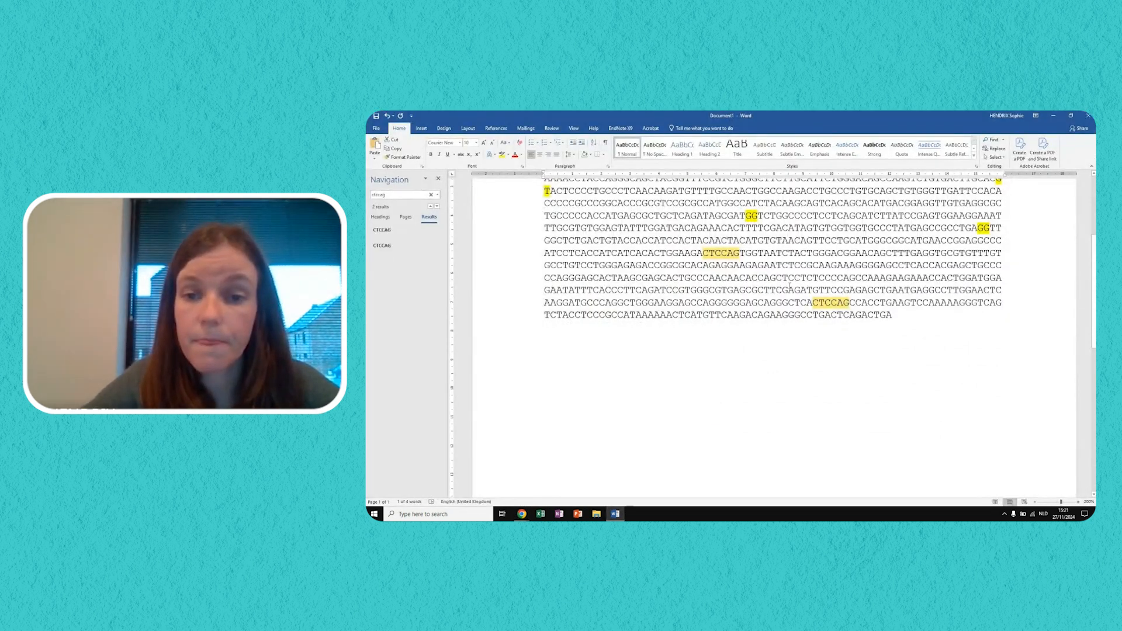
left_click(735, 255)
left_click_drag(735, 256, 745, 255)
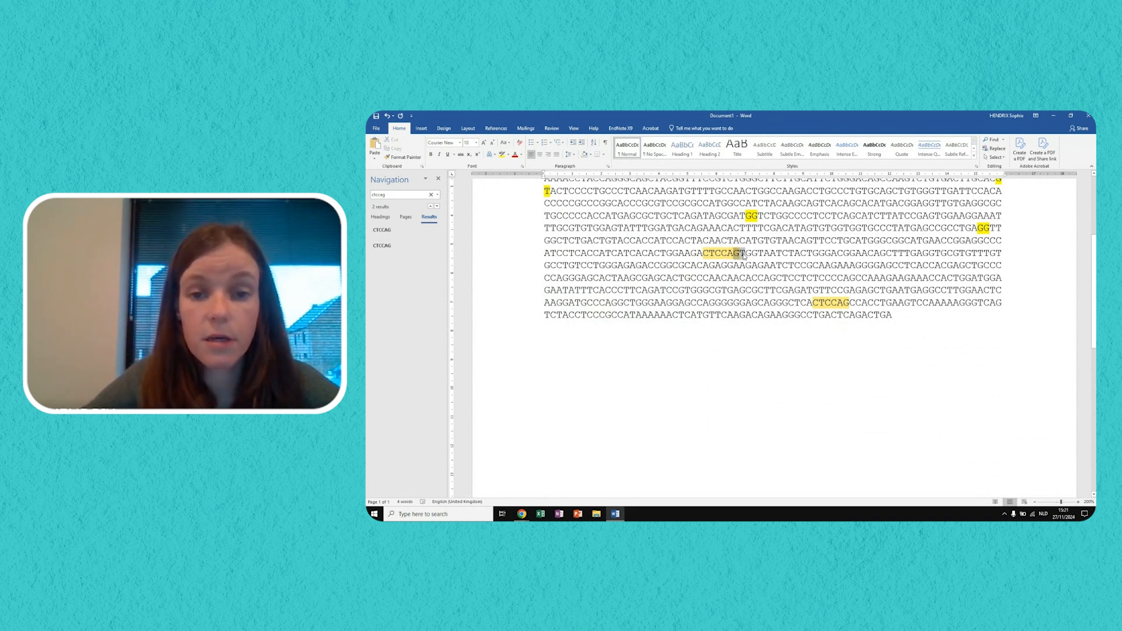
left_click(502, 155)
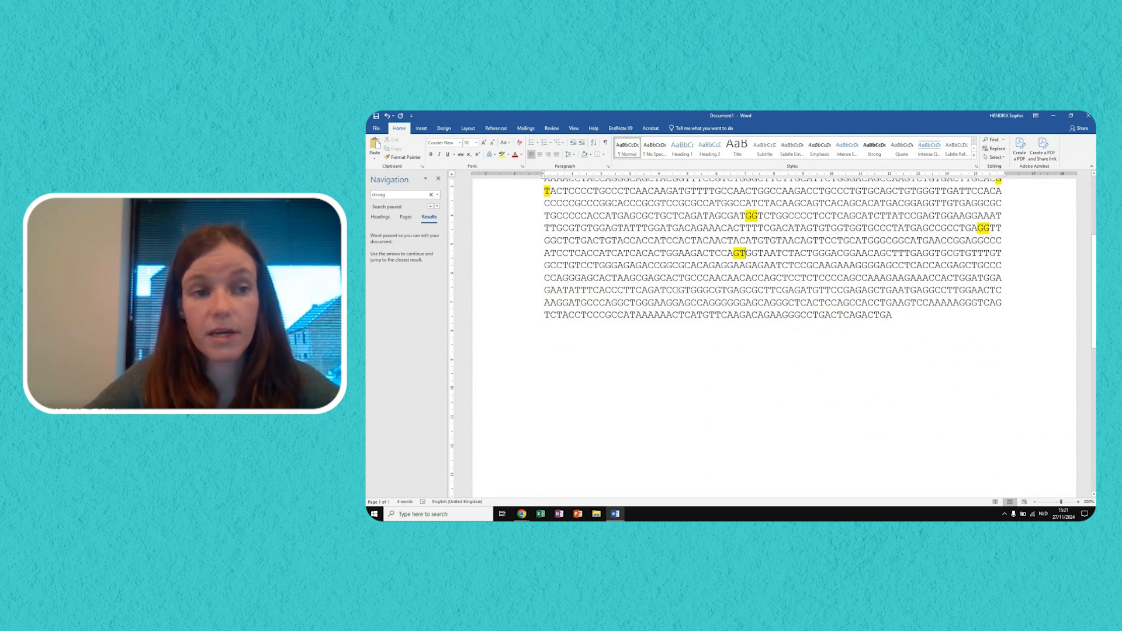
- Switch to the GenBank record in Chrome, copy the final bases "cactaagcgag" of the eighth exon, and find them in the Word document
left_click(616, 518)
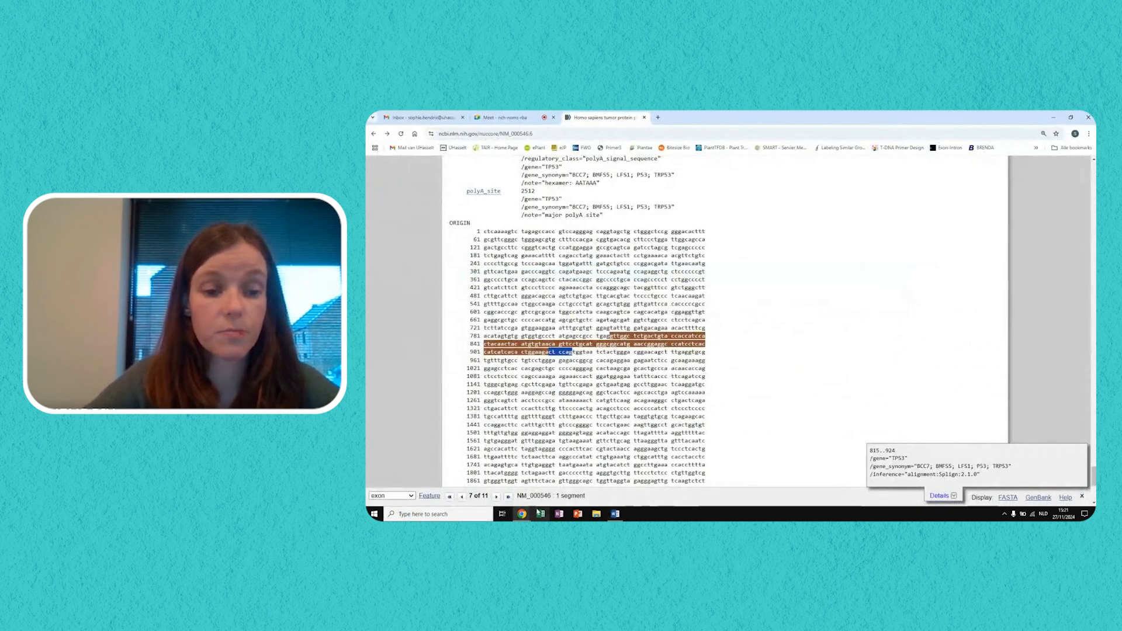
left_click(497, 497)
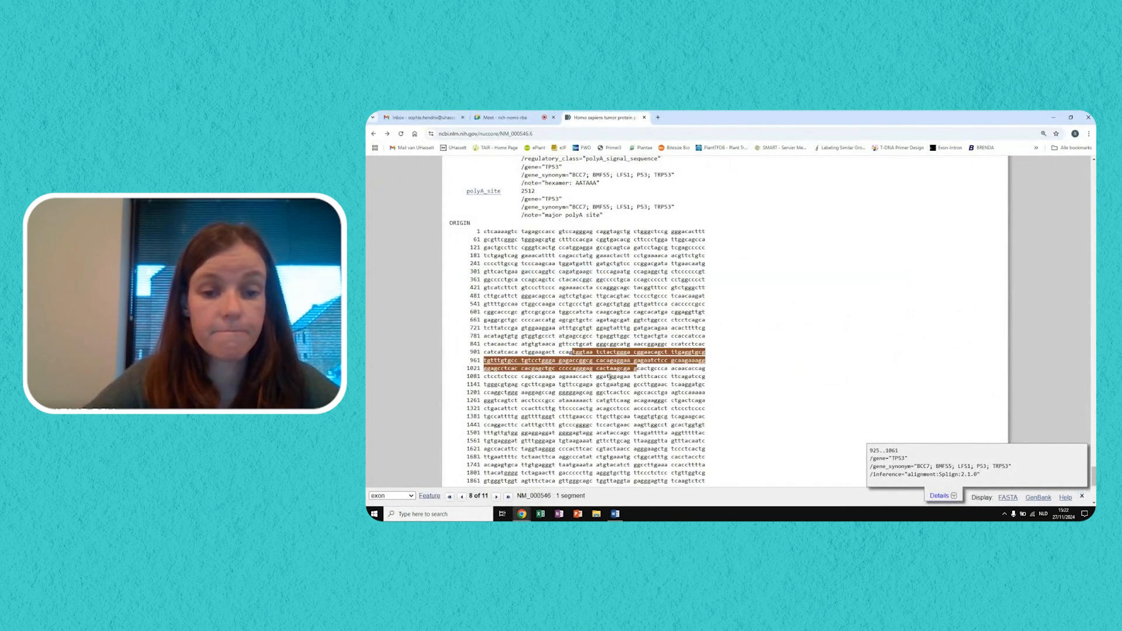
left_click_drag(595, 368, 636, 368)
key("ctrl+c")
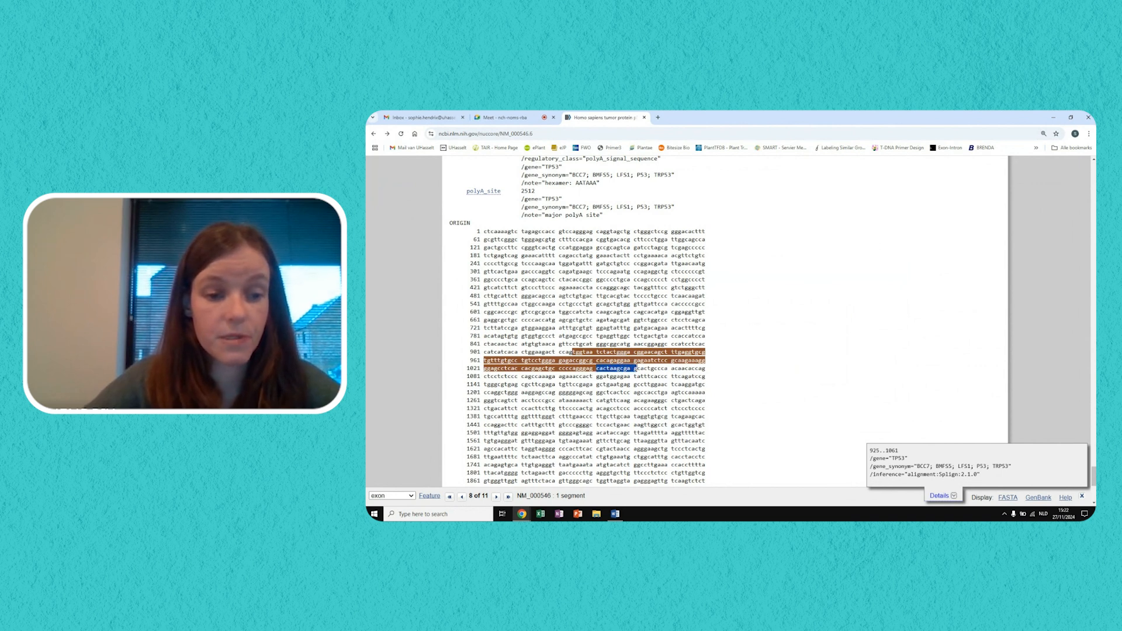
left_click(623, 516)
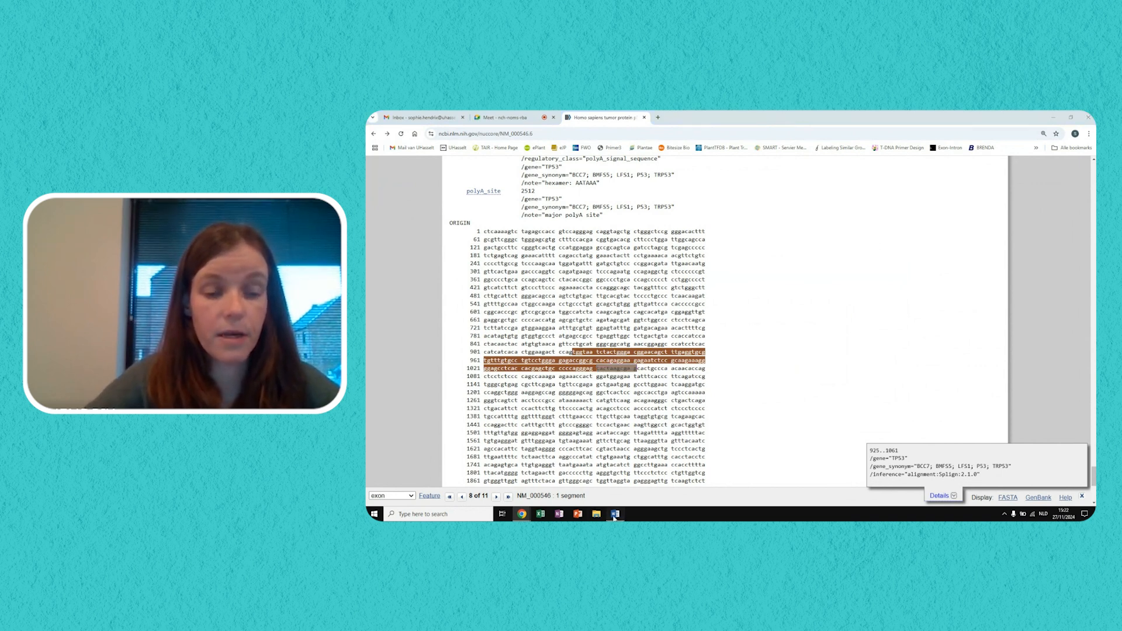
left_click(431, 195)
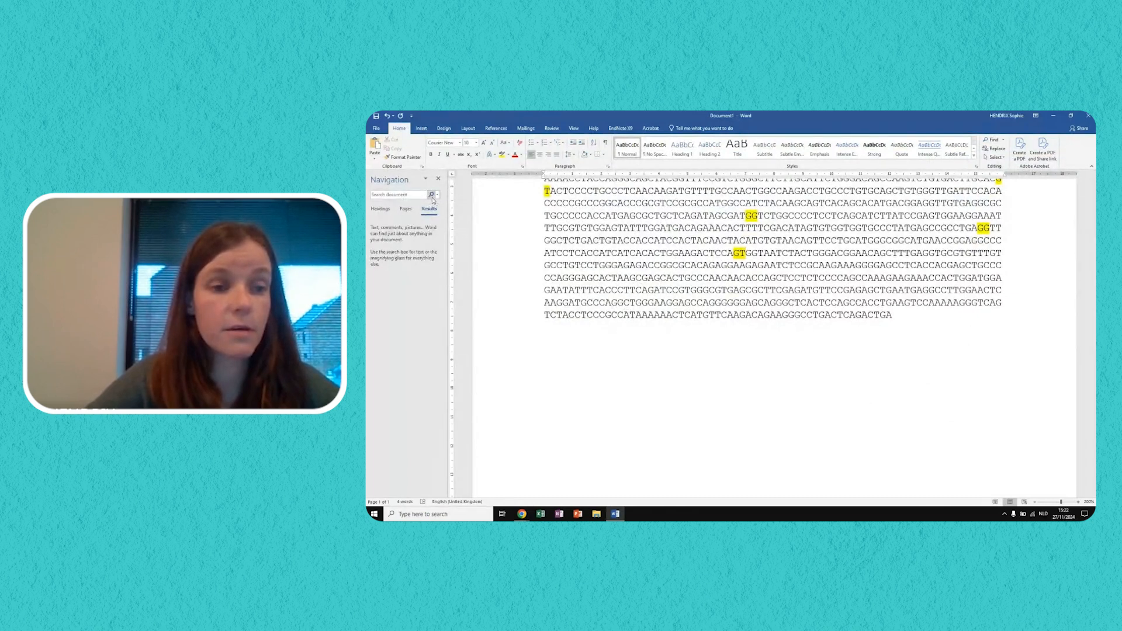
key("ctrl+v")
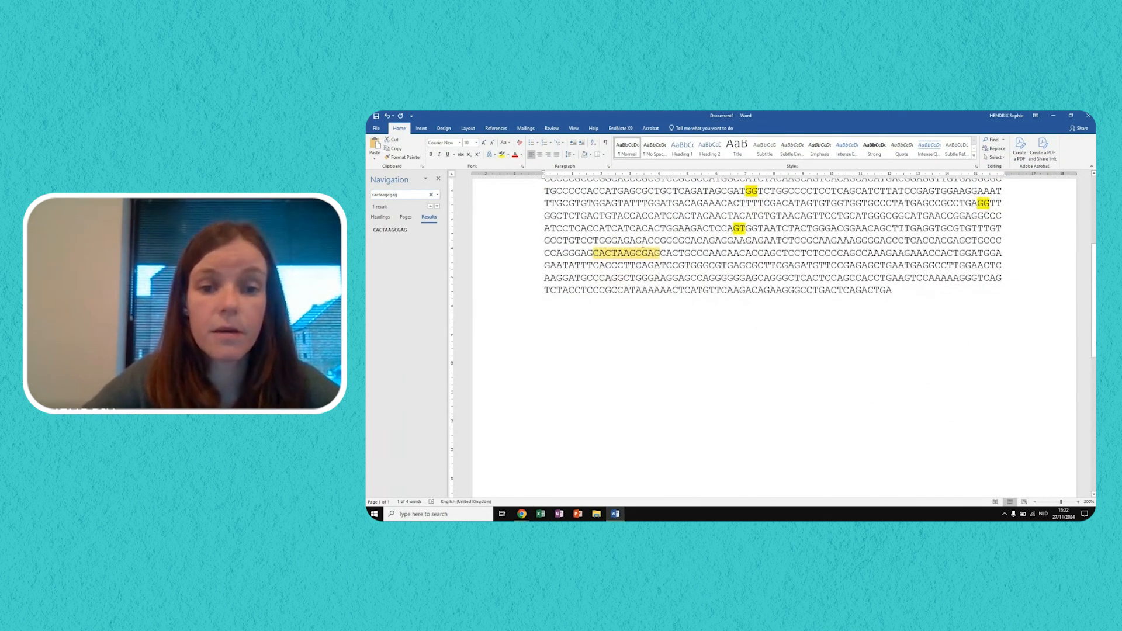
- Highlight in yellow the GC at the exon 8/9 junction, the last base of CACTAAGCGAG plus the following base
left_click_drag(654, 252, 666, 252)
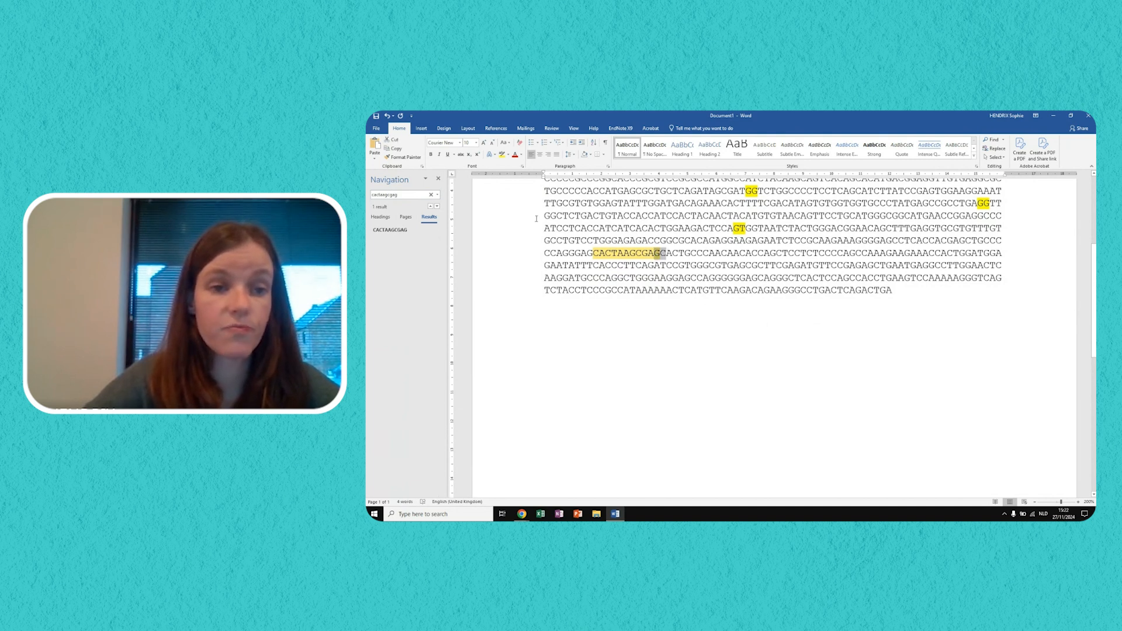
left_click(502, 154)
- Switch to the GenBank record in Chrome, copy the final bases "cccttcag" of the ninth exon, and find them without the space in Word
mouse_move(523, 514)
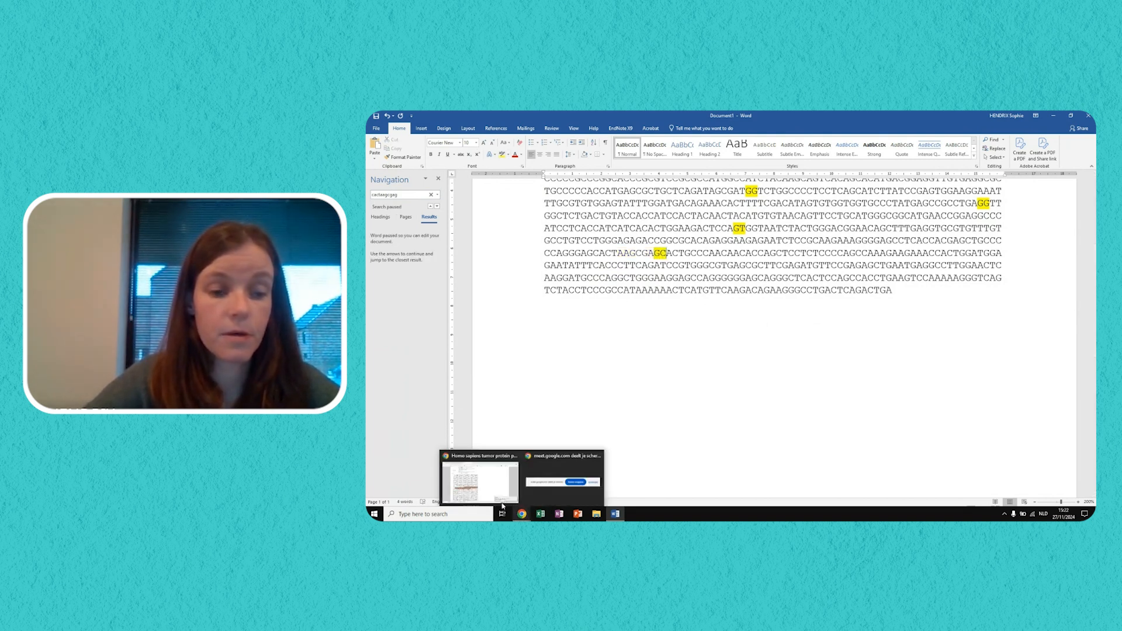
left_click(480, 471)
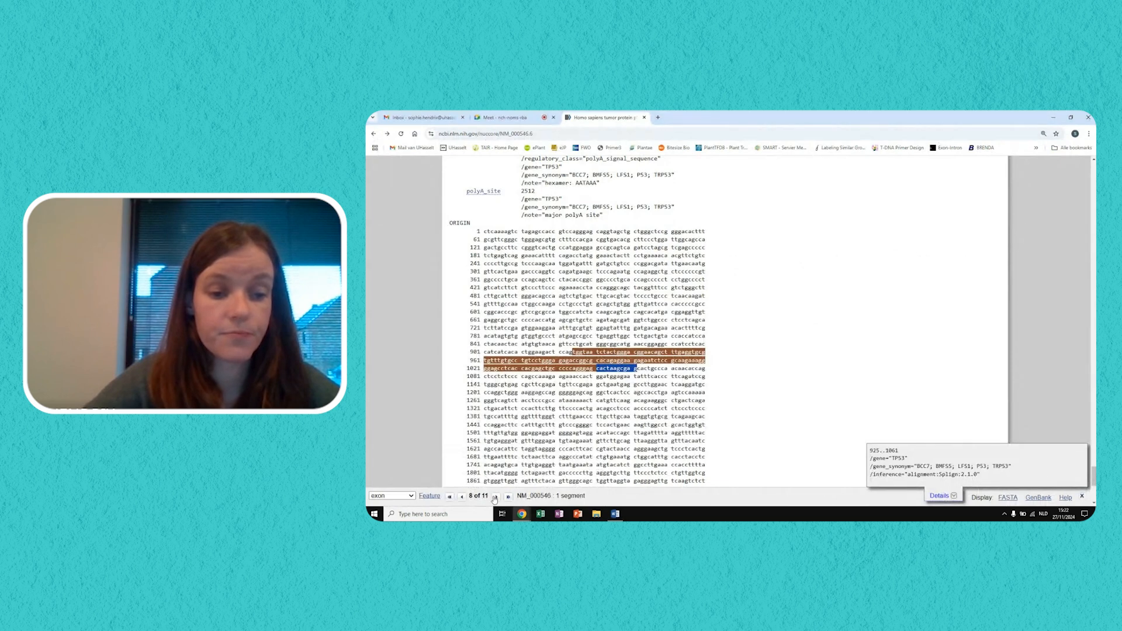
left_click(495, 498)
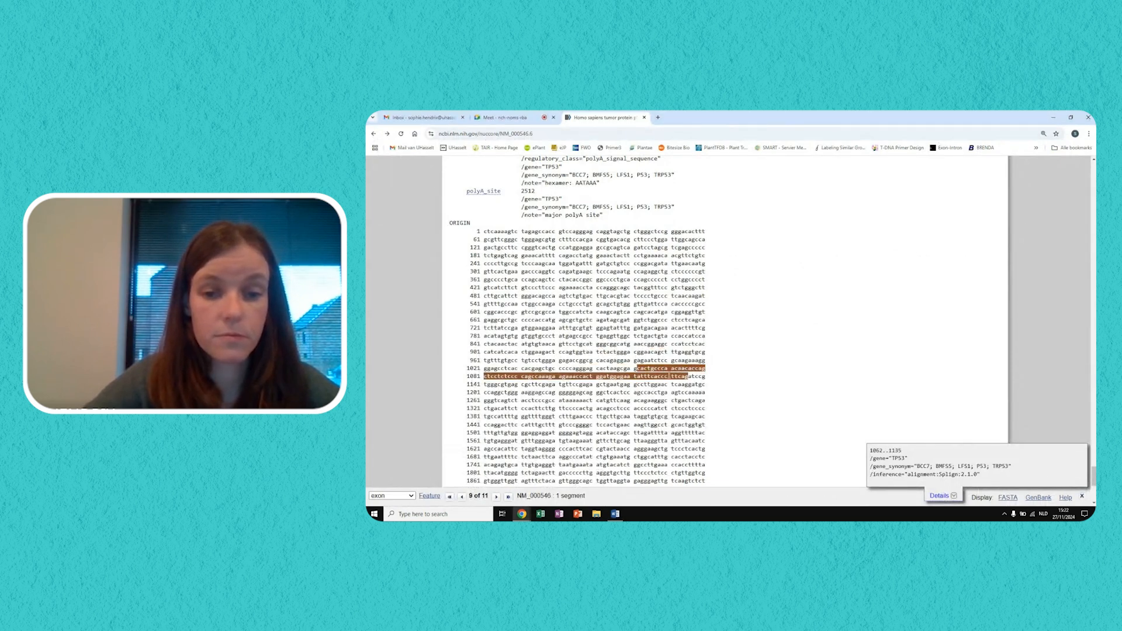
left_click_drag(657, 376, 690, 377)
key("ctrl+c")
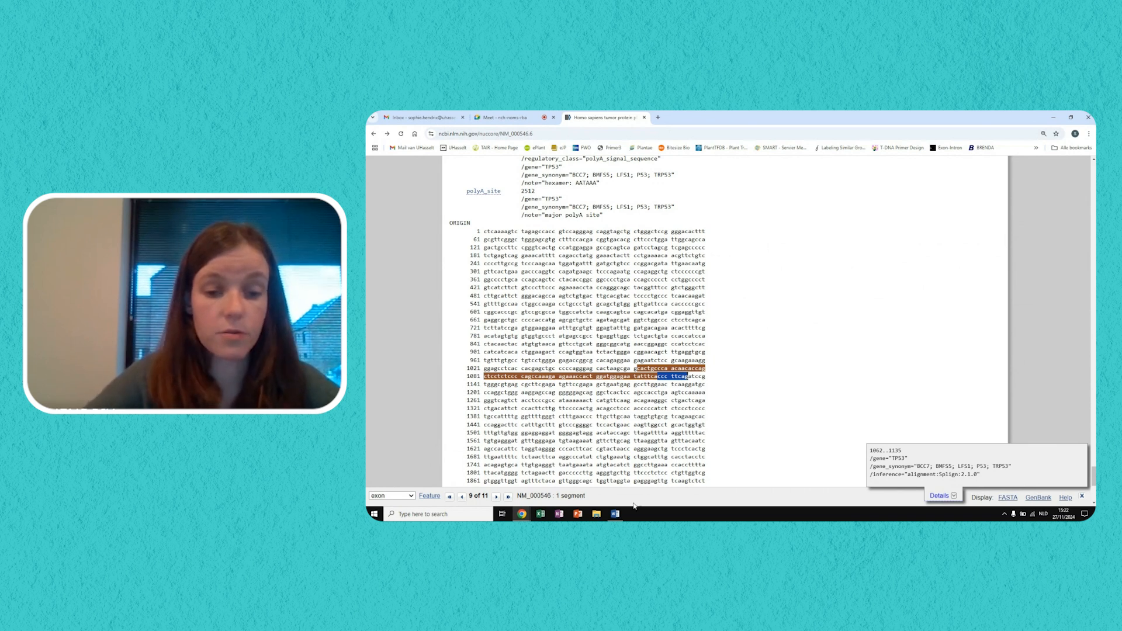
mouse_move(615, 514)
left_click(592, 486)
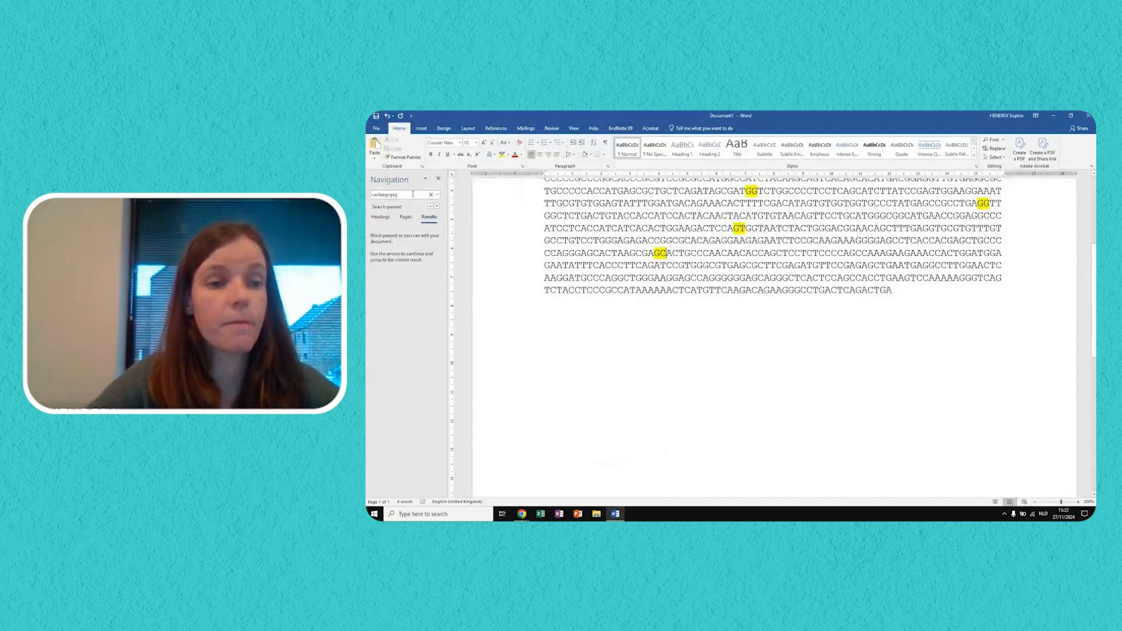
left_click(431, 195)
key("ctrl+v")
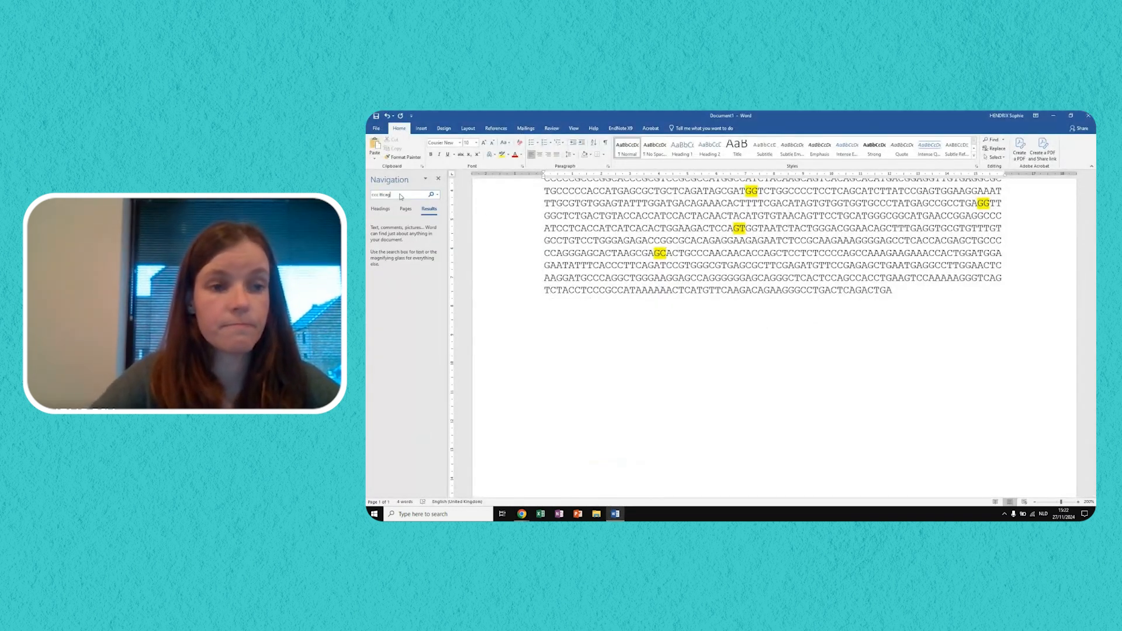
type("t")
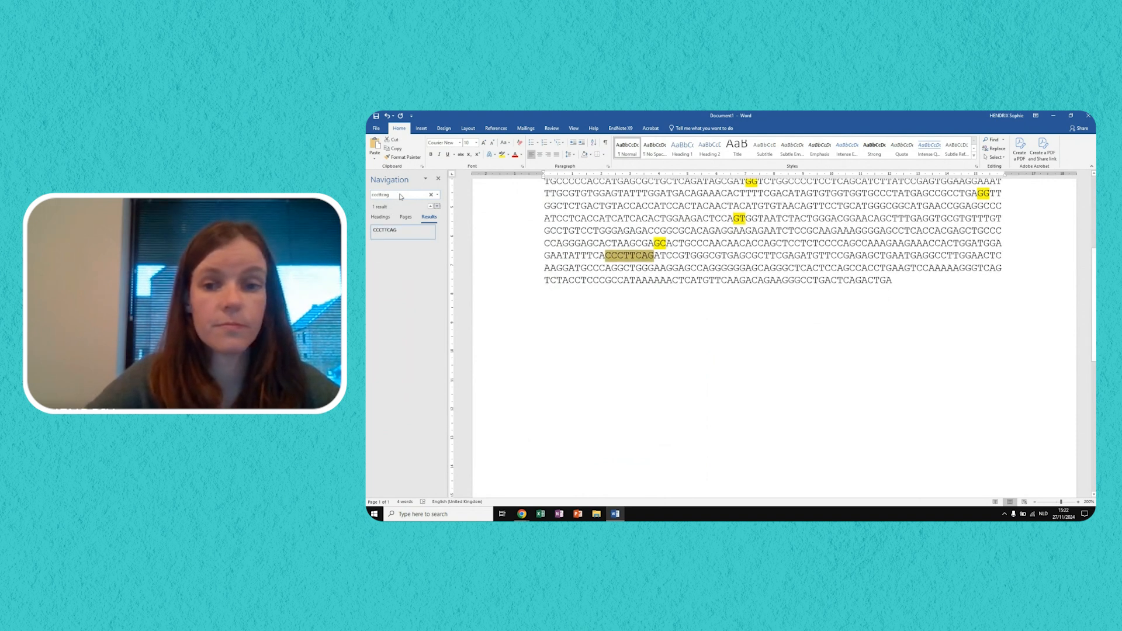
- Highlight in yellow the GA at the exon 9/10 junction, the last base of CCCTTCAG plus the following base
left_click(649, 255)
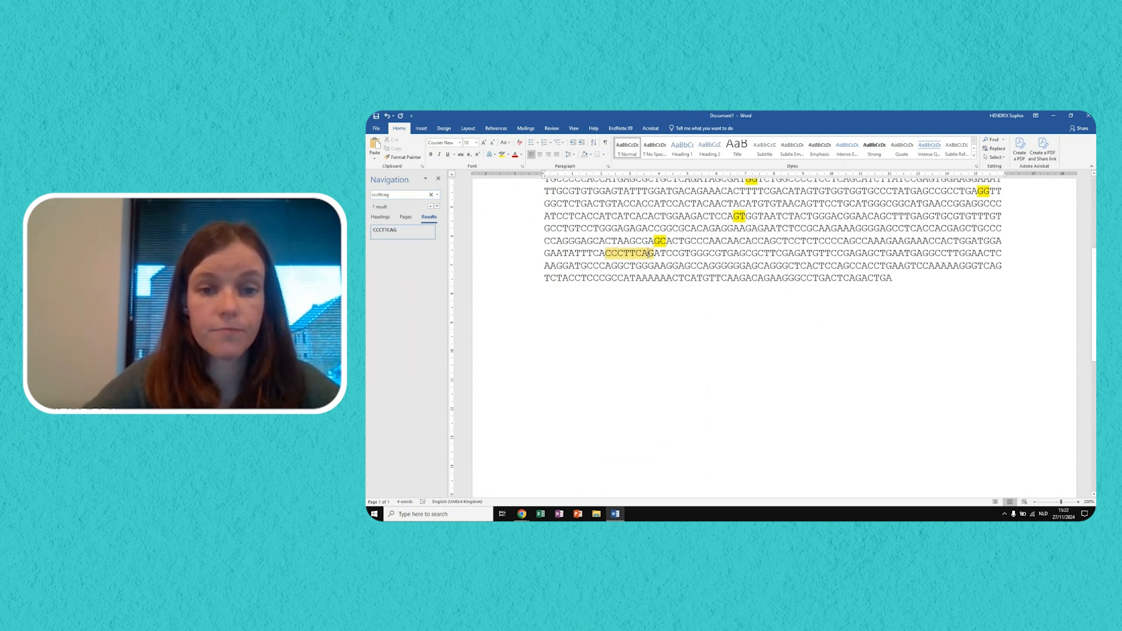
left_click_drag(649, 254, 660, 254)
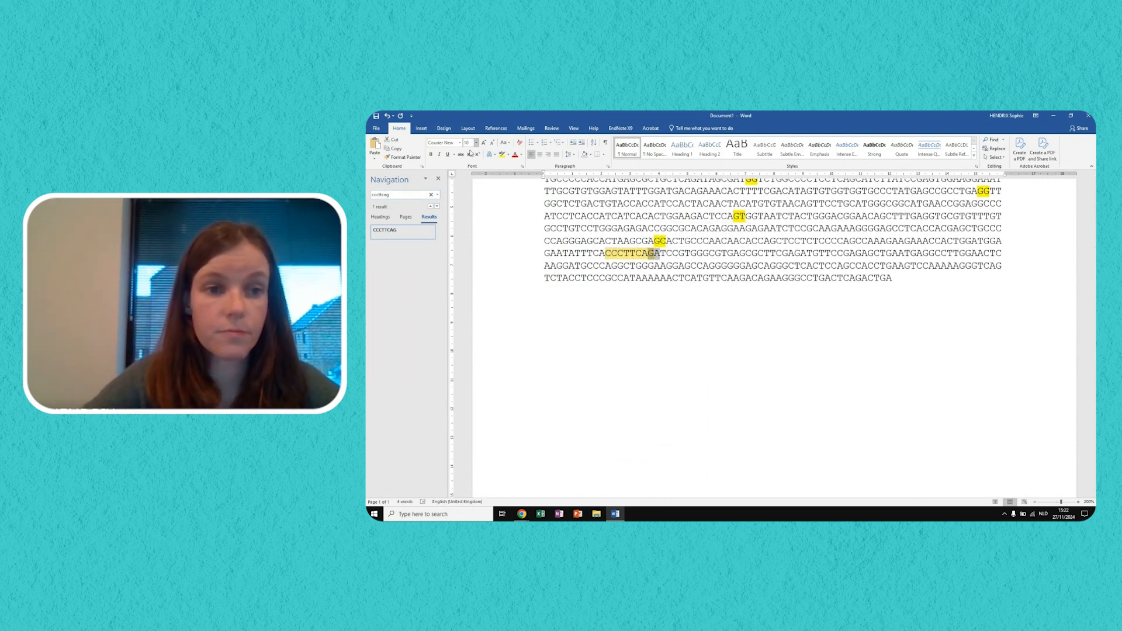
left_click(501, 154)
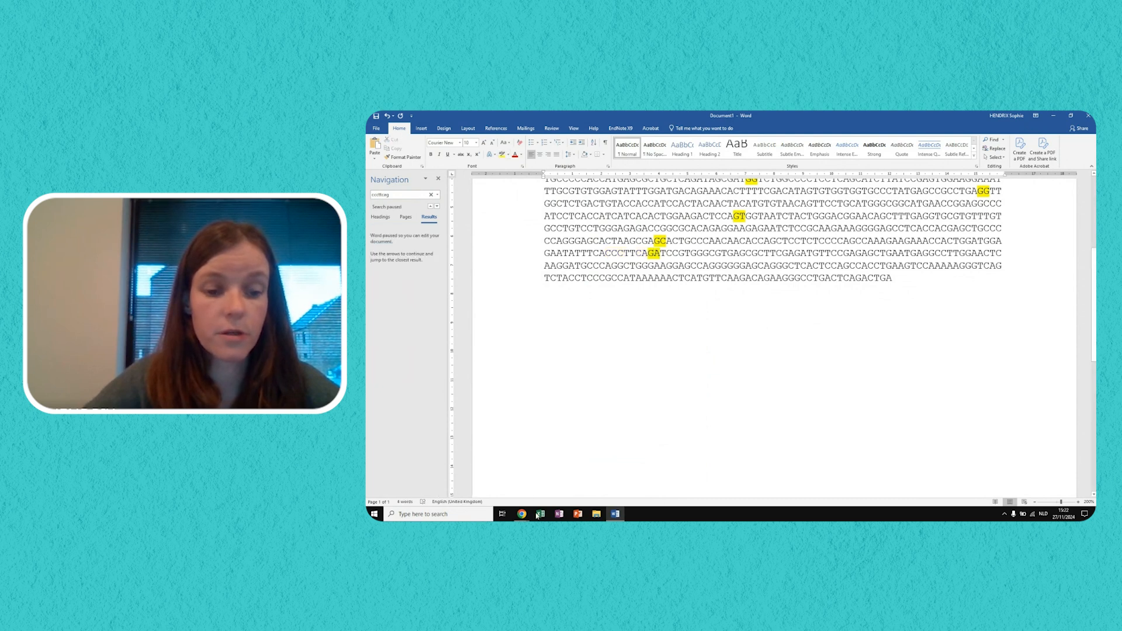
- Return to the GenBank record in Chrome, copy the final bases "ggctcactccag" of the tenth exon, and find them without the space in Word
mouse_move(522, 513)
left_click(500, 497)
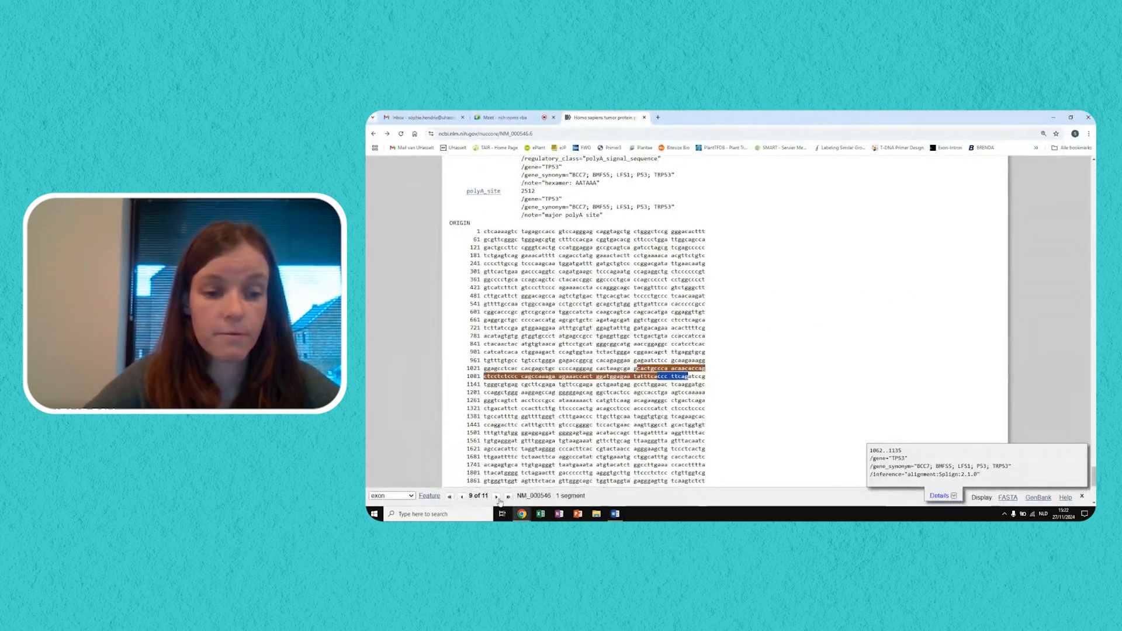
left_click(498, 497)
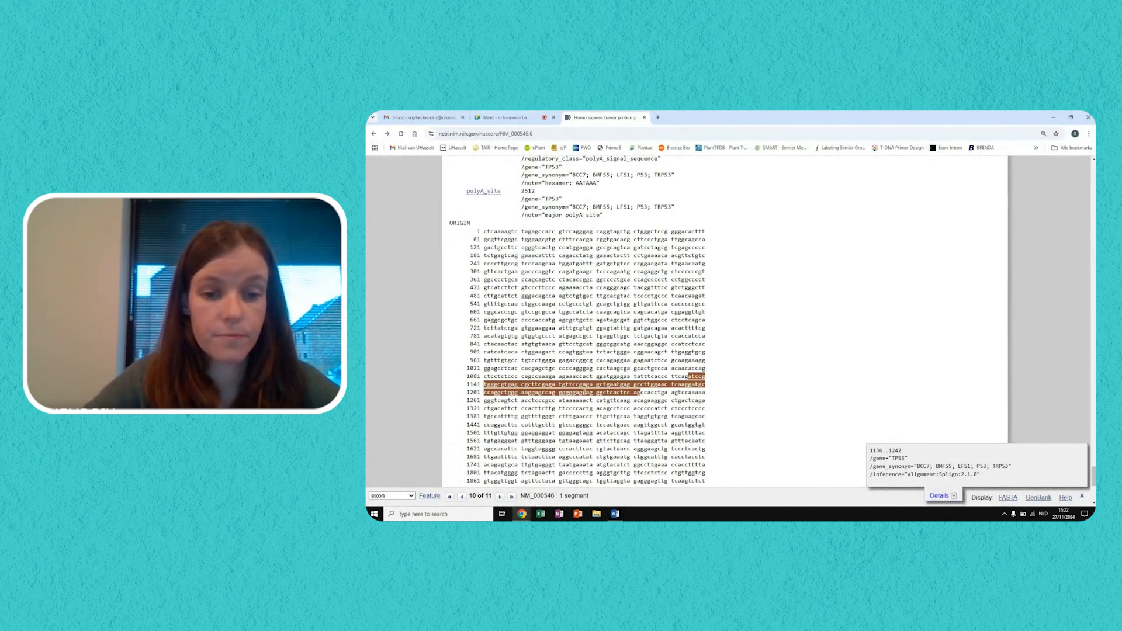
left_click_drag(596, 393, 640, 392)
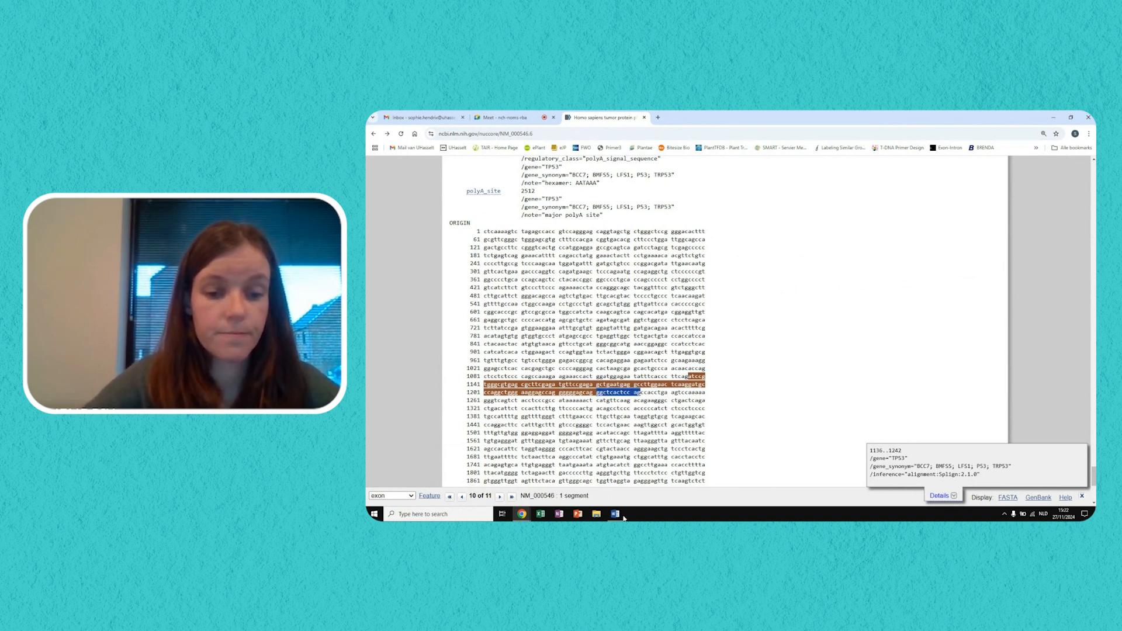
left_click(598, 489)
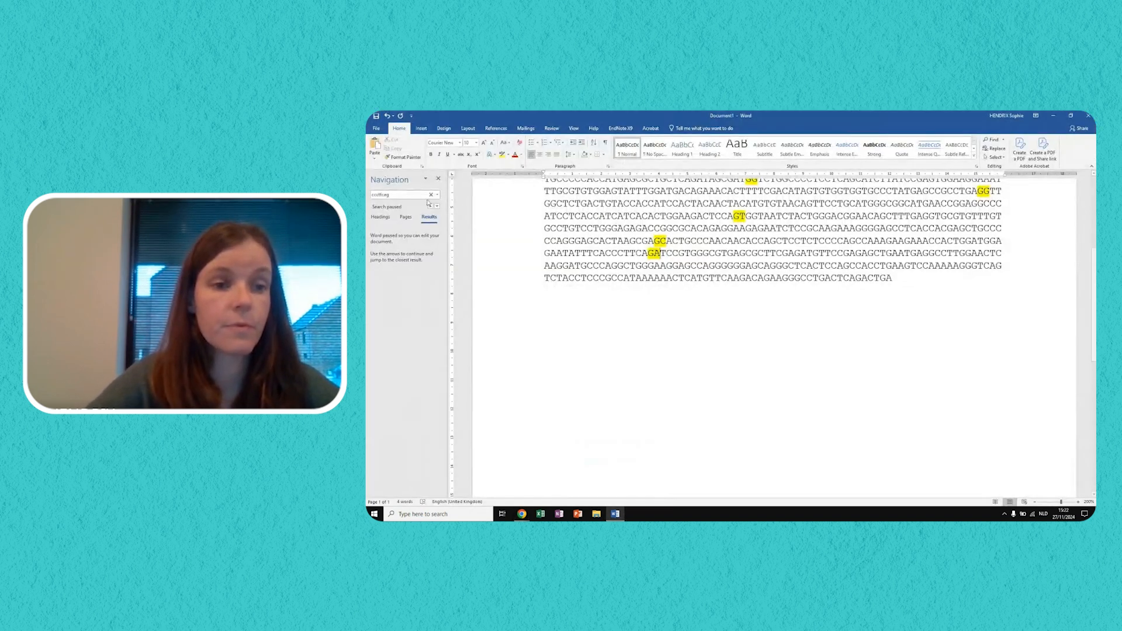
left_click(431, 195)
type("ggctcactcc ag")
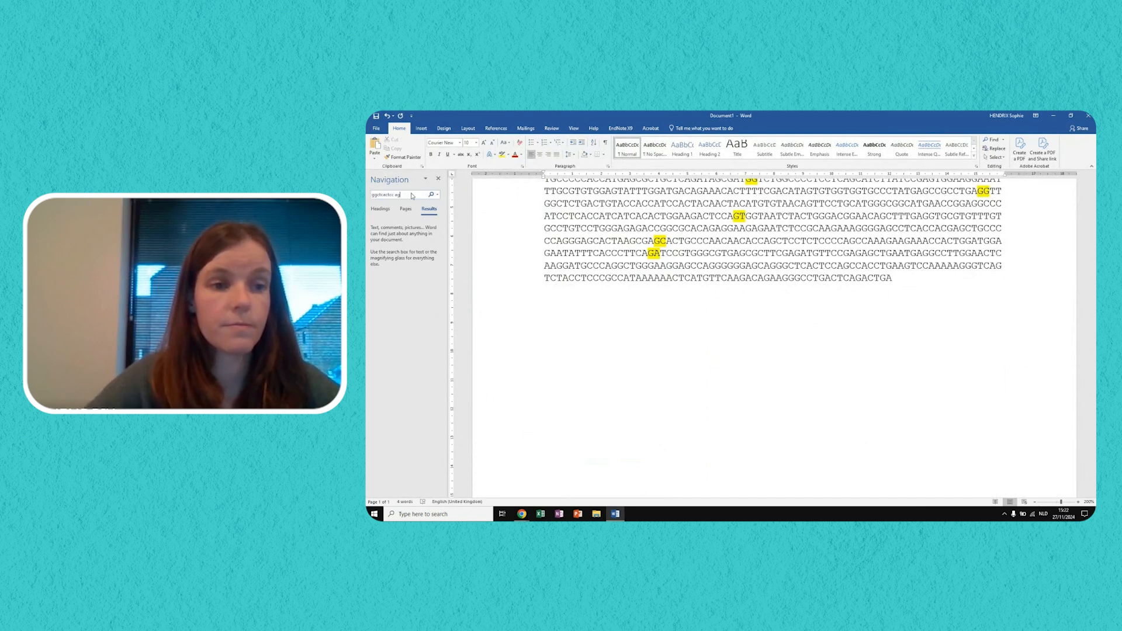
key("Left")
key("Left")
key("BackSpace")
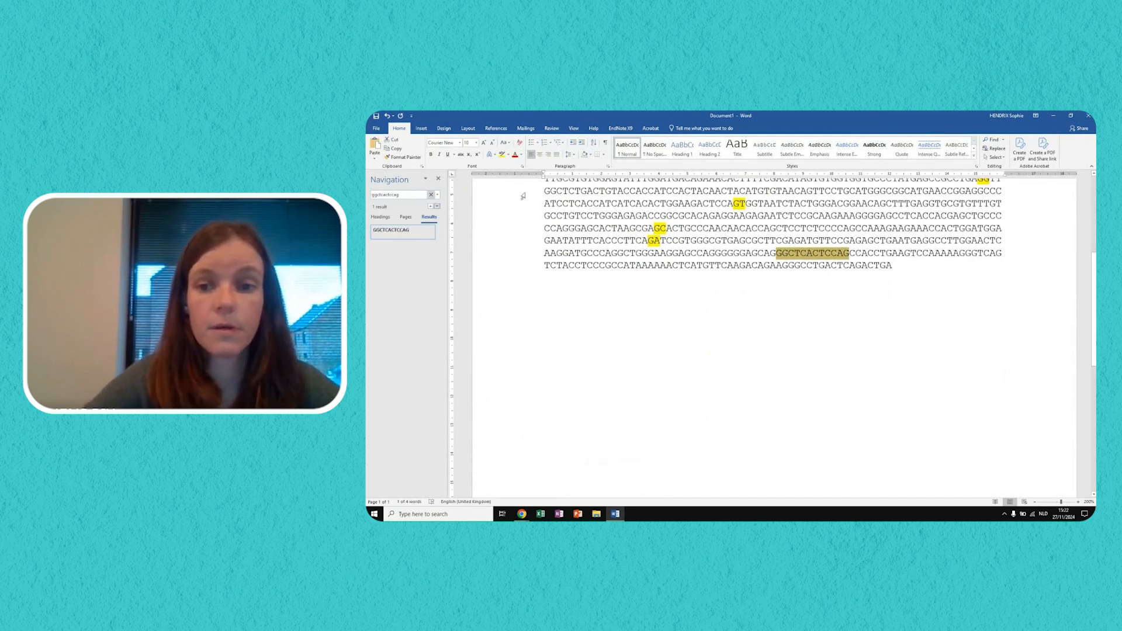
- Highlight in yellow the GC at the exon 10/11 junction, the last base of GGCTCACTCCAG plus the following base, and close the document search
left_click(846, 255)
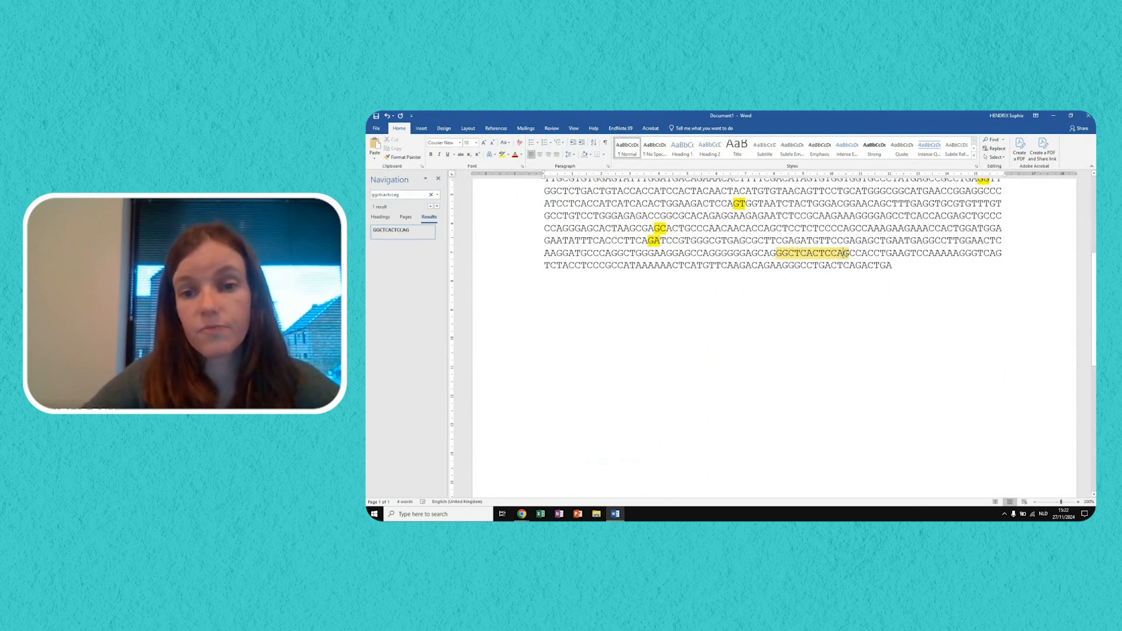
left_click_drag(852, 254, 856, 254)
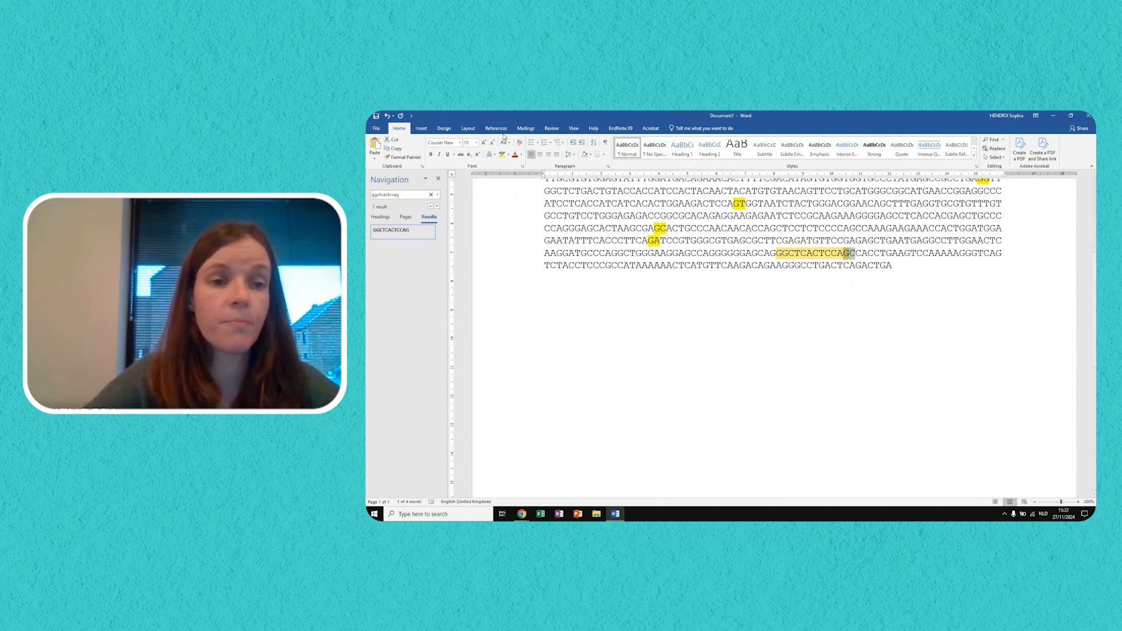
left_click(502, 156)
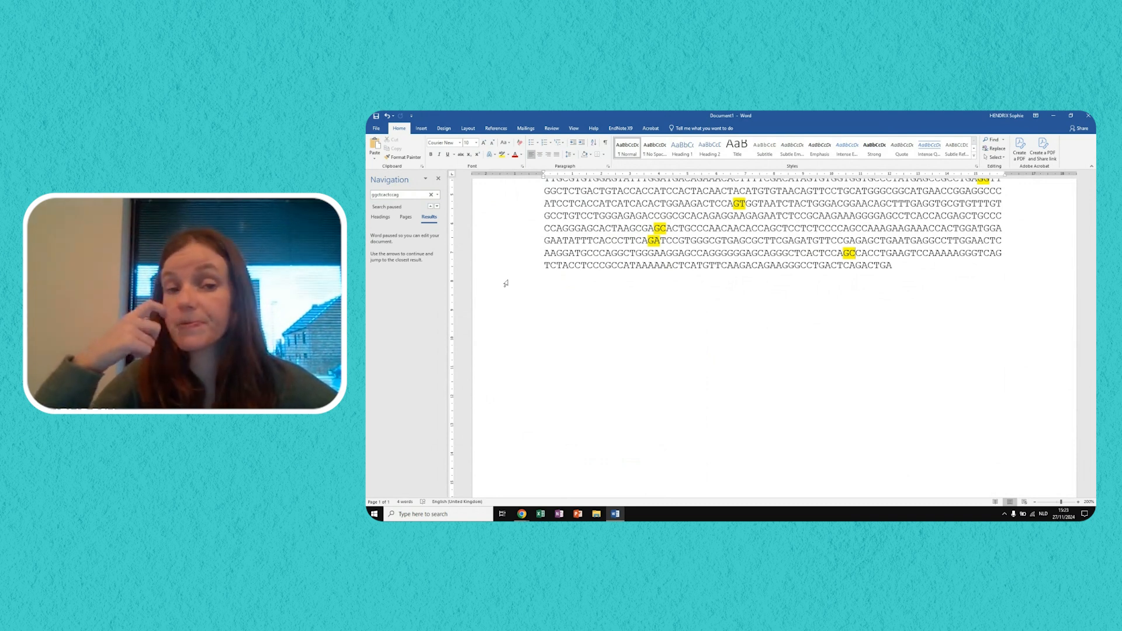
left_click(438, 178)
- Add the bold heading "Exon-exon boundaries:" below the sequence and start a bulleted list under it
scroll(689, 317, "up", 5)
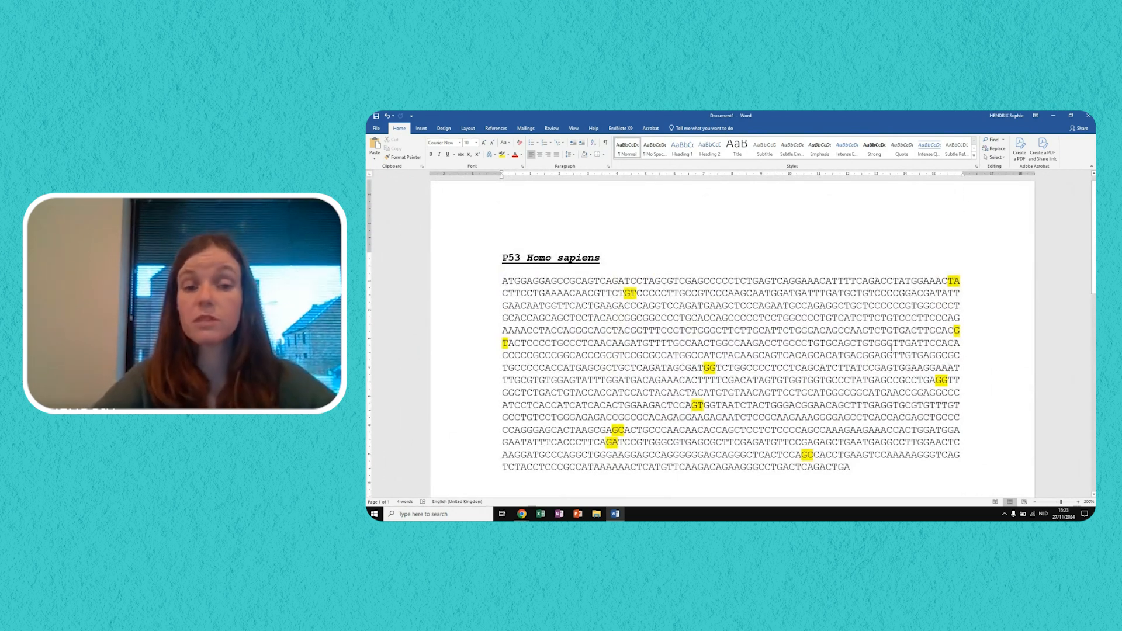
scroll(891, 347, "down", 1)
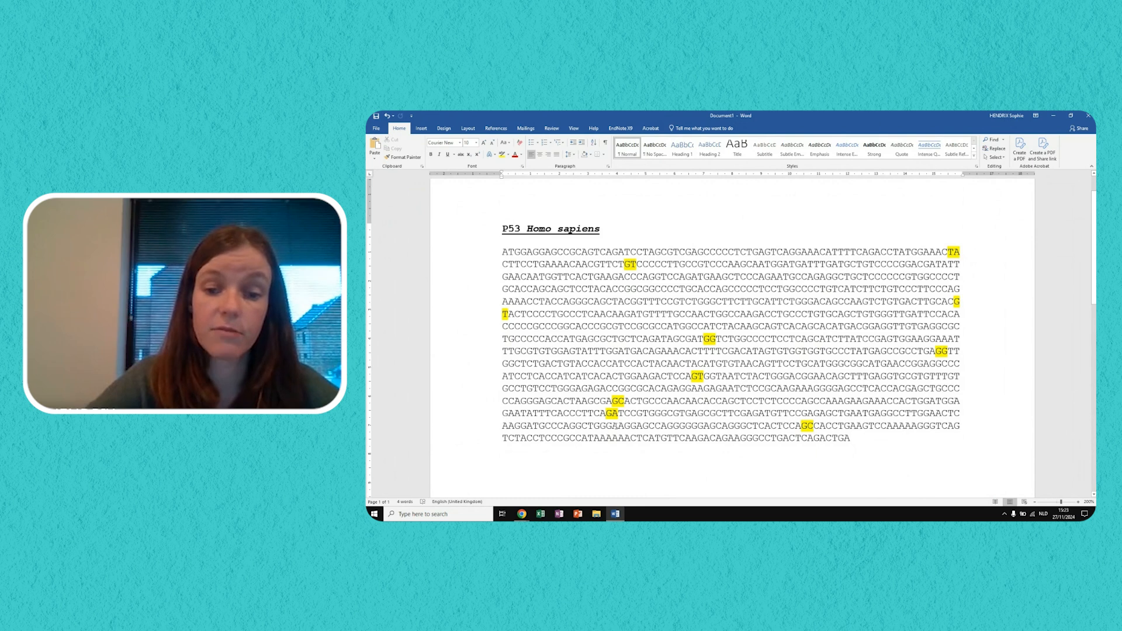
key("Return")
key("Return")
key("ctrl+b")
type("Exon")
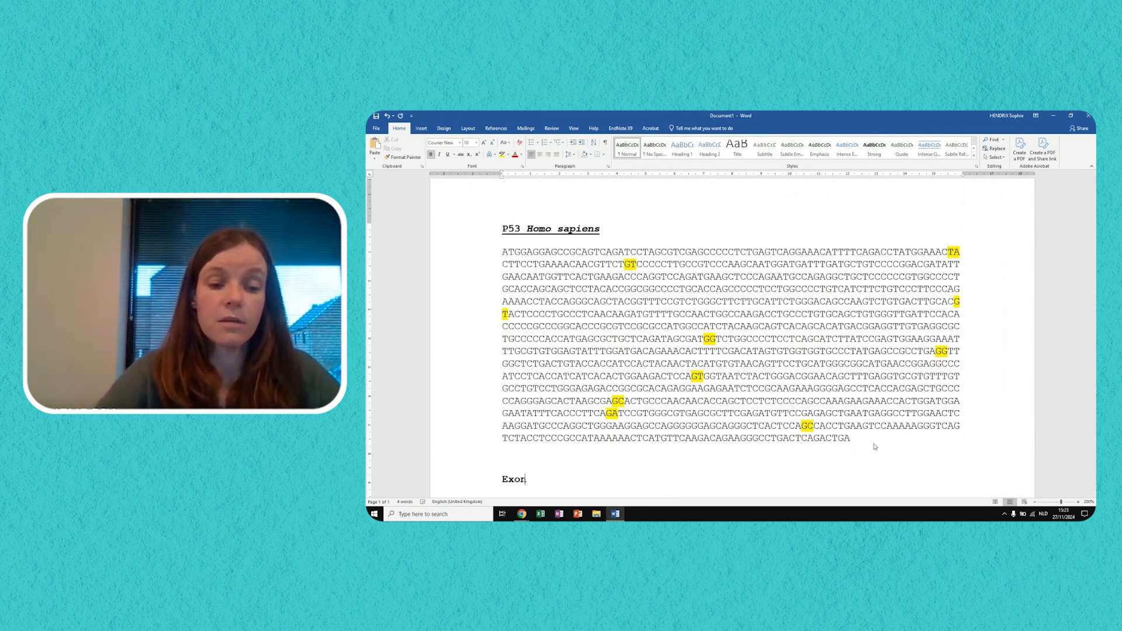
type("-exon")
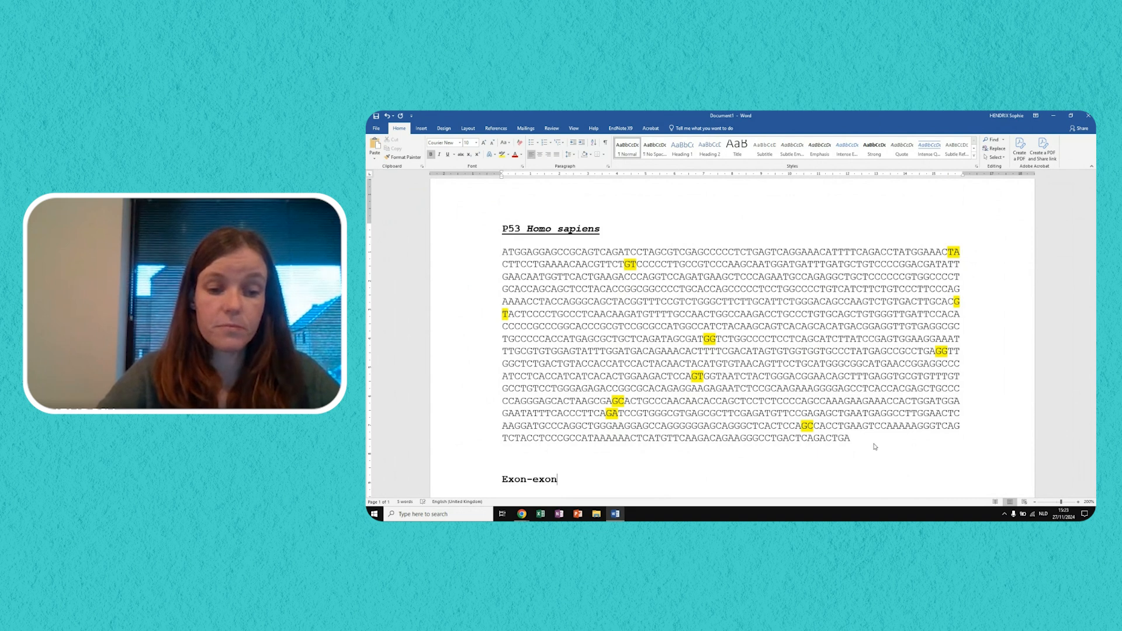
type(" boundaries:")
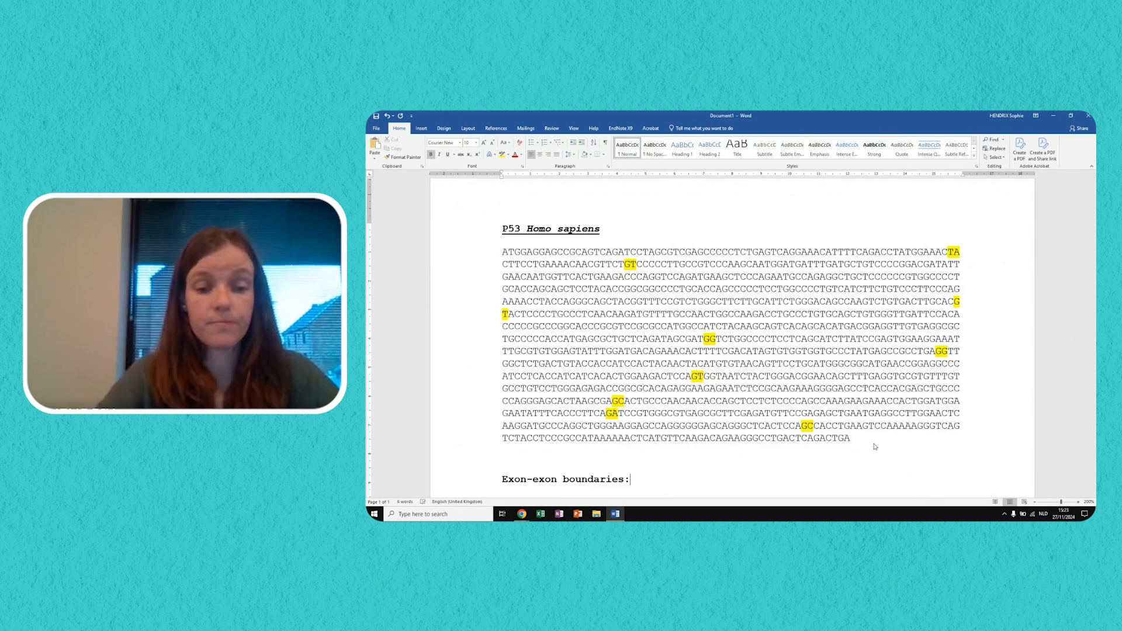
key("Return")
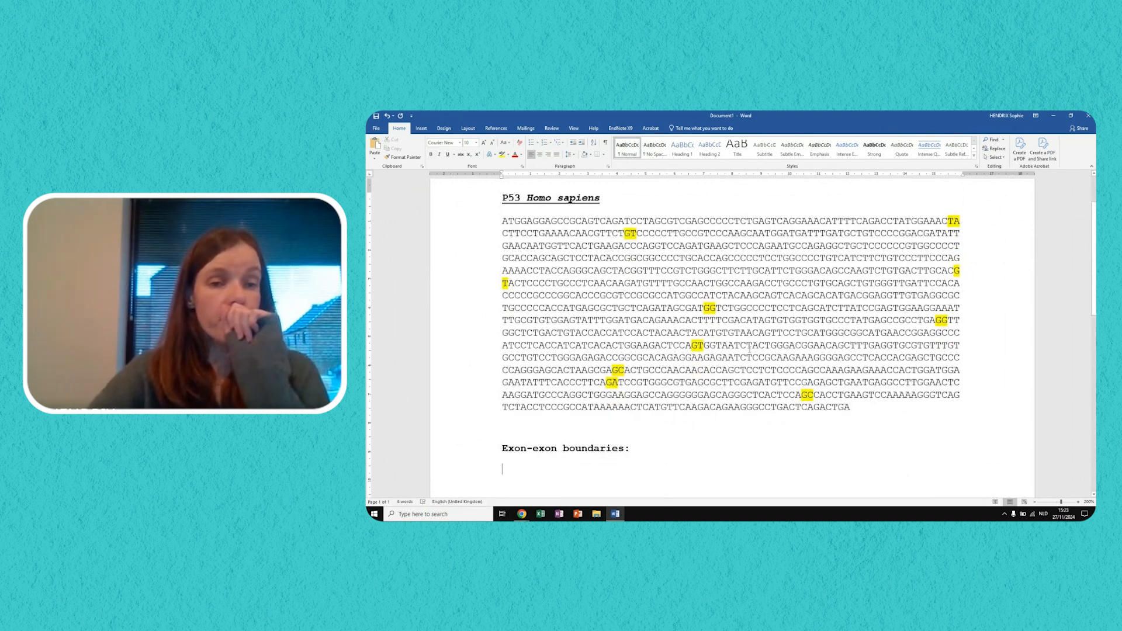
left_click(532, 143)
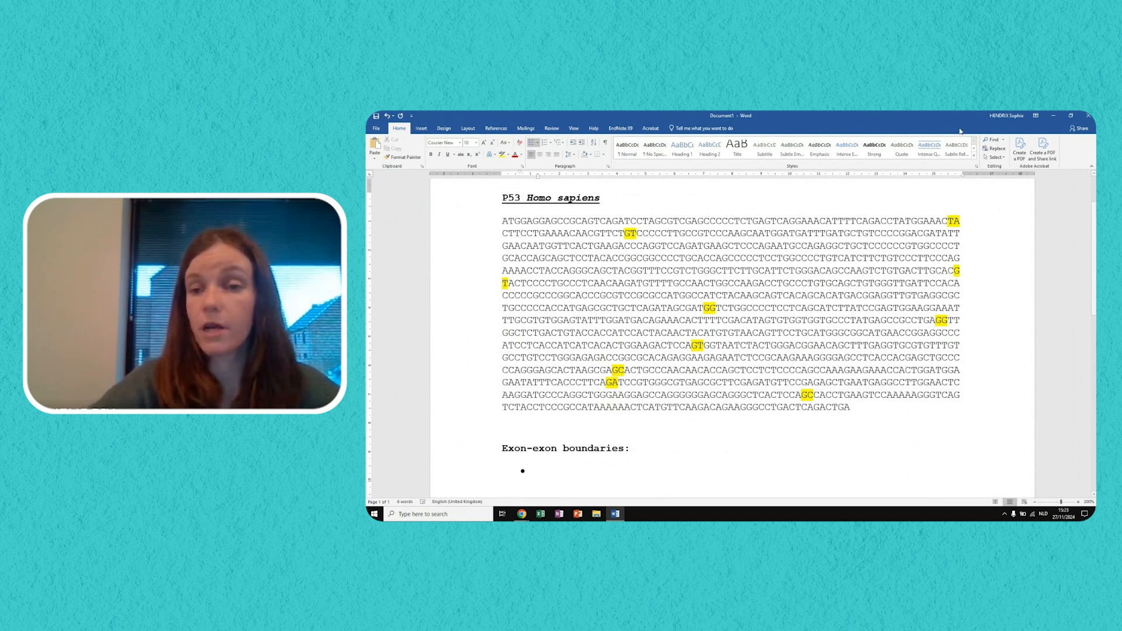
- Count the characters from the sequence start through the T of the first highlighted junction, and enter 74 as the first bullet
left_click(954, 230)
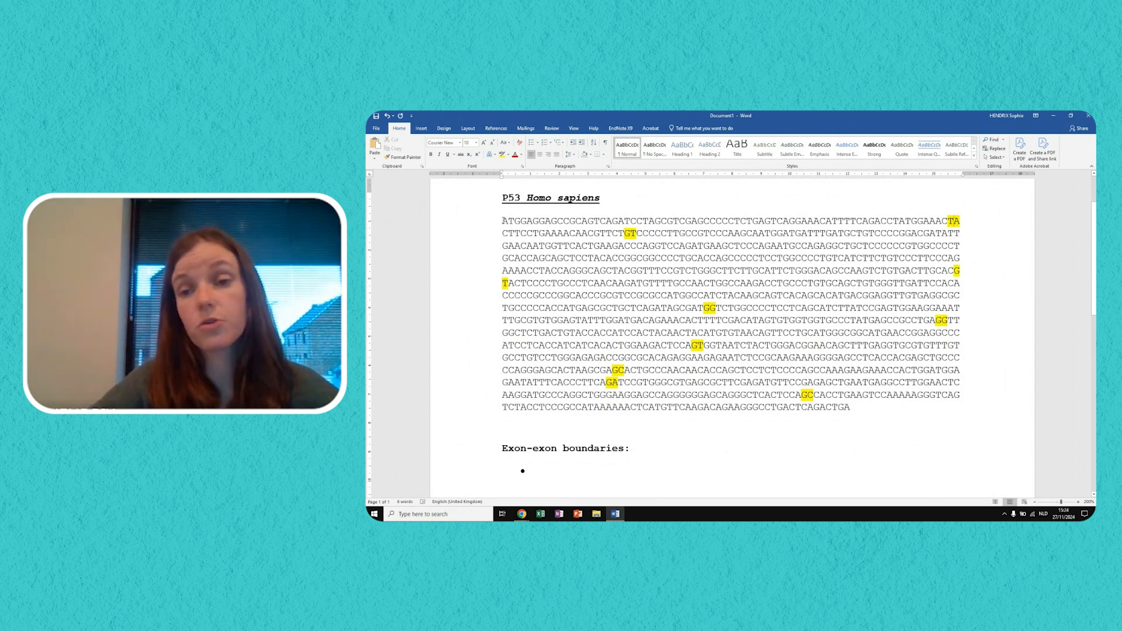
left_click_drag(678, 222, 954, 223)
left_click(506, 222)
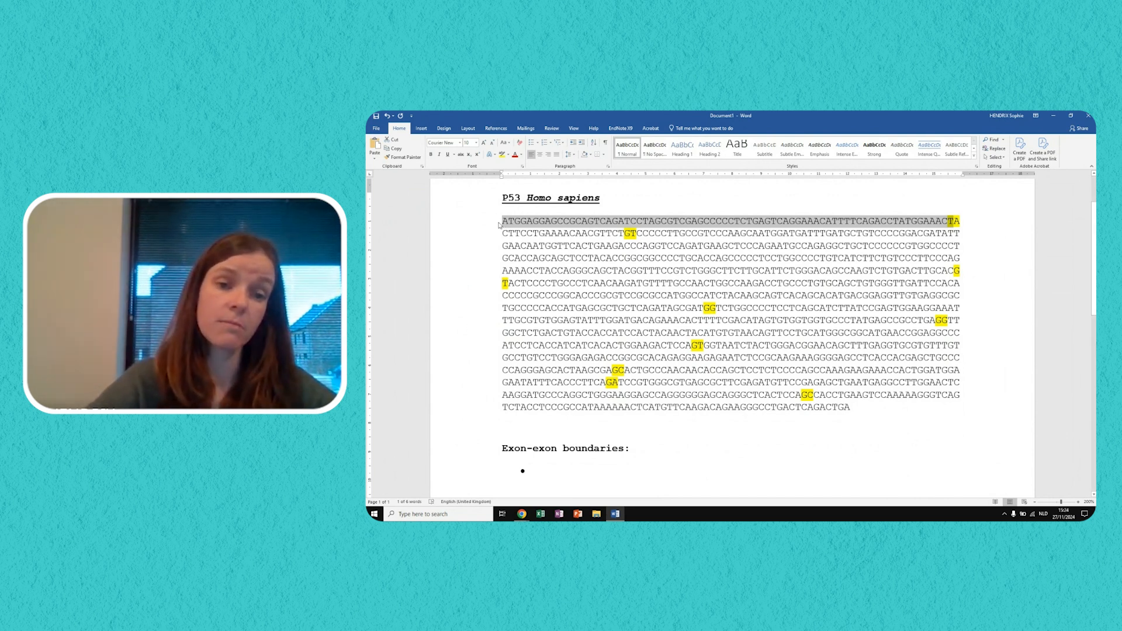
left_click(501, 222)
left_click_drag(502, 222, 952, 220)
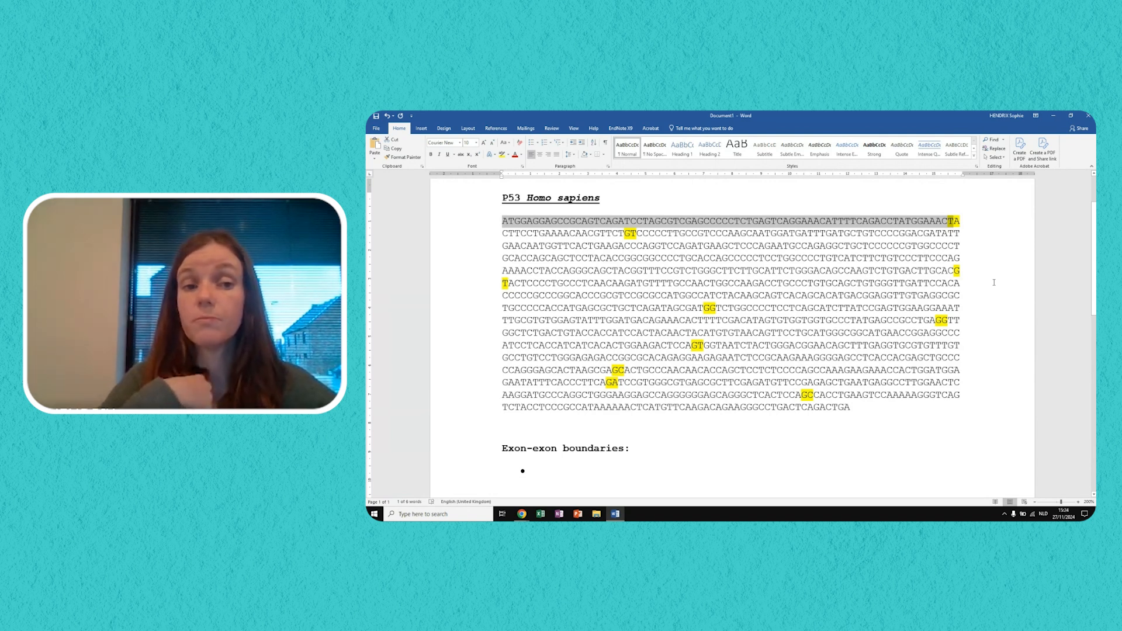
left_click(411, 502)
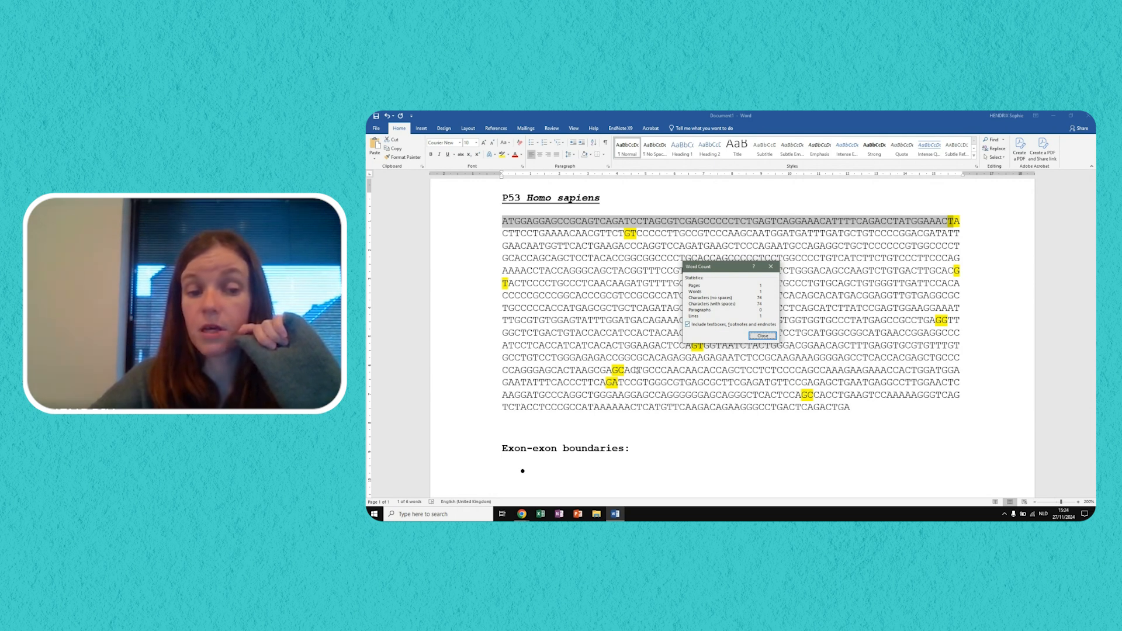
left_click(541, 476)
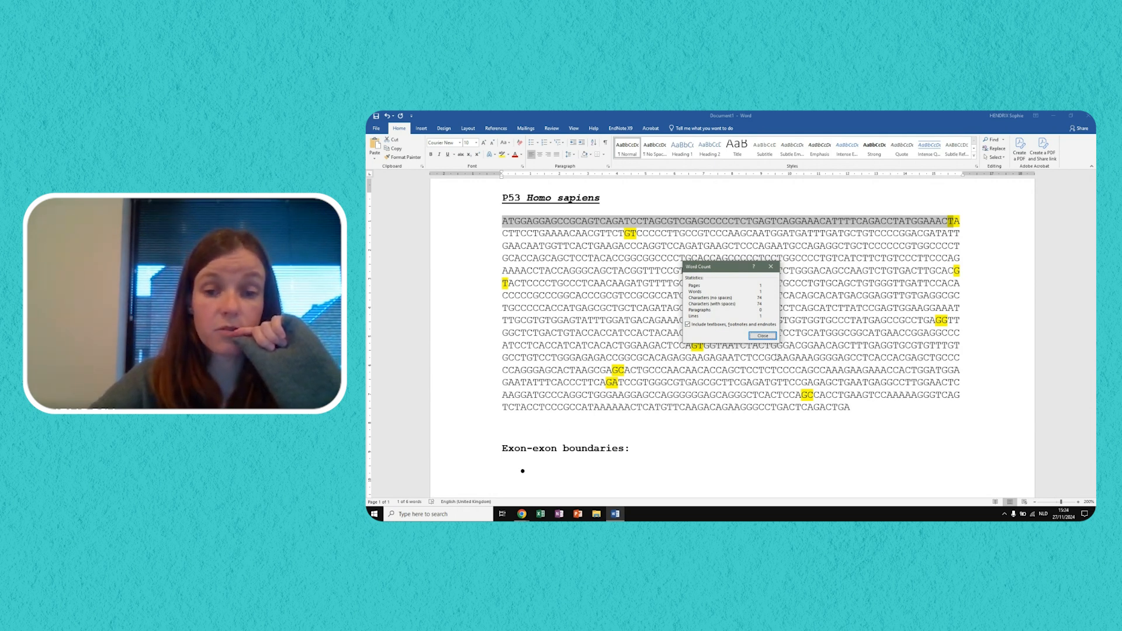
left_click(762, 337)
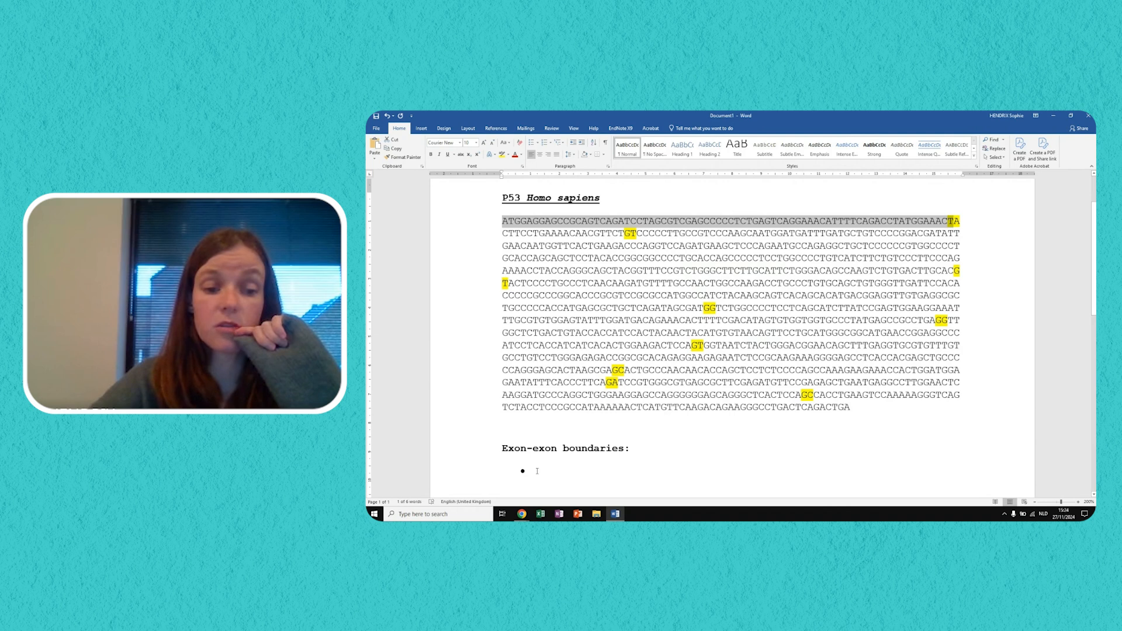
left_click(537, 471)
type("74")
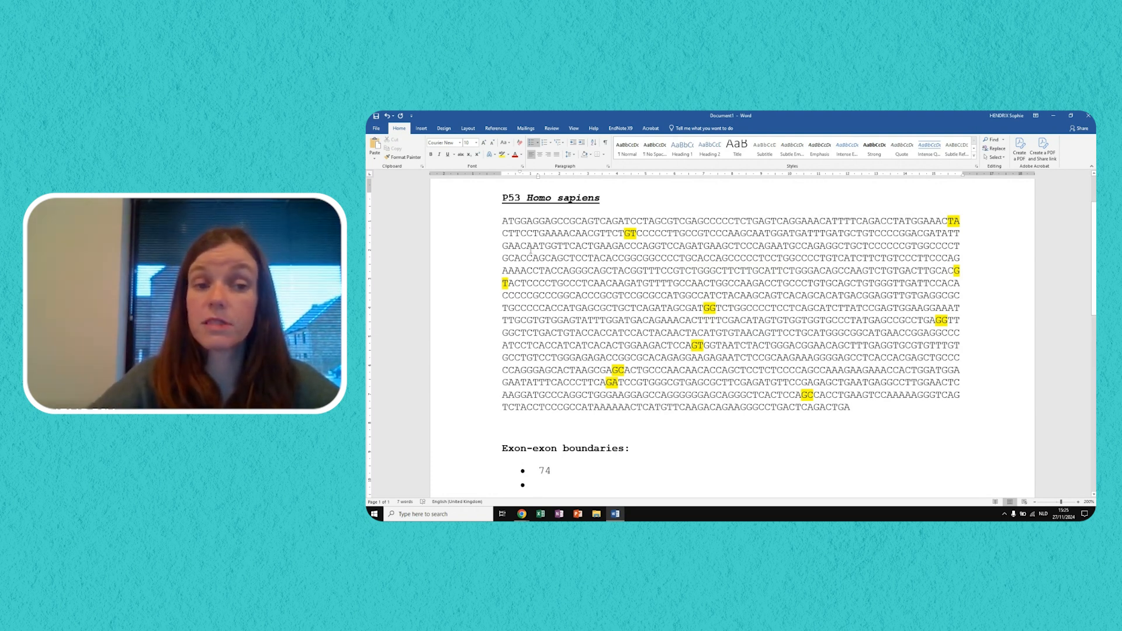
- Count the characters from the sequence start through the G of the second highlighted junction, and enter 96 as the second bullet
left_click_drag(503, 221, 630, 237)
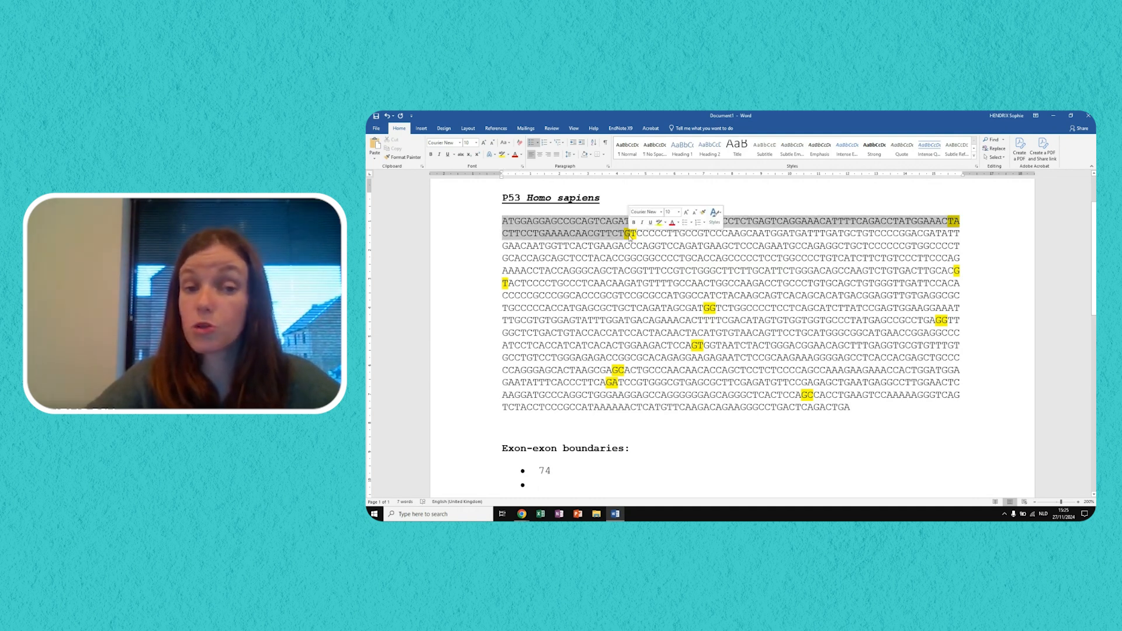
left_click(416, 502)
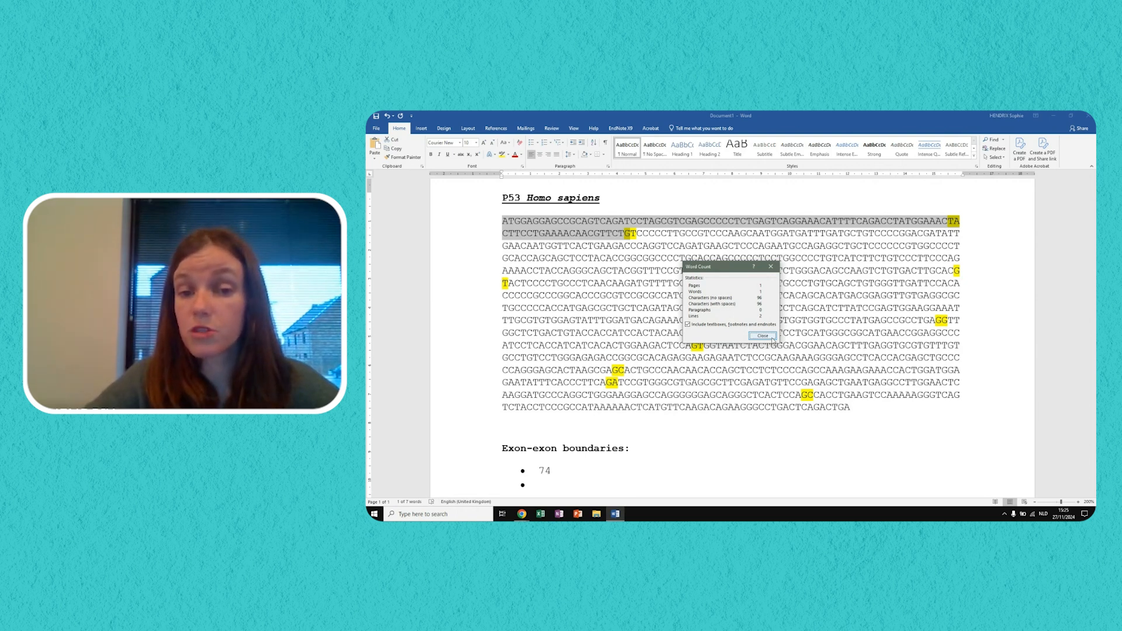
left_click(772, 339)
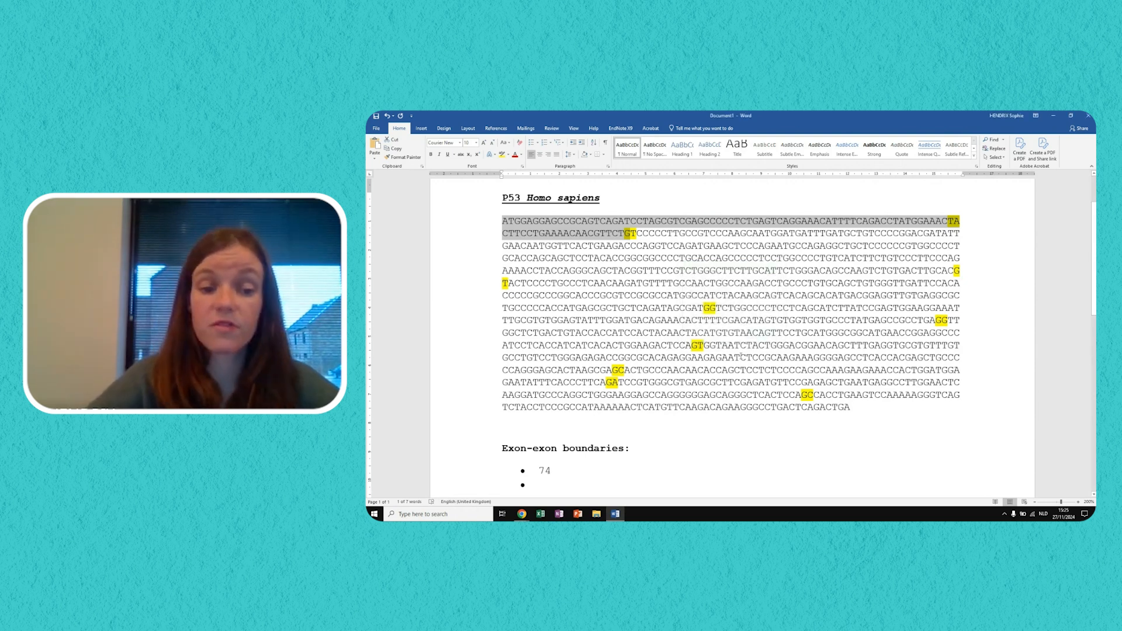
left_click(551, 483)
type("96")
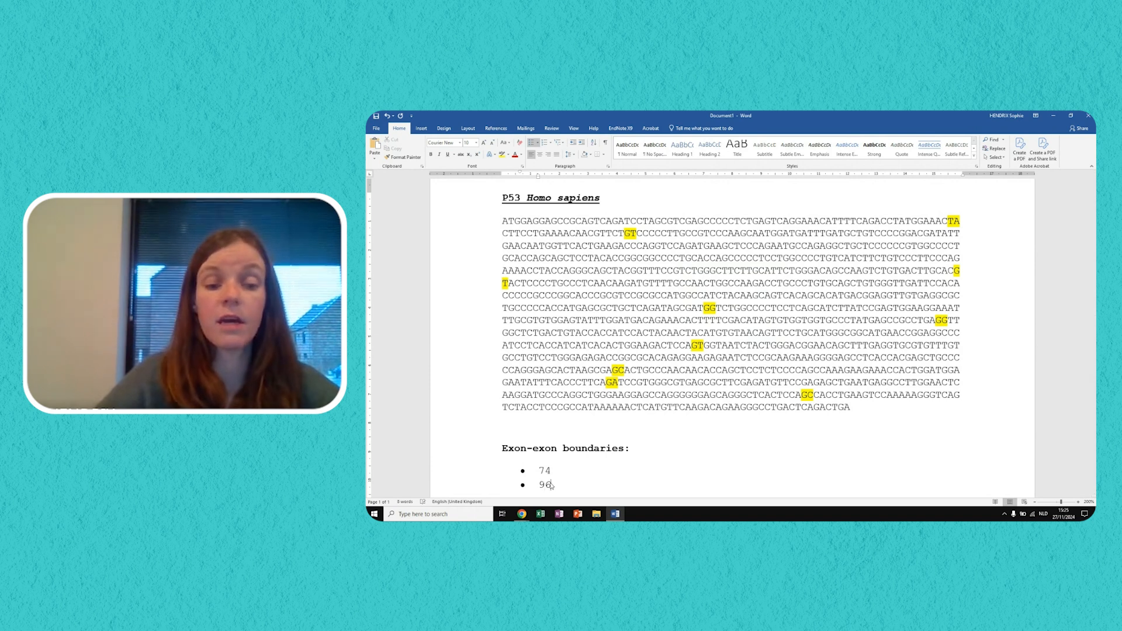
key("Return")
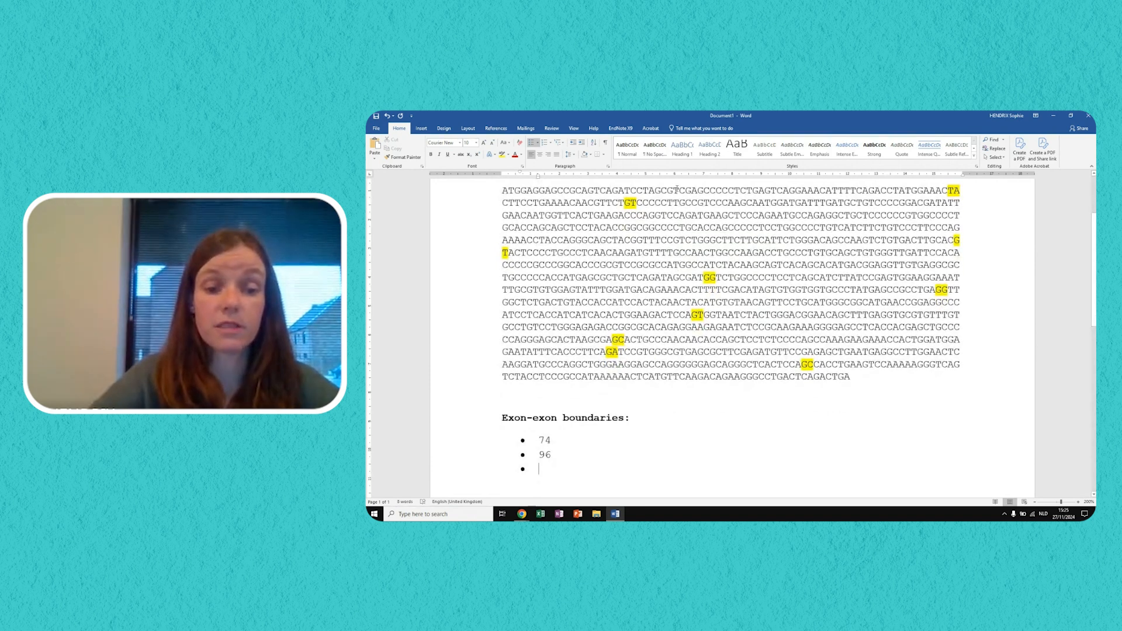
- Count the characters from the sequence start through the G of the third highlighted junction, and enter 375 as the third bullet
scroll(585, 199, "up", 1)
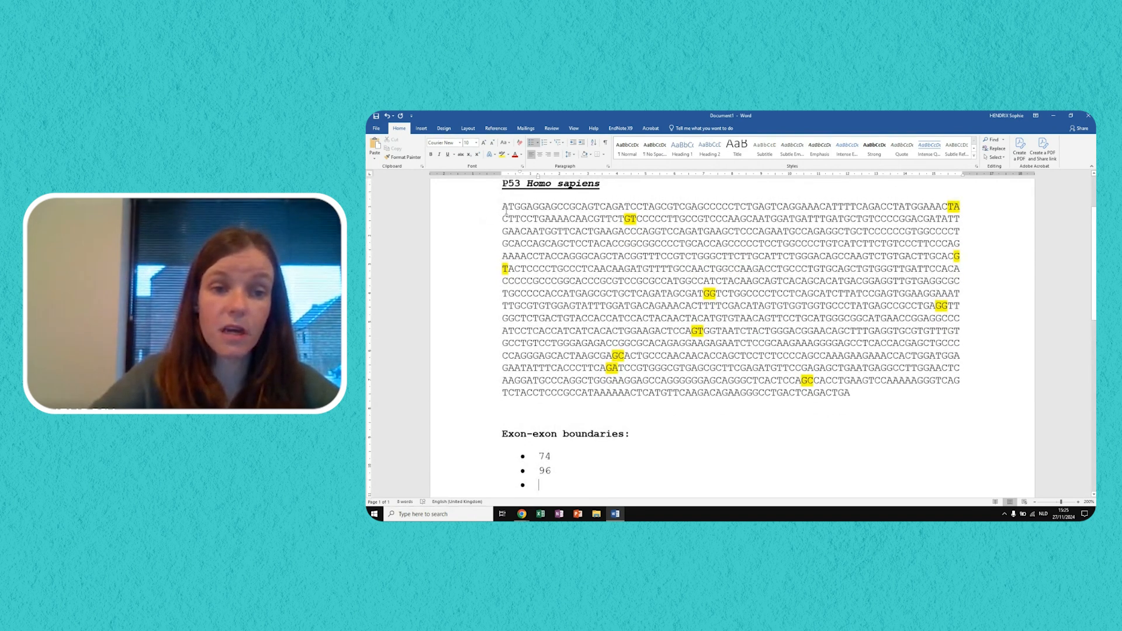
left_click_drag(504, 206, 960, 255)
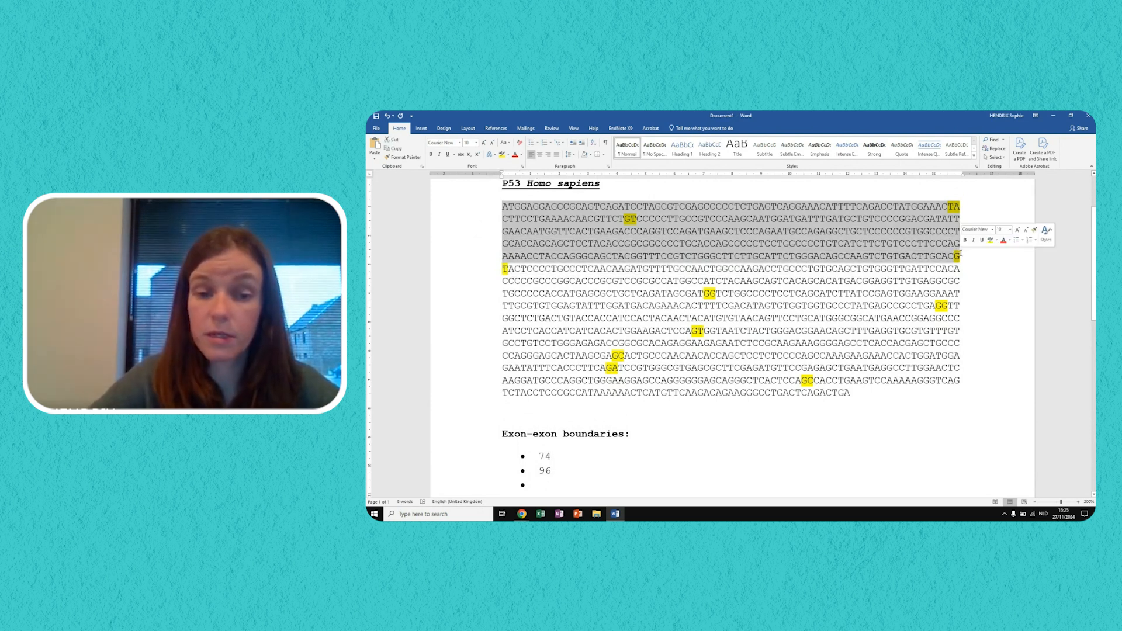
left_click(411, 503)
left_click(765, 336)
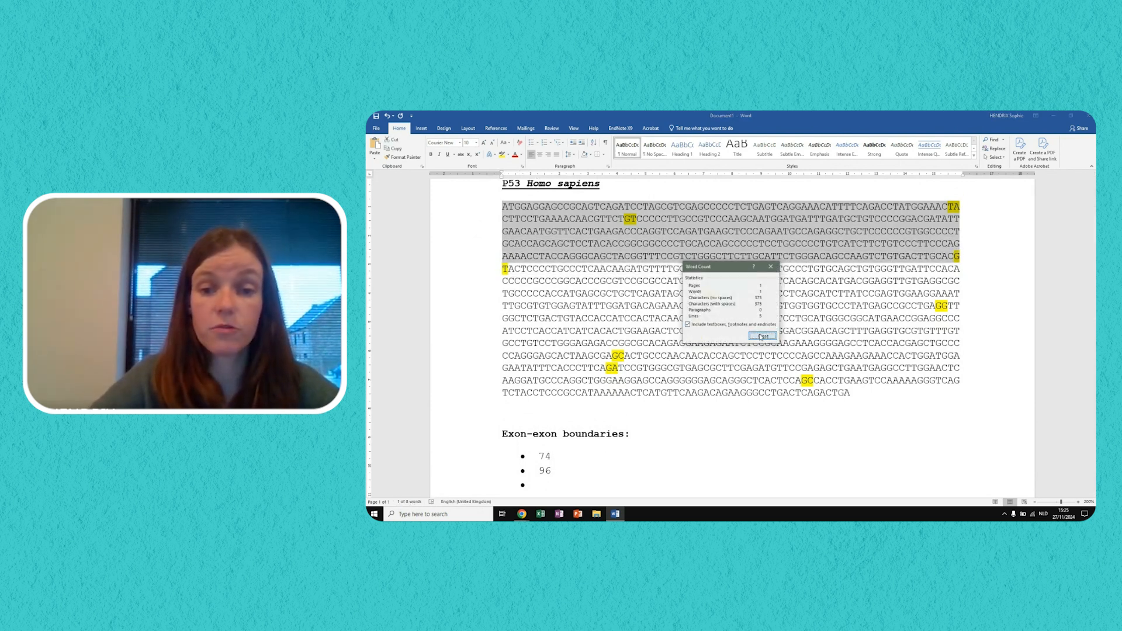
left_click(545, 482)
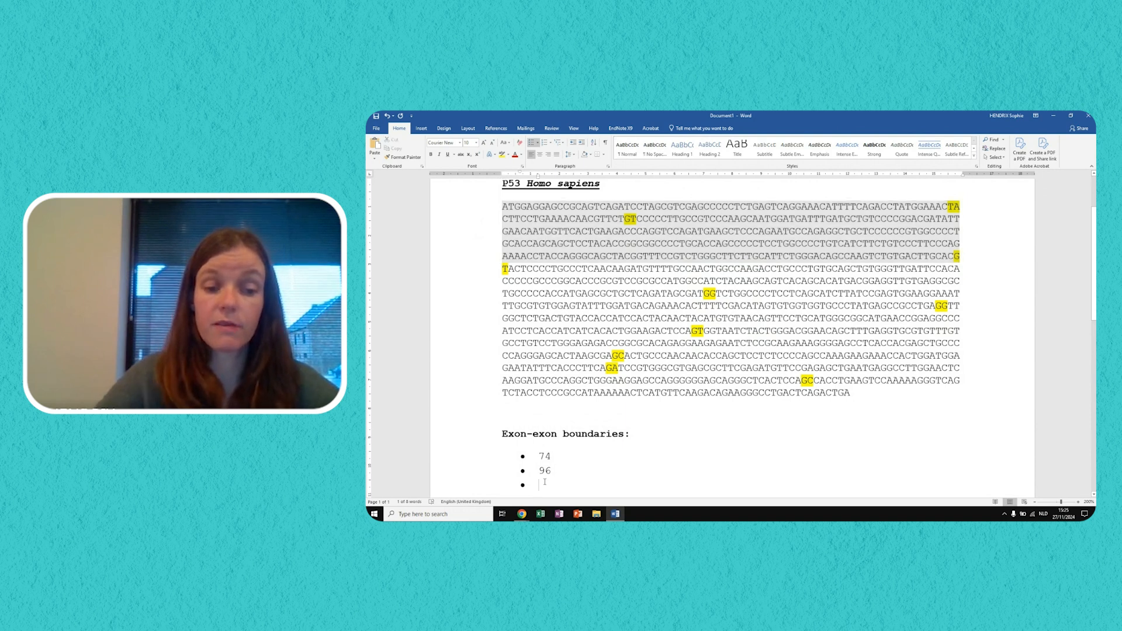
type("375")
key("Return")
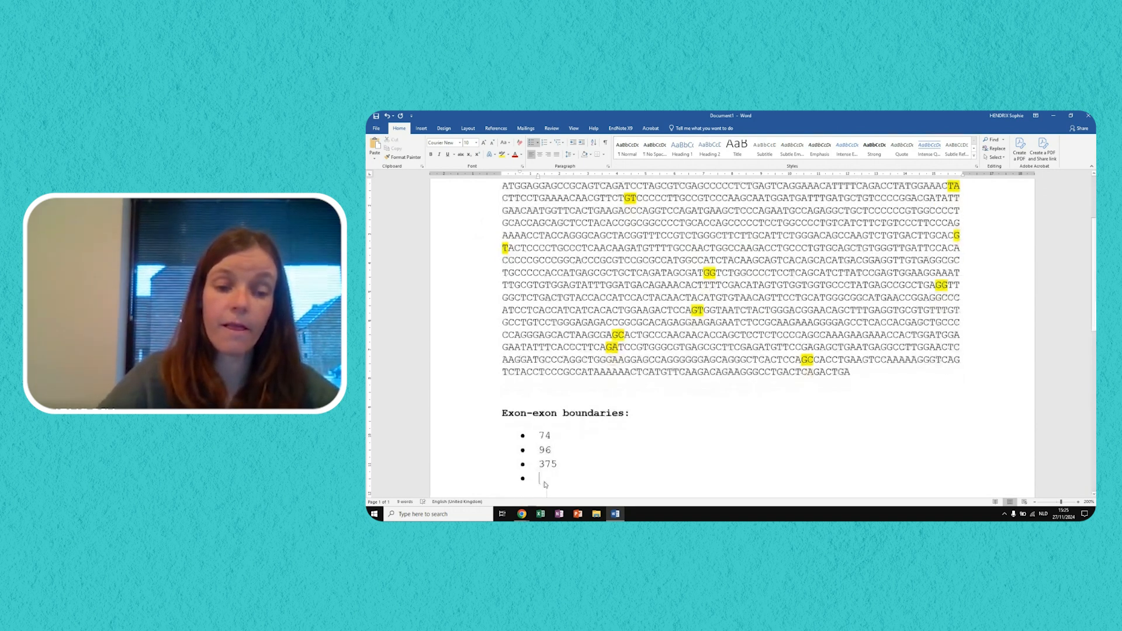
- Count the characters from the sequence start through the first G of the fourth highlighted junction, and enter 559 as the fourth bullet
scroll(643, 365, "down", 1)
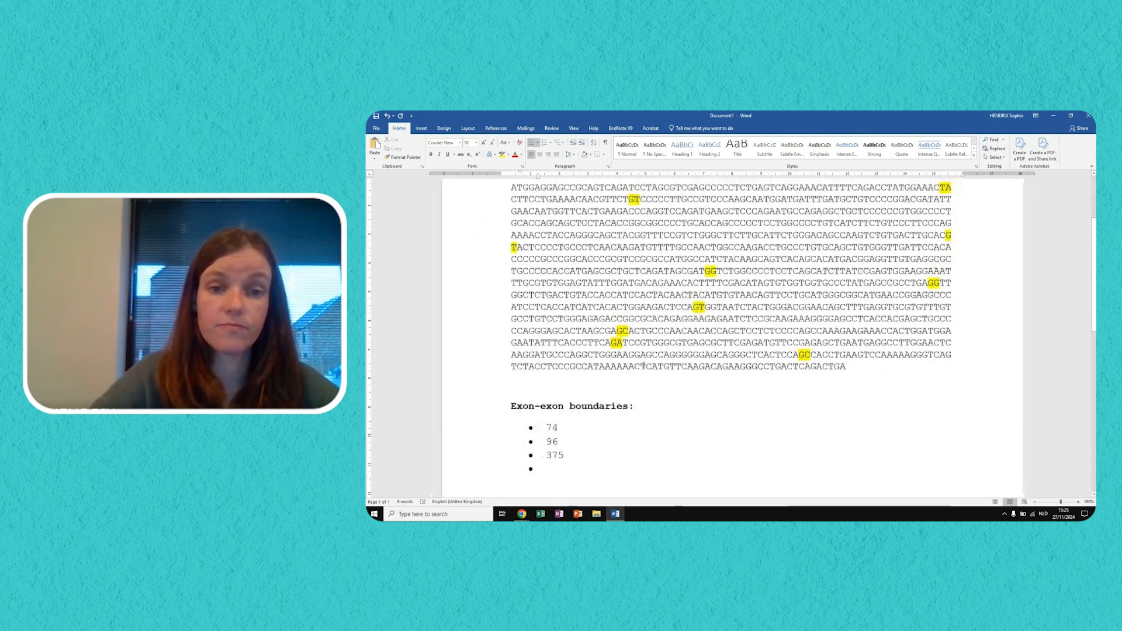
left_click_drag(514, 191, 947, 273)
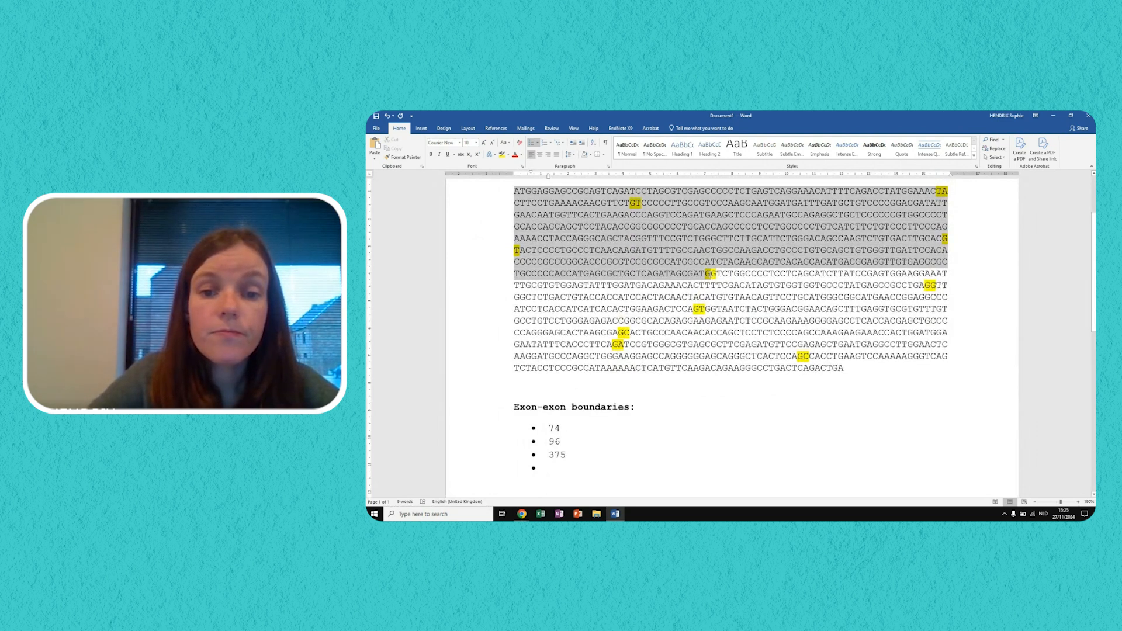
left_click(405, 502)
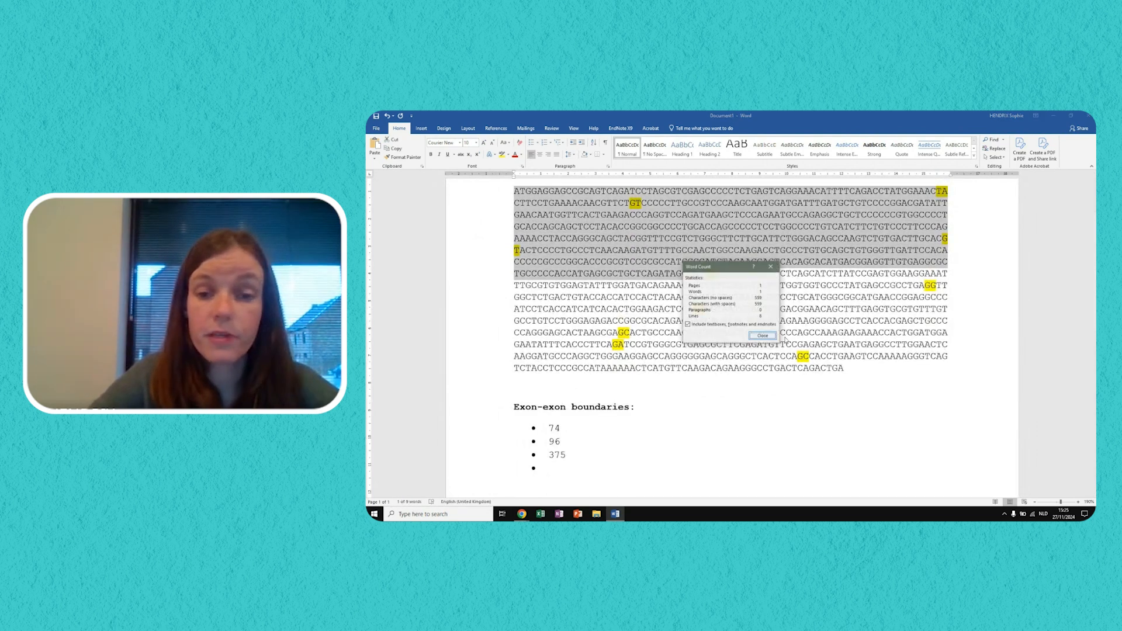
left_click(763, 336)
left_click(560, 471)
type("559")
key("Return")
- Count the characters from the sequence start through the first G of the fifth highlighted junction, and enter 672 as the fifth bullet
left_click_drag(513, 191, 938, 285)
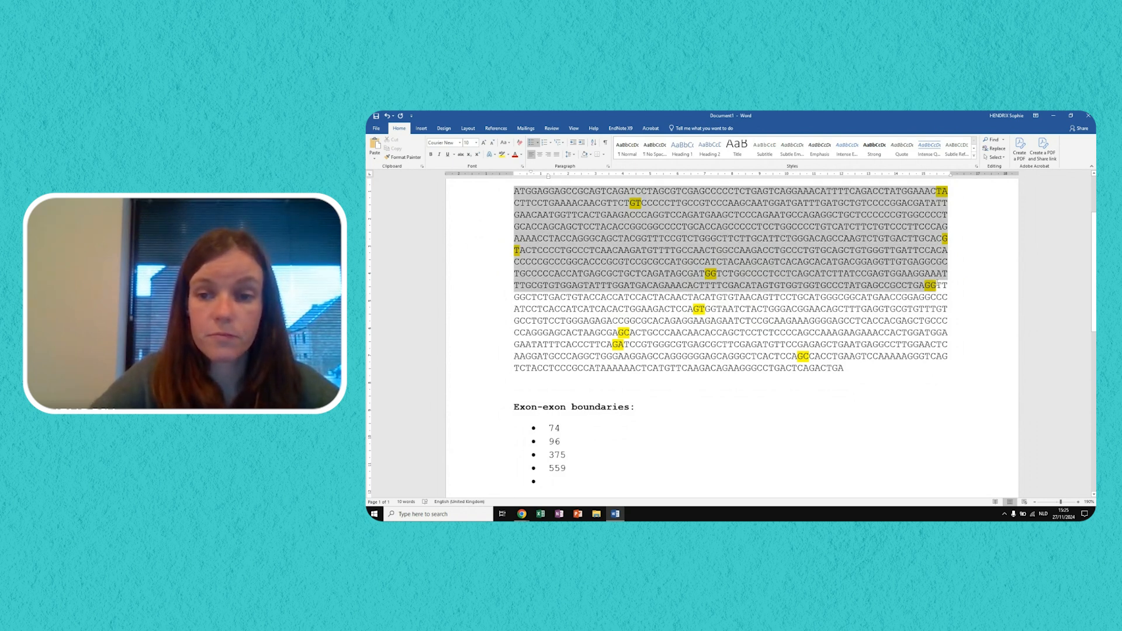
left_click(406, 501)
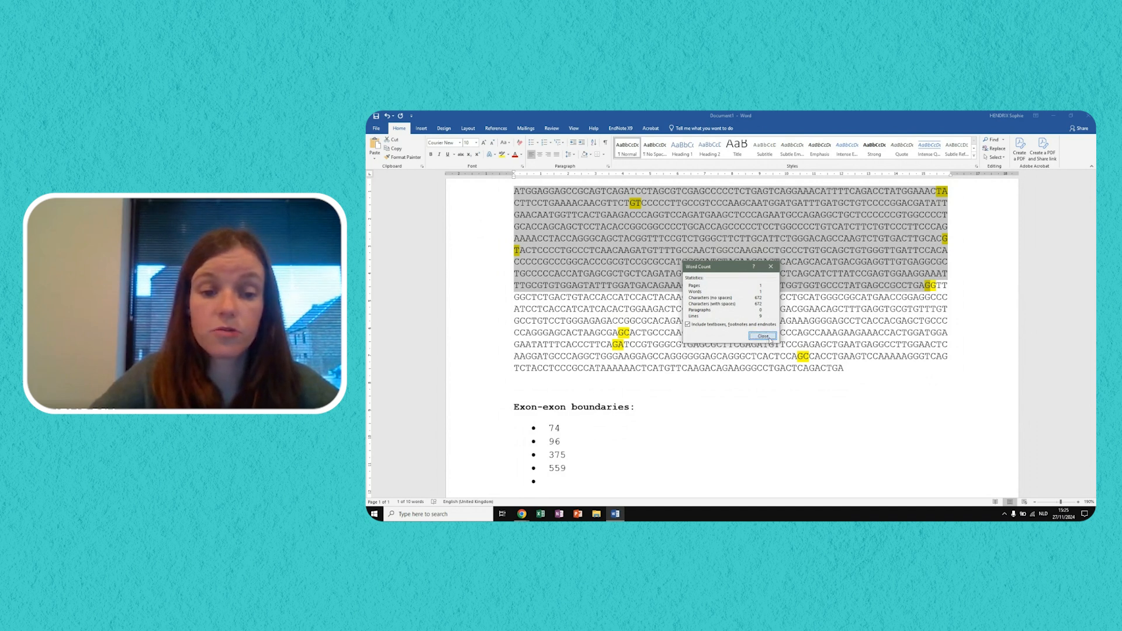
left_click(762, 337)
left_click(560, 479)
type("672")
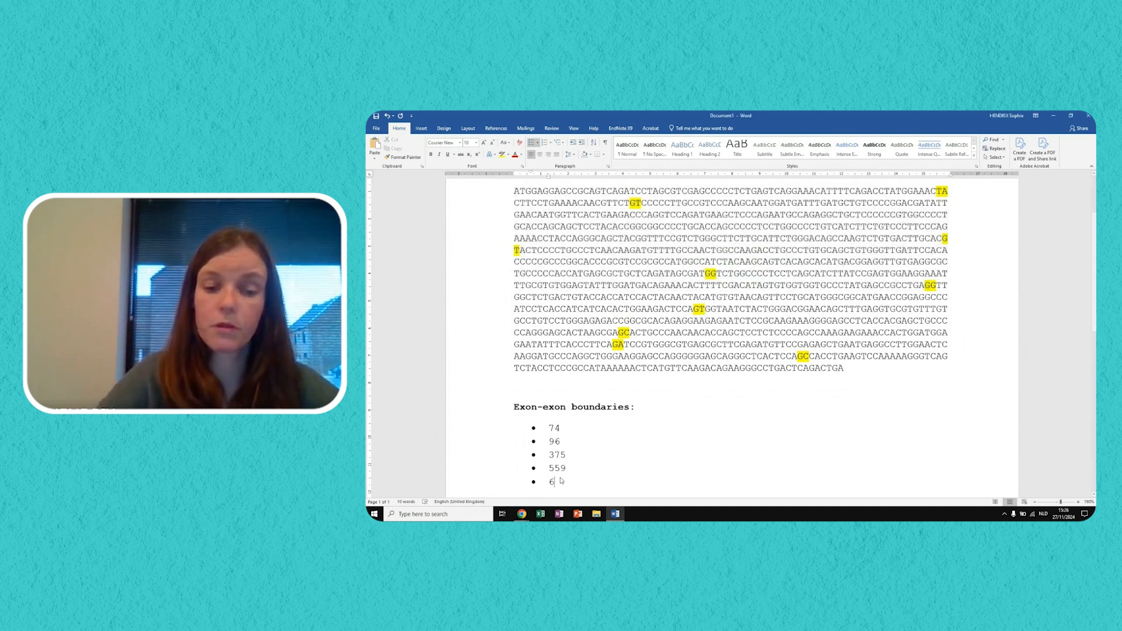
key("Return")
- Recount the characters from the sequence start through the first G of the fifth highlighted junction
scroll(440, 328, "up", 2)
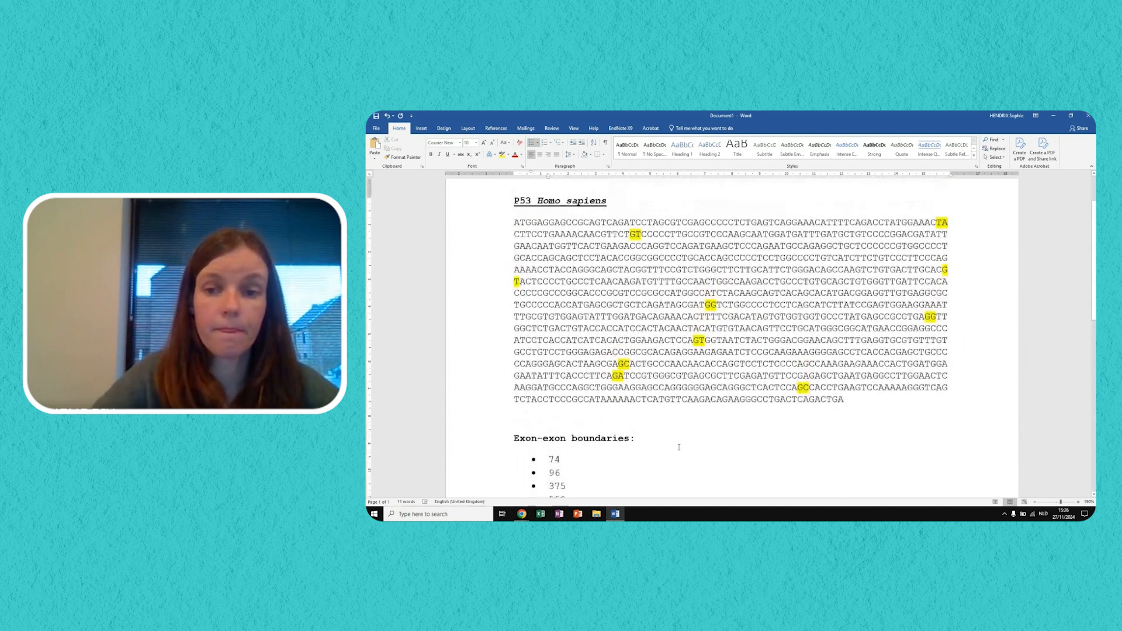
left_click_drag(515, 228, 949, 322)
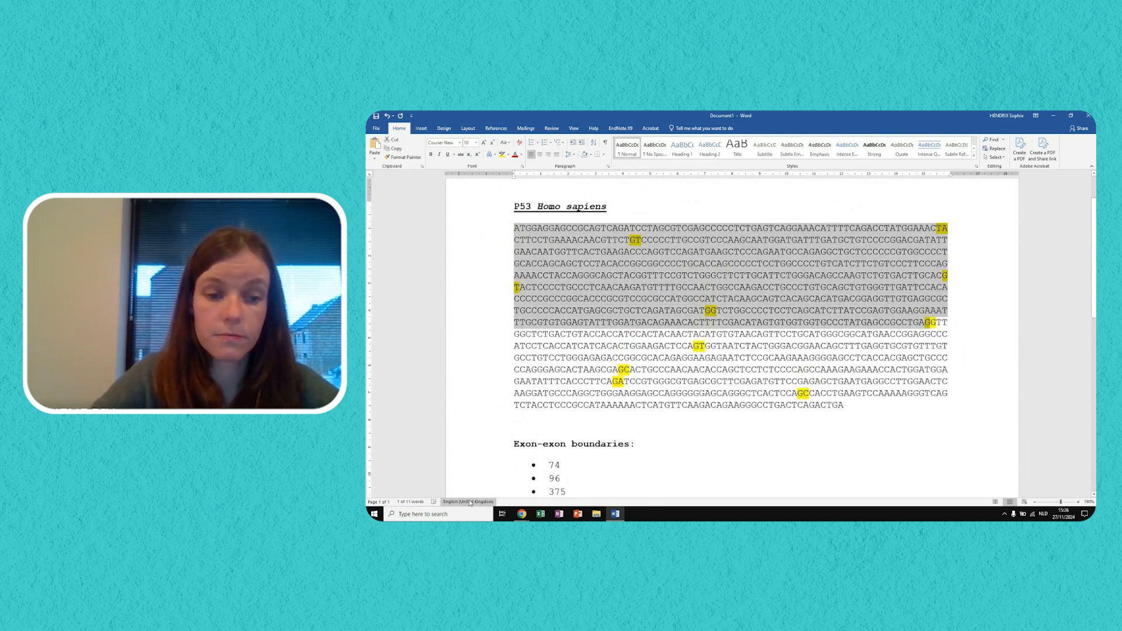
left_click(411, 503)
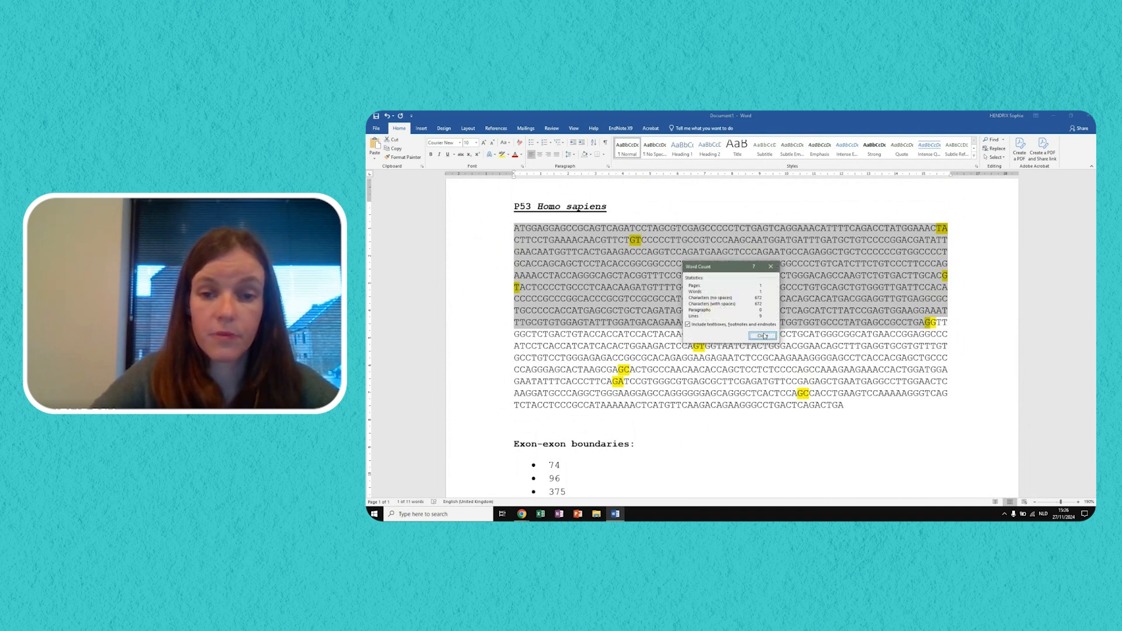
left_click(762, 336)
- Count the characters from the sequence start through the G of the sixth highlighted junction, and enter 782 as the sixth bullet
left_click(514, 227)
left_click_drag(514, 227, 702, 346)
left_click(410, 501)
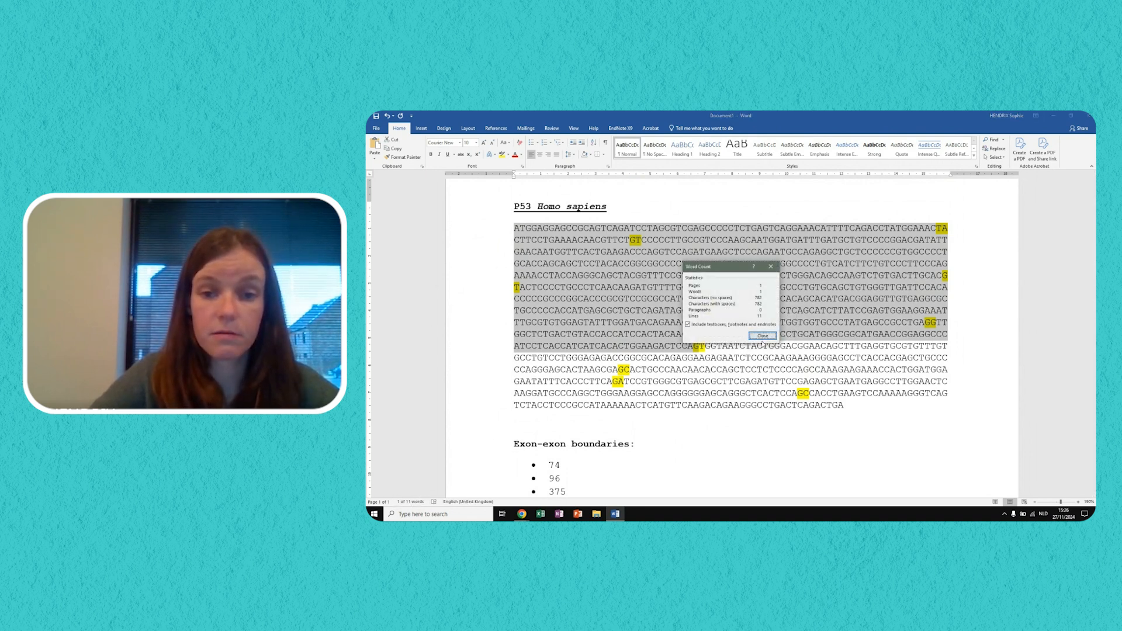
left_click(762, 336)
scroll(746, 325, "down", 3)
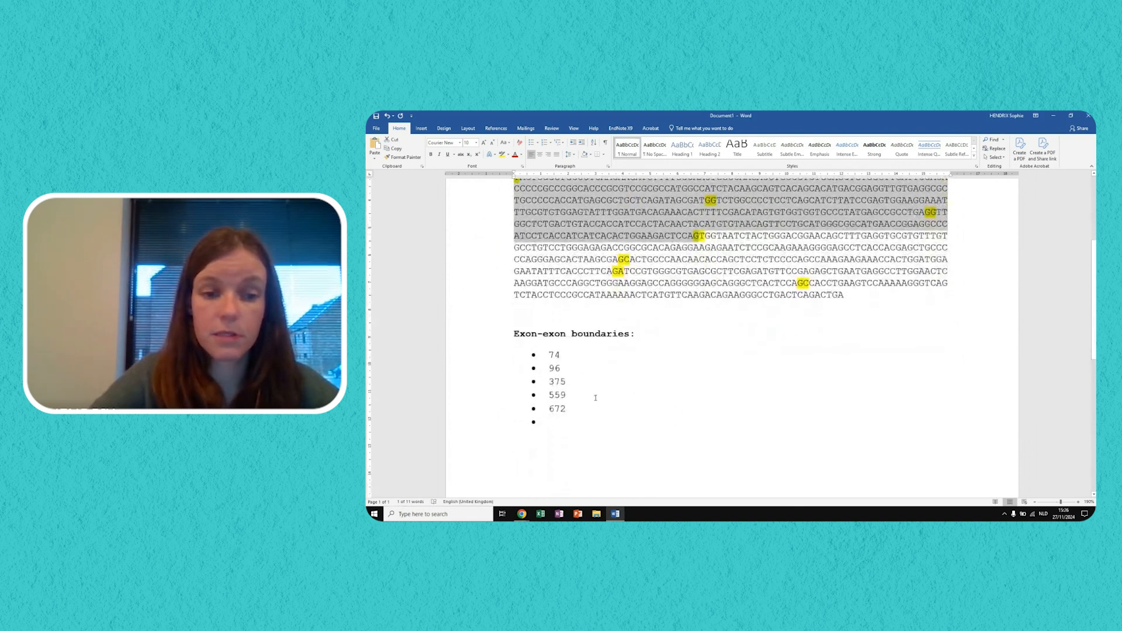
left_click(550, 421)
type("782")
key("Return")
- Count the characters from the sequence start through the G of the seventh highlighted junction, and enter 919 as the seventh bullet
scroll(522, 211, "up", 3)
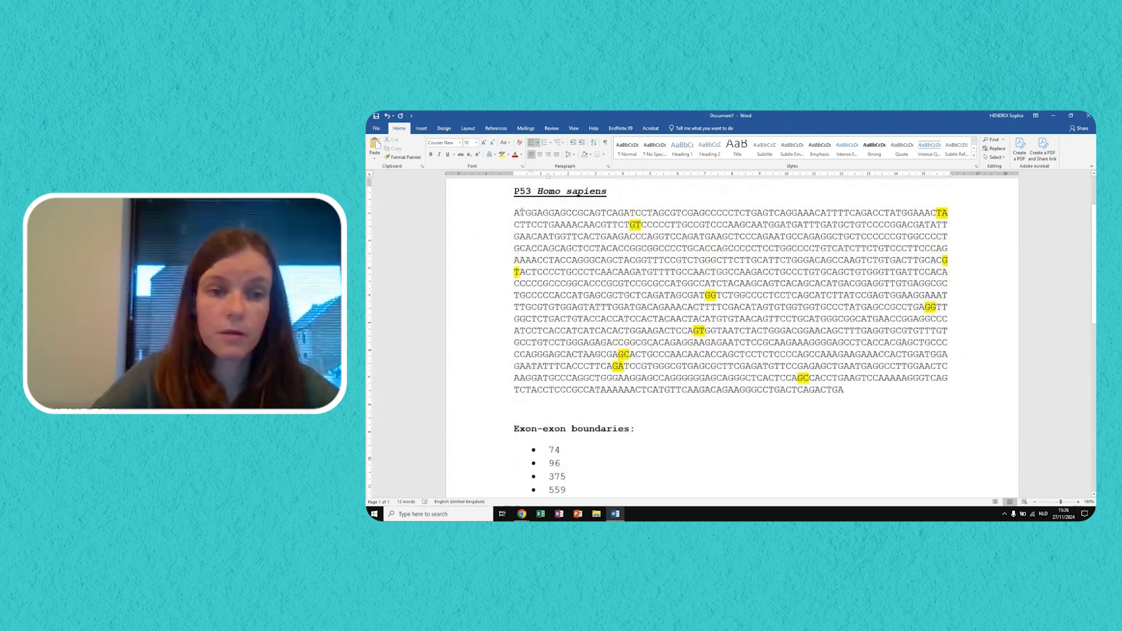
left_click_drag(514, 214, 621, 355)
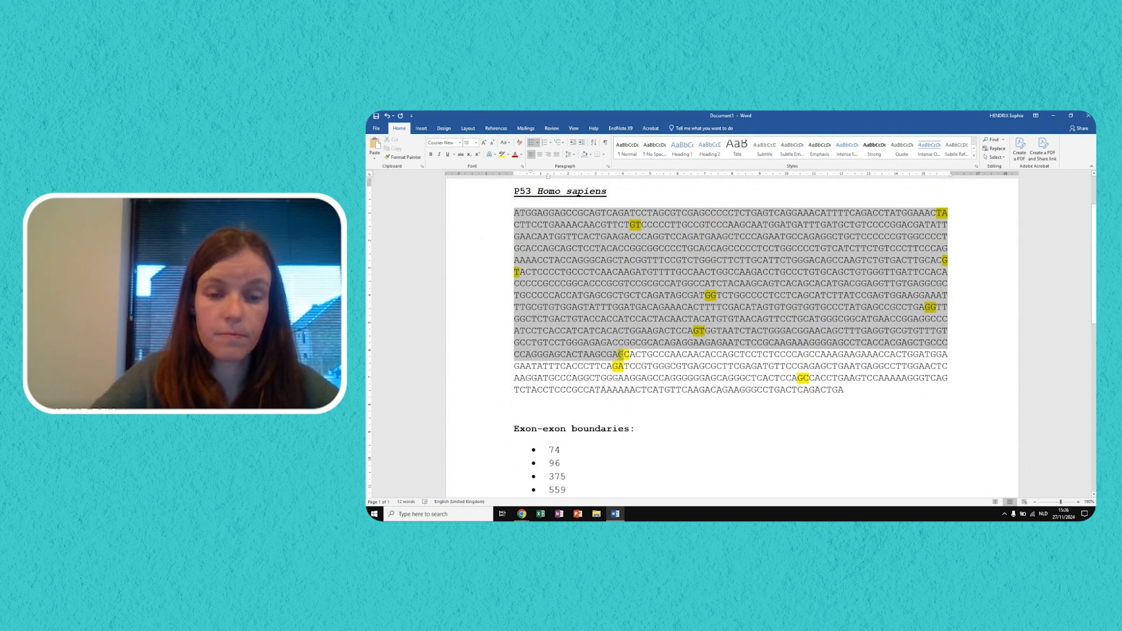
left_click(408, 502)
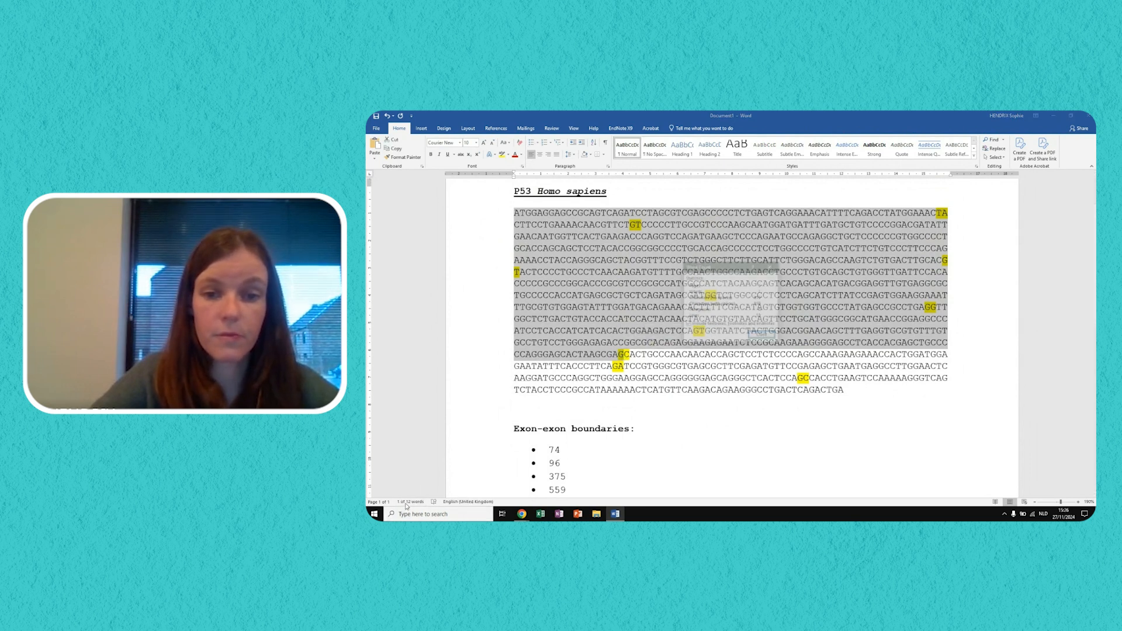
left_click(762, 335)
scroll(630, 430, "down", 1)
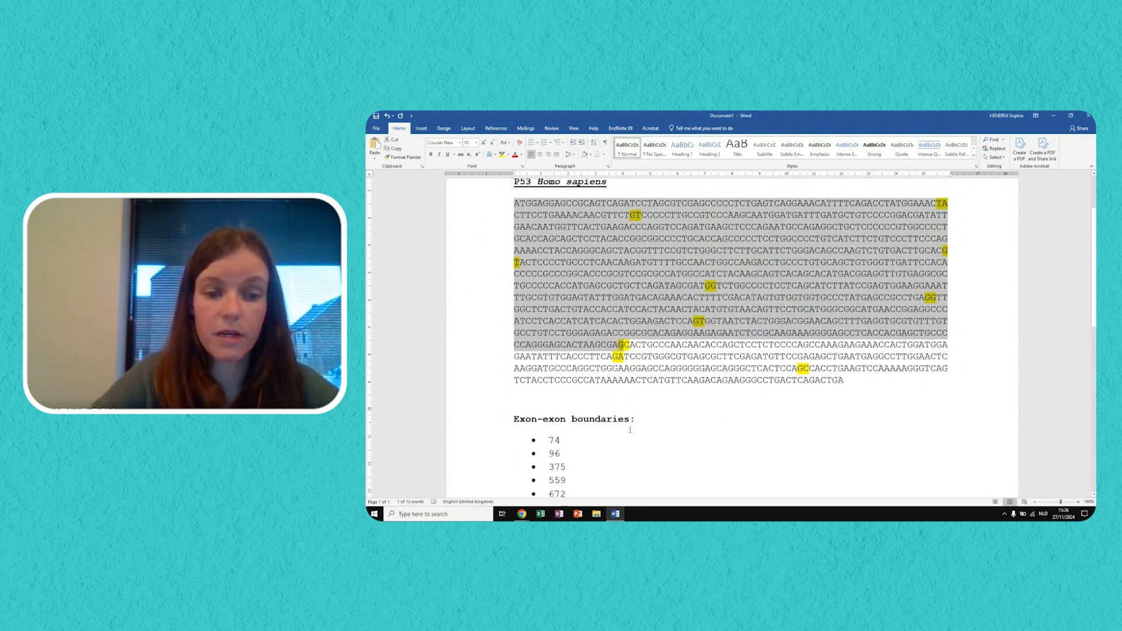
scroll(631, 430, "down", 3)
left_click(550, 373)
type("919")
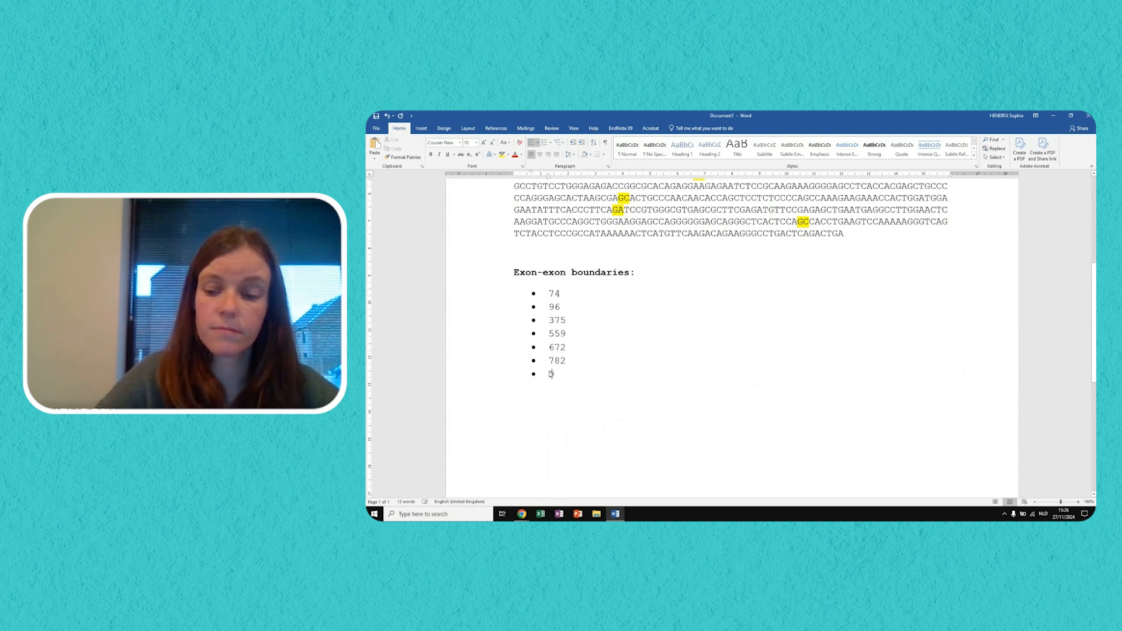
key("Return")
- Count the characters from the sequence start through the G of the eighth highlighted junction, and enter 993 as the eighth bullet
scroll(488, 278, "up", 5)
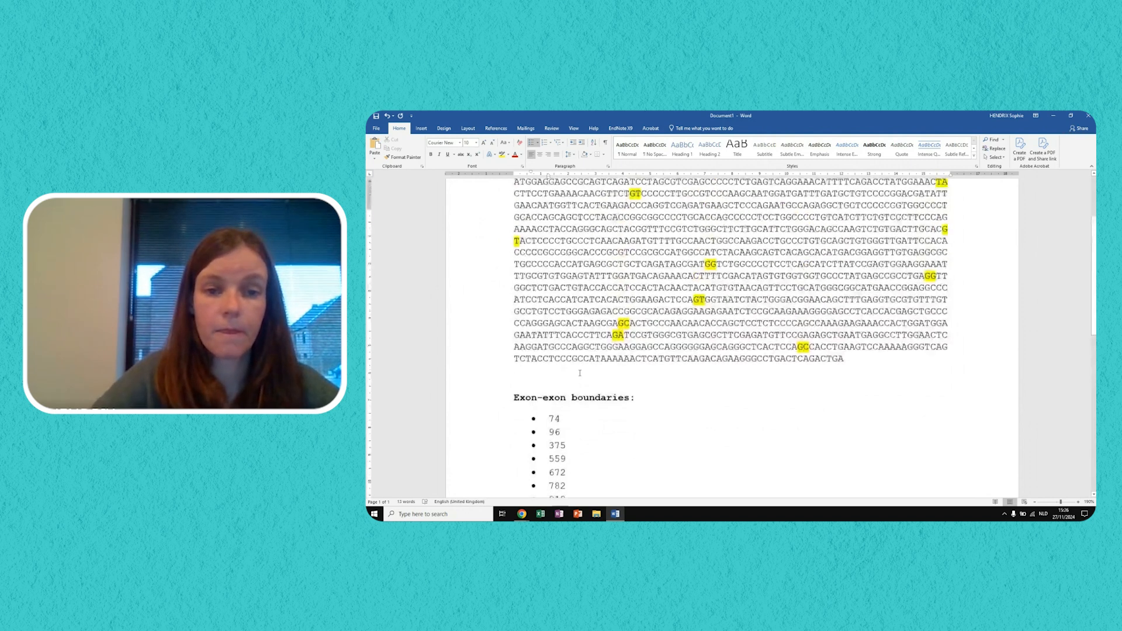
left_click_drag(515, 271, 623, 424)
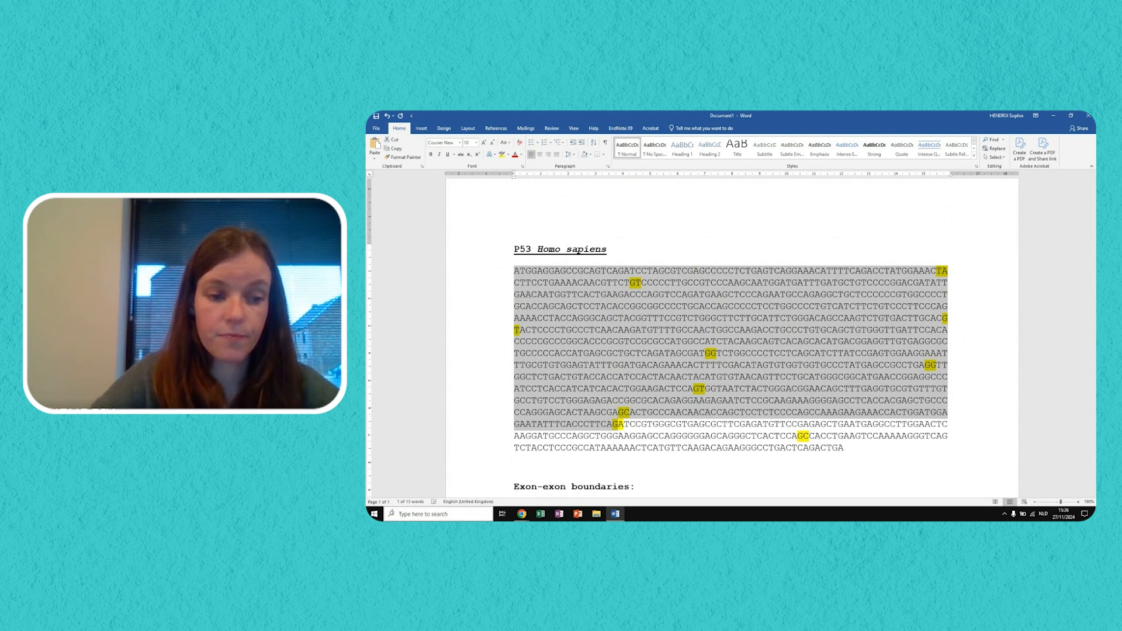
left_click(410, 501)
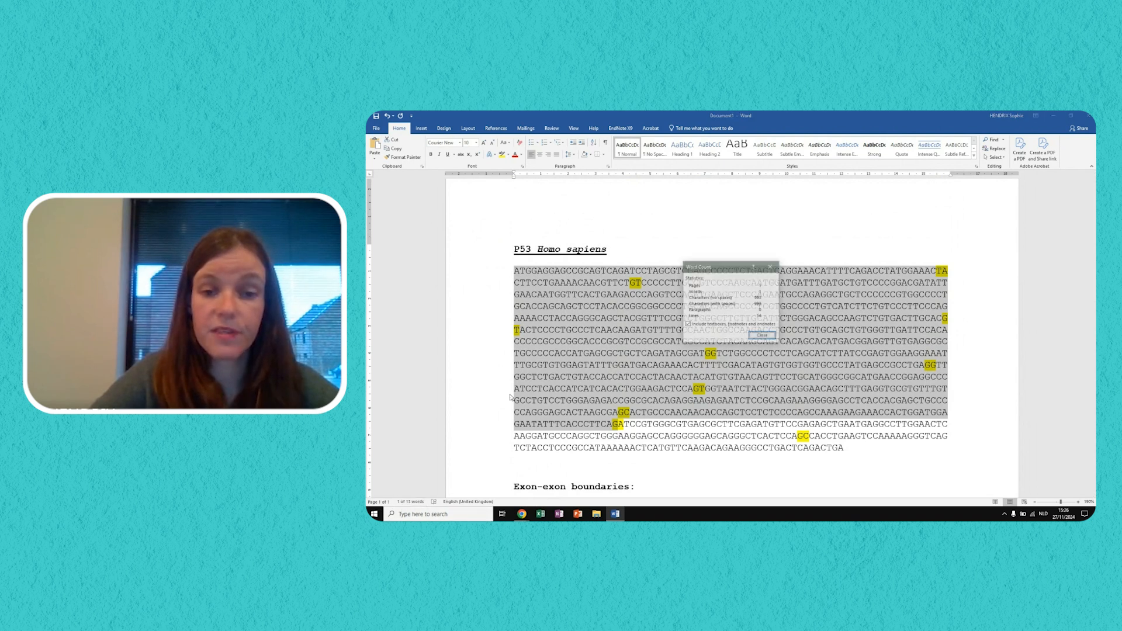
left_click(763, 335)
scroll(552, 249, "down", 10)
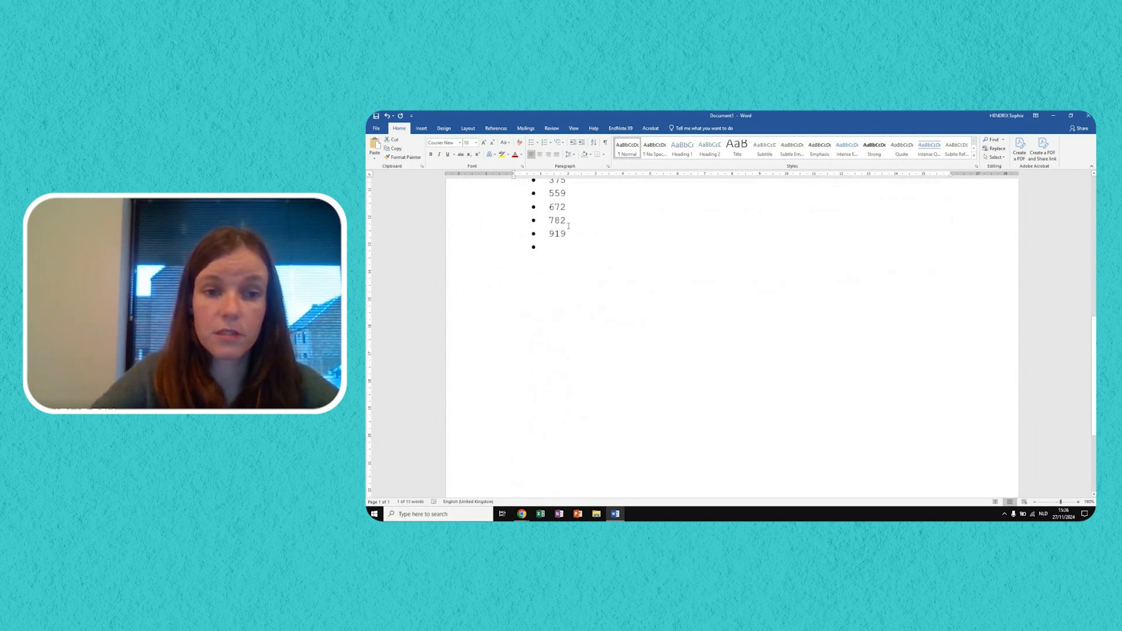
type("993")
key("Return")
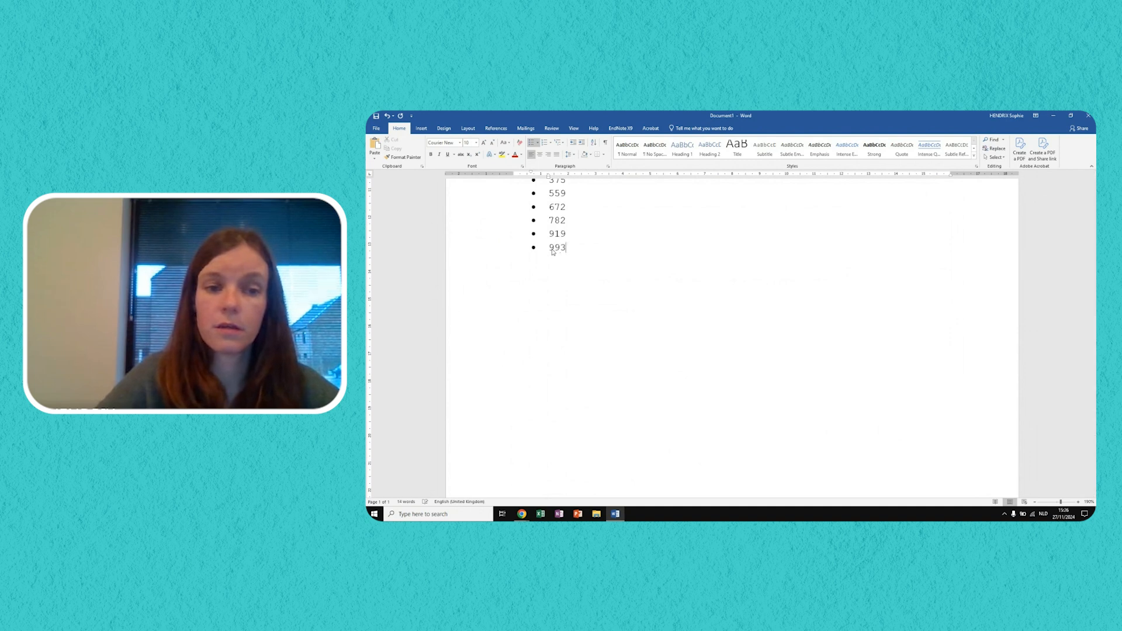
- Count the characters from the sequence start through the G of the ninth highlighted junction, and enter 1100 as the ninth bullet
scroll(553, 251, "up", 8)
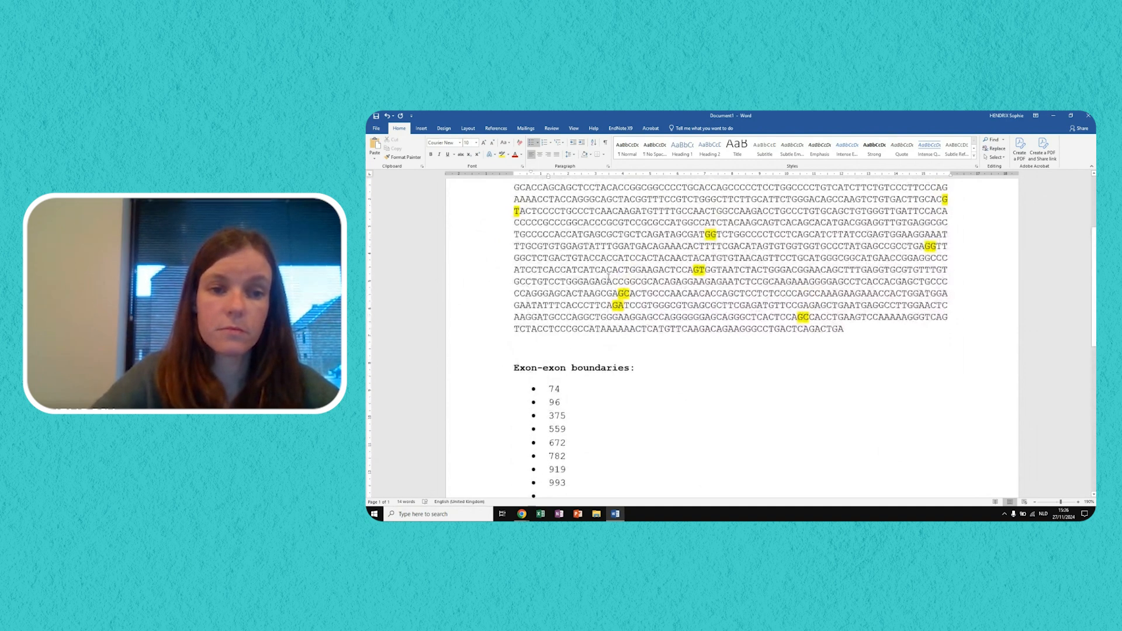
left_click_drag(514, 189, 809, 354)
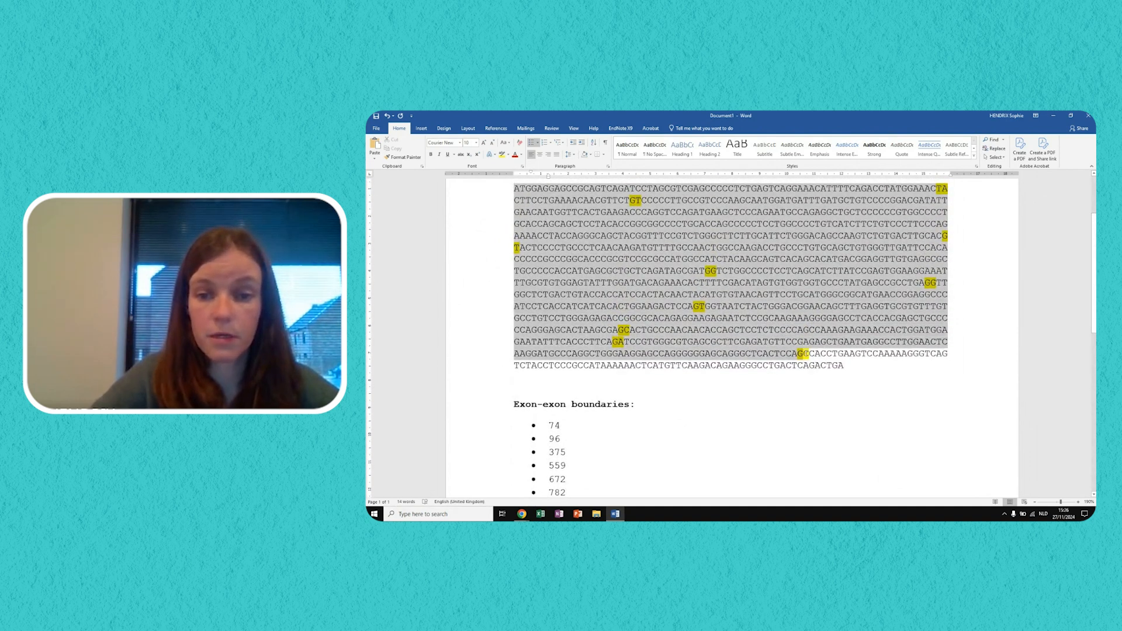
left_click(412, 502)
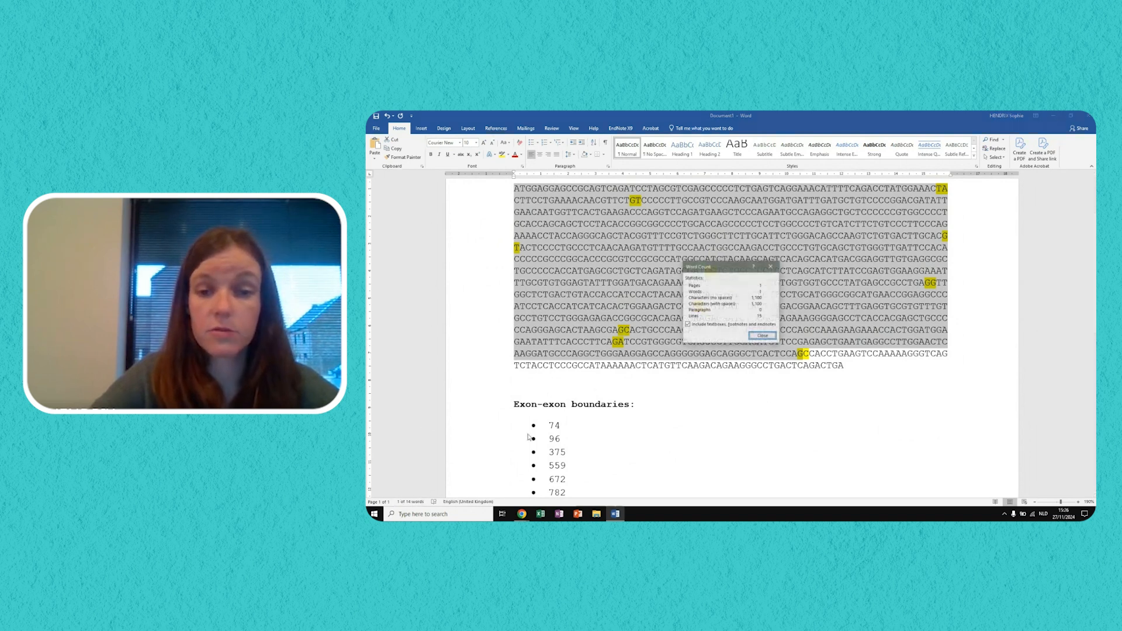
left_click(763, 335)
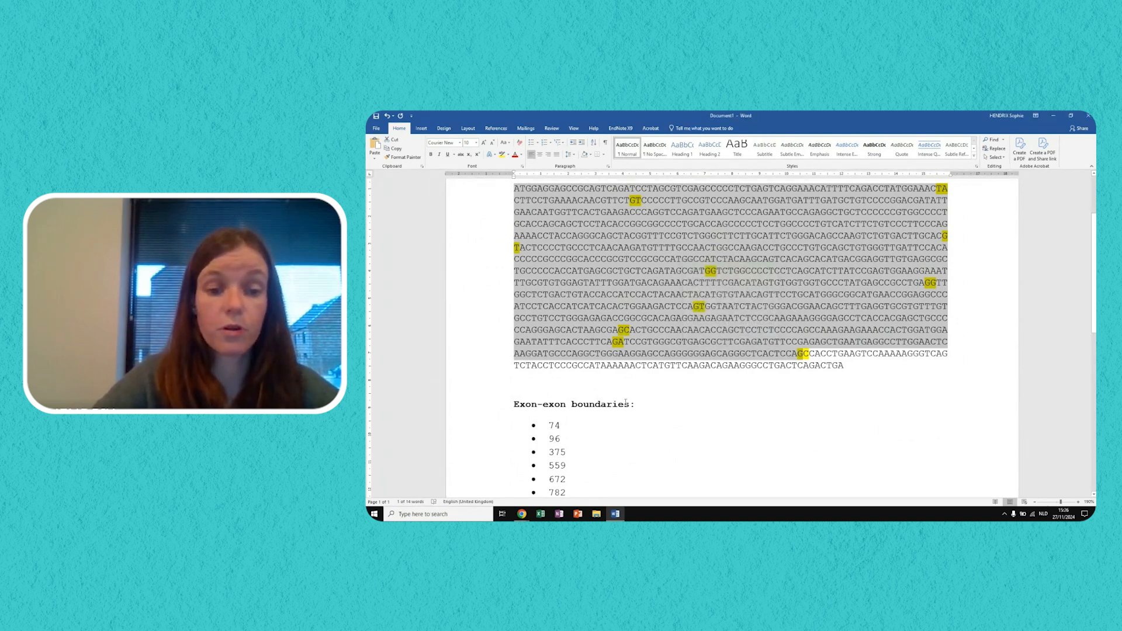
scroll(520, 322, "down", 5)
left_click(563, 275)
type("1100")
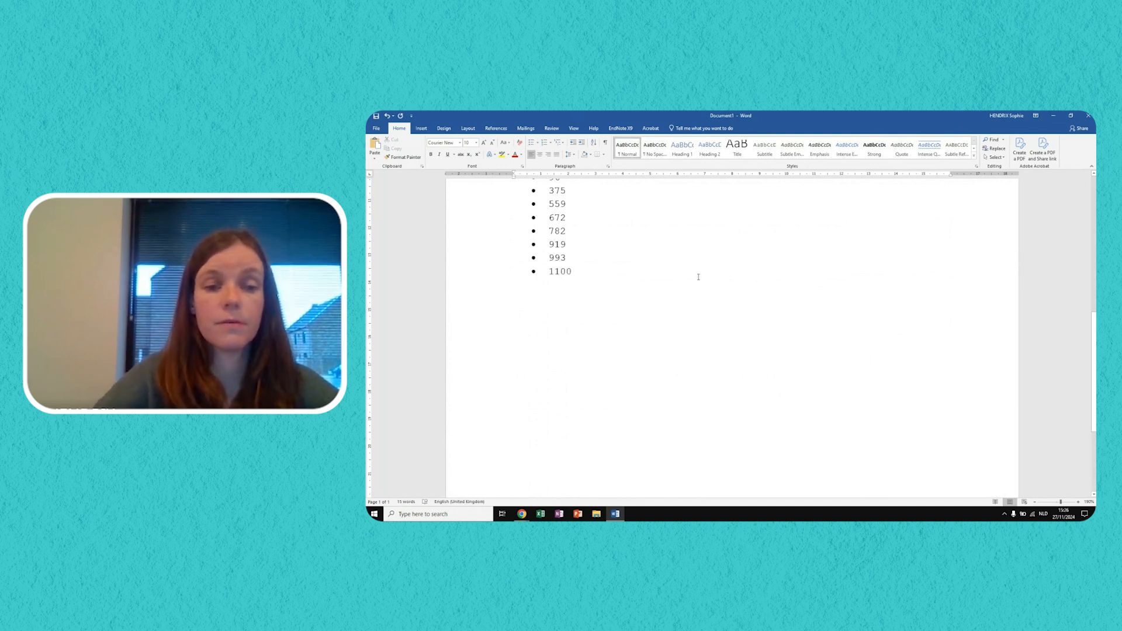
- Switch to Chrome and open the bookmarked Primer3 site in a new tab
scroll(730, 290, "up", 5)
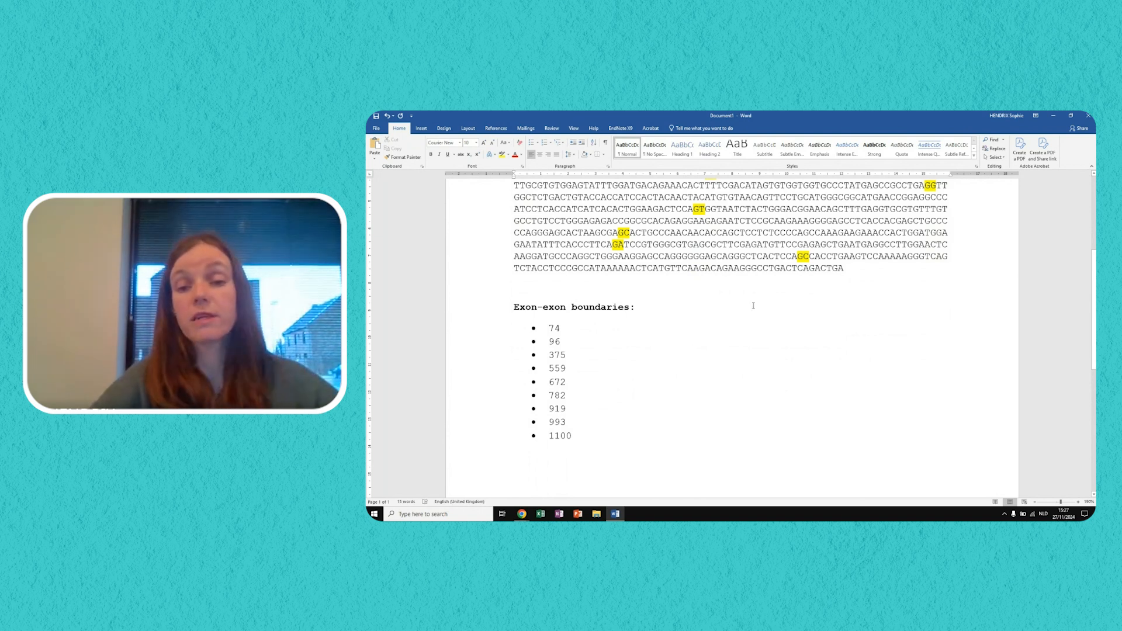
scroll(754, 306, "up", 4)
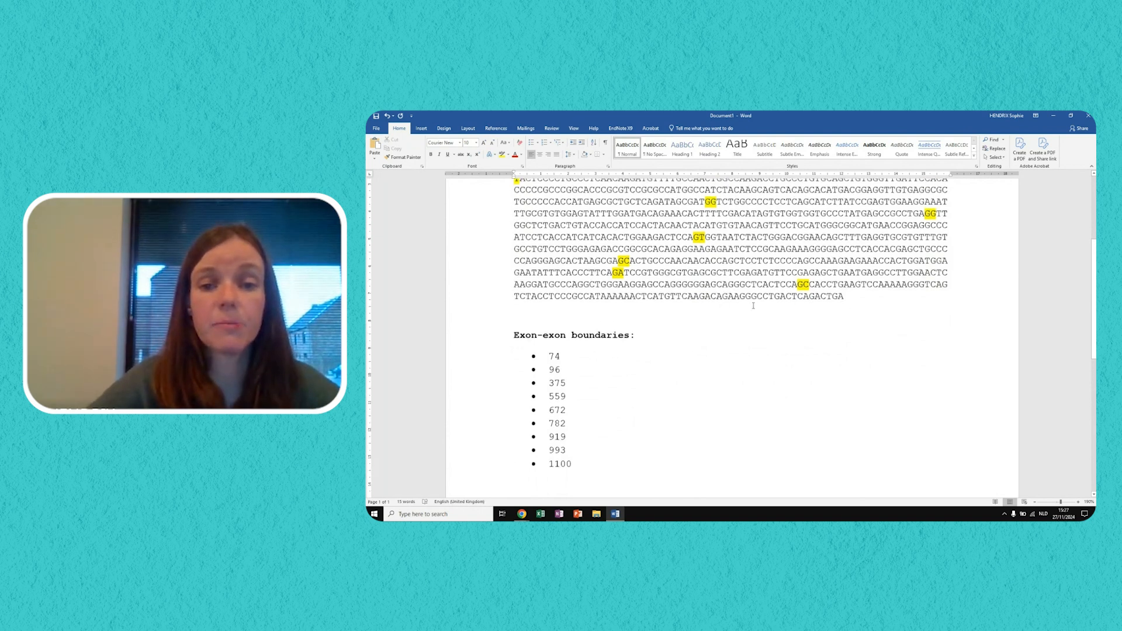
scroll(753, 305, "up", 1)
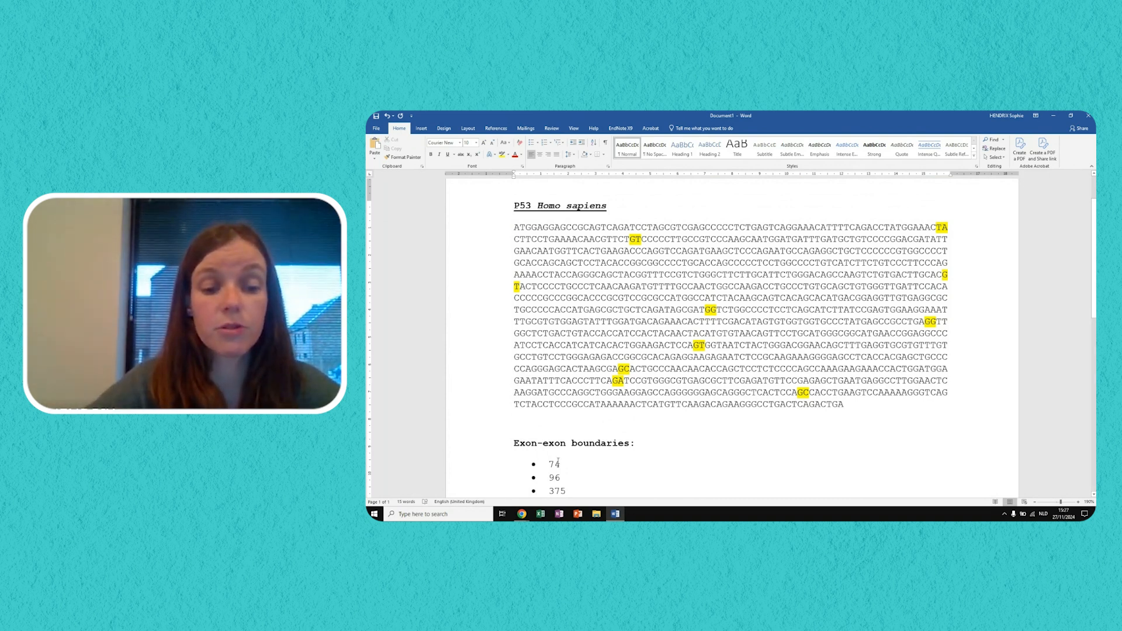
mouse_move(521, 514)
left_click(493, 480)
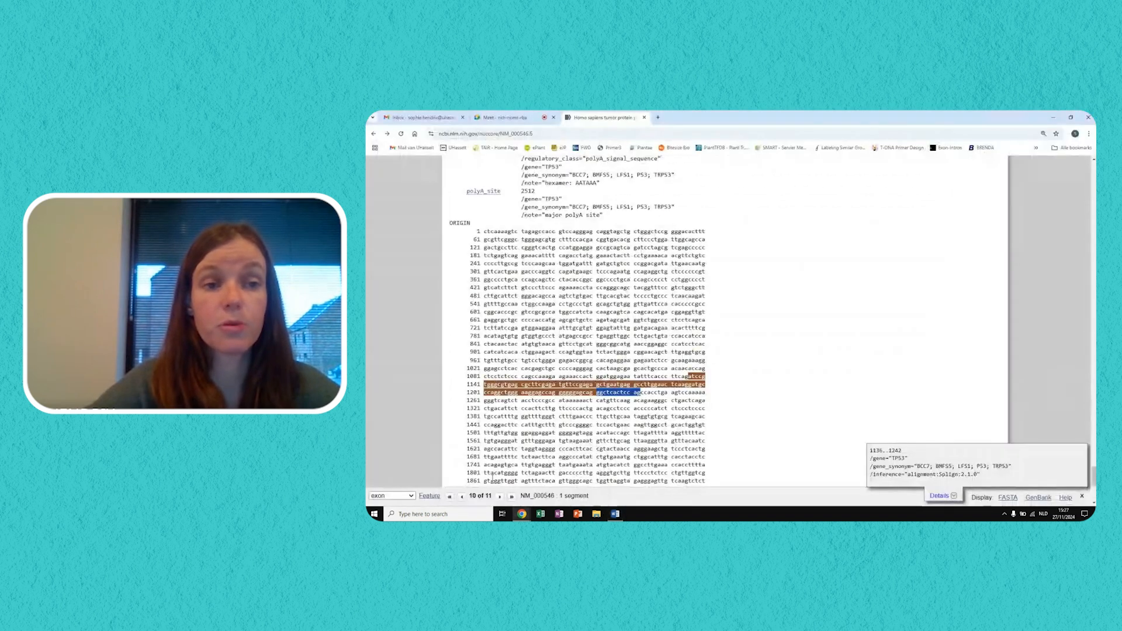
left_click(659, 117)
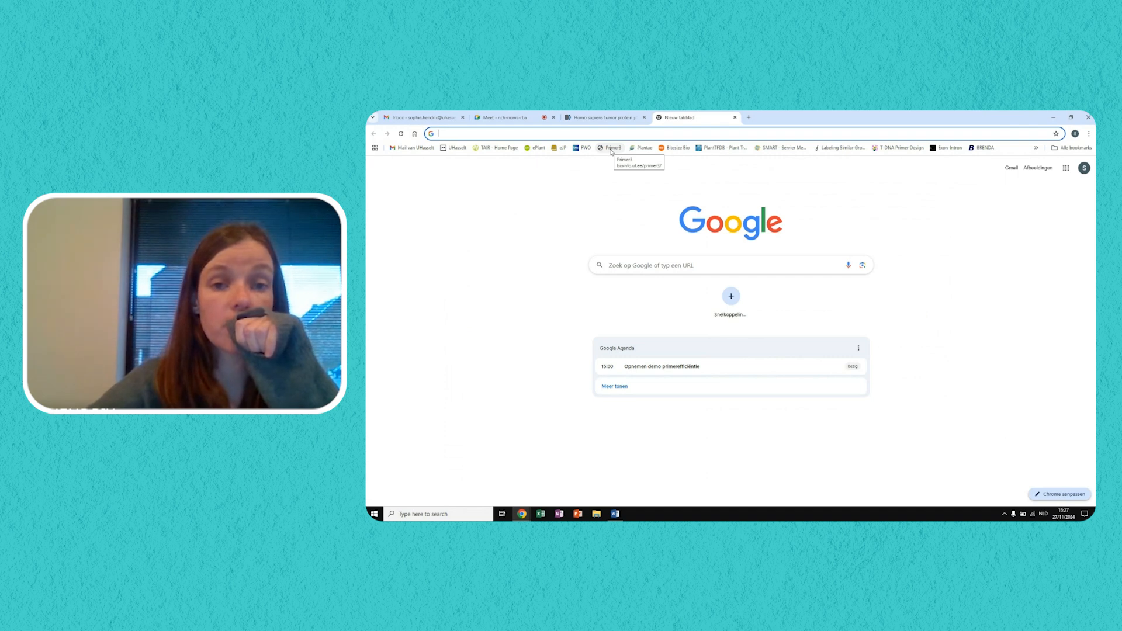
left_click(611, 149)
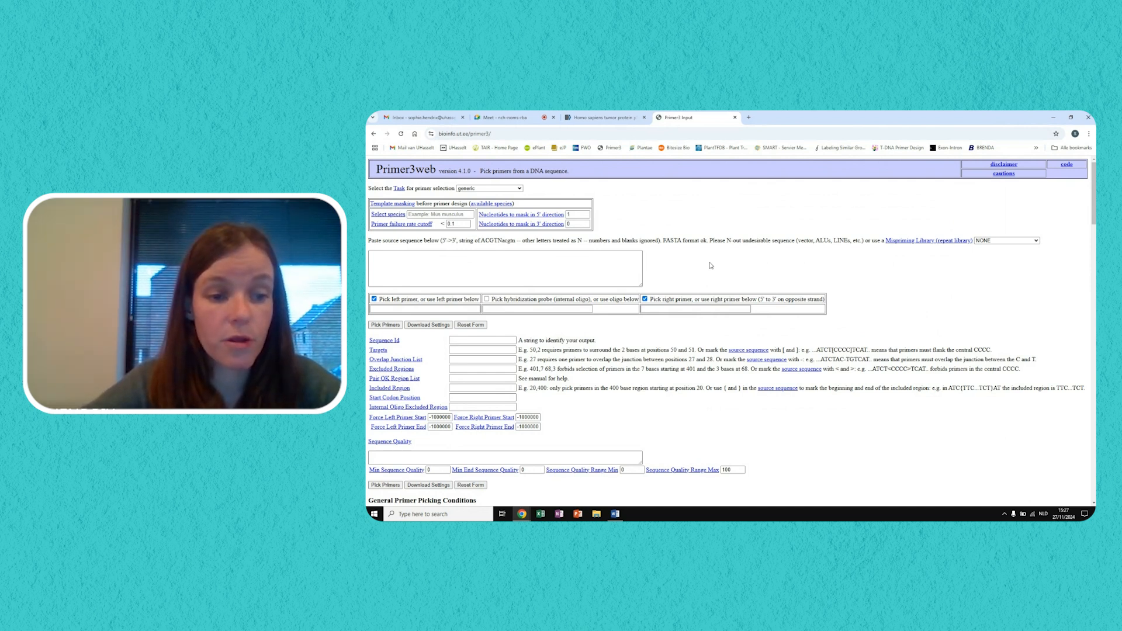
- Examine the Primer3web form's sequence input, general primer picking conditions and penalty weight settings
scroll(711, 266, "down", 4)
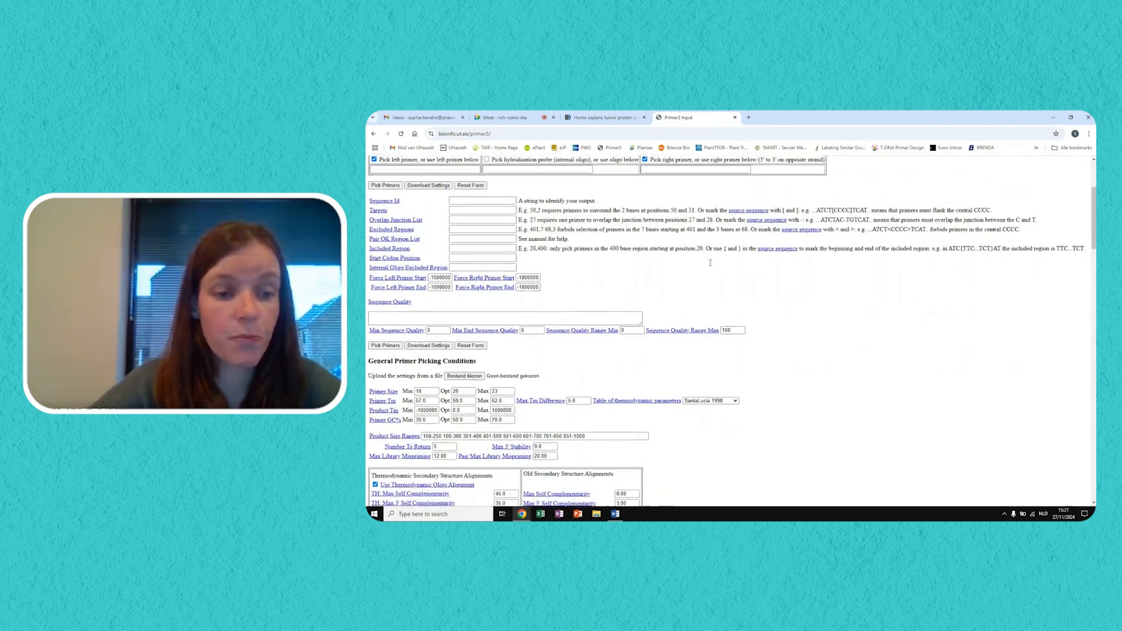
scroll(711, 263, "up", 4)
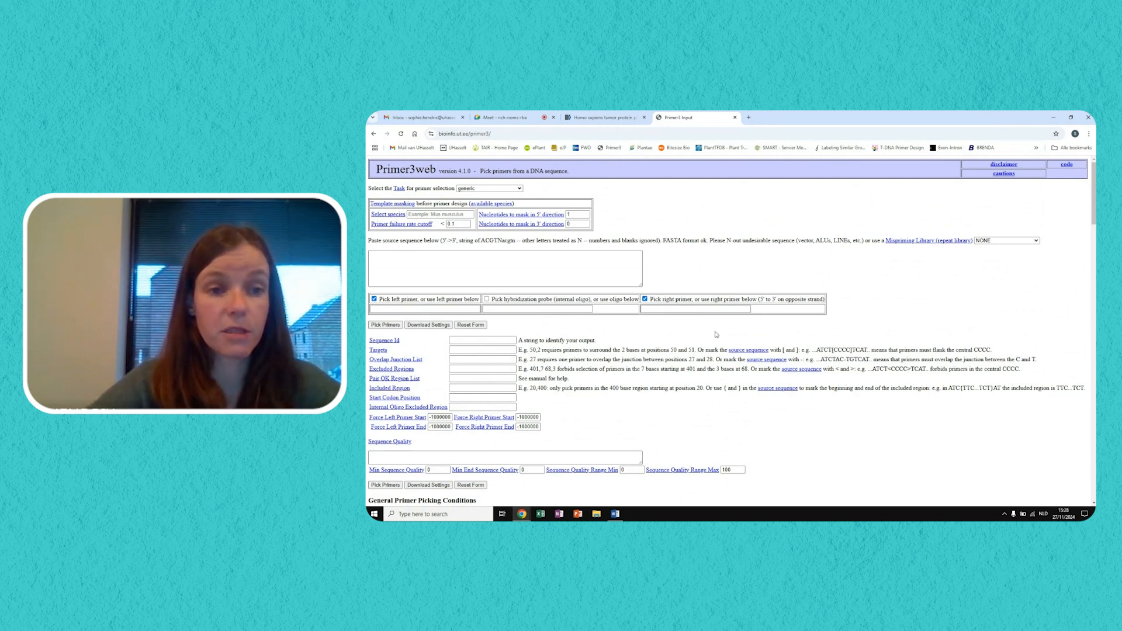
scroll(716, 334, "down", 7)
scroll(716, 335, "down", 20)
scroll(716, 334, "down", 5)
scroll(716, 334, "up", 7)
scroll(716, 334, "up", 4)
scroll(716, 335, "up", 1)
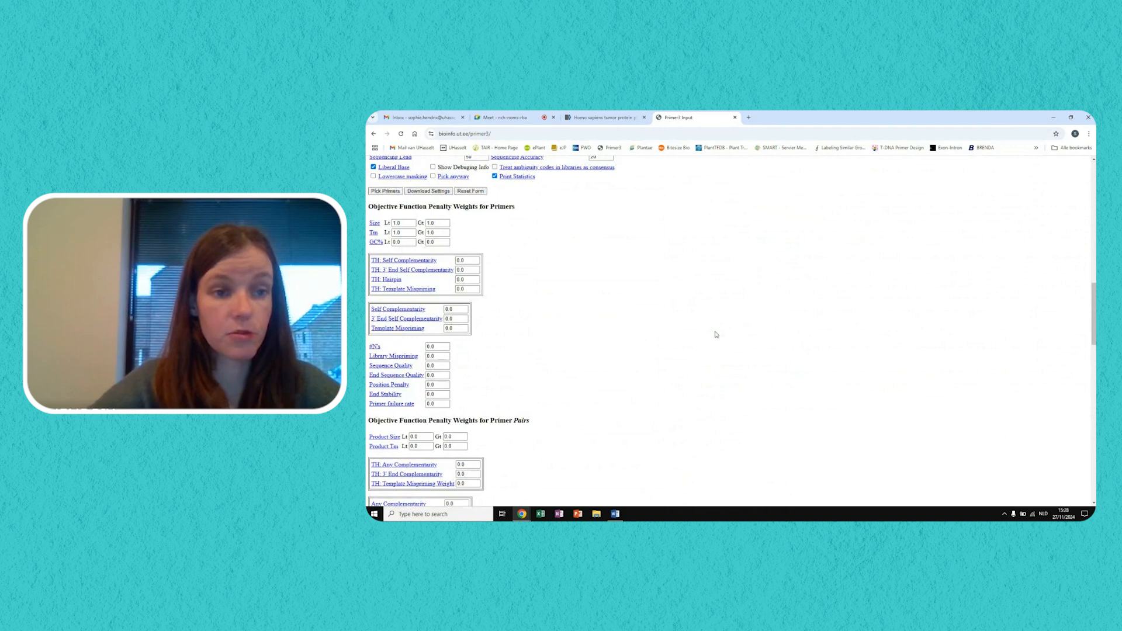
scroll(716, 334, "up", 1)
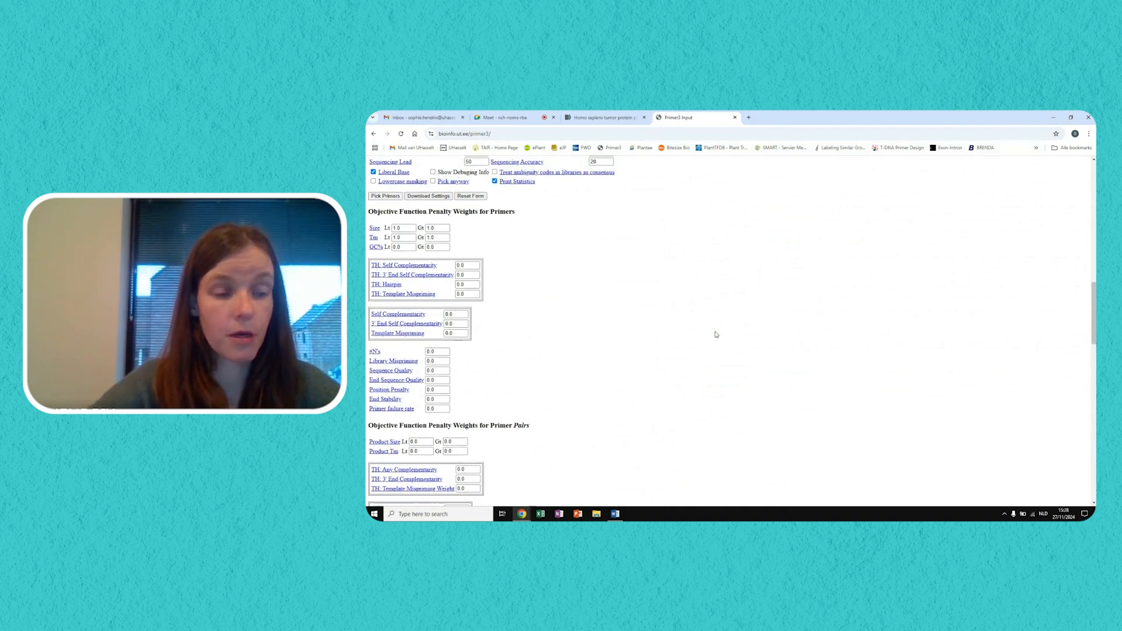
scroll(716, 335, "up", 4)
scroll(716, 335, "up", 3)
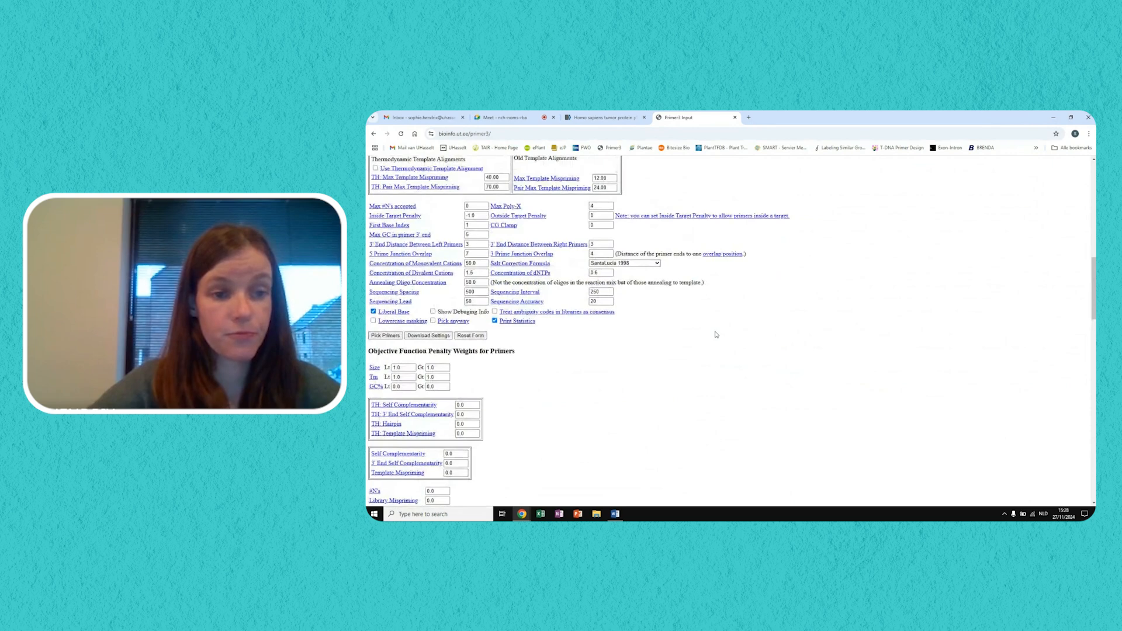
scroll(716, 334, "up", 5)
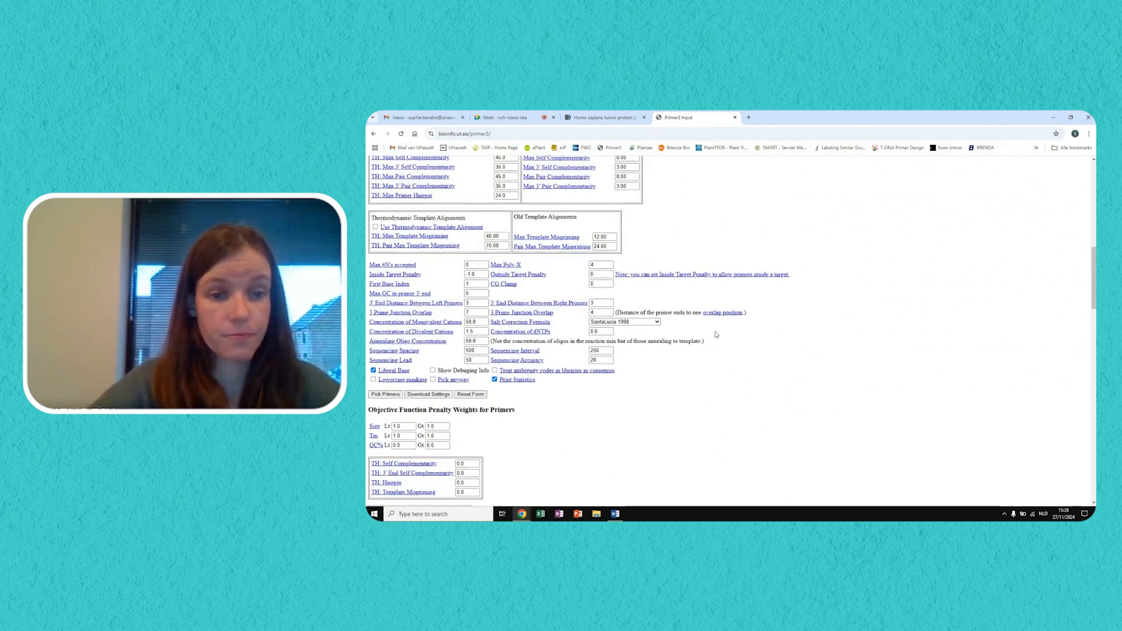
scroll(716, 335, "up", 4)
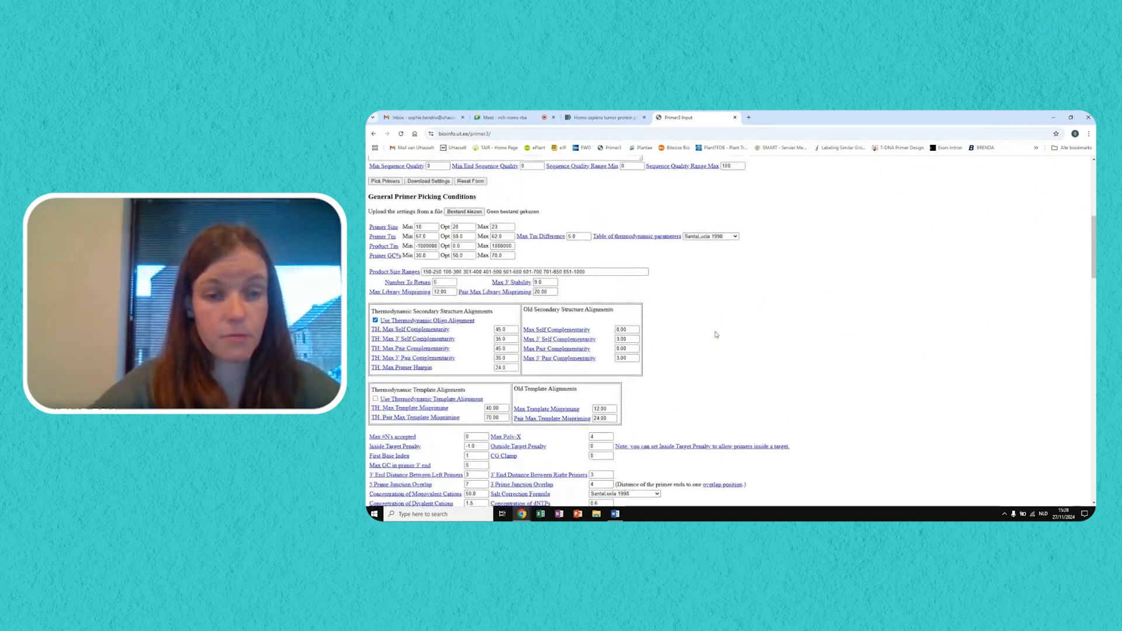
scroll(716, 335, "up", 7)
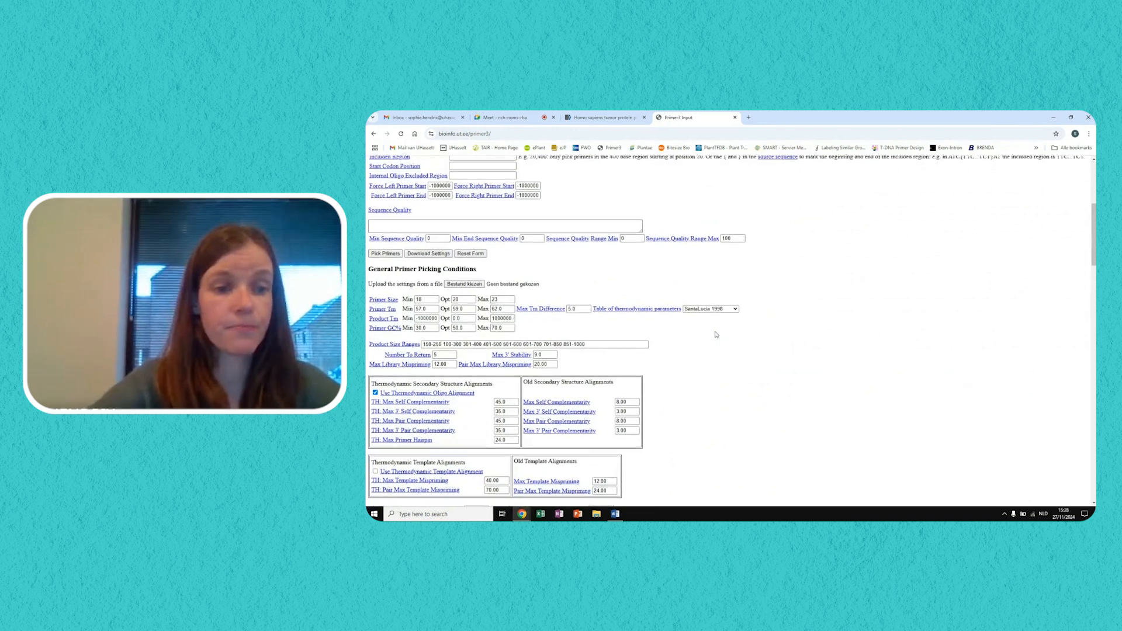
scroll(716, 335, "up", 1)
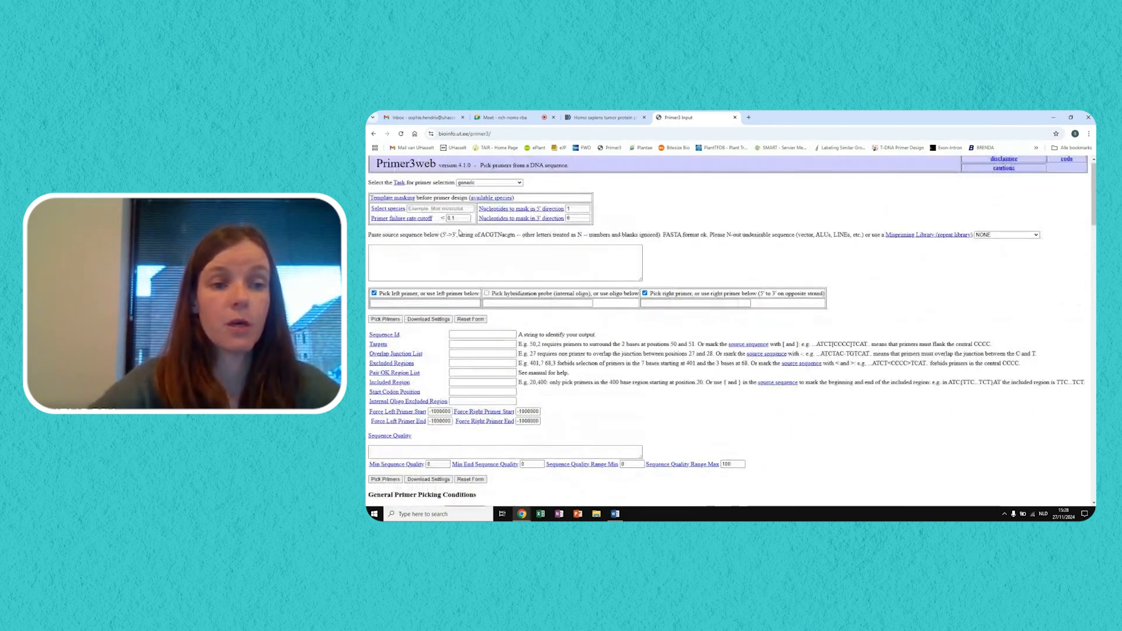
- Copy the complete P53 Homo sapiens coding sequence from the Word document and paste it into Primer3web's source sequence box in Chrome
left_click(382, 251)
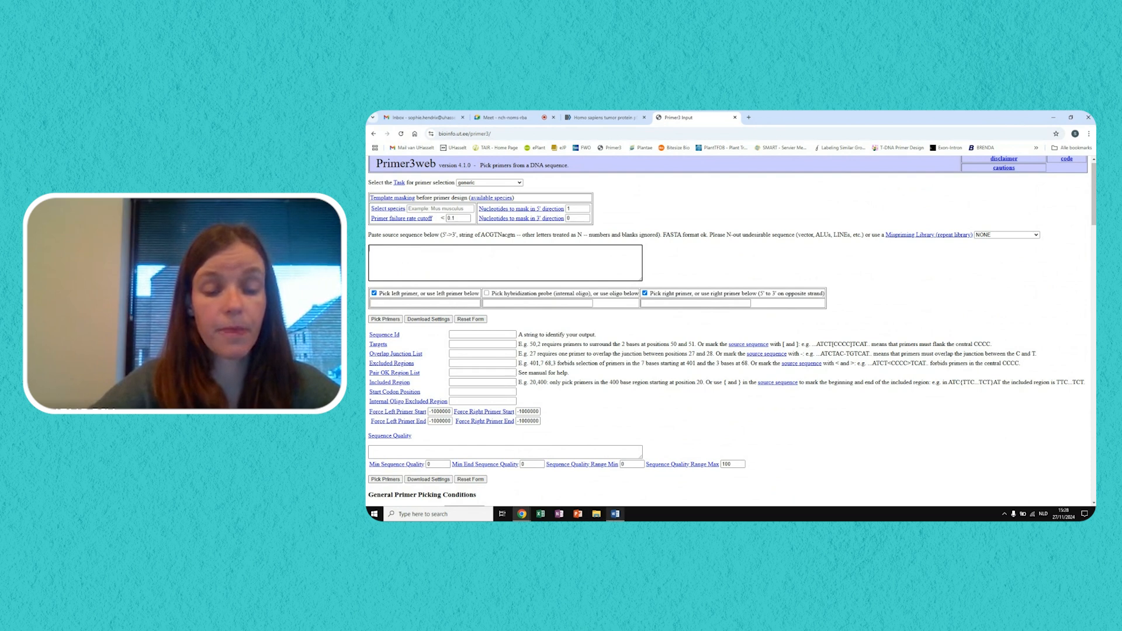
left_click(615, 514)
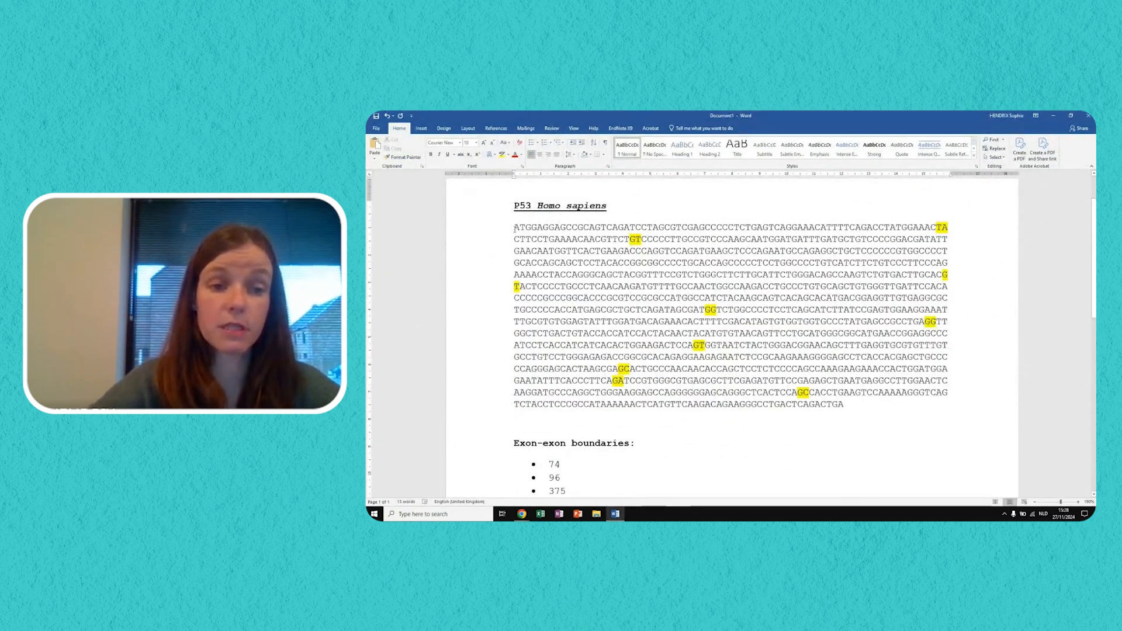
left_click_drag(515, 228, 939, 424)
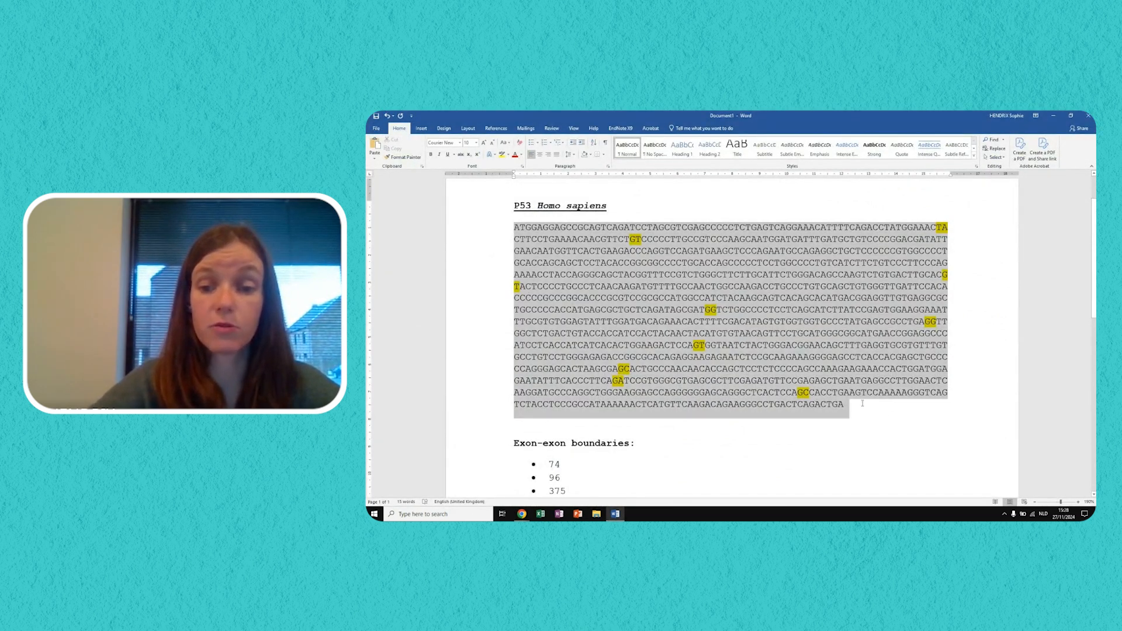
left_click_drag(862, 403, 859, 407)
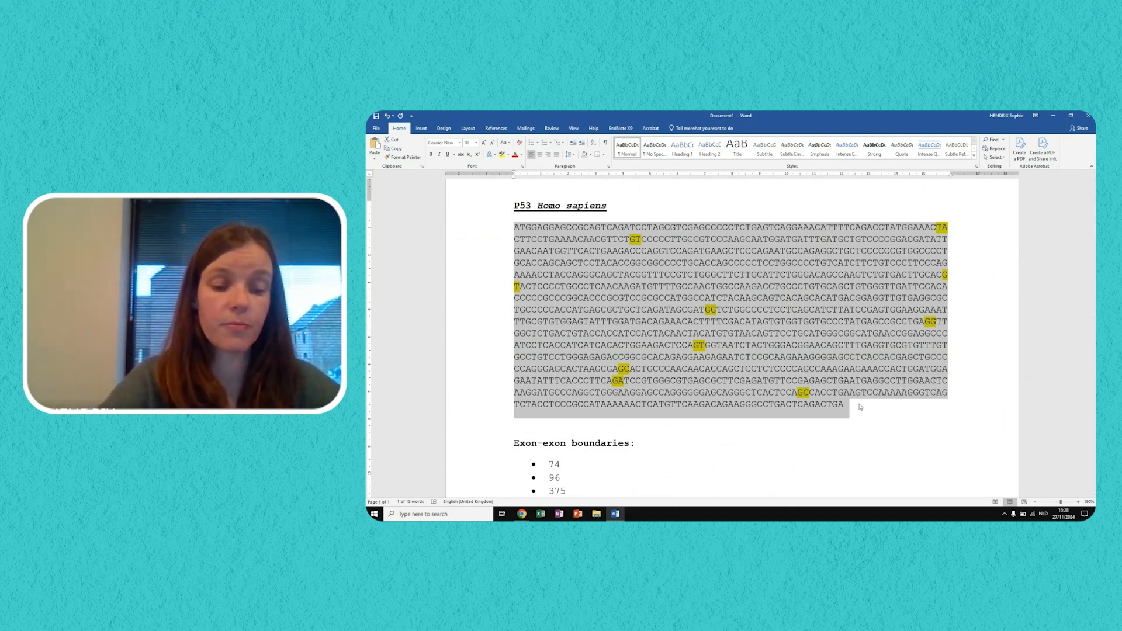
left_click(523, 515)
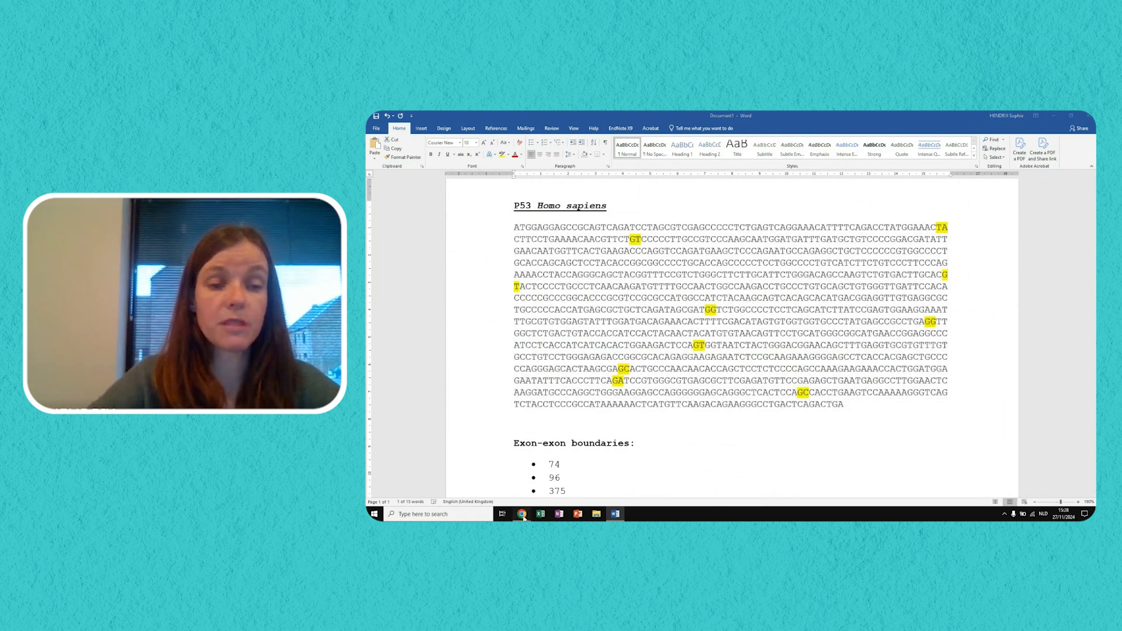
left_click(515, 476)
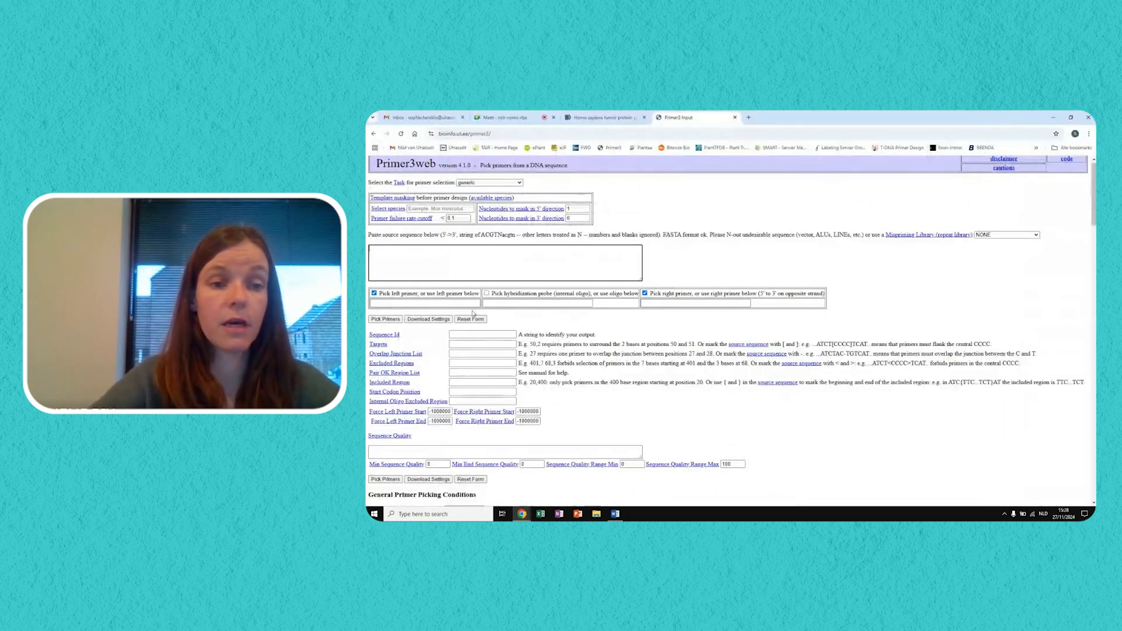
left_click(492, 267)
key("ctrl+v")
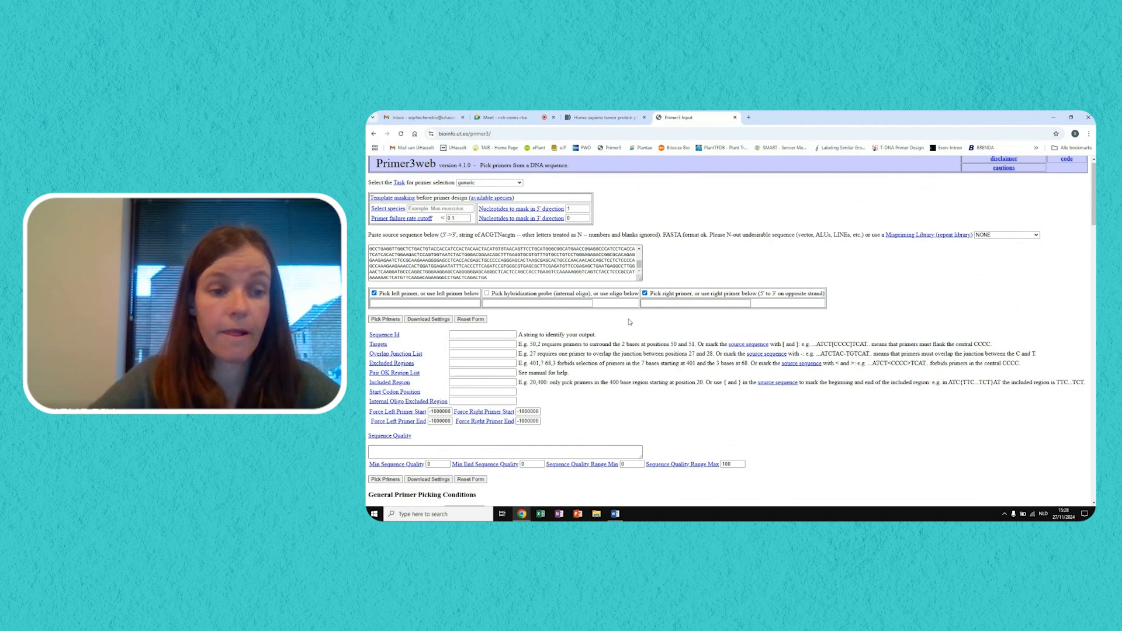
- Set the maximum primer size to 25 in the general primer picking conditions
scroll(629, 322, "down", 2)
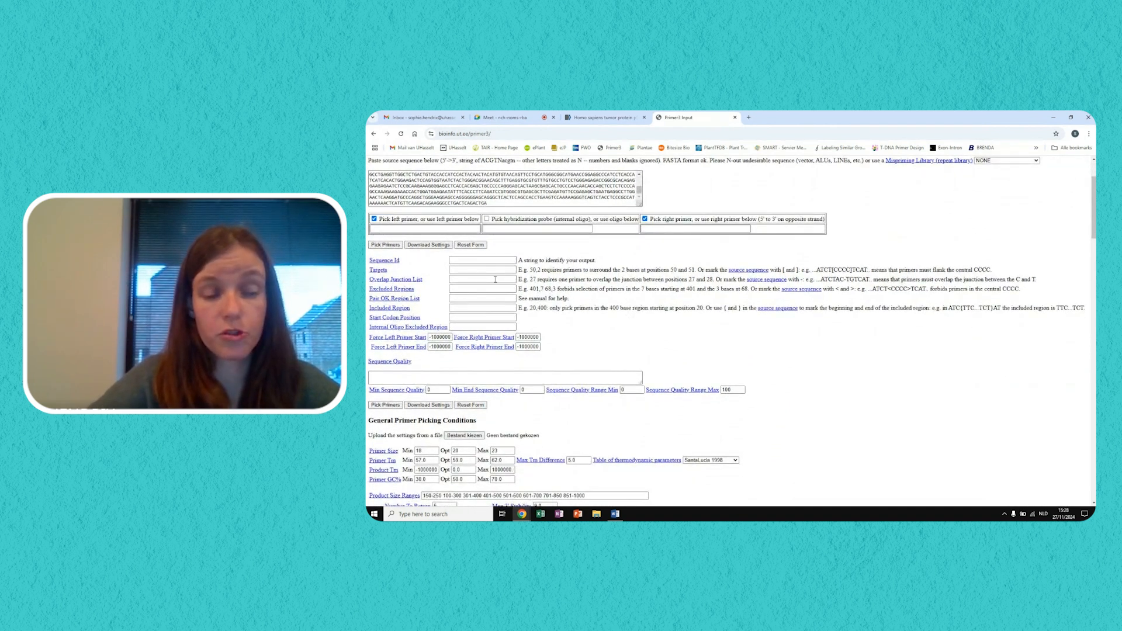
scroll(495, 279, "down", 1)
scroll(495, 280, "down", 3)
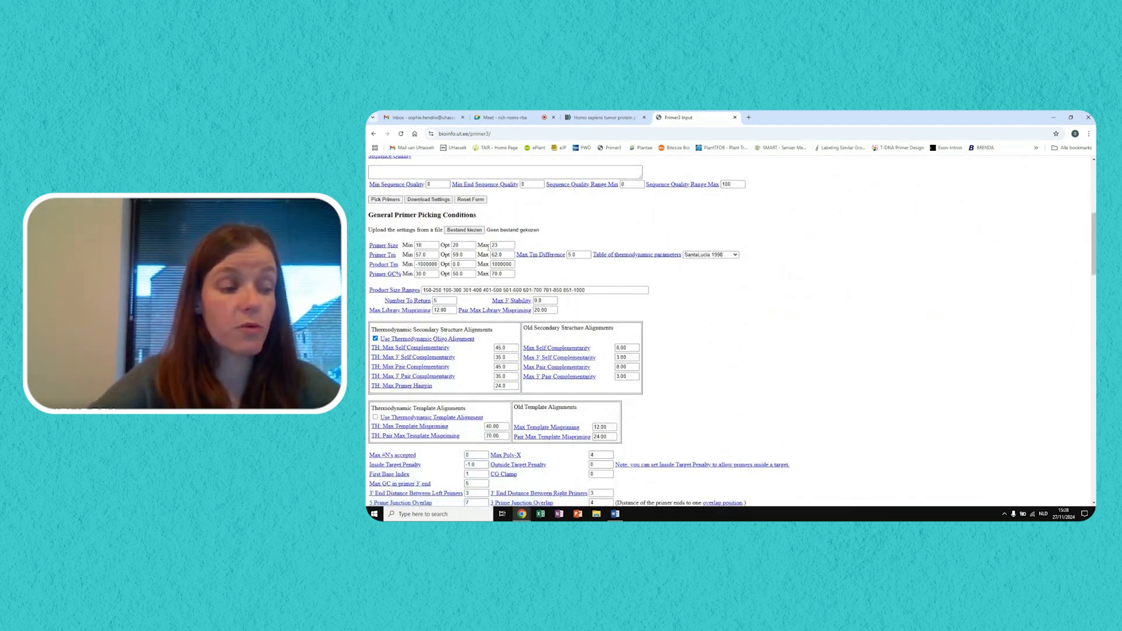
double_click(435, 245)
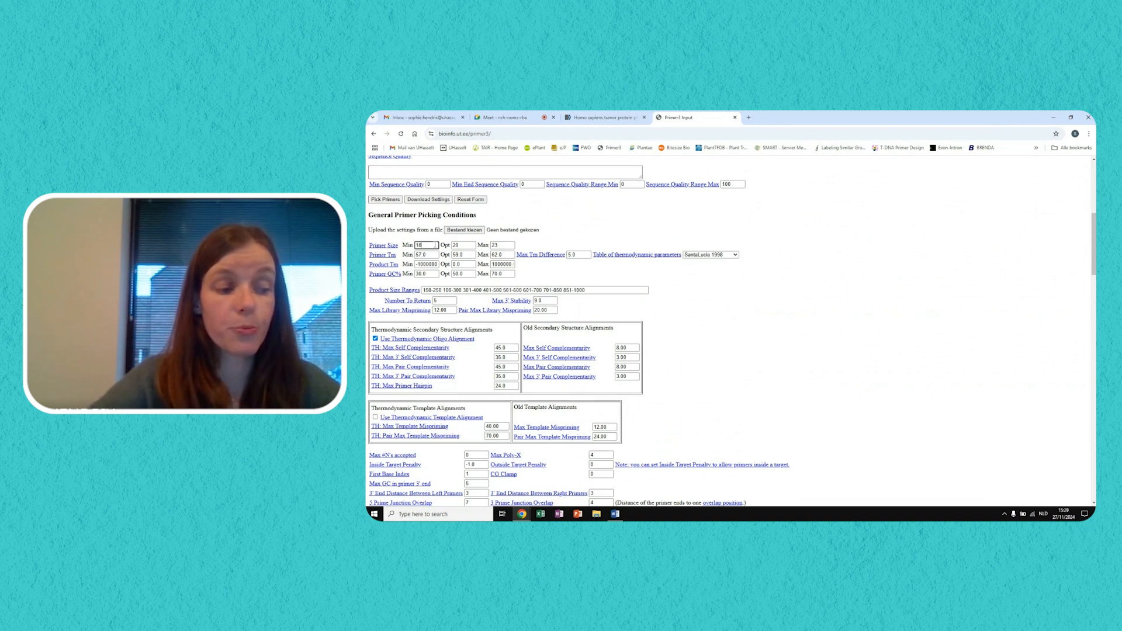
double_click(423, 246)
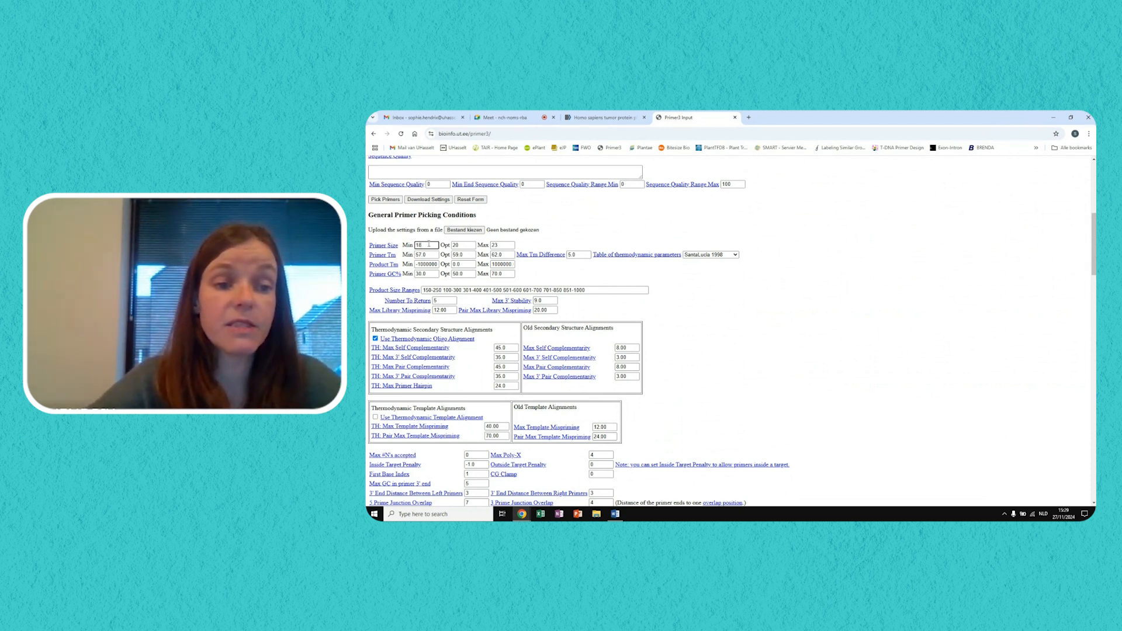
double_click(471, 245)
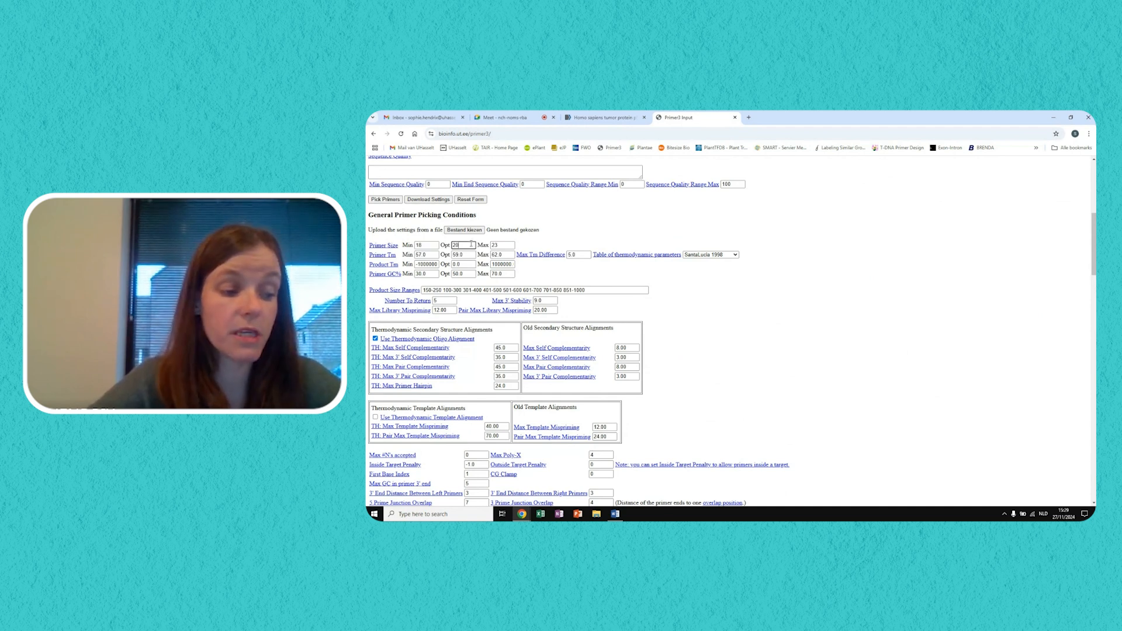
left_click(505, 245)
key("BackSpace")
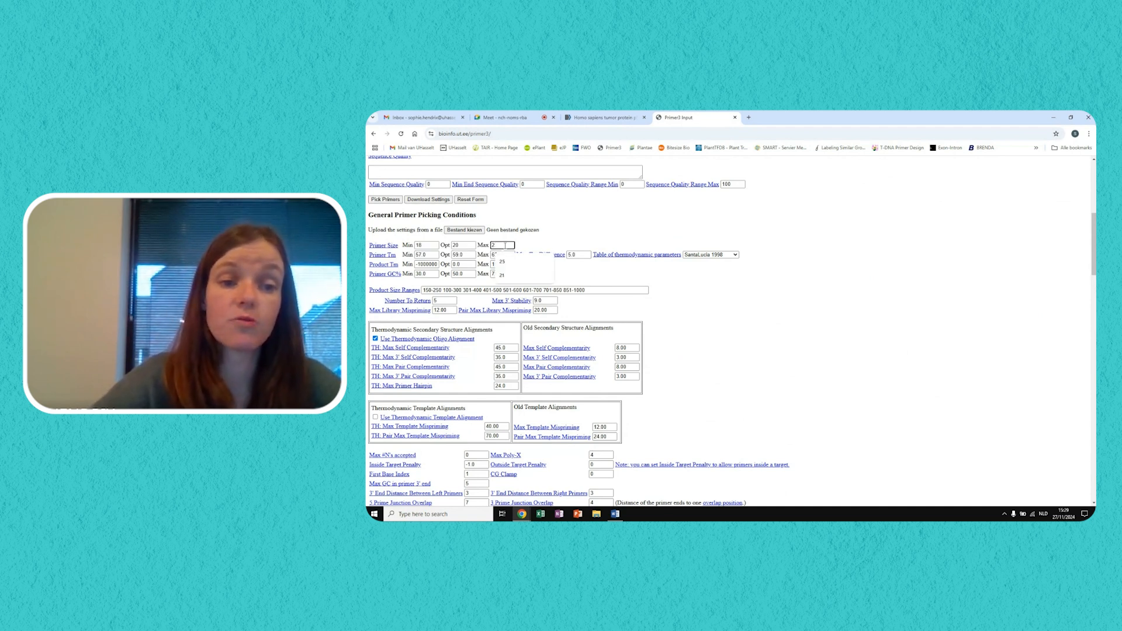
type("5")
left_click(617, 238)
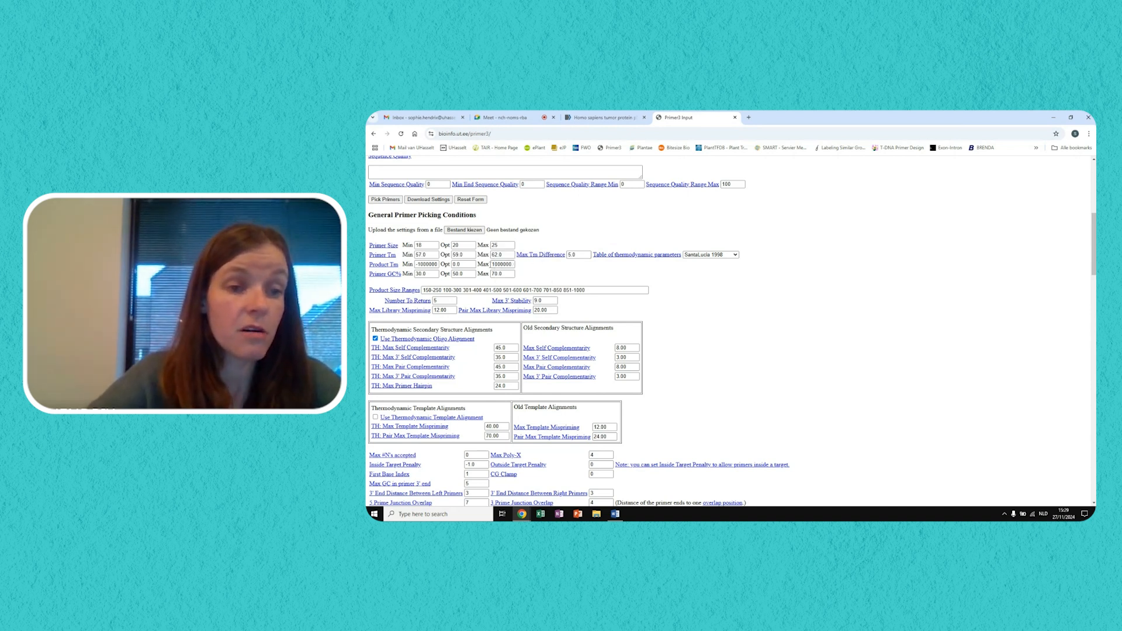
- Set the primer melting temperature to a minimum of 59, an optimum of 60 and a maximum of 61
left_click(430, 255)
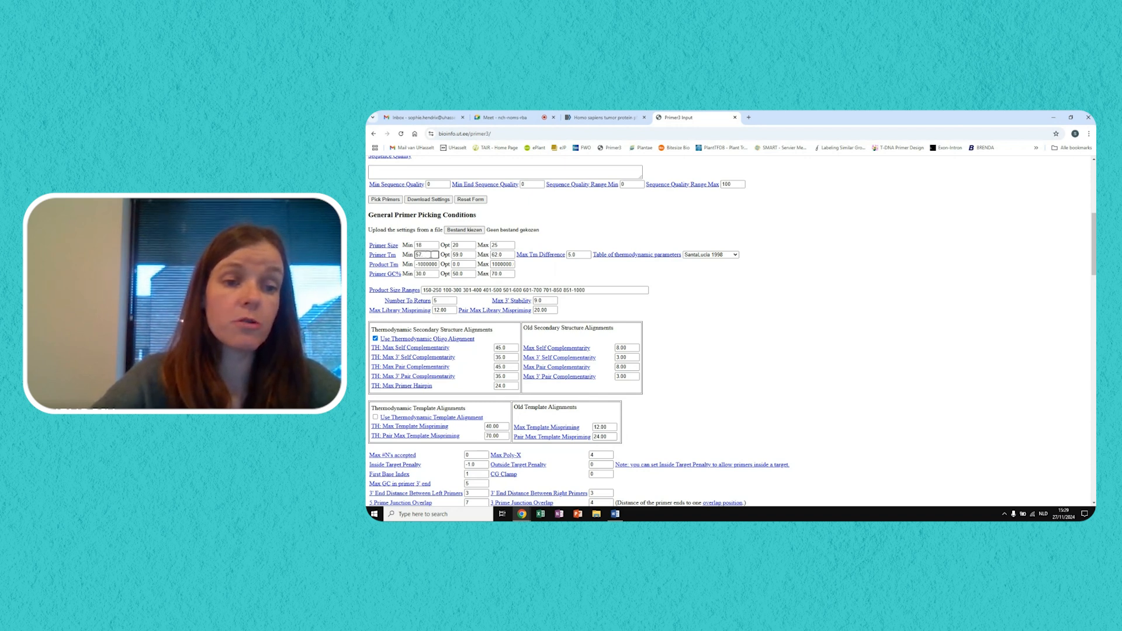
key("BackSpace")
type("9")
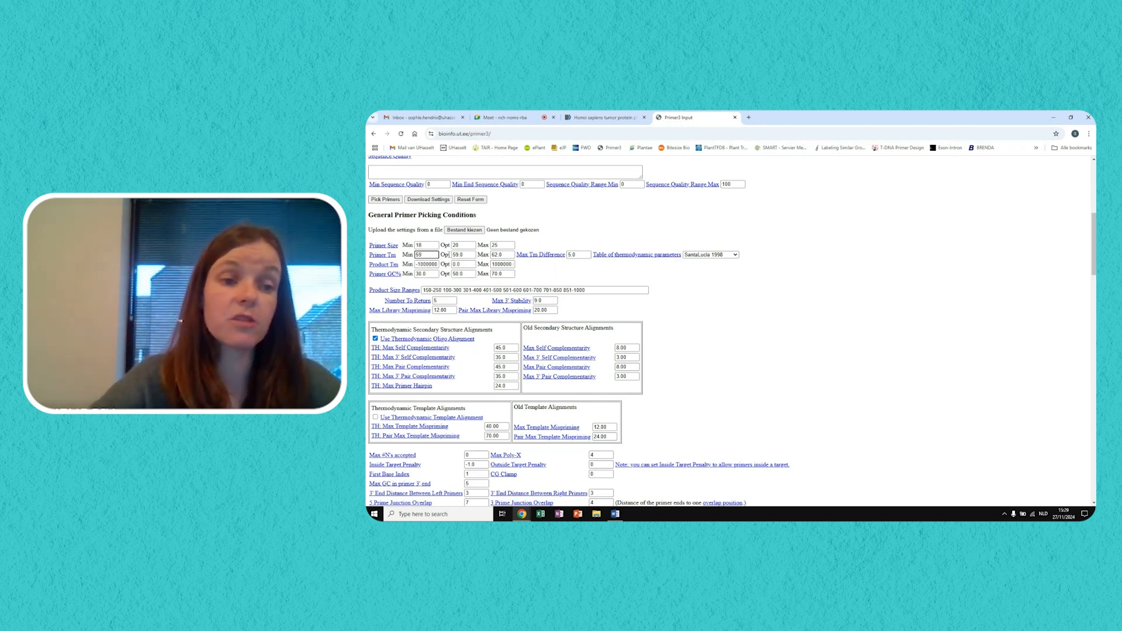
left_click(474, 255)
key("BackSpace")
key("BackSpace")
type("60")
left_click(506, 254)
key("BackSpace")
type("1")
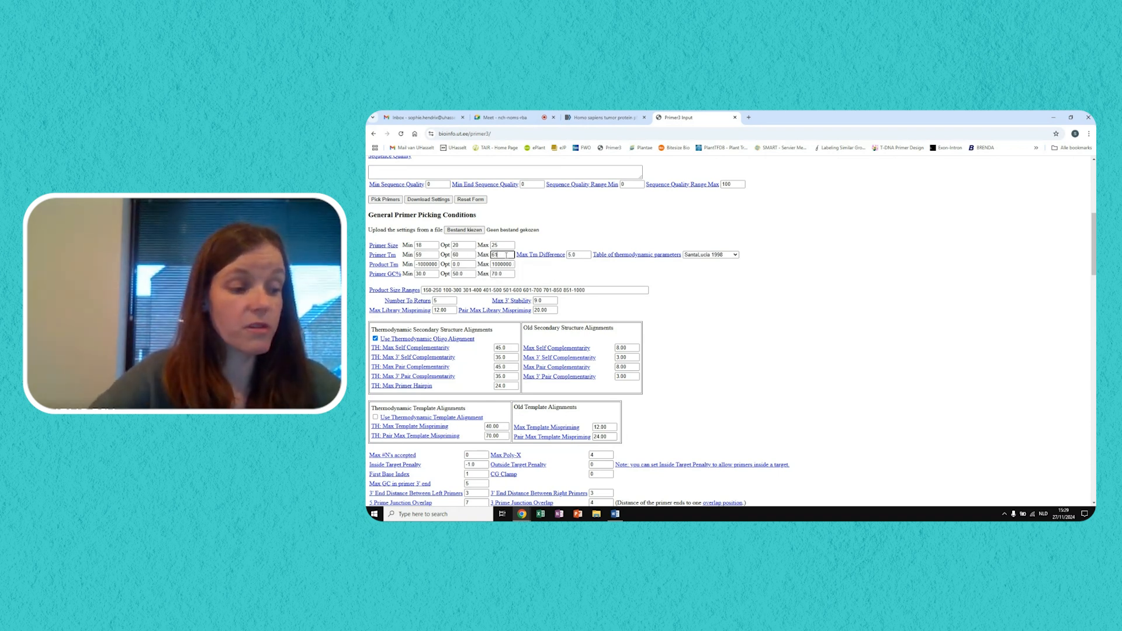
left_click(652, 283)
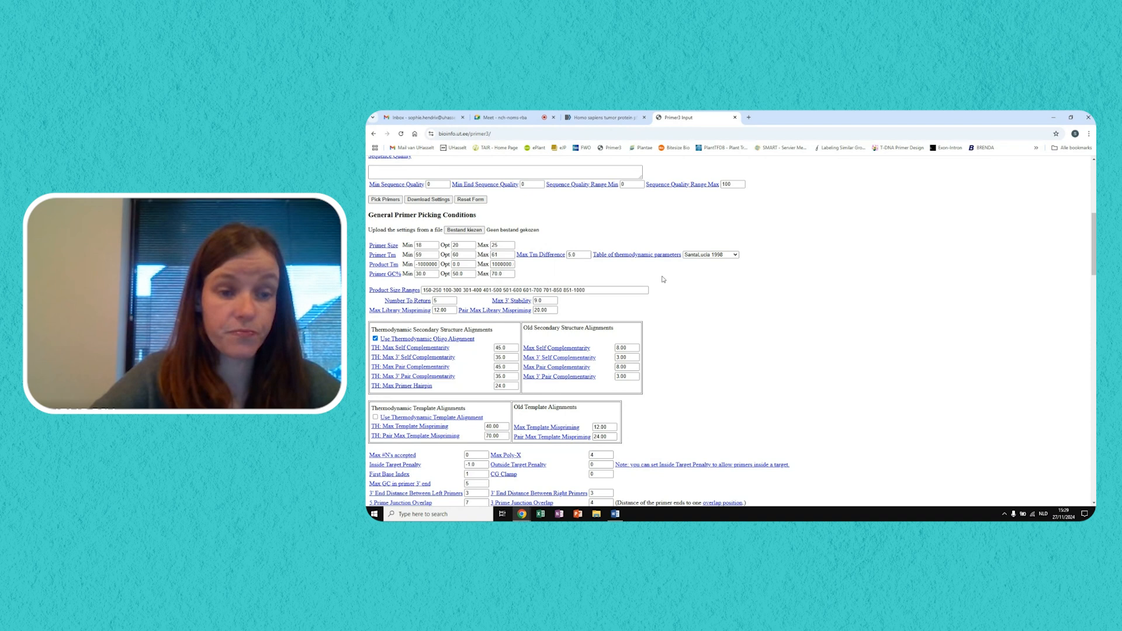
- Set the primer GC percentage to a minimum of 40 and a maximum of 60
double_click(429, 273)
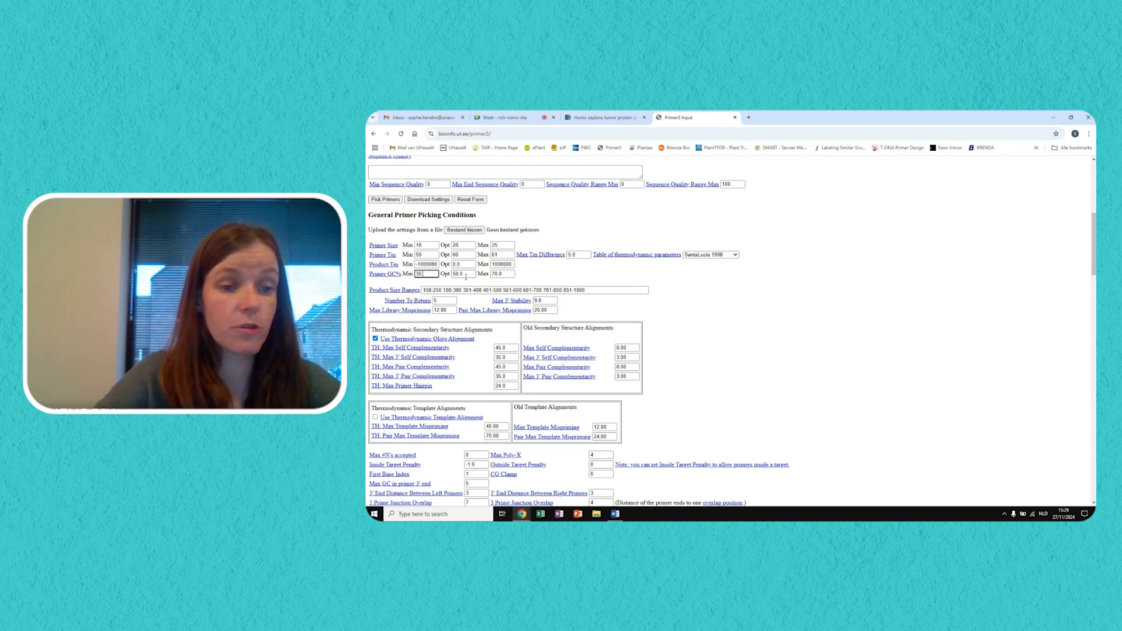
type("40")
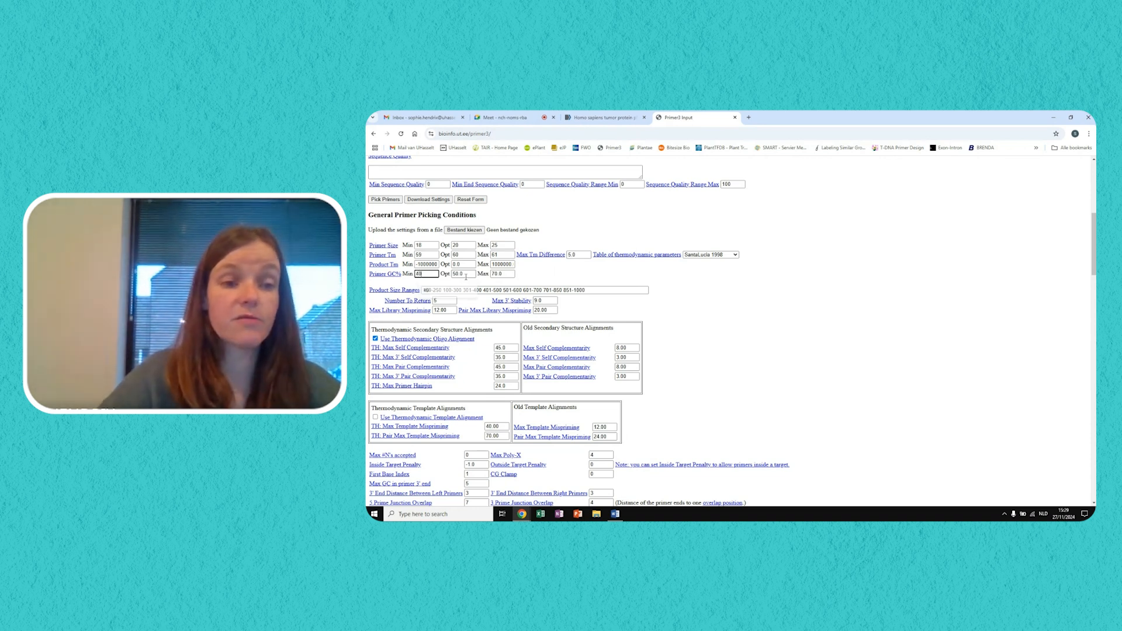
double_click(510, 273)
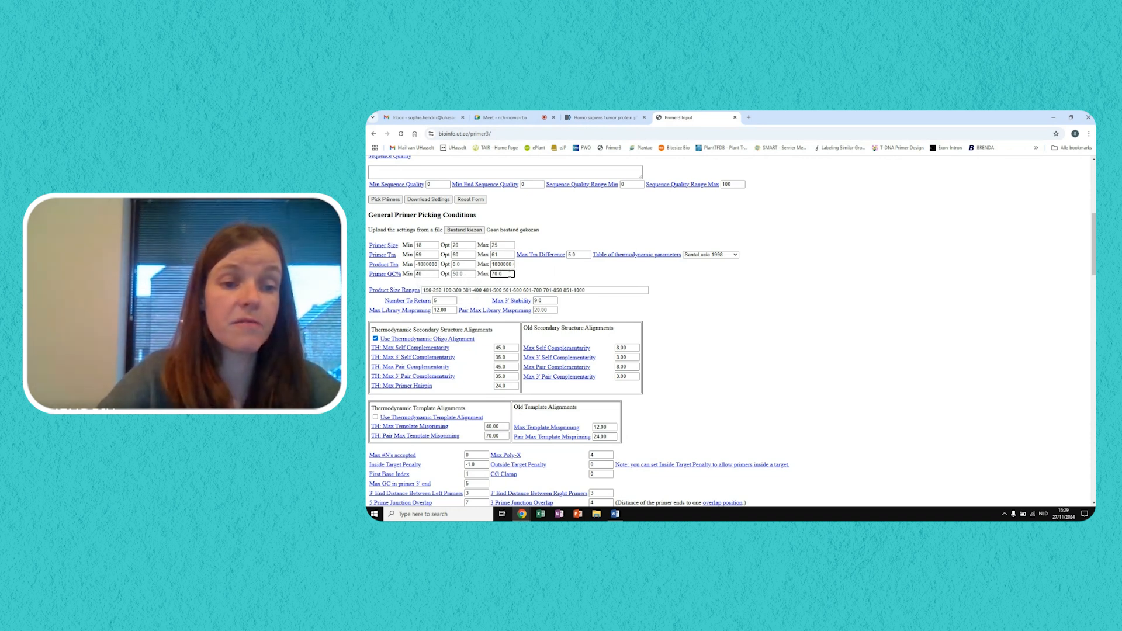
key("BackSpace")
type("60")
left_click(681, 291)
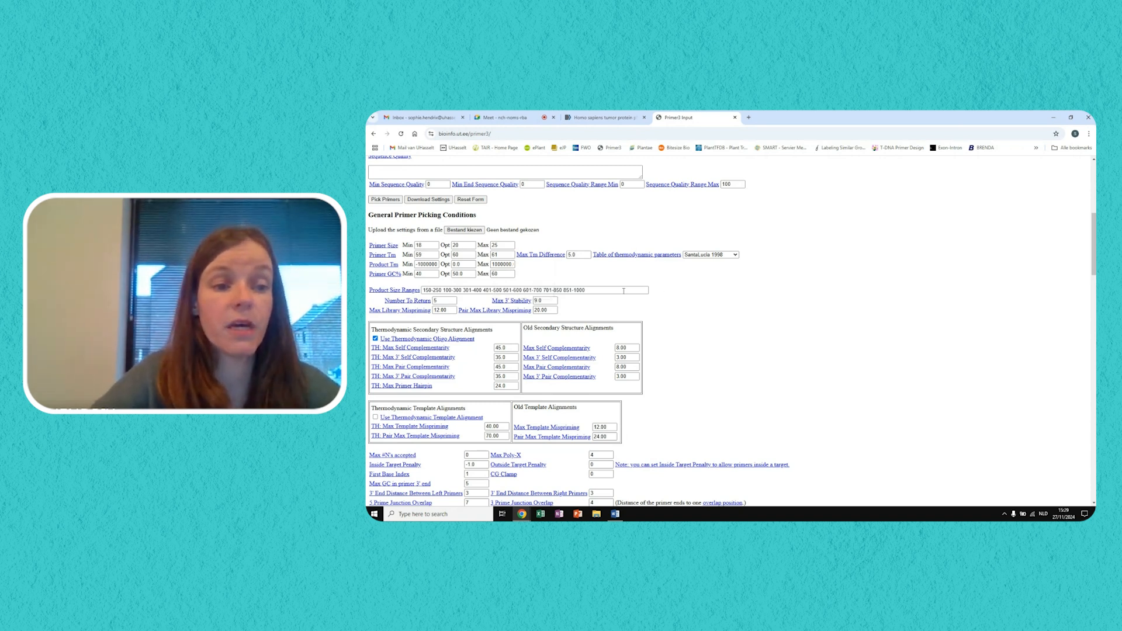
- Replace all the default product size ranges with the single range 90-150
left_click_drag(589, 289, 367, 303)
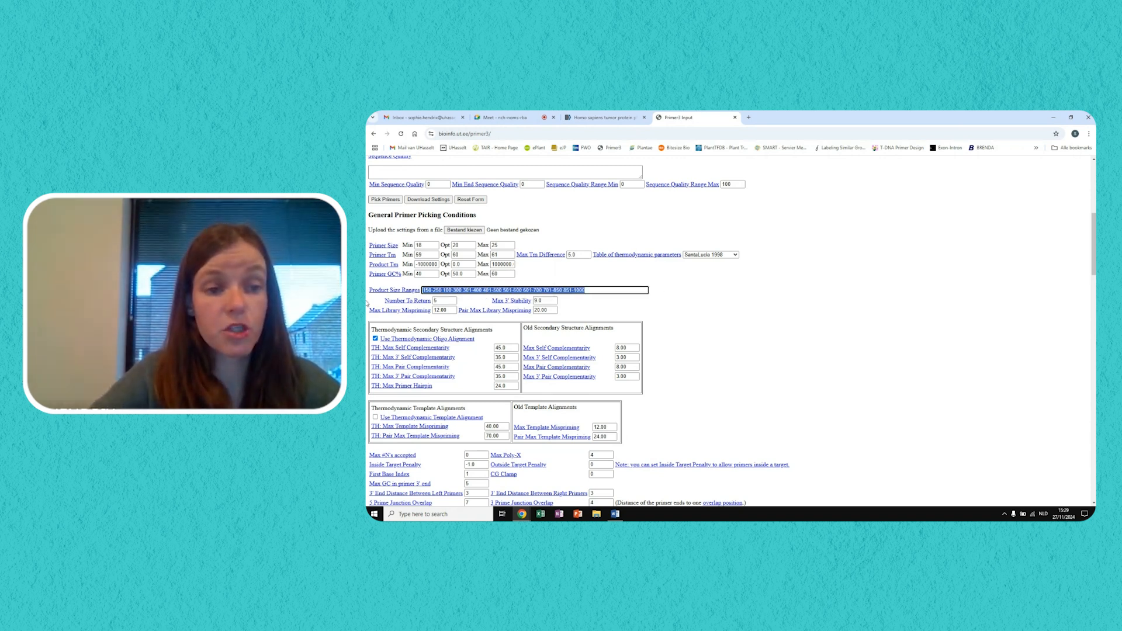
type("90")
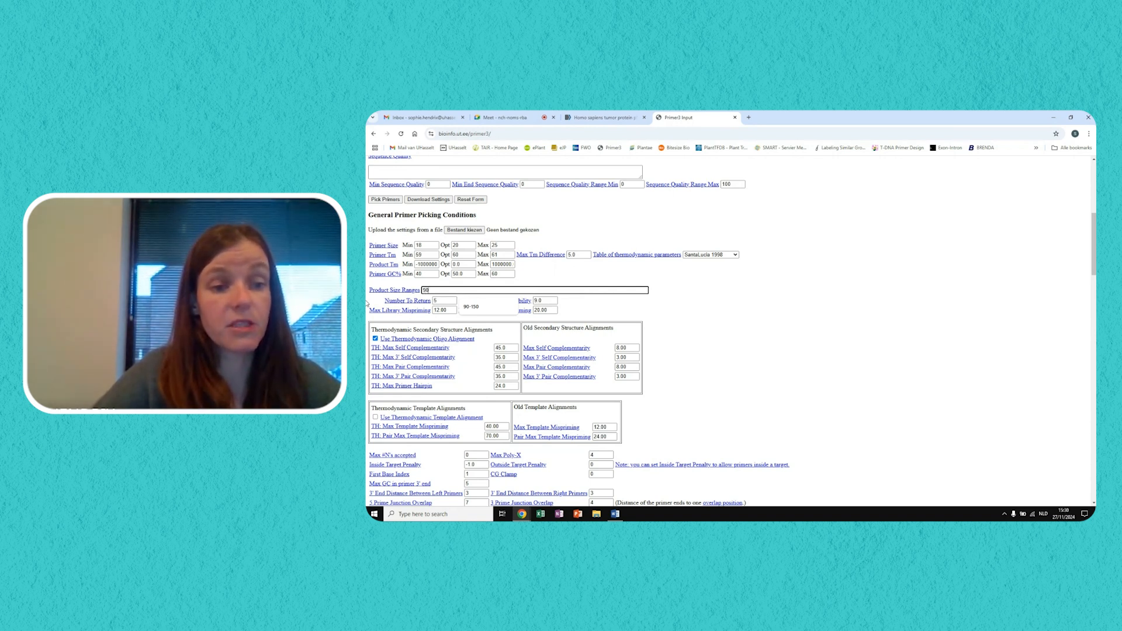
type("-150")
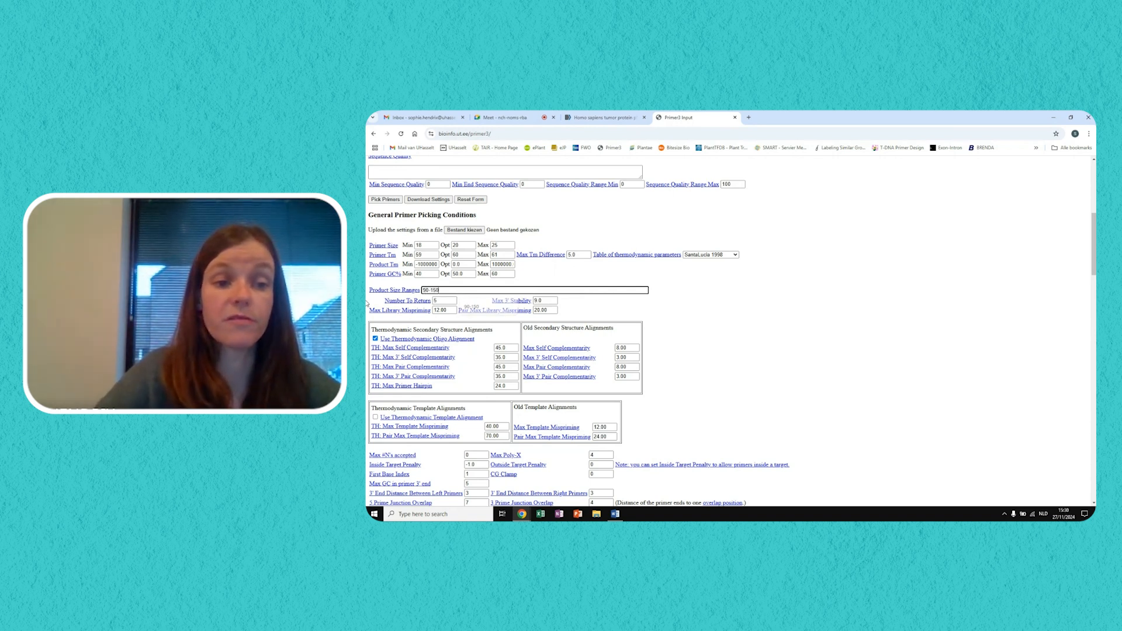
left_click(881, 287)
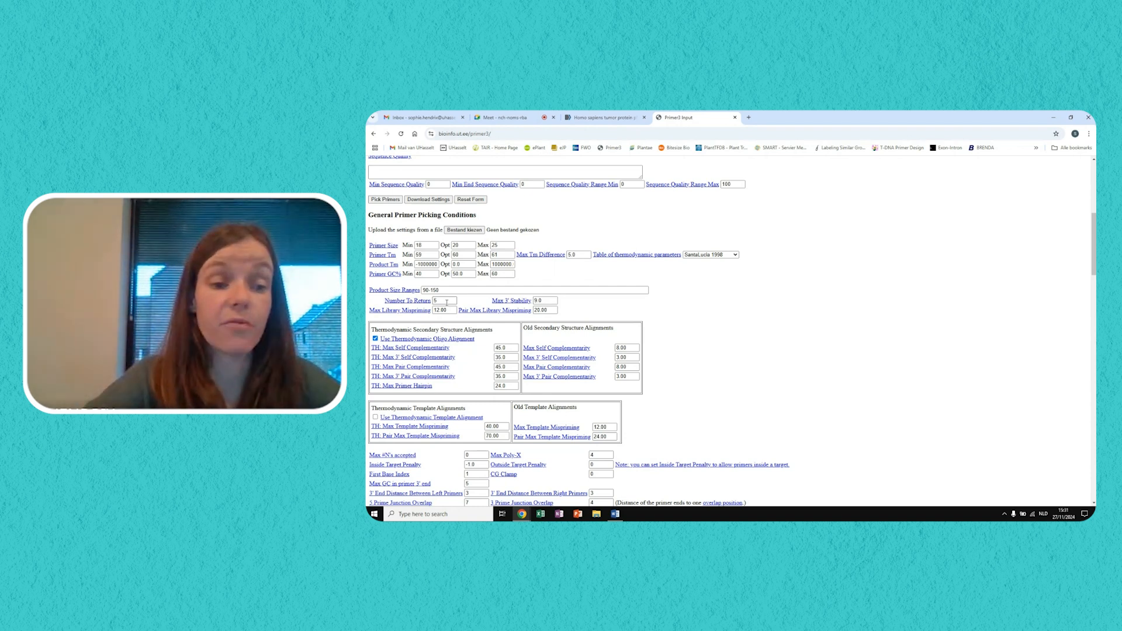
- Set the number of primer pairs to return to 100 and run the primer picking
left_click(446, 303)
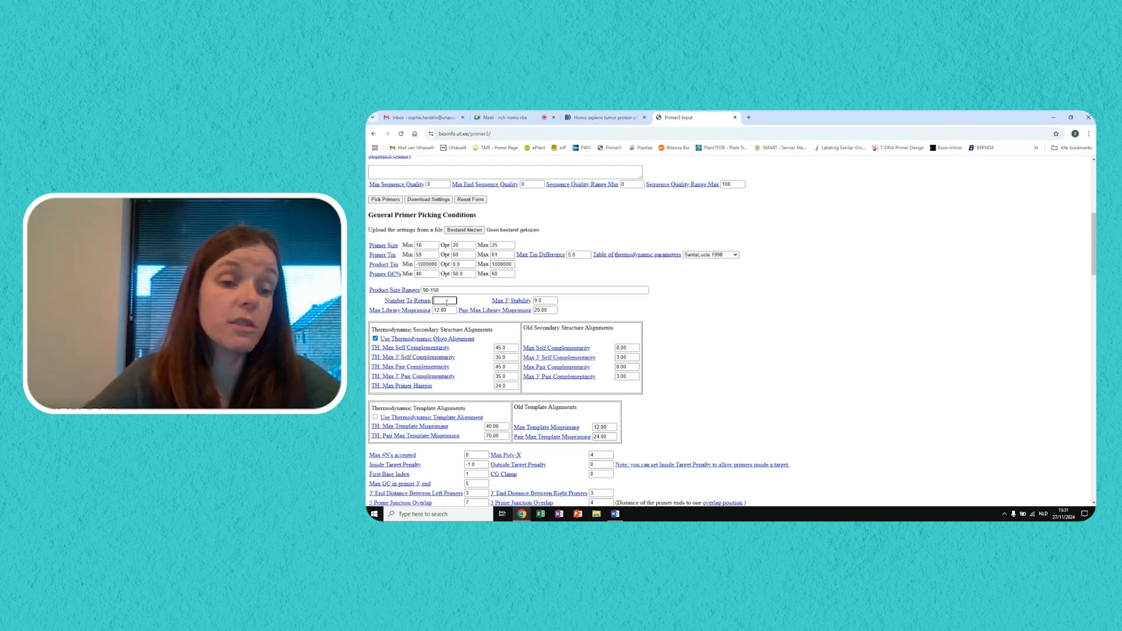
type("100")
left_click(695, 299)
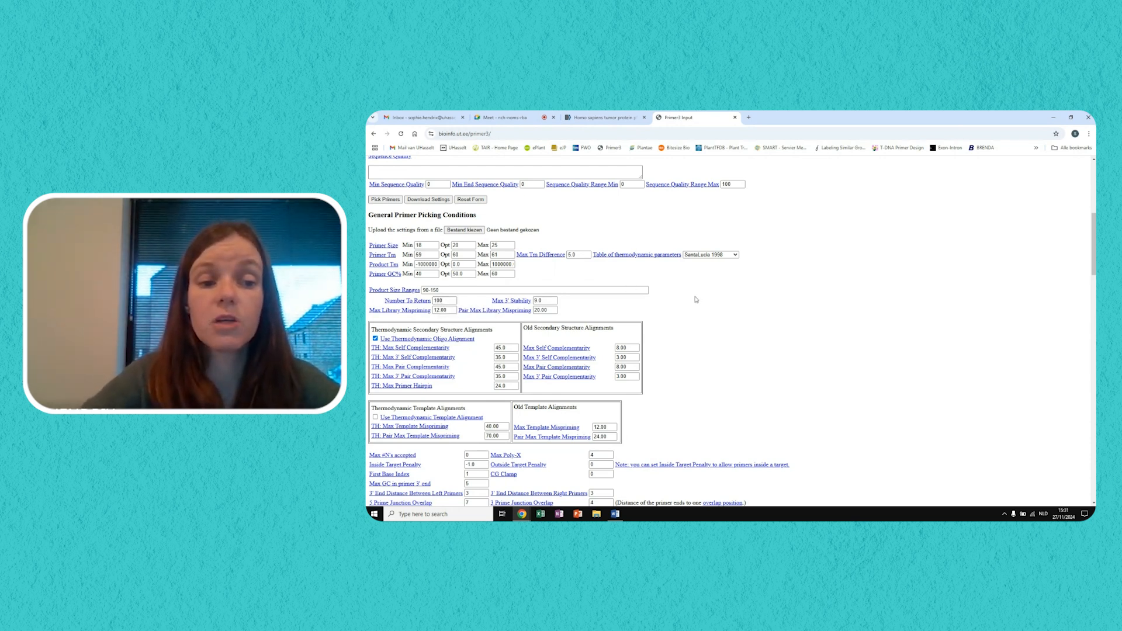
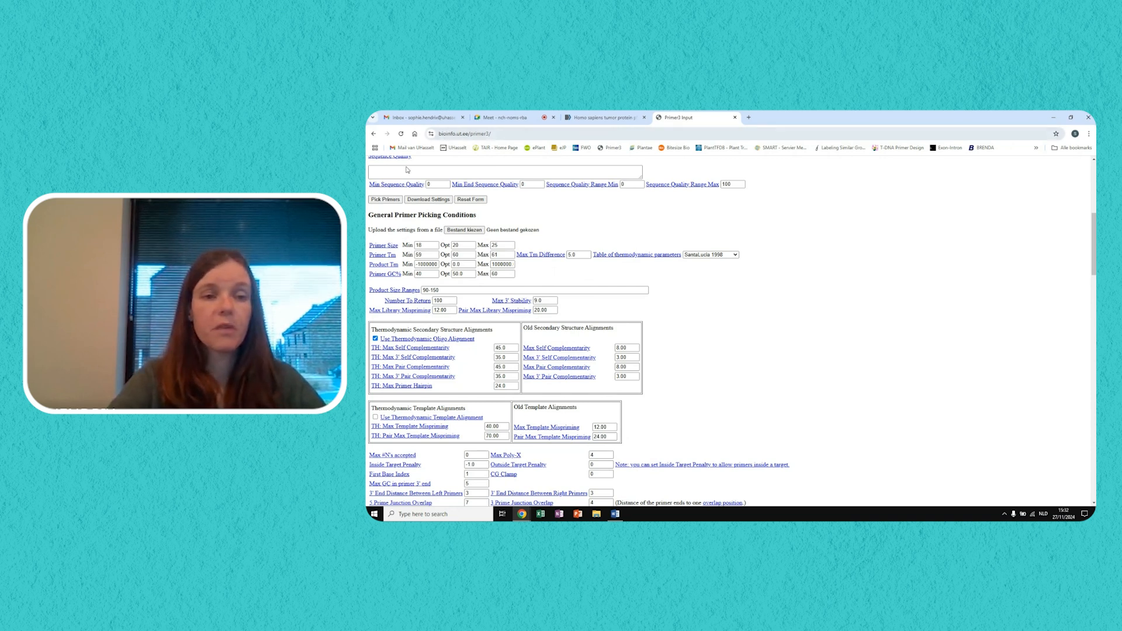
left_click(388, 201)
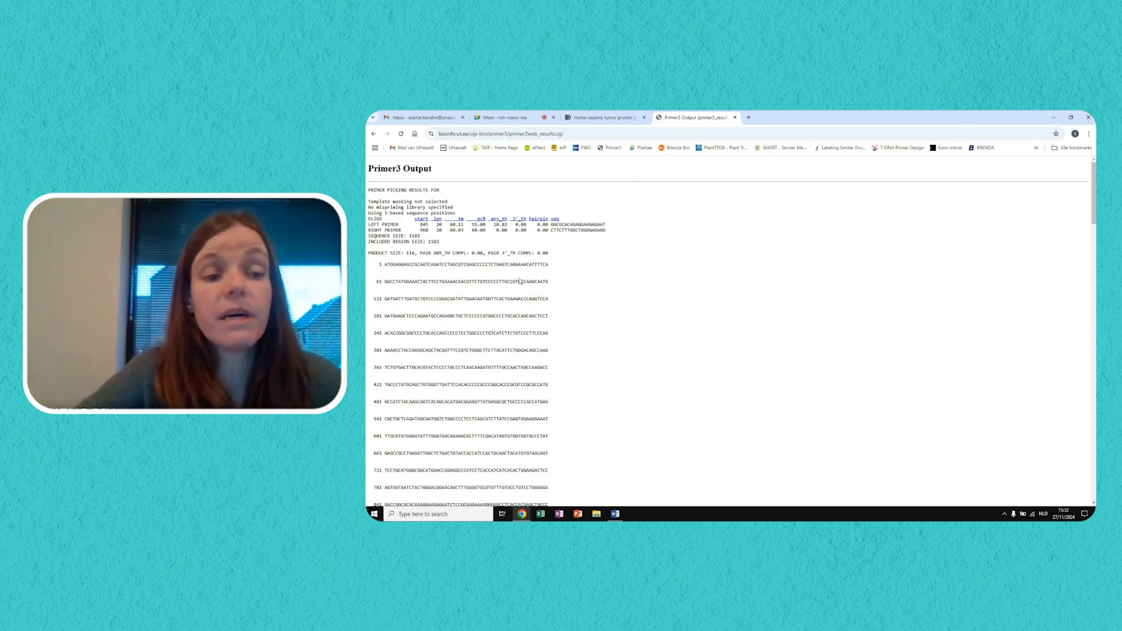
- Examine the first primer pair's start positions, length, Tm, GC content, complementarity, sequences and product size in the Primer3 output
scroll(379, 241, "up", 4)
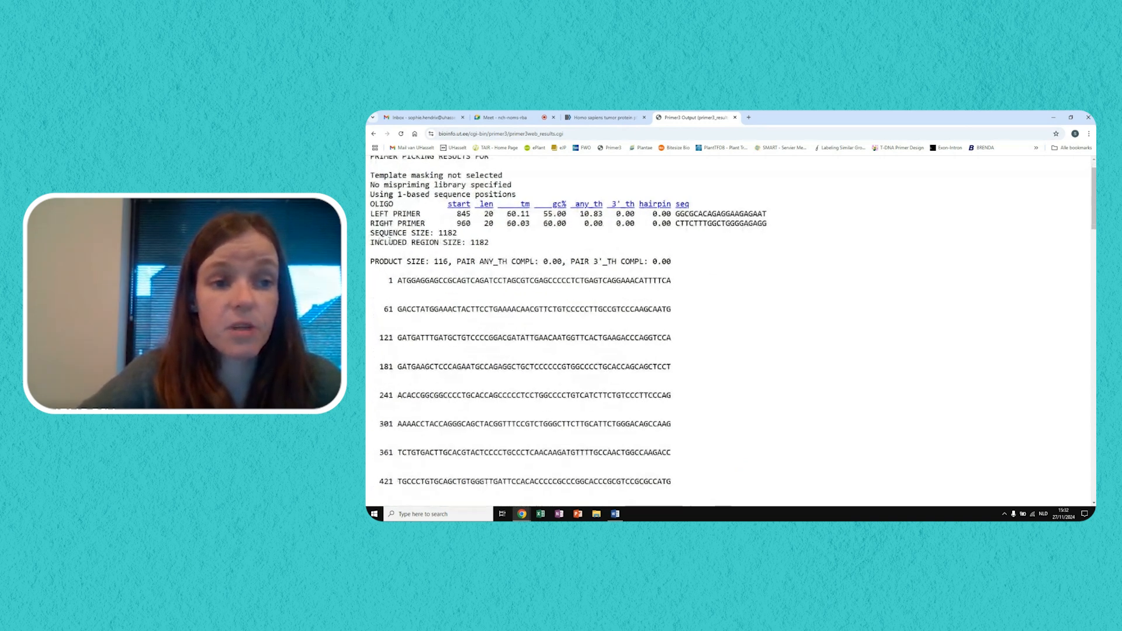
scroll(391, 241, "up", 2)
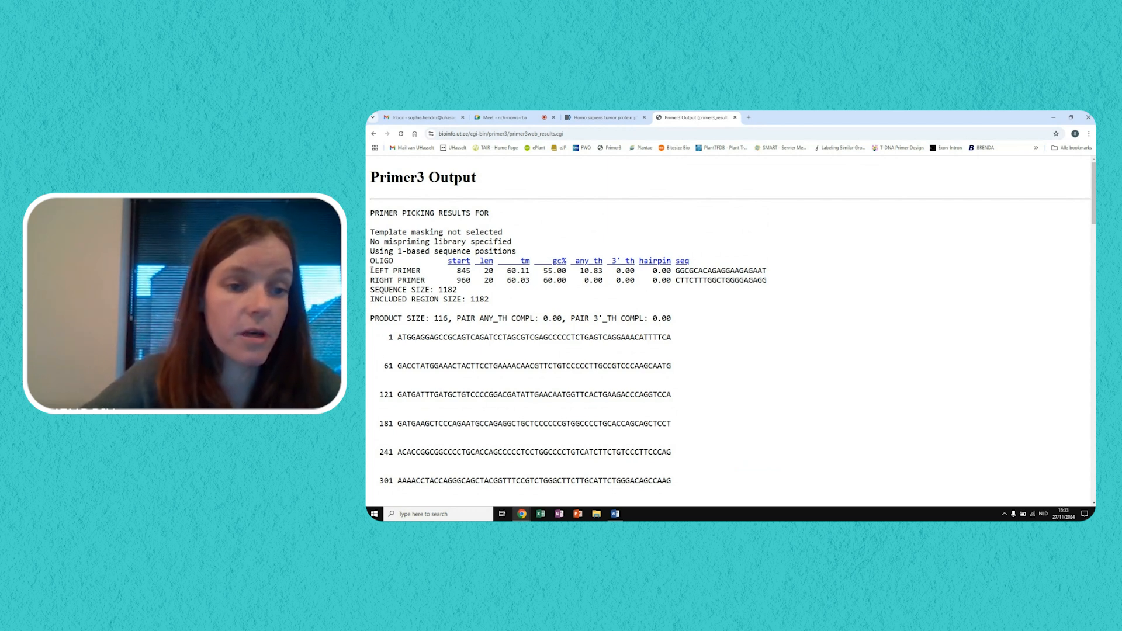
left_click_drag(371, 271, 471, 272)
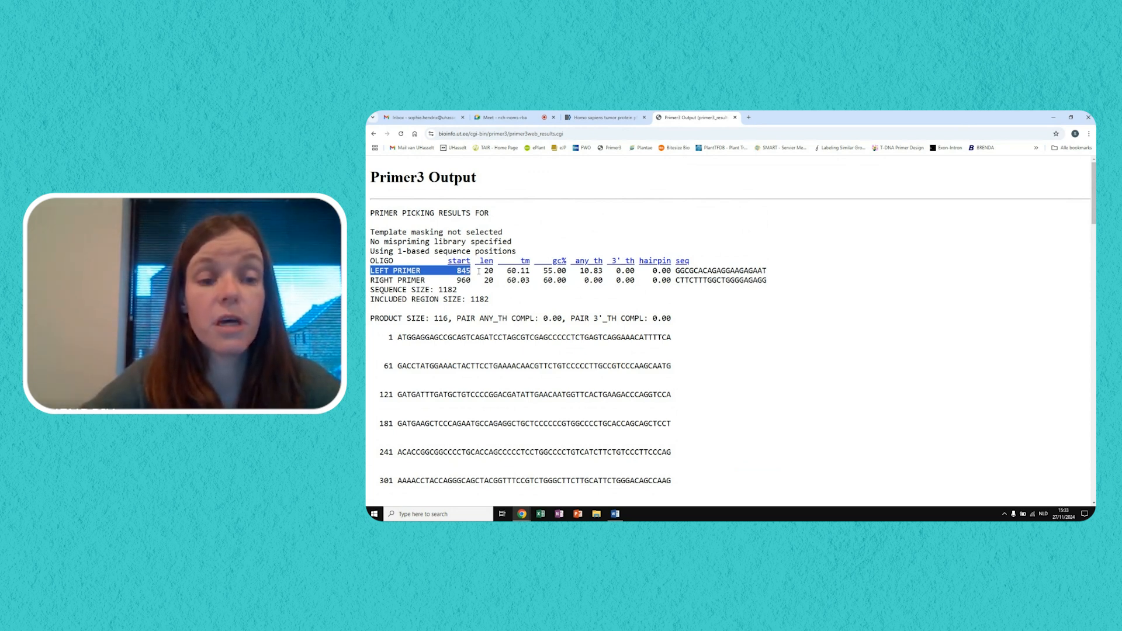
left_click_drag(484, 271, 566, 271)
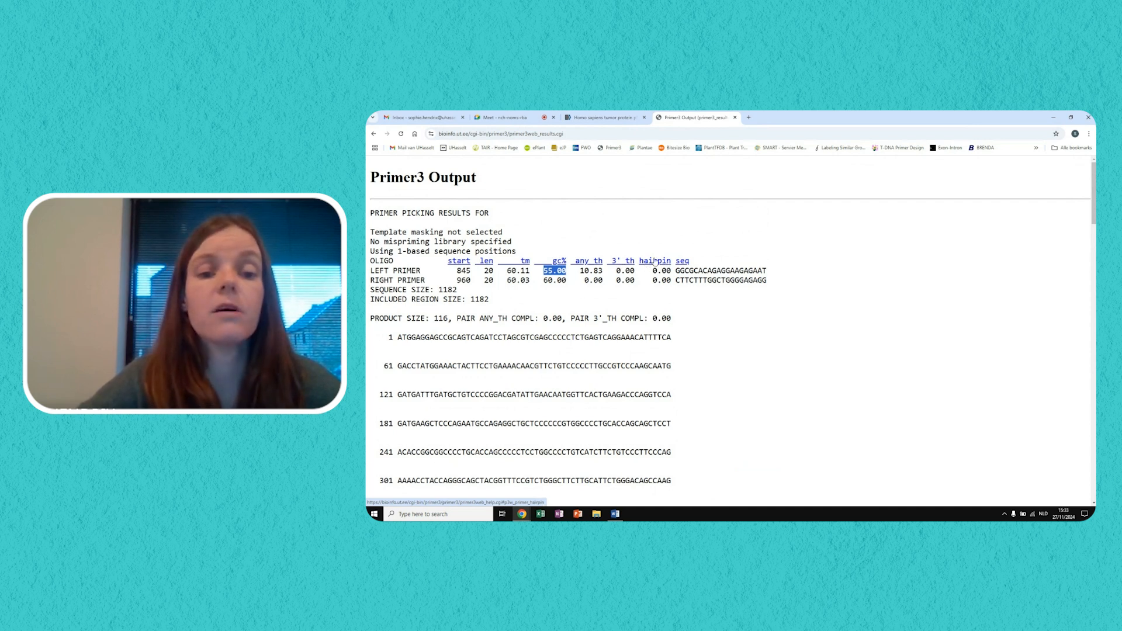
left_click(660, 242)
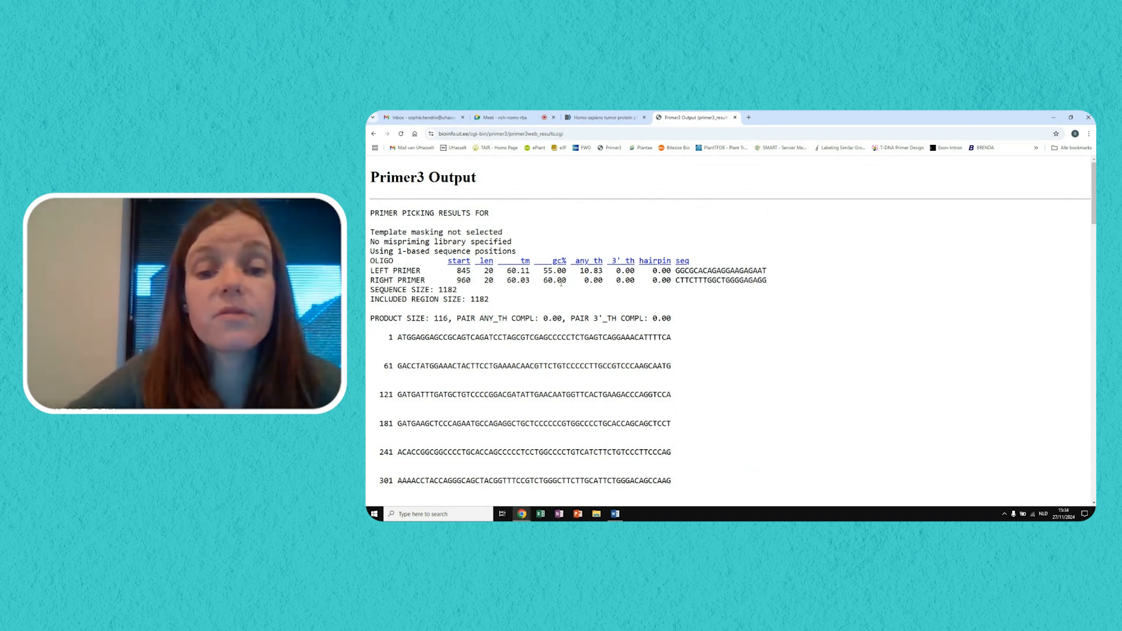
left_click_drag(676, 271, 774, 275)
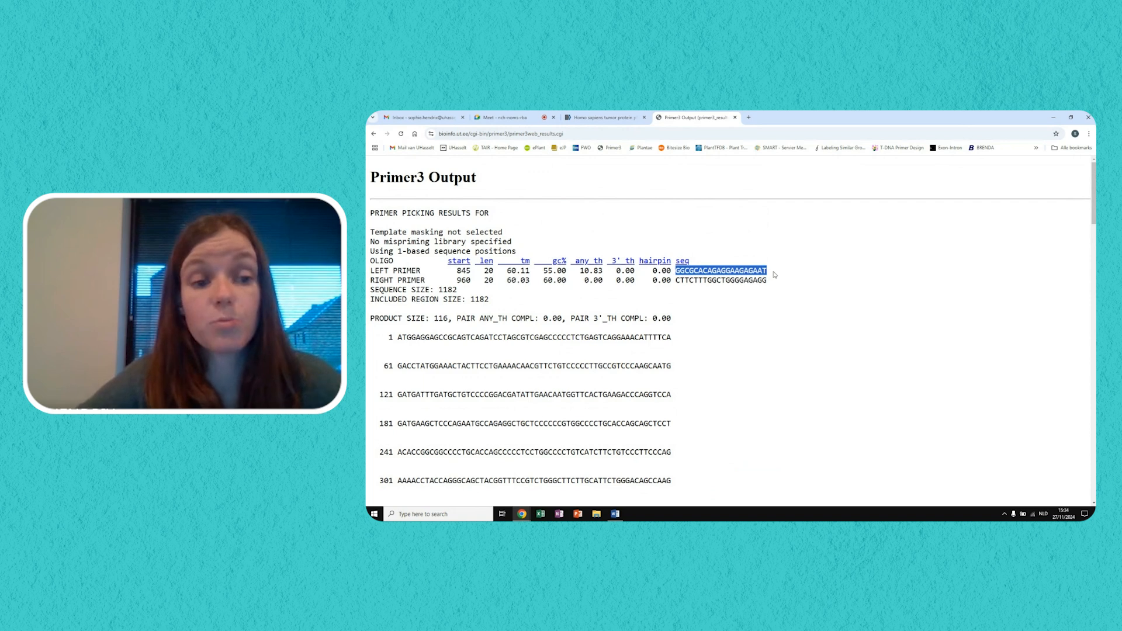
left_click(763, 297)
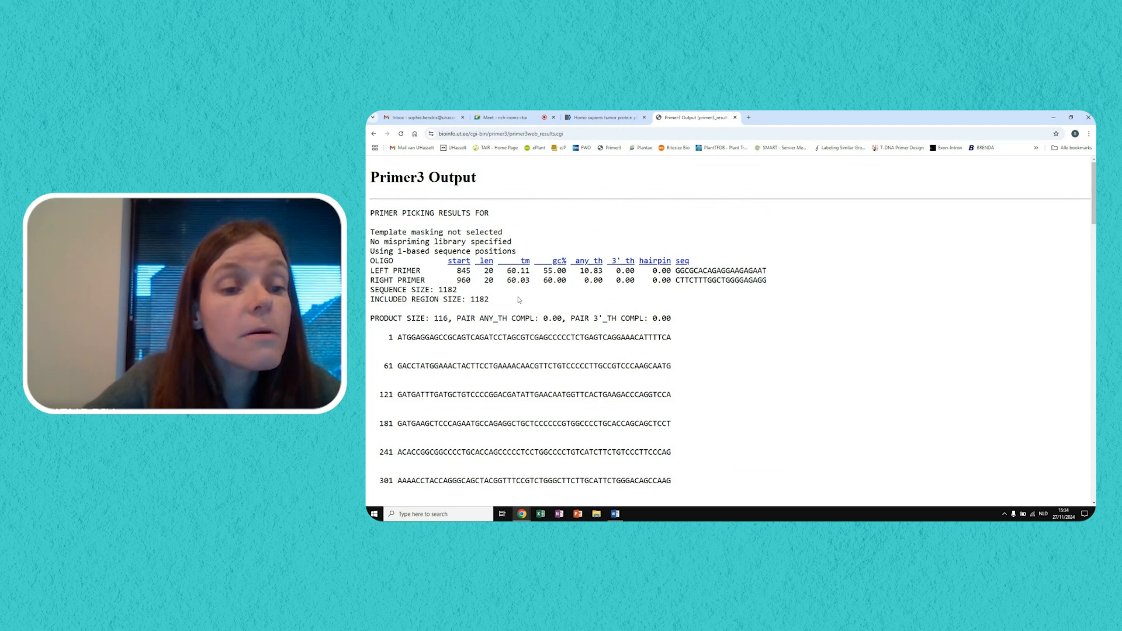
scroll(521, 299, "down", 1)
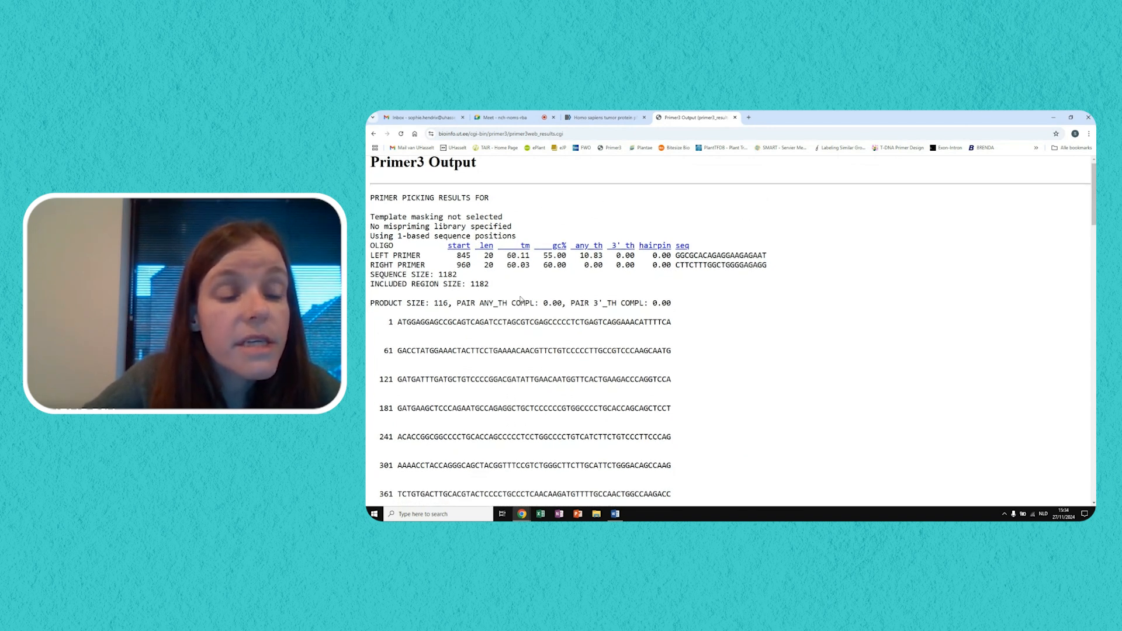
scroll(491, 292, "down", 2)
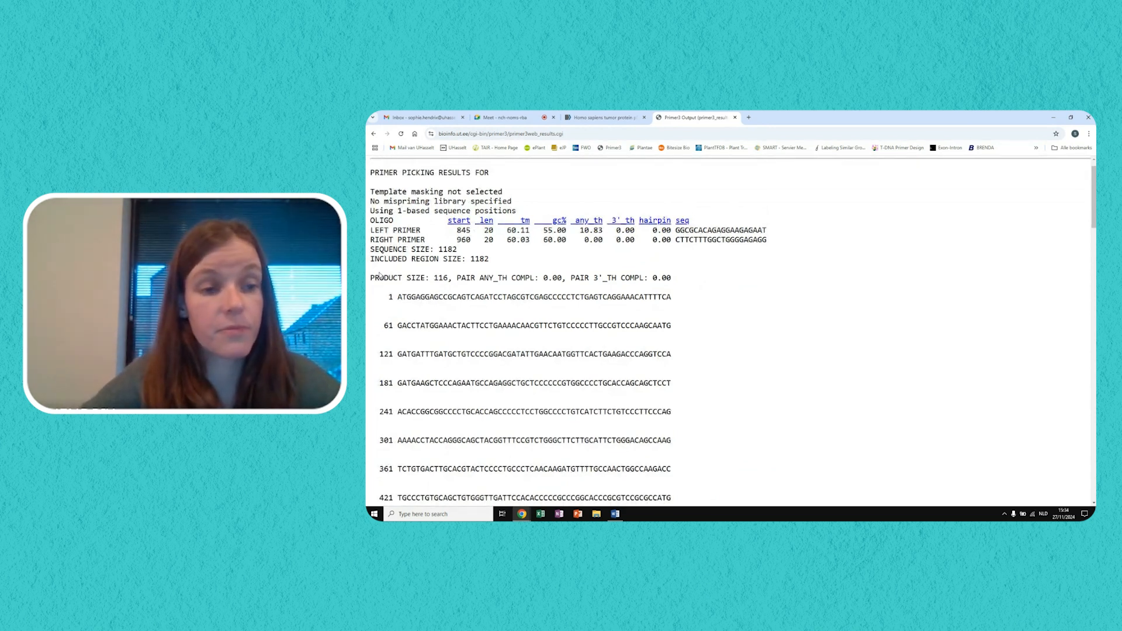
left_click_drag(371, 279, 448, 279)
left_click(722, 274)
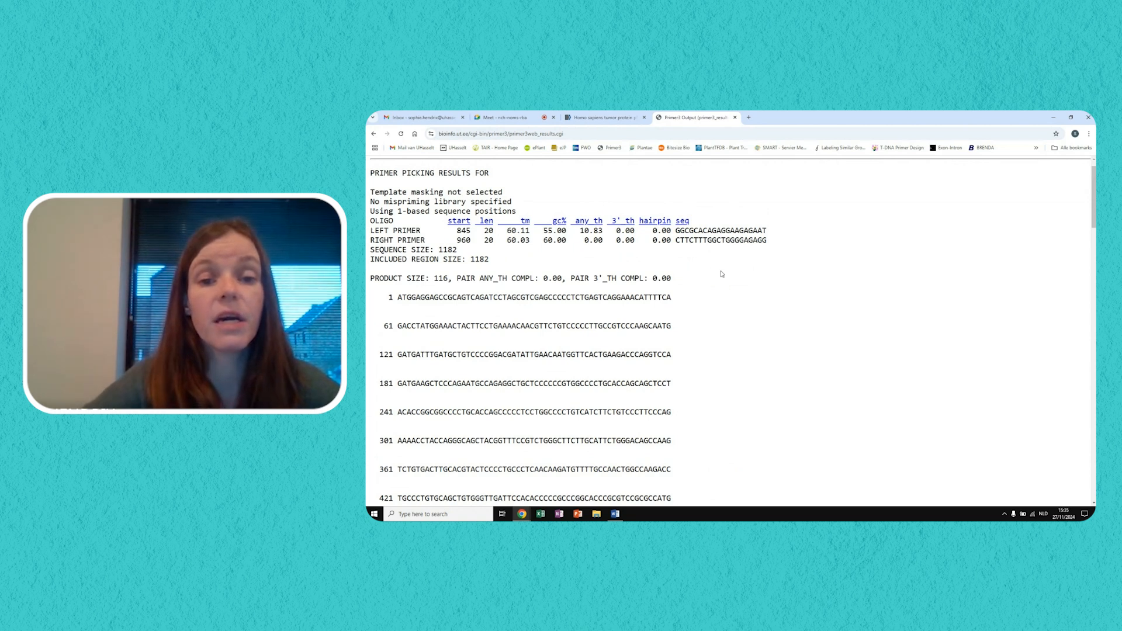
- Examine where the left and right primers of the first pair bind in the sequence and view the start of the additional oligos list
scroll(820, 267, "down", 2)
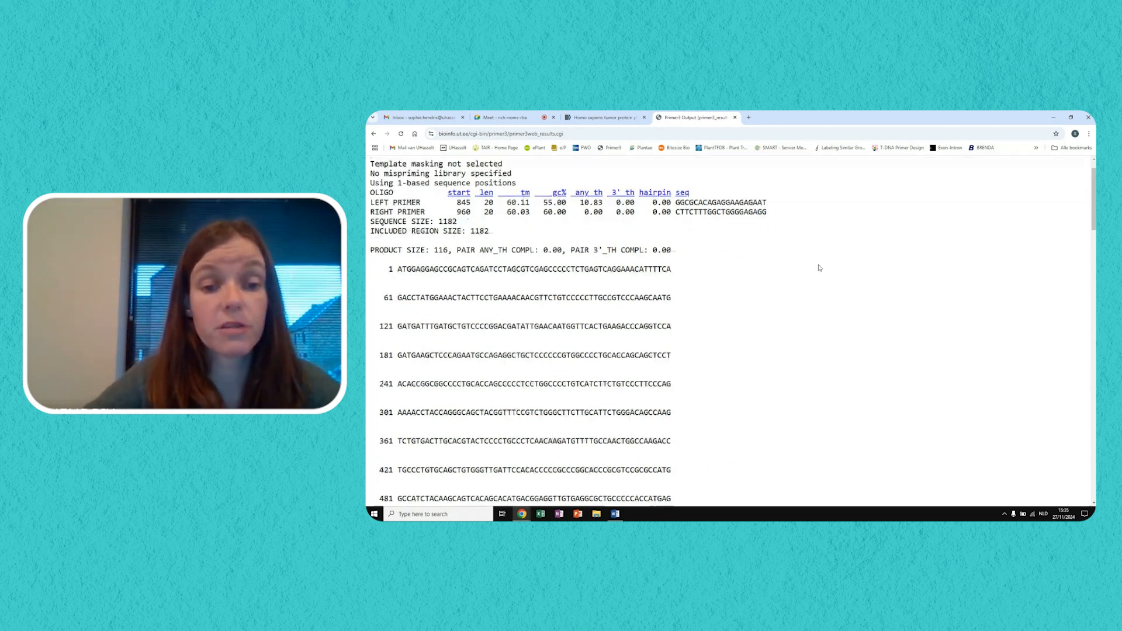
scroll(820, 268, "up", 2)
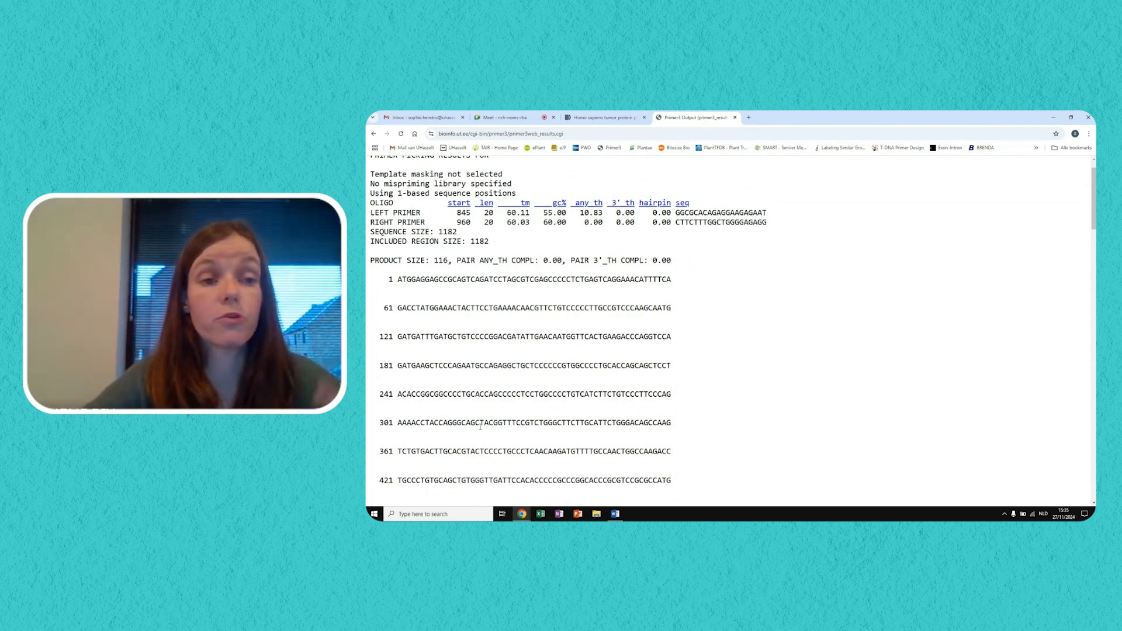
scroll(480, 427, "down", 2)
scroll(480, 427, "down", 5)
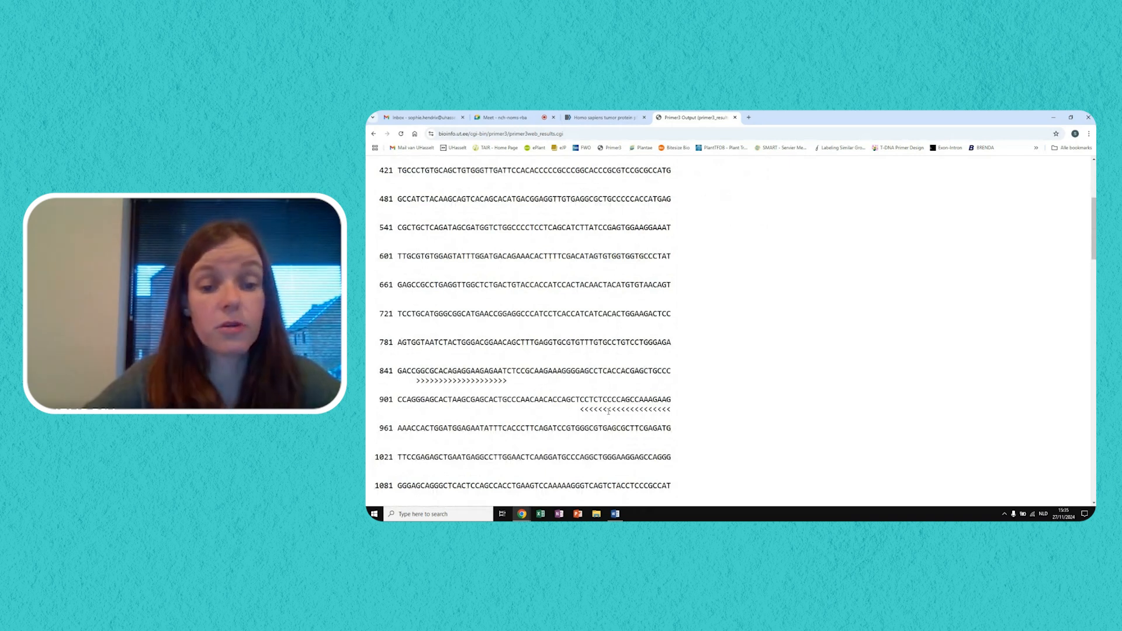
scroll(634, 409, "down", 3)
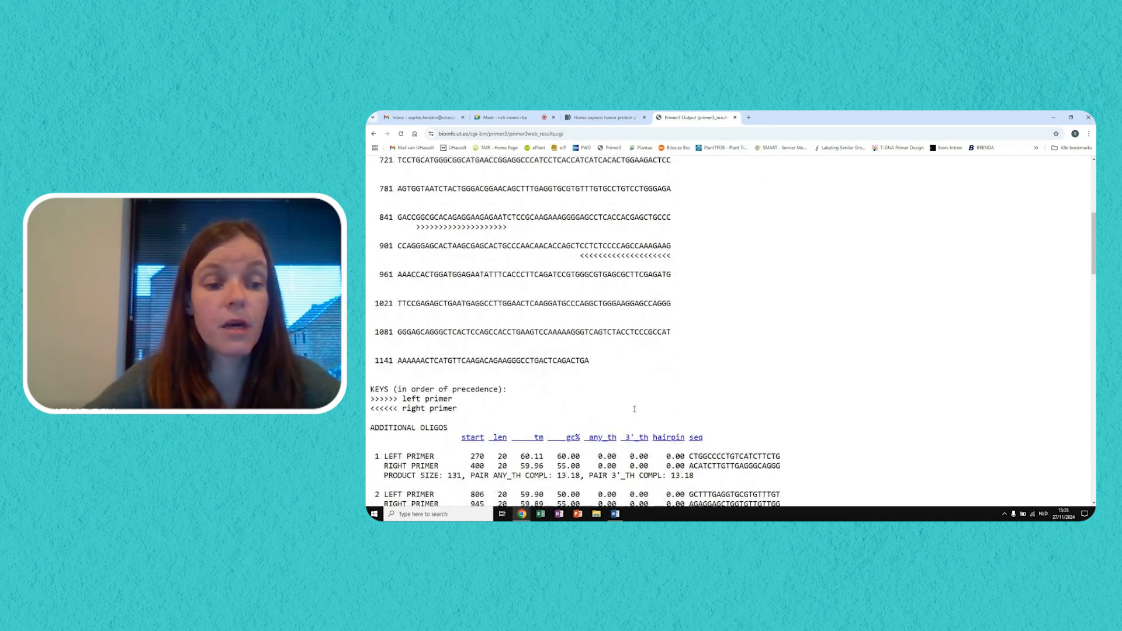
scroll(634, 410, "up", 9)
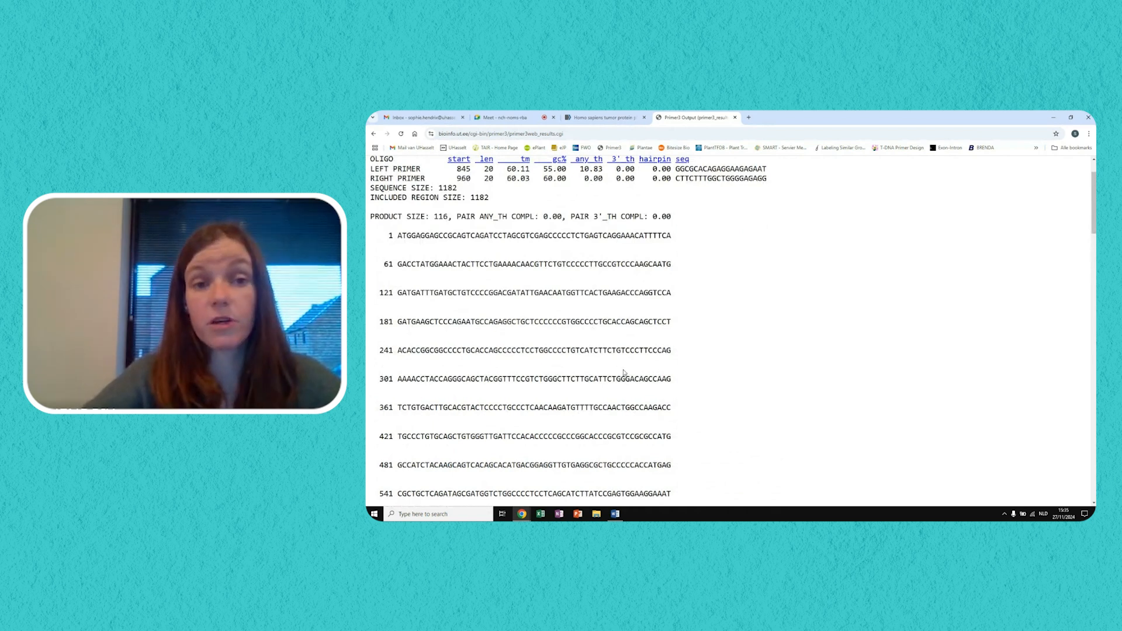
scroll(696, 289, "up", 2)
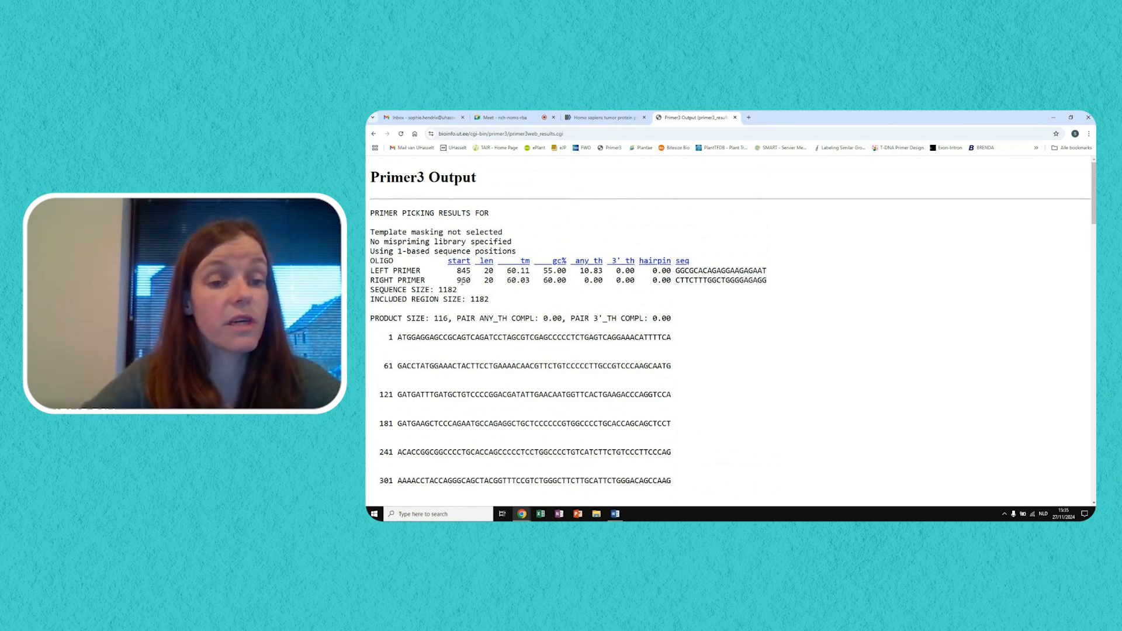
- Check the exon-exon boundaries list in the Word document against the first primer pair's positions, and return to the Primer3 output in Chrome
left_click(614, 513)
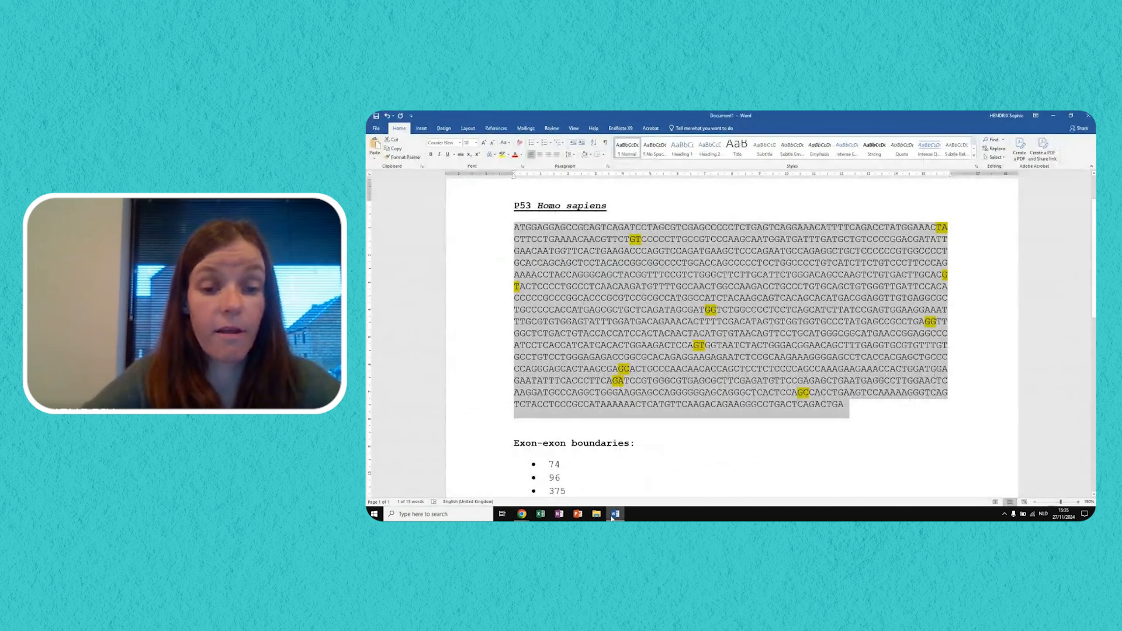
left_click(704, 437)
scroll(703, 437, "down", 4)
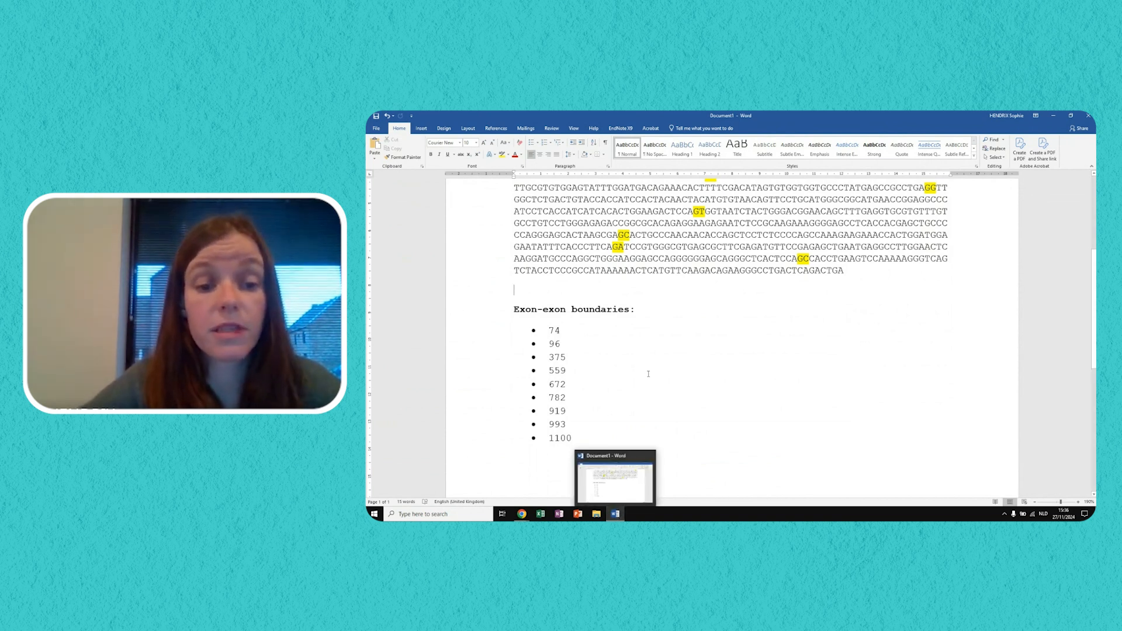
left_click(522, 514)
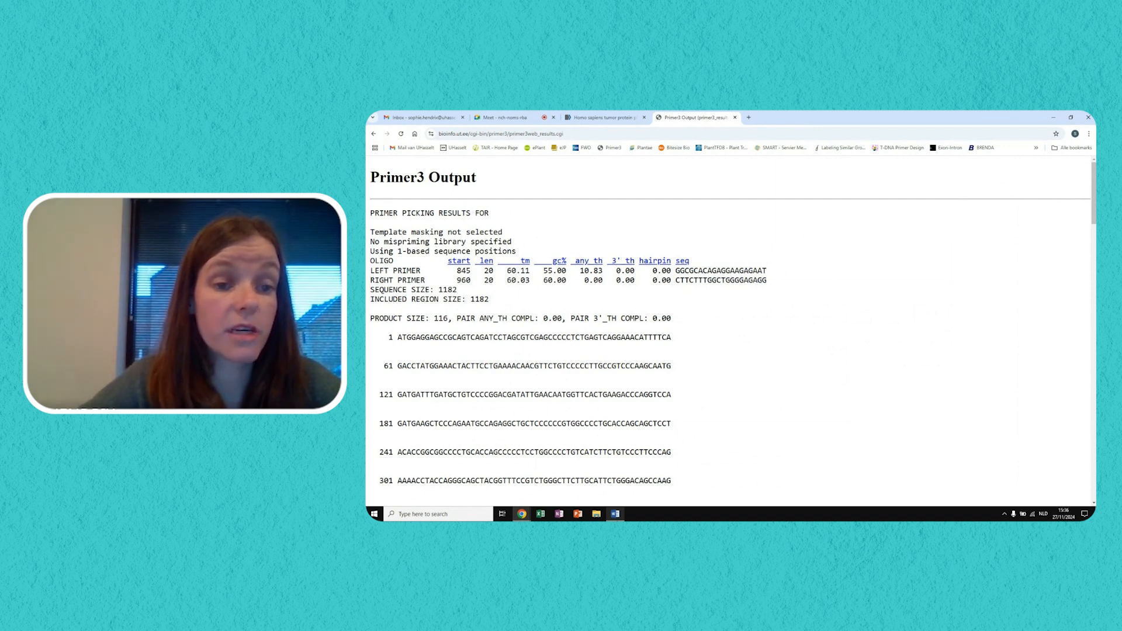
- Compare the first primer pair's start positions in the Primer3 output with exon-exon boundary 919 in the Word document
left_click(615, 513)
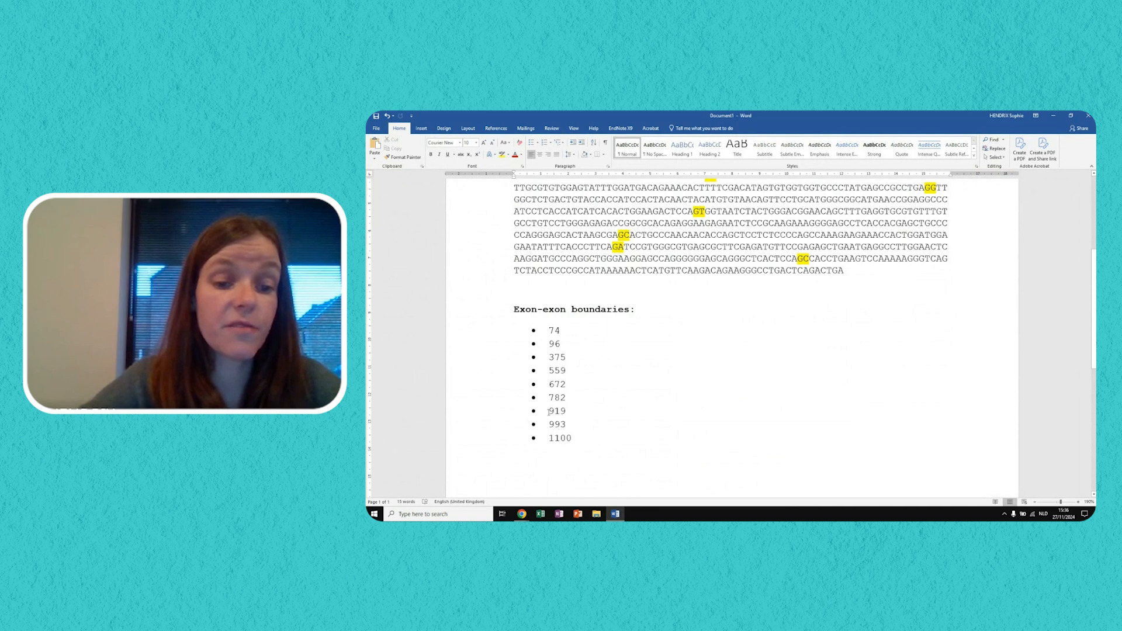
left_click_drag(549, 411, 572, 412)
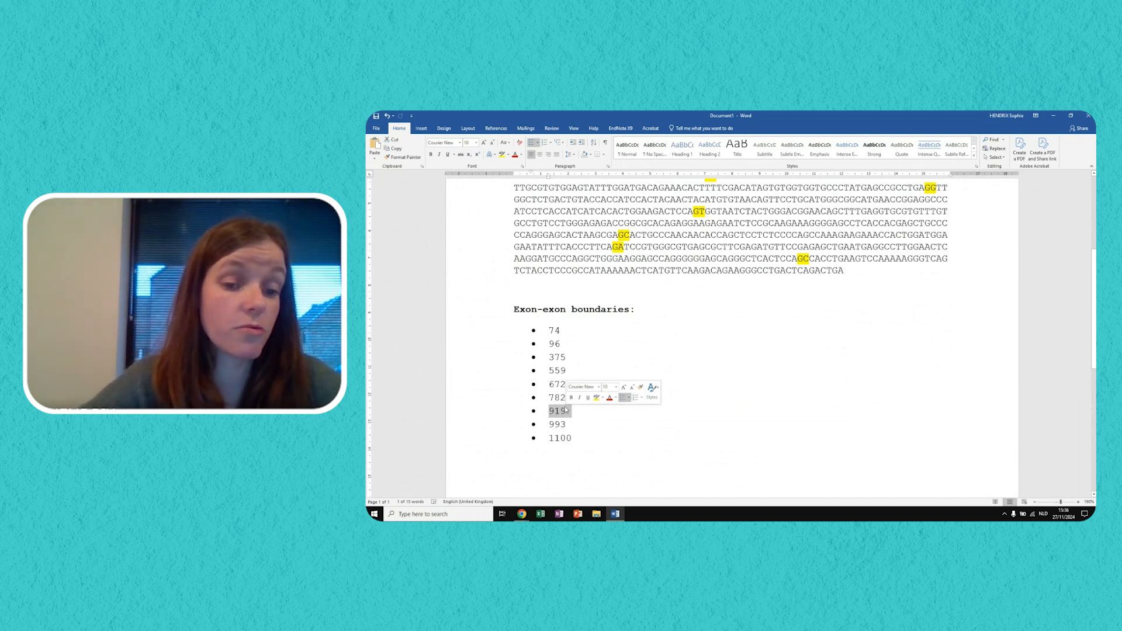
left_click(614, 517)
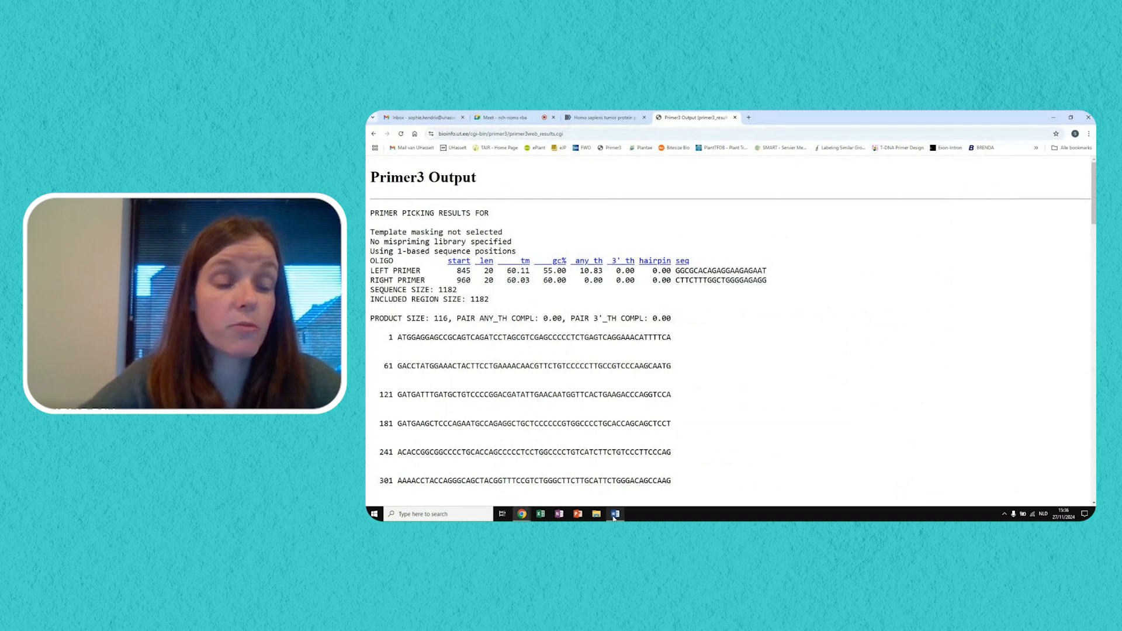
left_click_drag(458, 281, 471, 283)
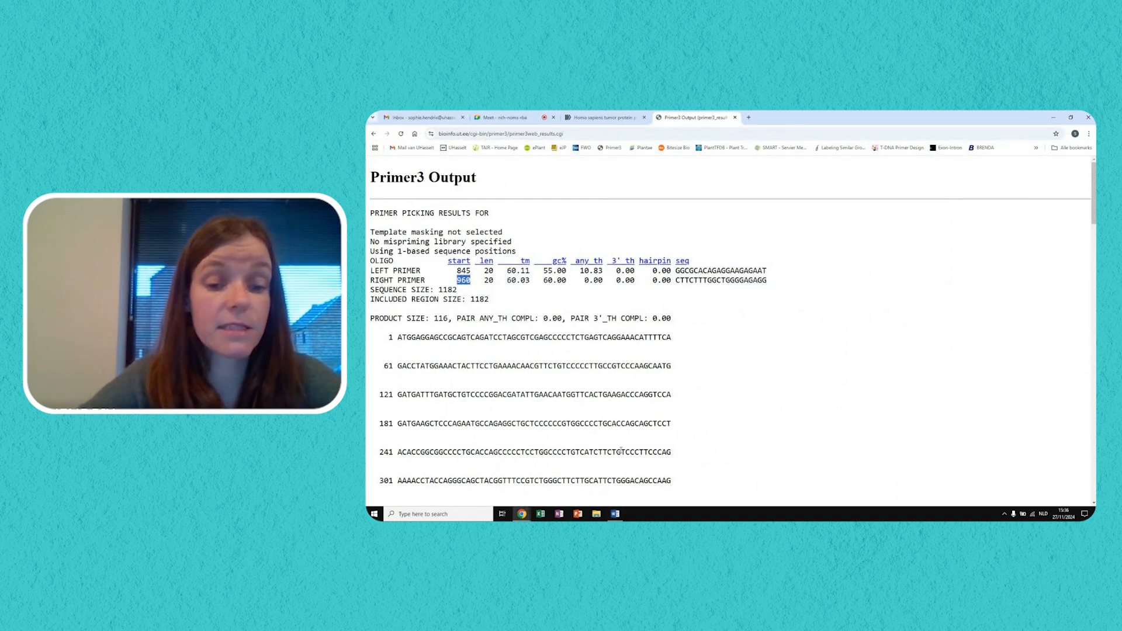
left_click(615, 514)
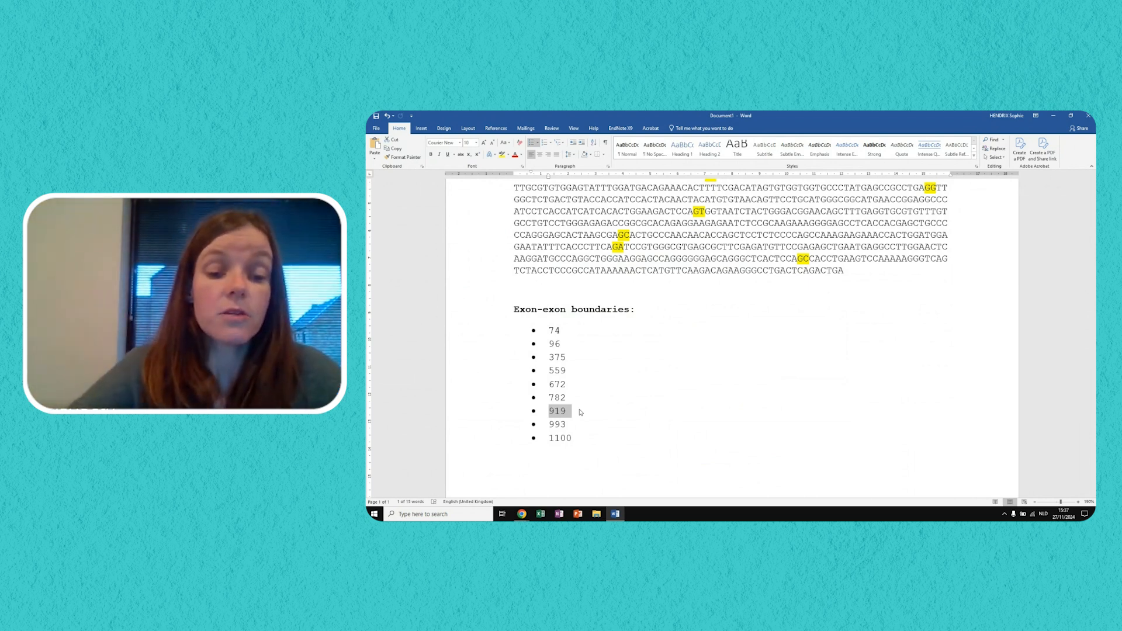
key("alt+Tab")
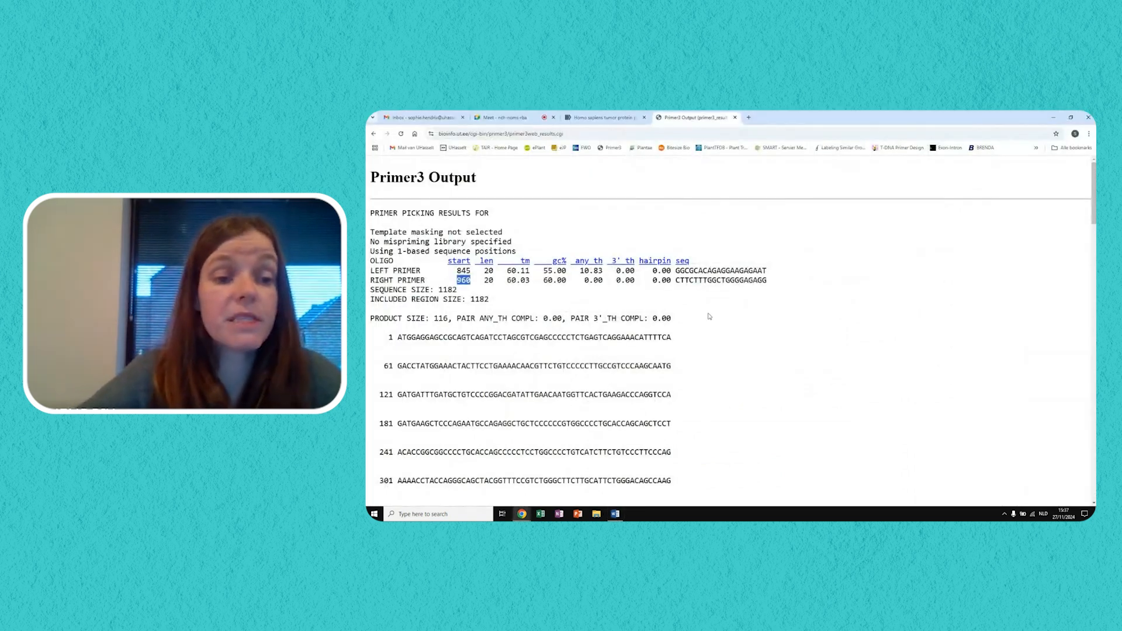
left_click(710, 316)
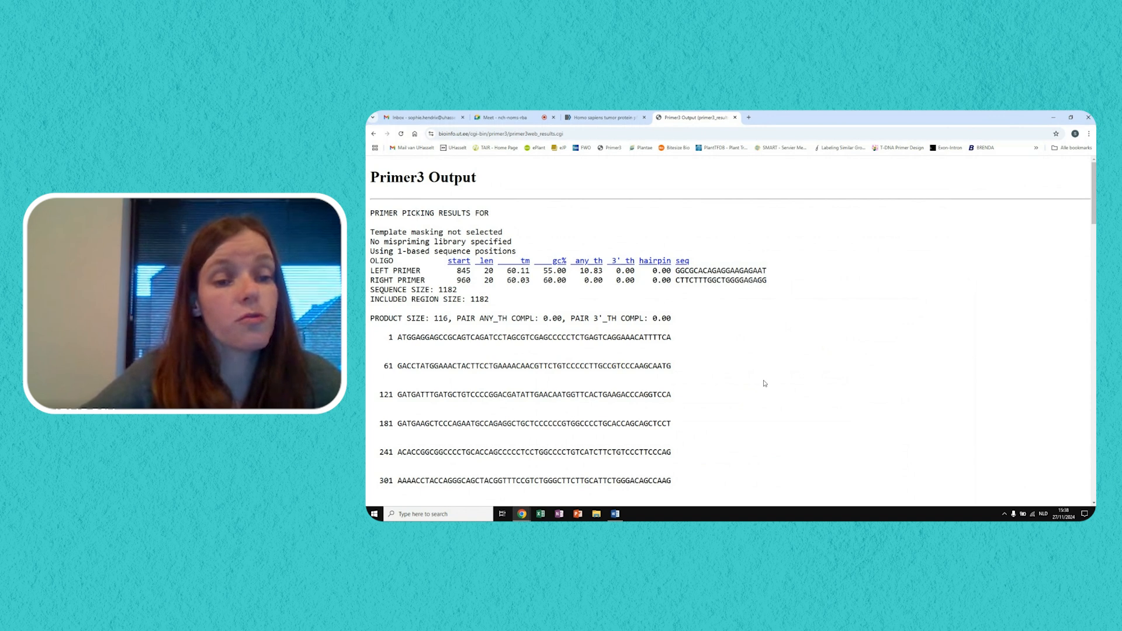
- Check the first pair's left primer self-complementarity, and view the first entries of the additional oligos list
left_click_drag(581, 271, 604, 271)
left_click(651, 304)
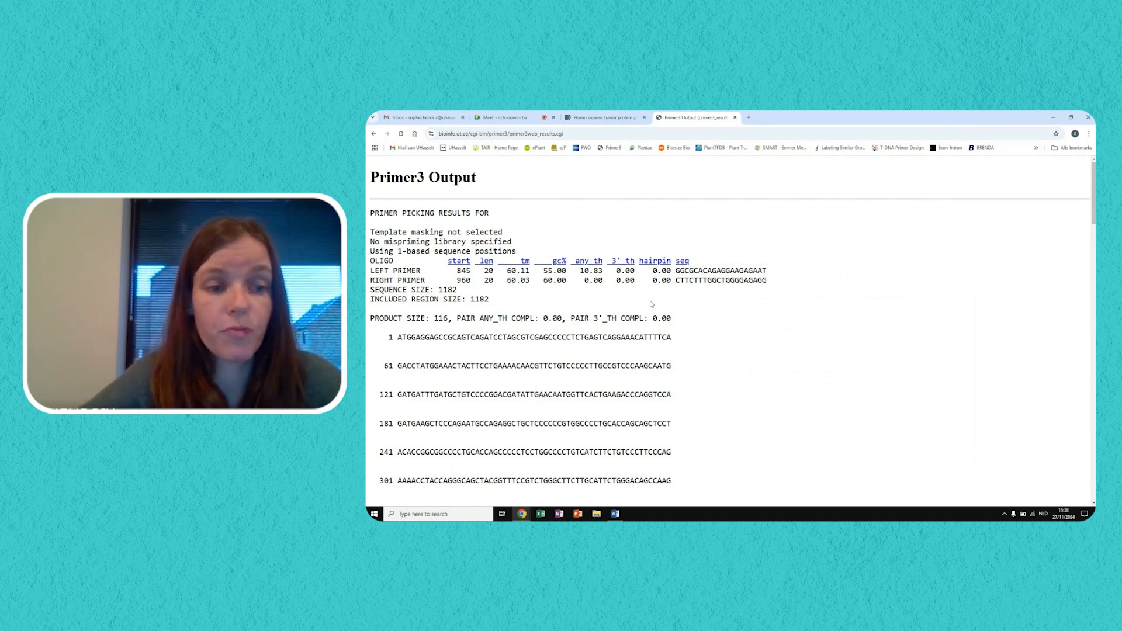
scroll(672, 316, "down", 3)
scroll(697, 327, "down", 8)
scroll(698, 327, "down", 4)
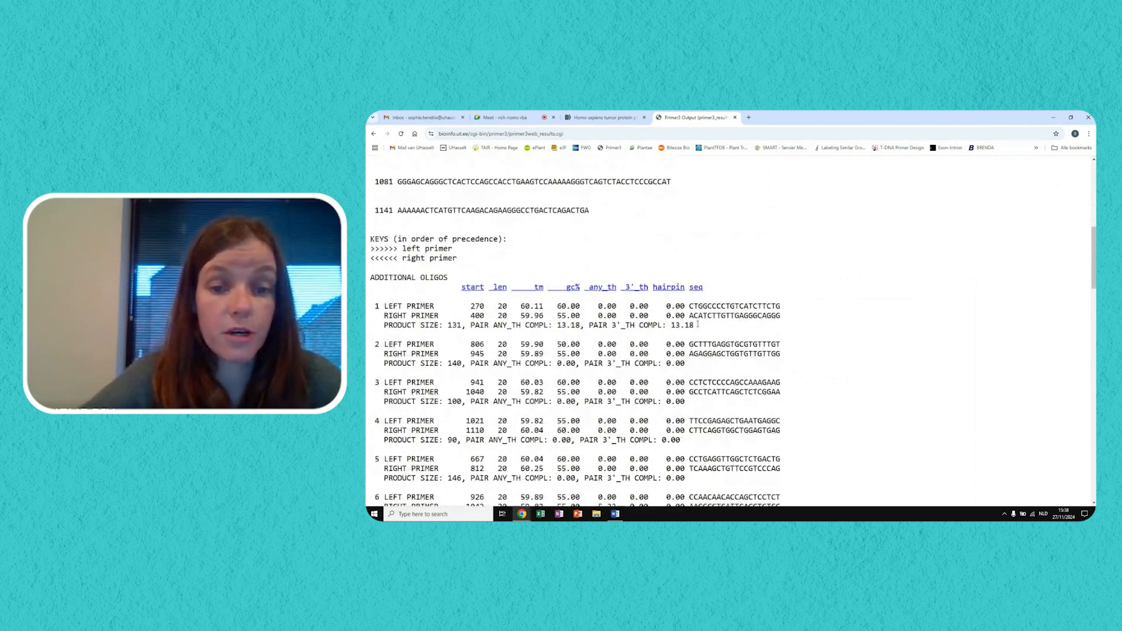
scroll(698, 326, "down", 1)
scroll(698, 327, "down", 1)
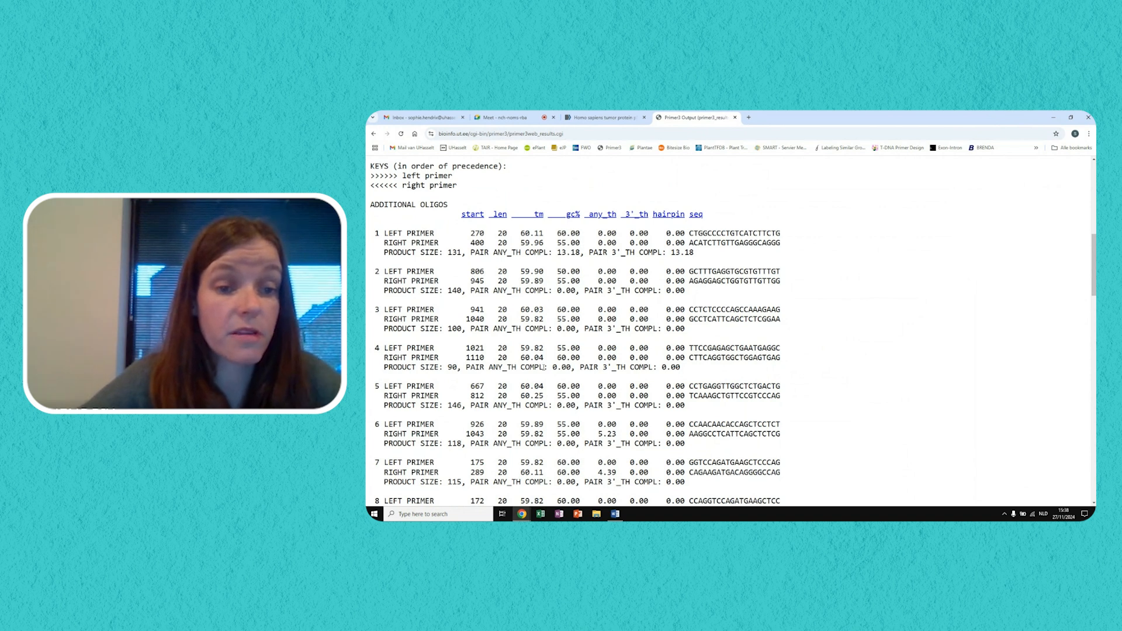
- Compare additional primer pair 2's start positions with the exon-exon boundaries in Word, and check its complementarity and hairpin values in Primer3
left_click(615, 514)
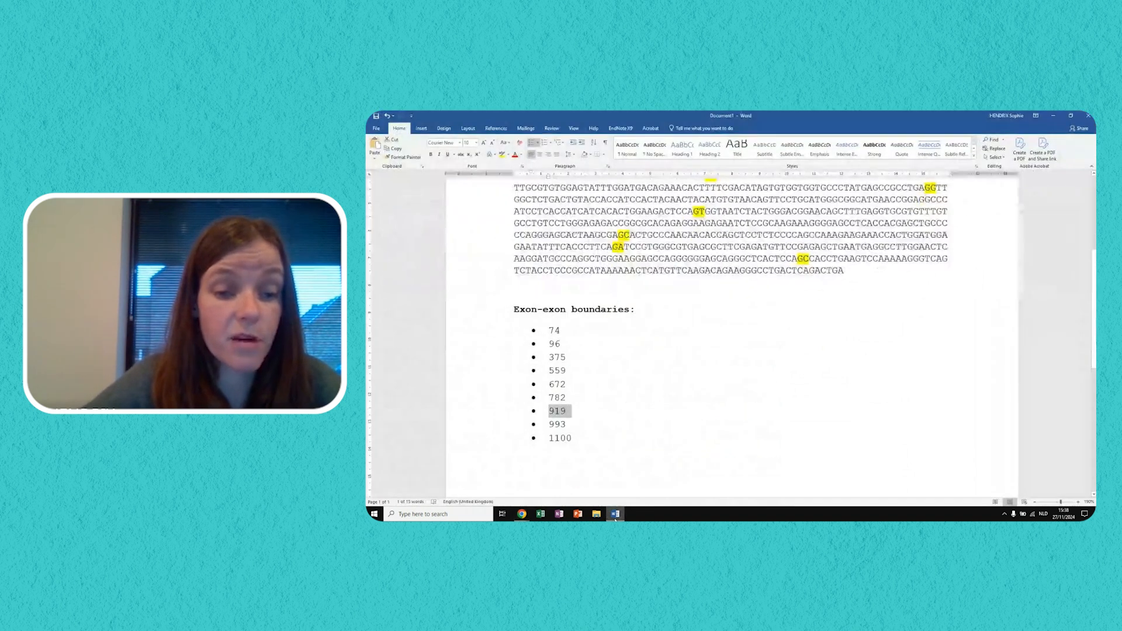
left_click(615, 514)
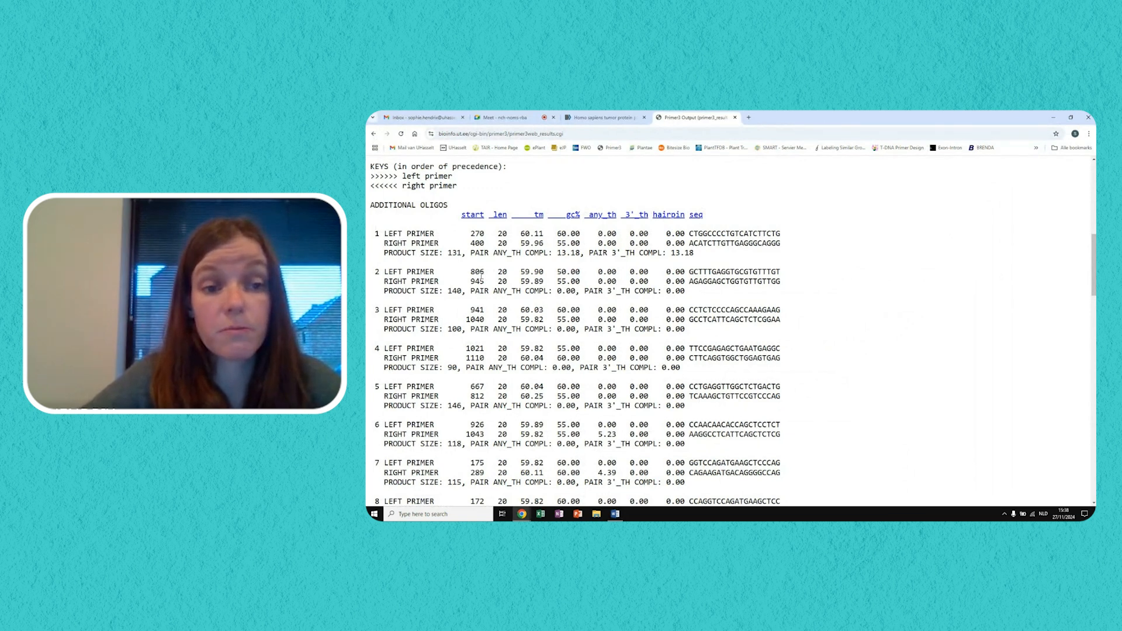
left_click(615, 515)
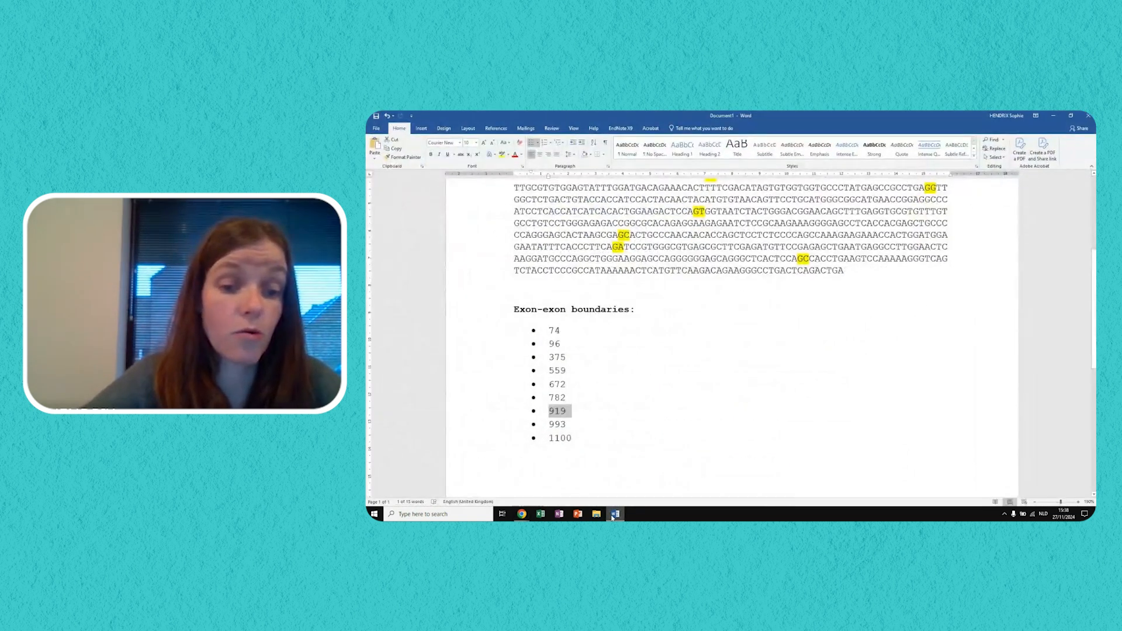
left_click(613, 515)
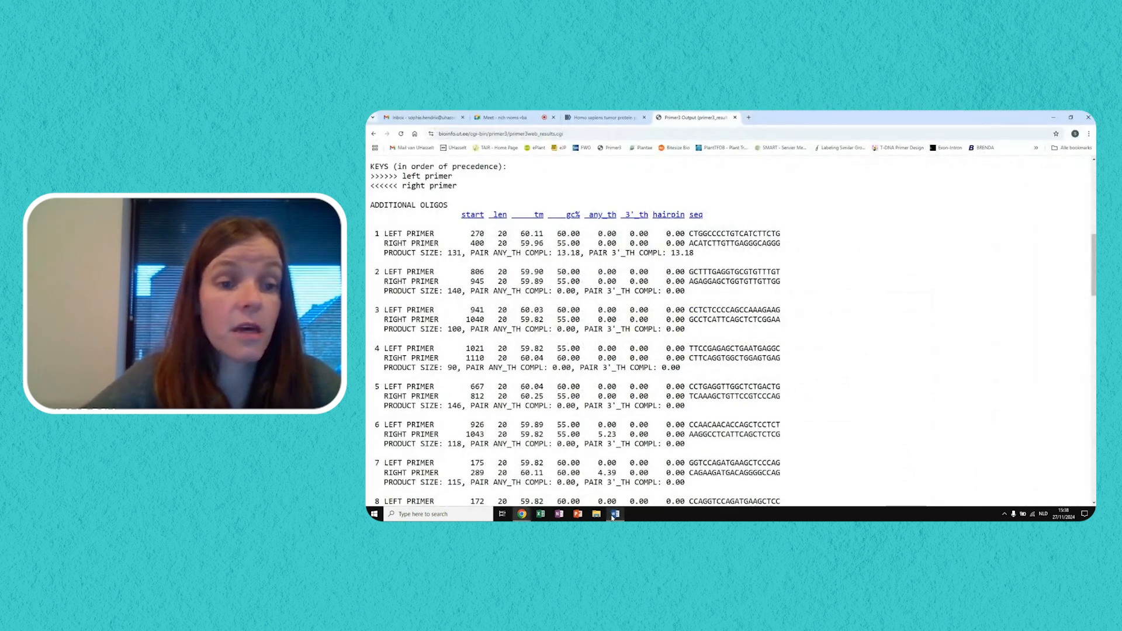
left_click(614, 515)
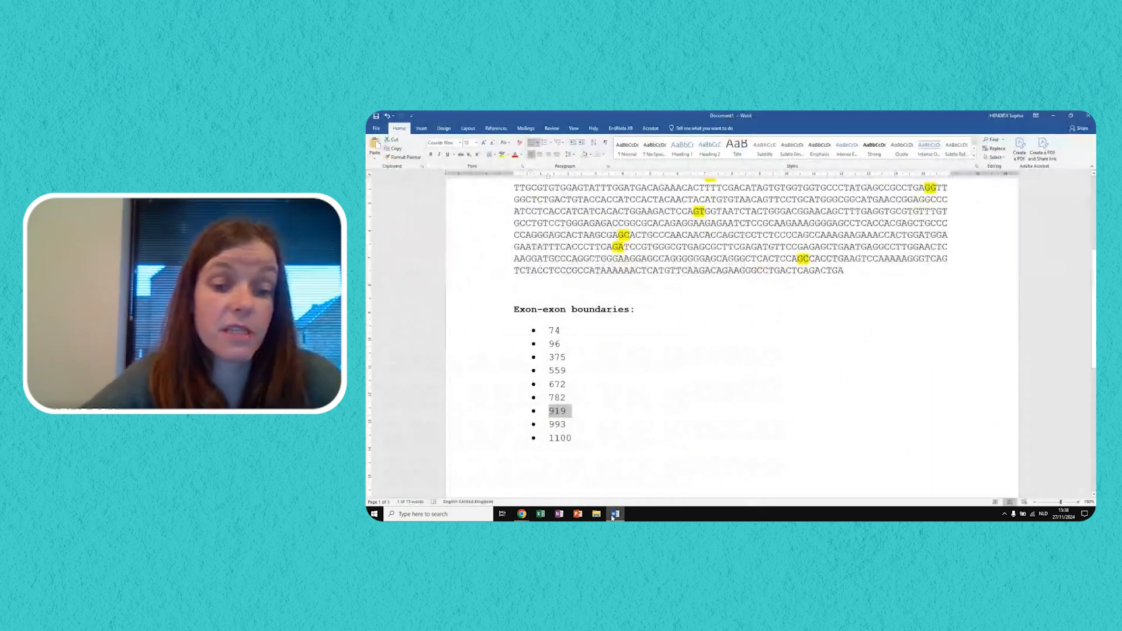
left_click(614, 515)
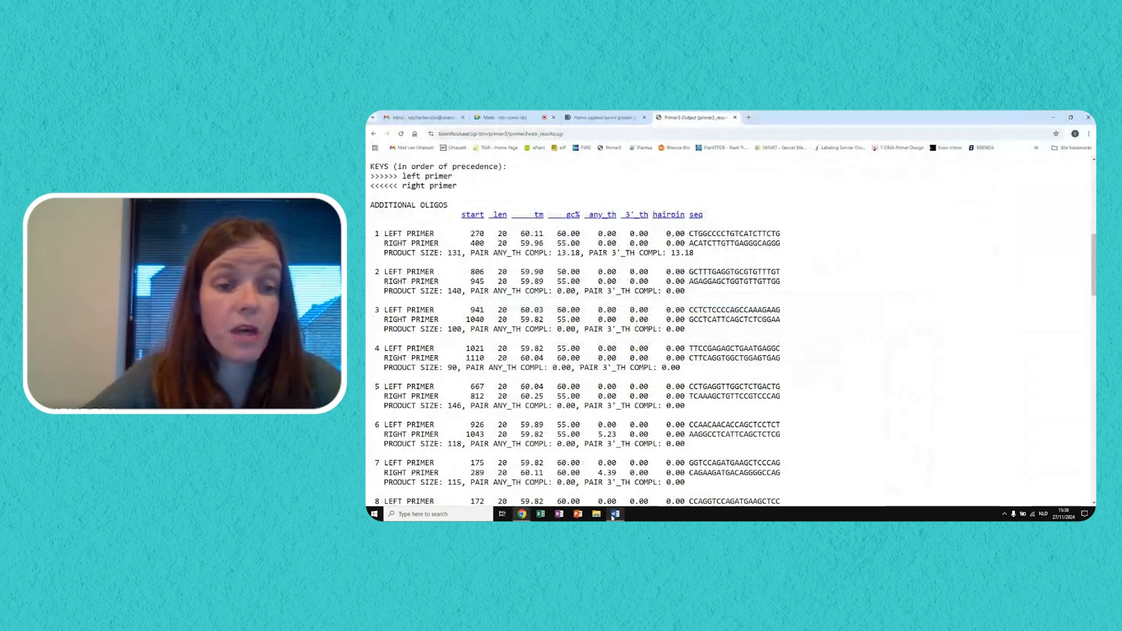
left_click_drag(598, 272, 686, 281)
left_click(599, 281)
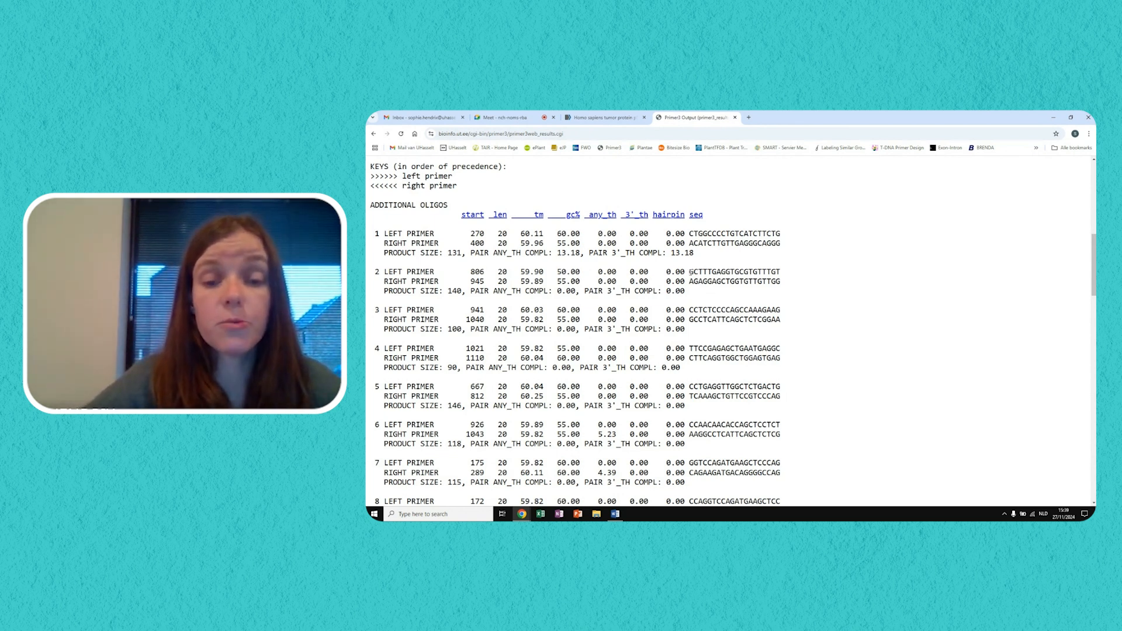
- Copy additional pair 2's left primer sequence GCTTTGAGGTGCGTGTTTGT and find it in the Word document
left_click_drag(690, 273, 781, 273)
key("ctrl+c")
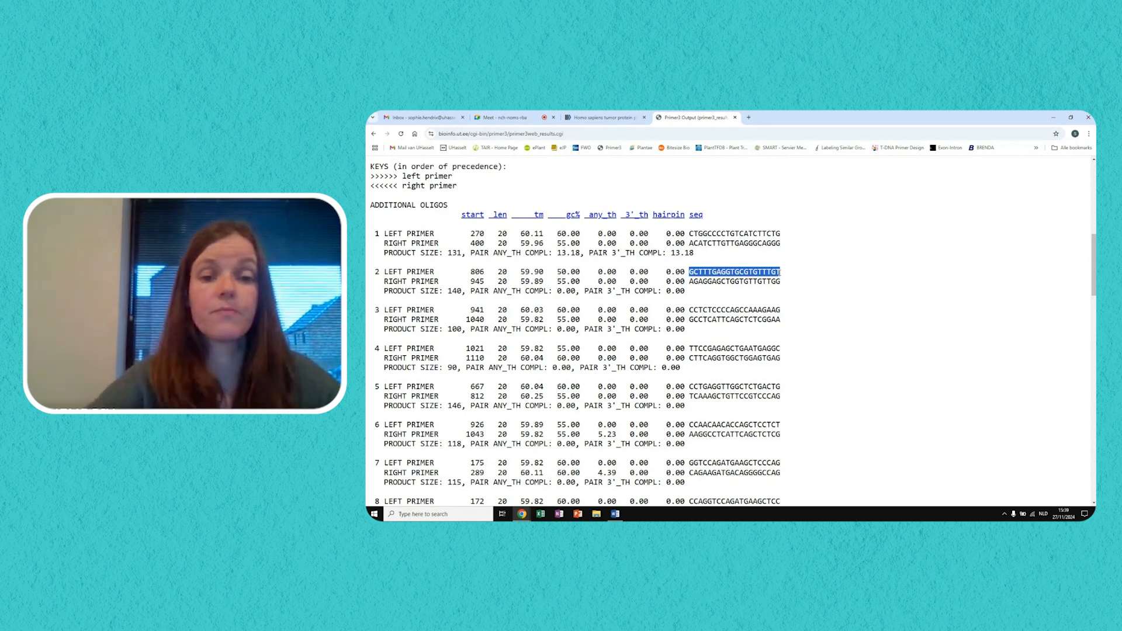
left_click(615, 515)
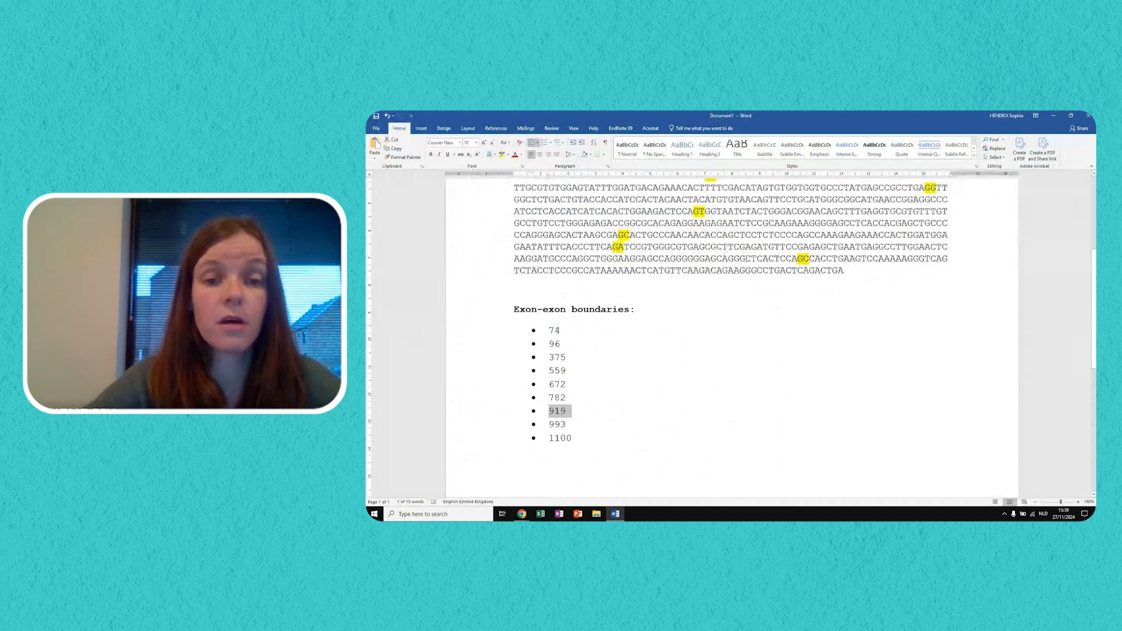
key("ctrl+f")
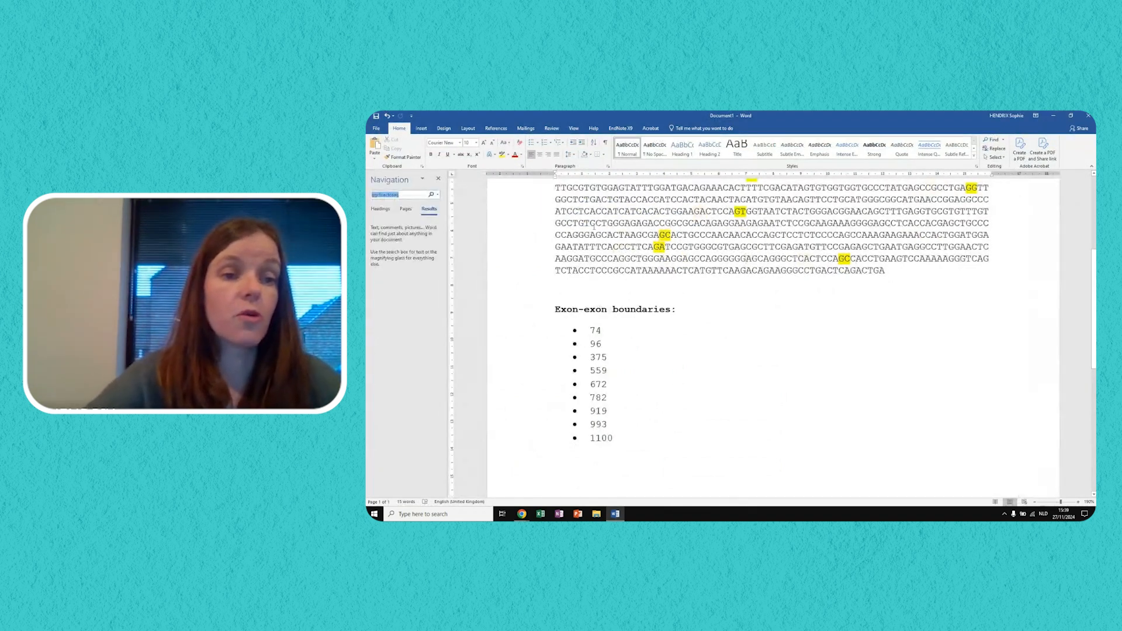
key("ctrl+v")
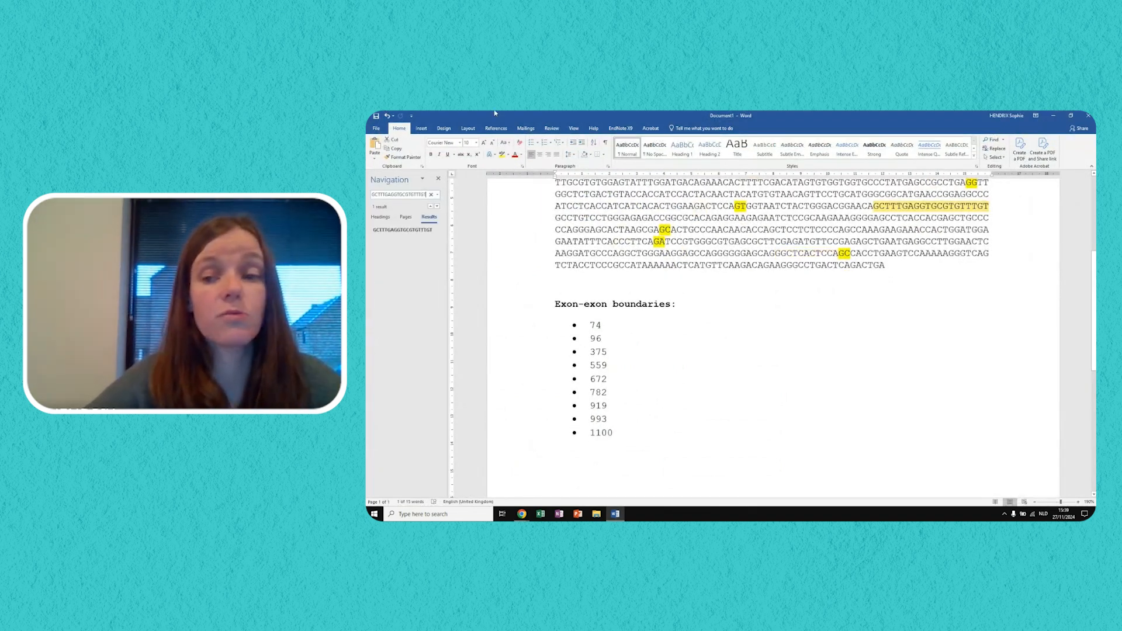
- Underline the found left primer sequence in the Word document and highlight it in green
left_click(449, 155)
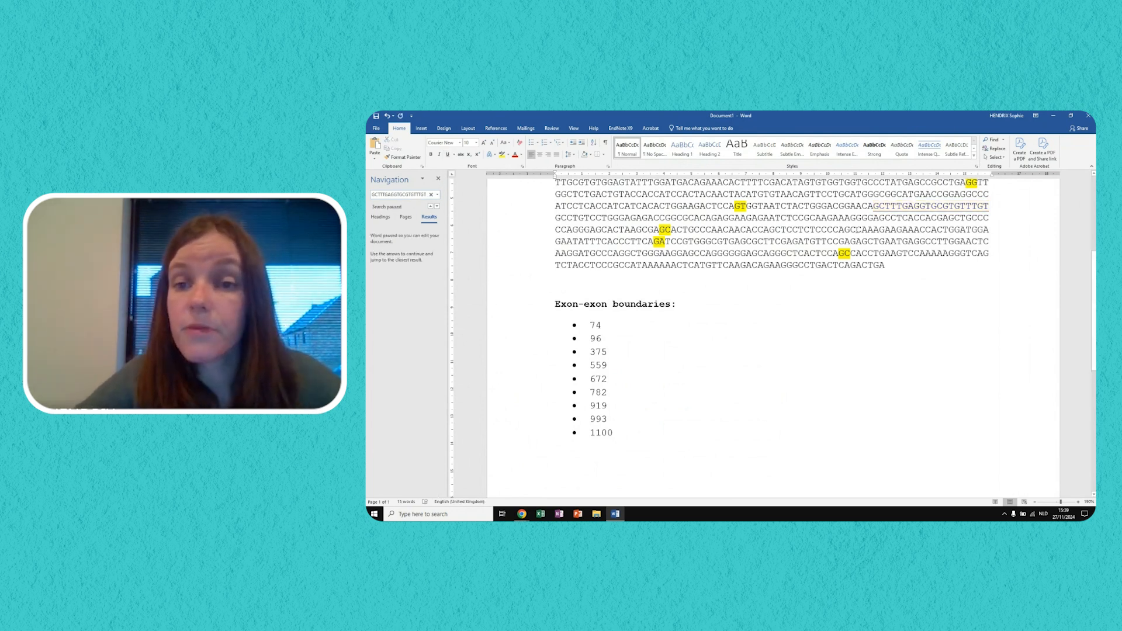
left_click_drag(873, 206, 991, 206)
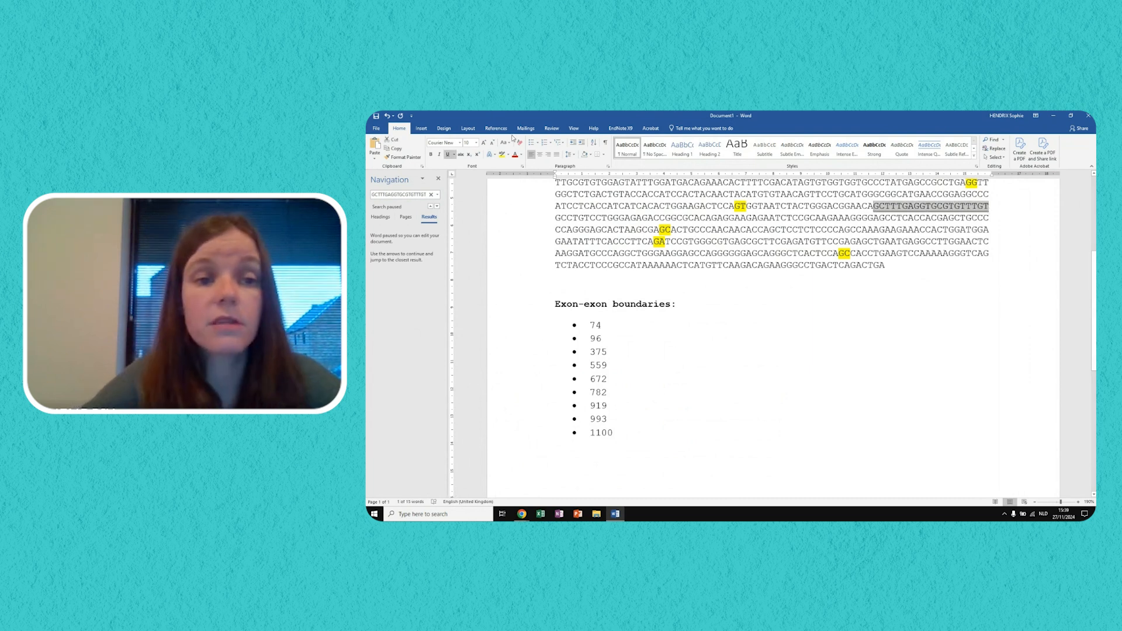
left_click(508, 154)
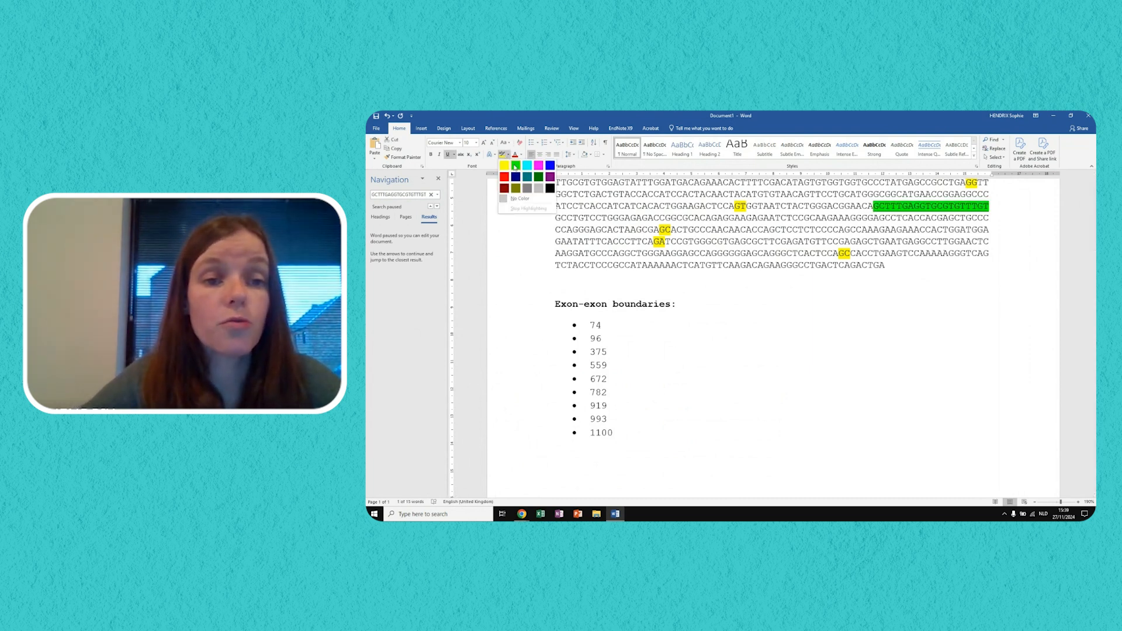
left_click(515, 166)
left_click(731, 316)
scroll(731, 396, "up", 3)
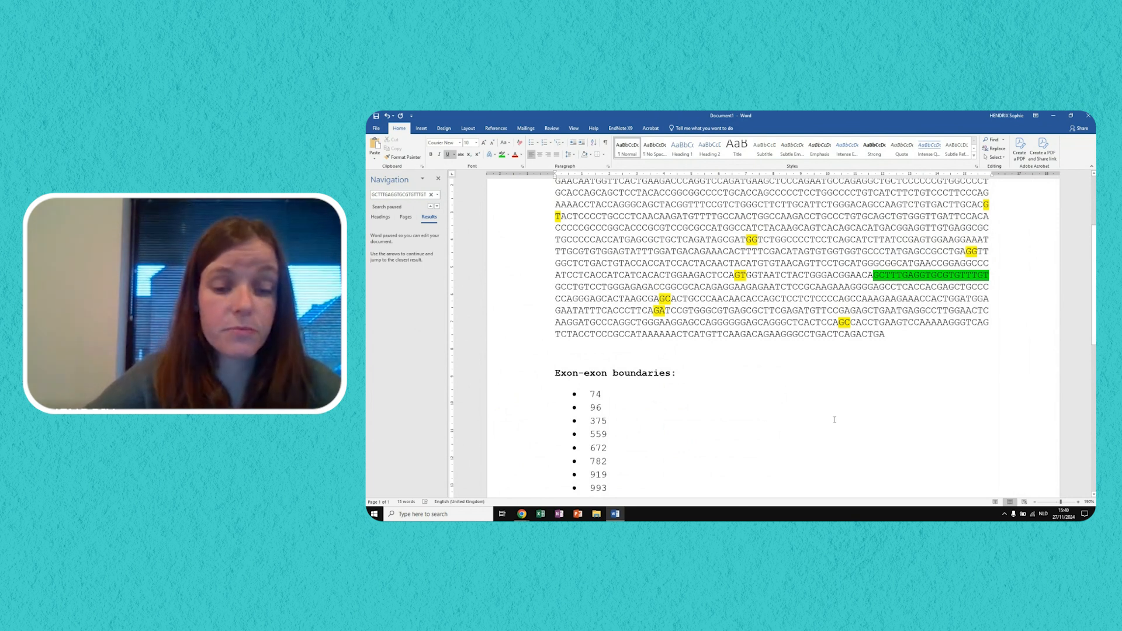
- Switch back to the Primer3 output in Chrome and copy additional pair 2's right primer sequence AGAGGAGCTGGTGTTGTTGG
mouse_move(521, 517)
left_click(589, 474)
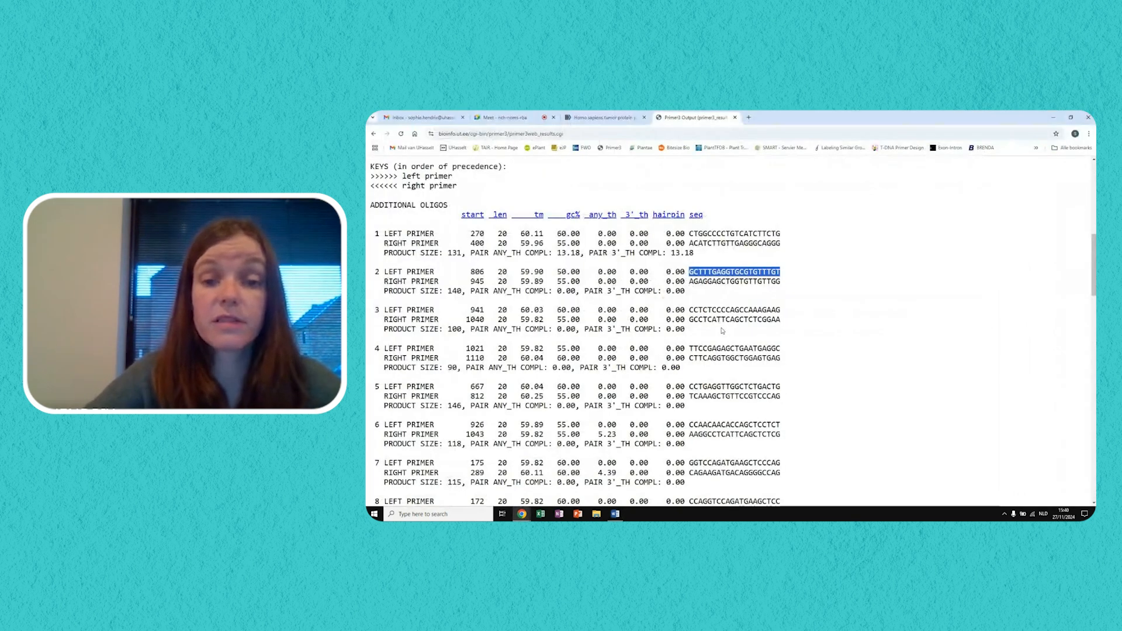
left_click_drag(691, 281, 782, 282)
key("ctrl+c")
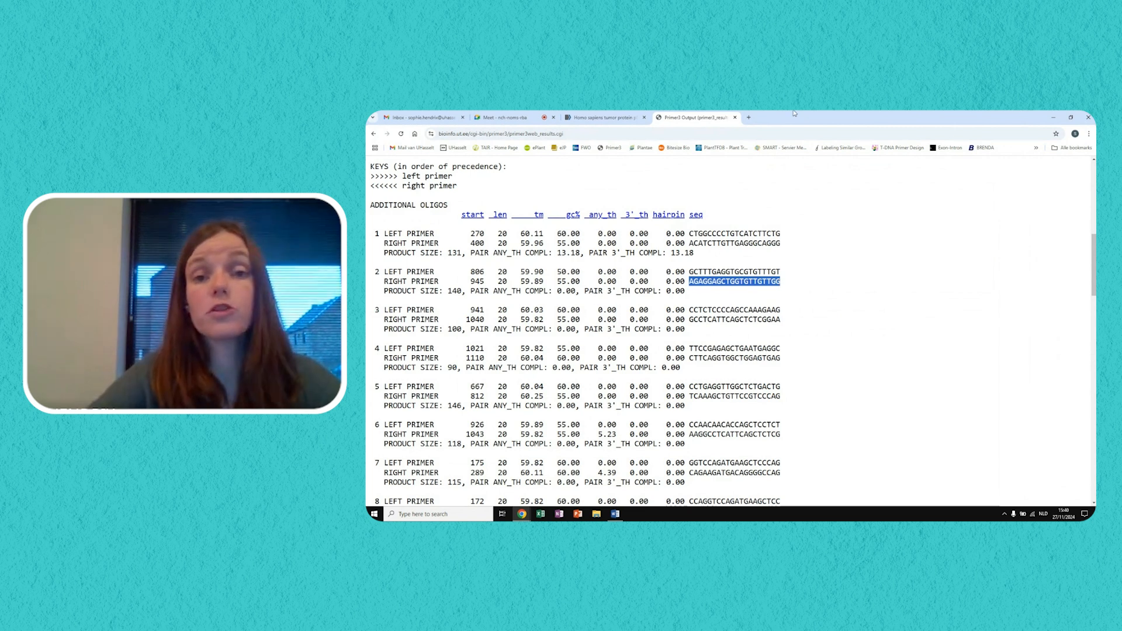
- Search Google for "reverse complement" in a new browser tab and open the Bioinformatics.org Reverse Complement tool
left_click(750, 118)
type("rever")
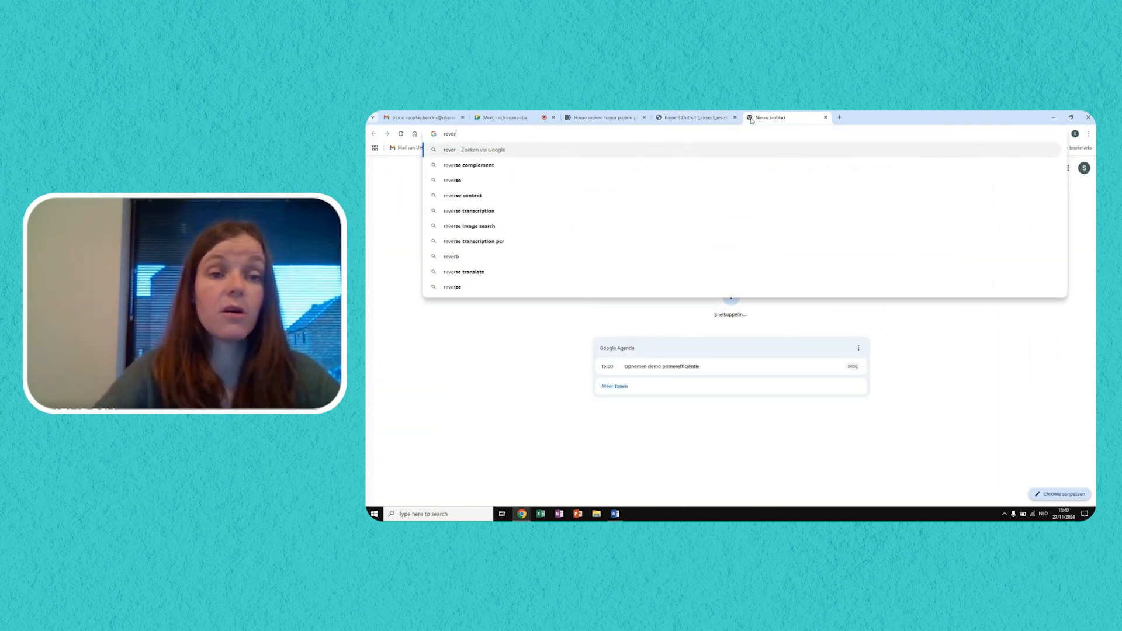
type("se")
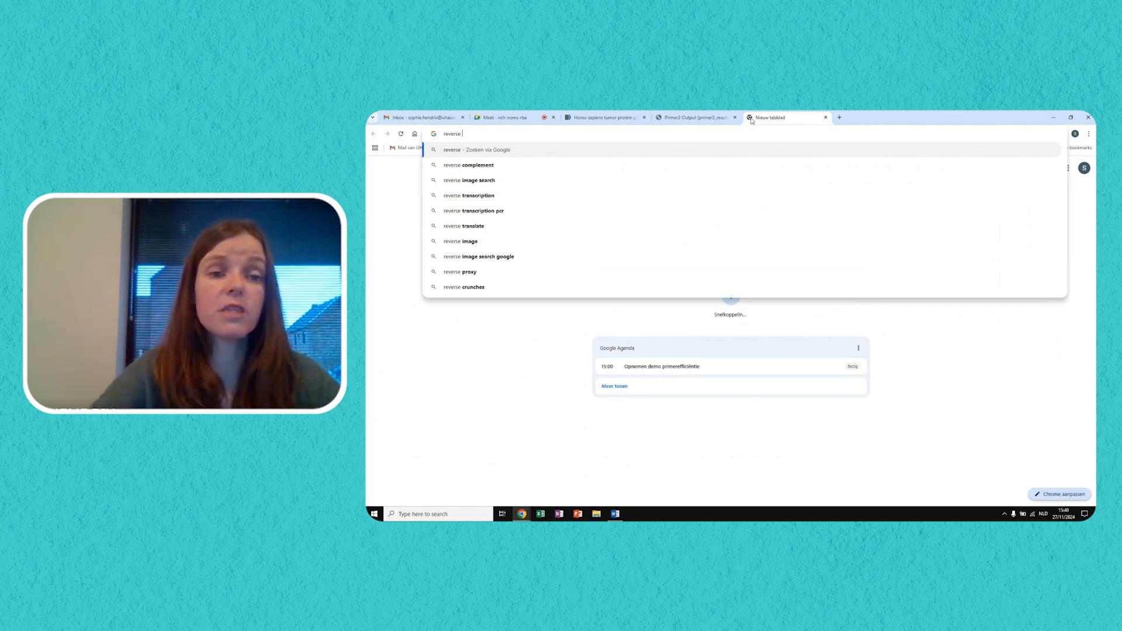
key("Down")
key("Return")
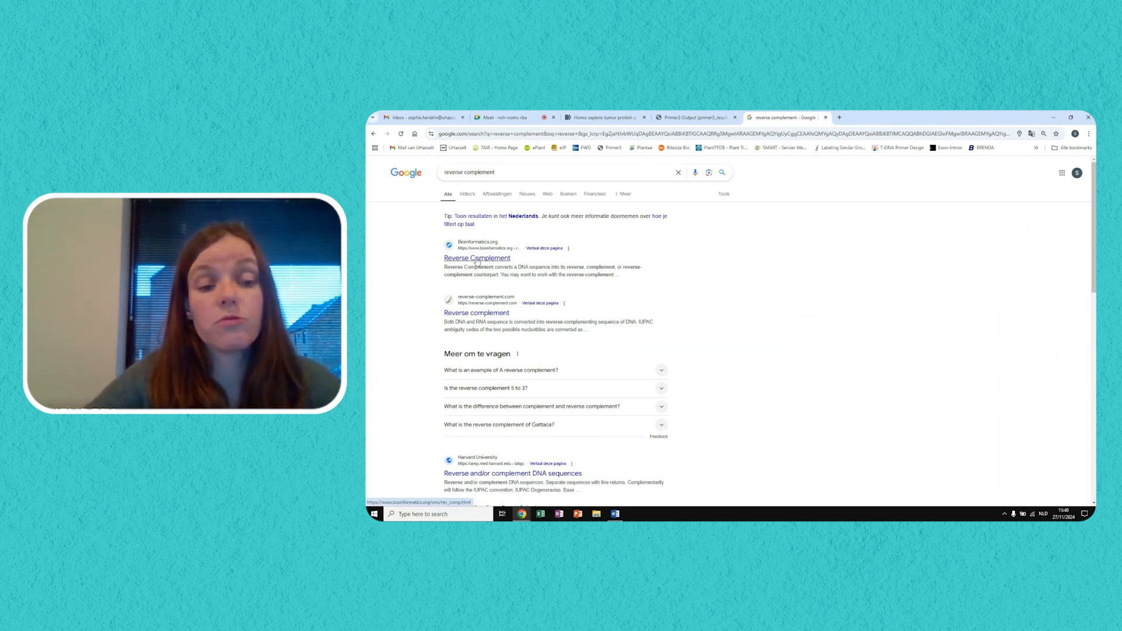
left_click(477, 259)
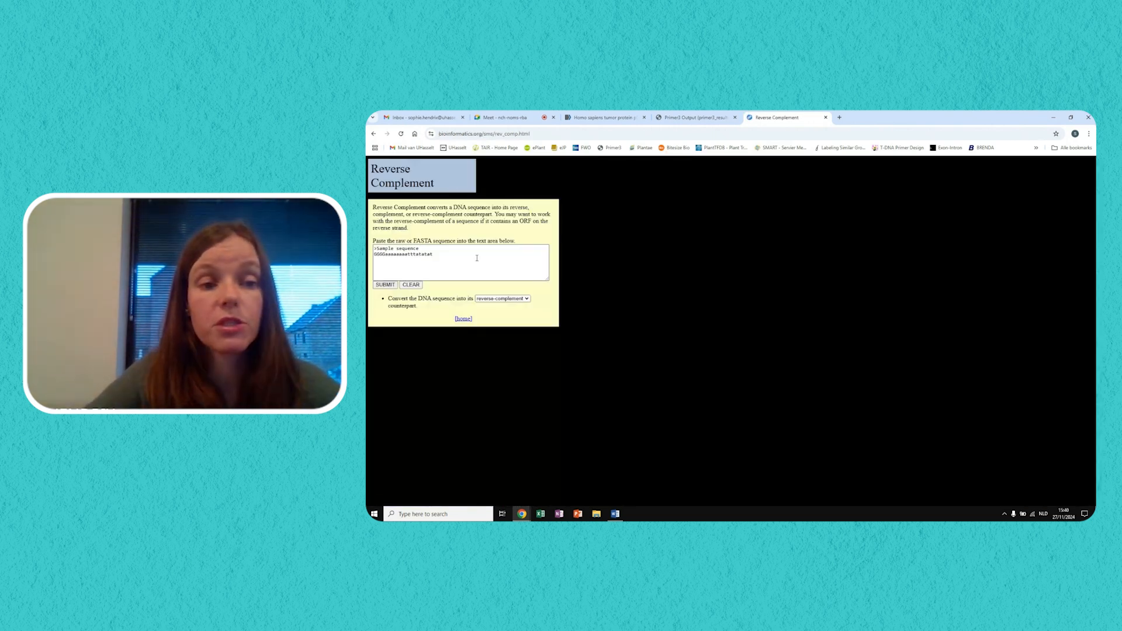
- Replace the sample sequence with the copied right primer, convert it to its reverse-complement, and copy the resulting sequence
left_click_drag(452, 260, 367, 248)
key("ctrl+v")
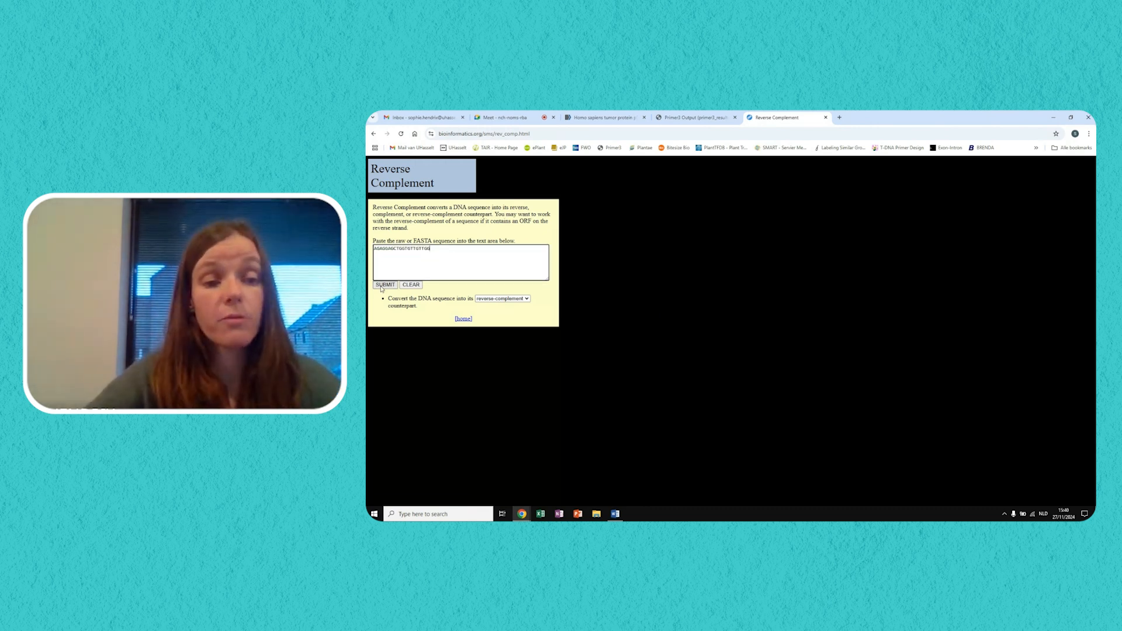
left_click(503, 301)
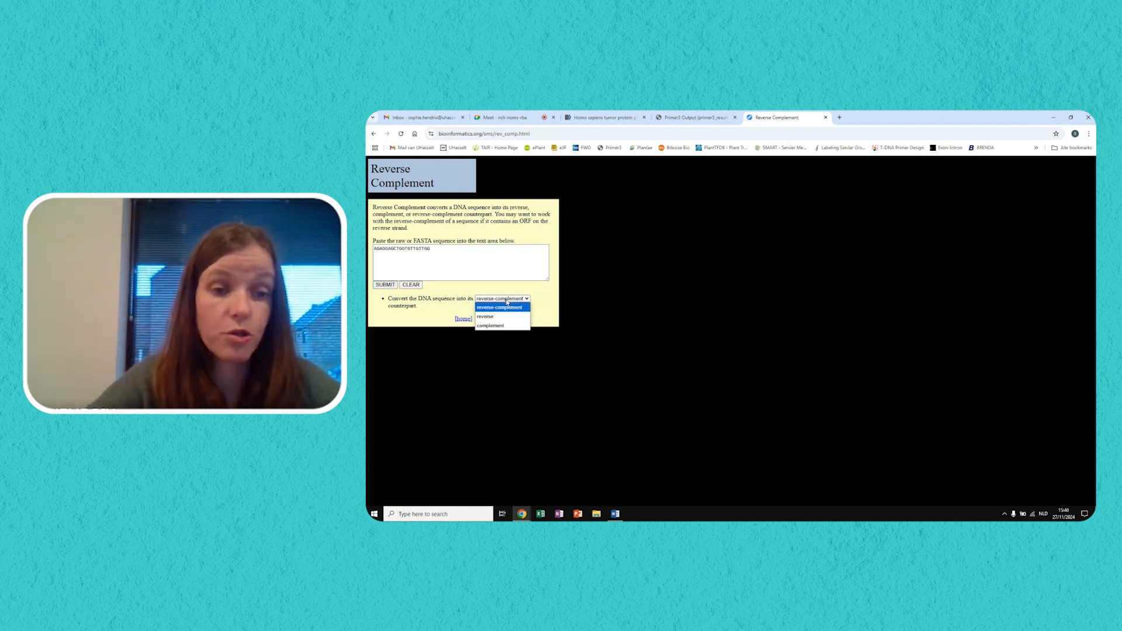
left_click(386, 286)
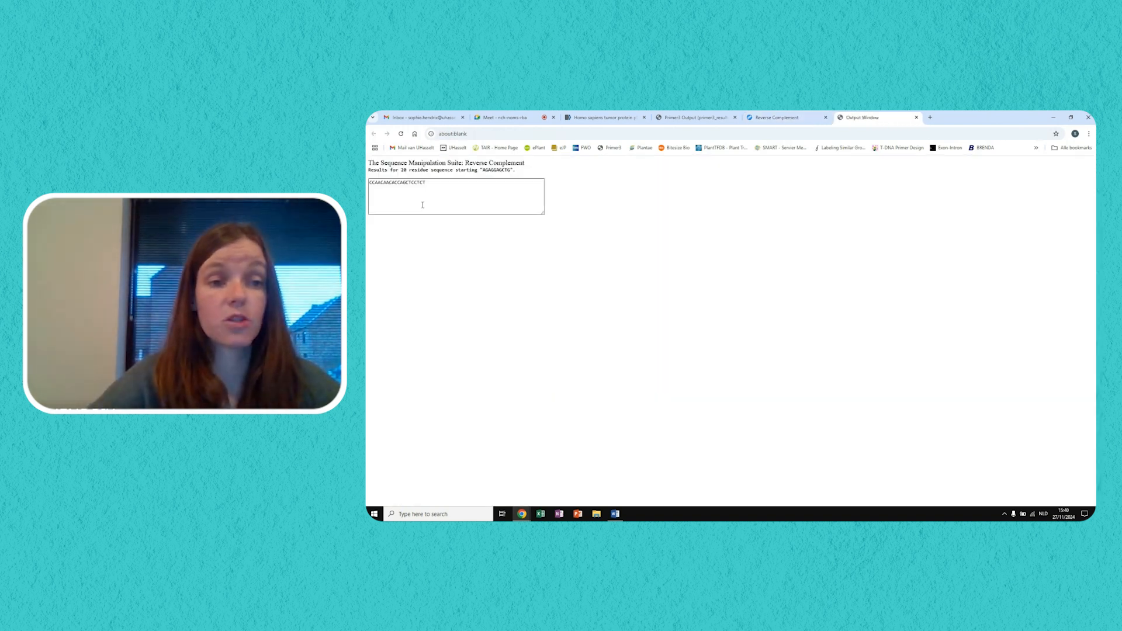
left_click_drag(443, 186, 369, 192)
key("ctrl+c")
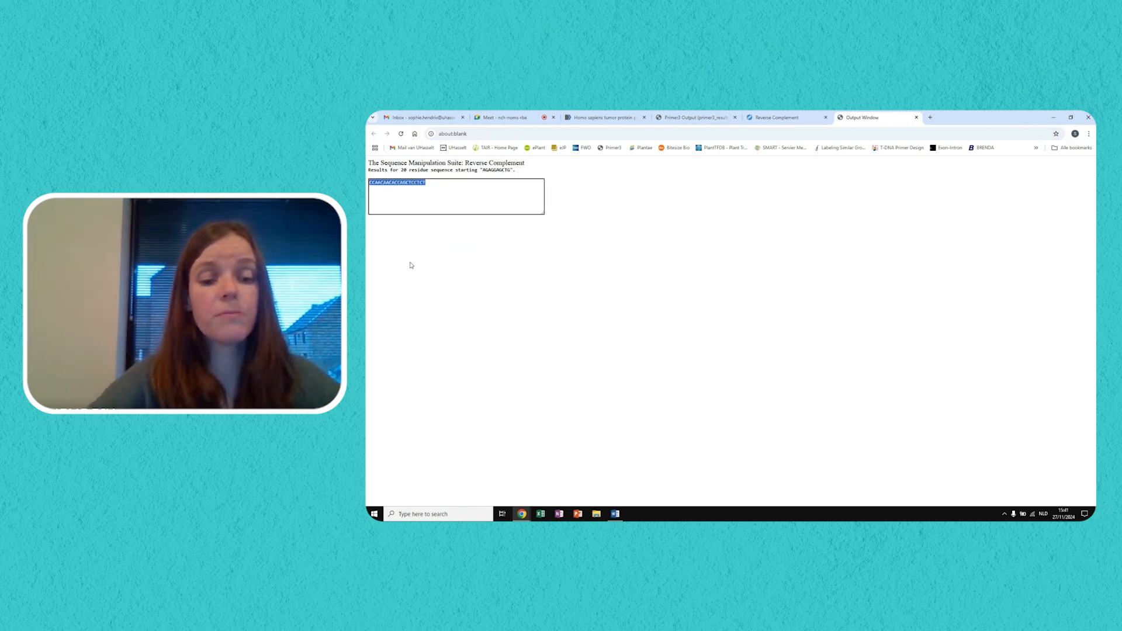
- Switch to the Word document, find the reverse-complement sequence CCAACAACACCAGCTCCTCT, and mark it with green highlighting and an underline
left_click(615, 514)
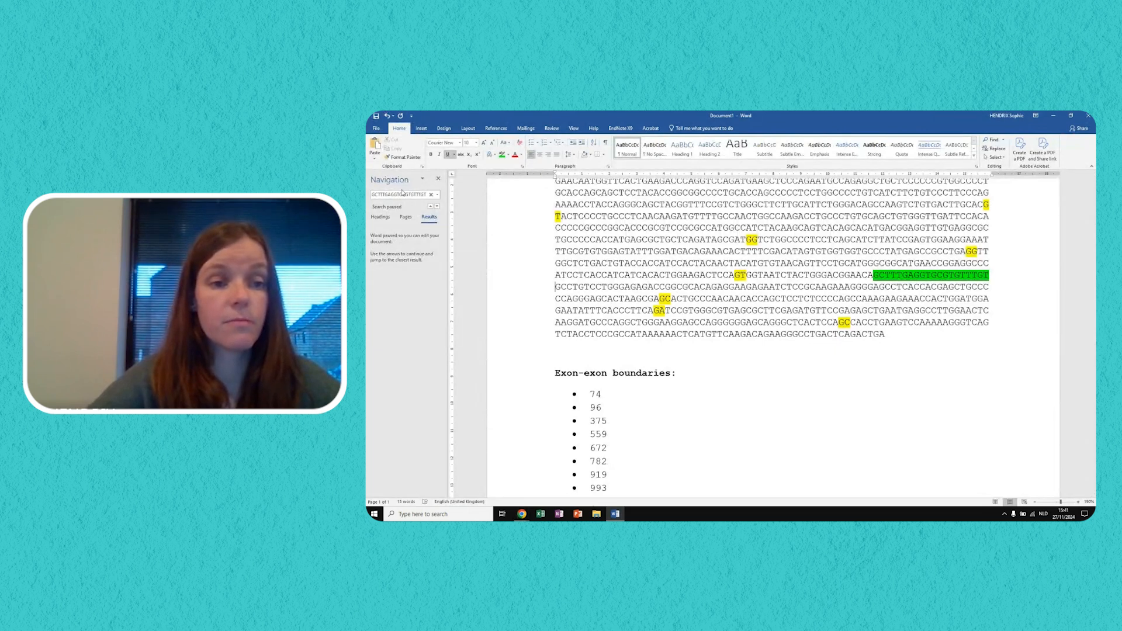
left_click(431, 194)
key("ctrl+v")
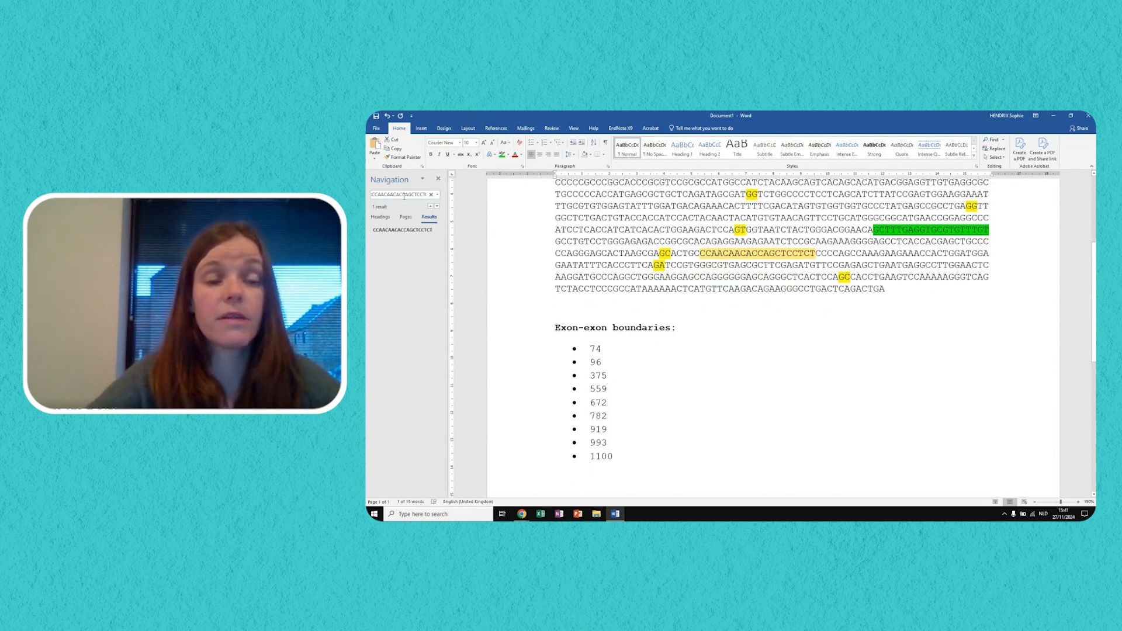
left_click(502, 154)
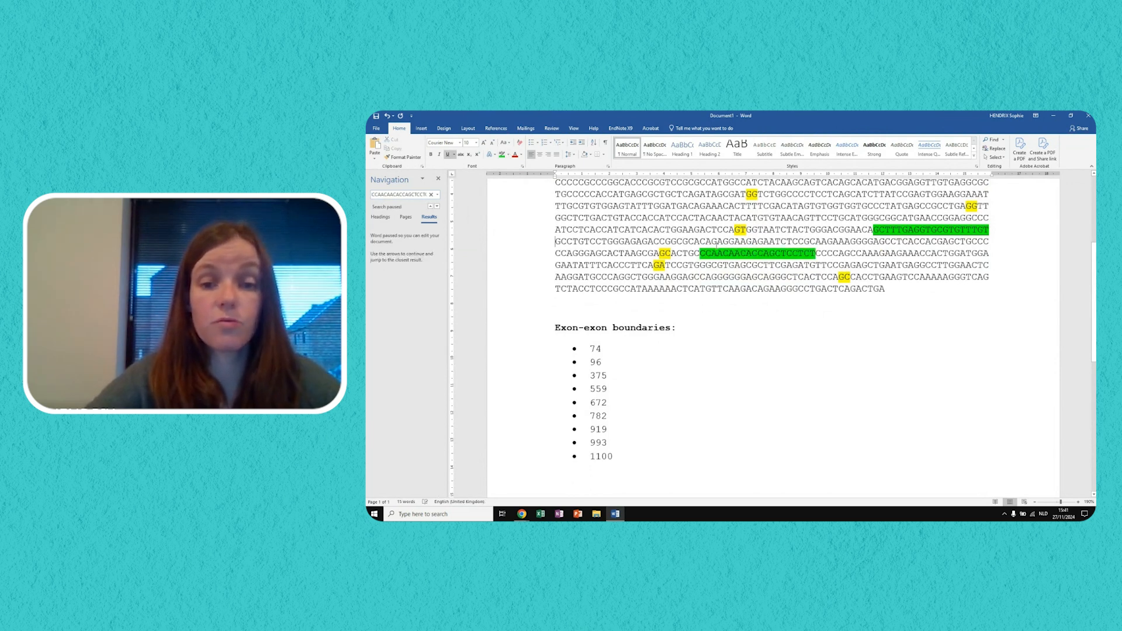
left_click_drag(700, 253, 816, 254)
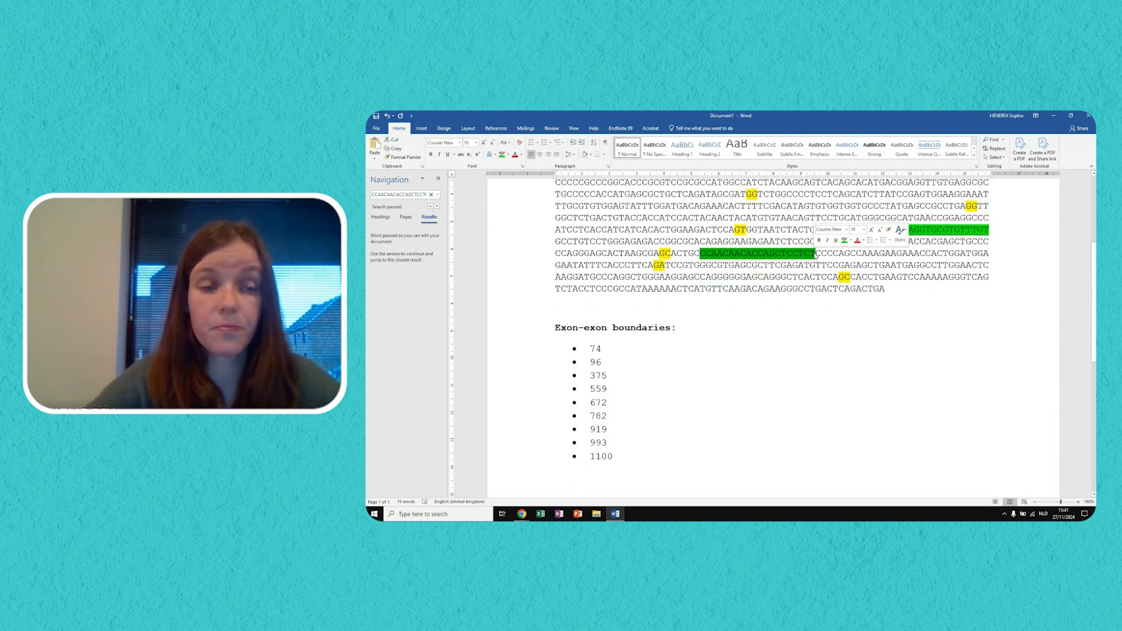
left_click(448, 154)
left_click(758, 395)
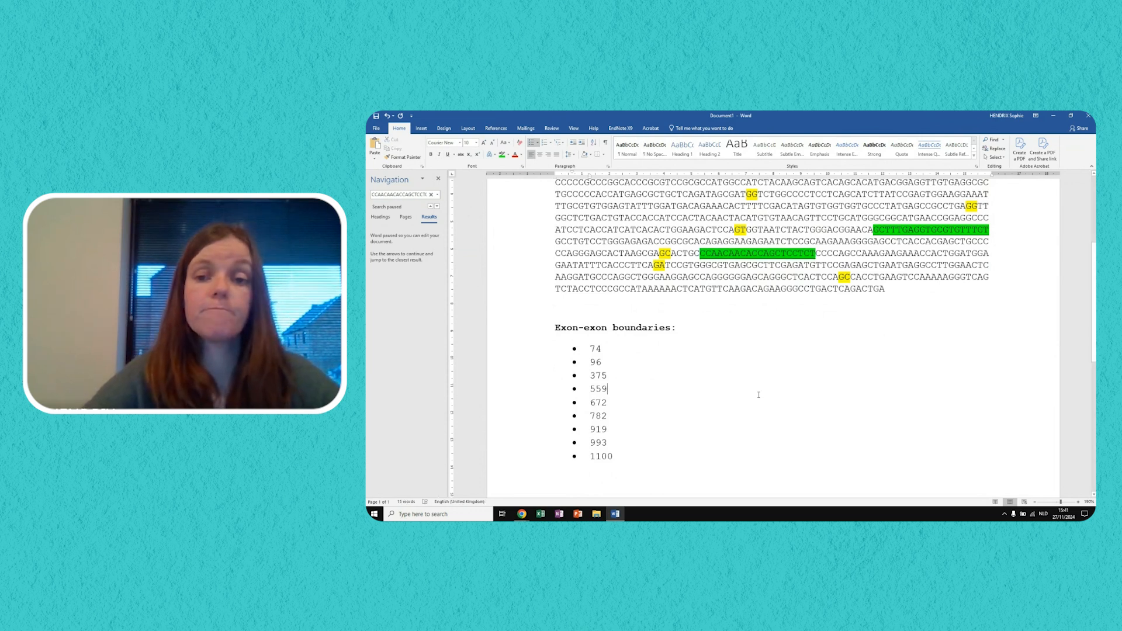
- Examine where the two green primers lie relative to the yellow exon-exon boundaries in the P53 sequence, and close the document search
scroll(758, 396, "up", 5)
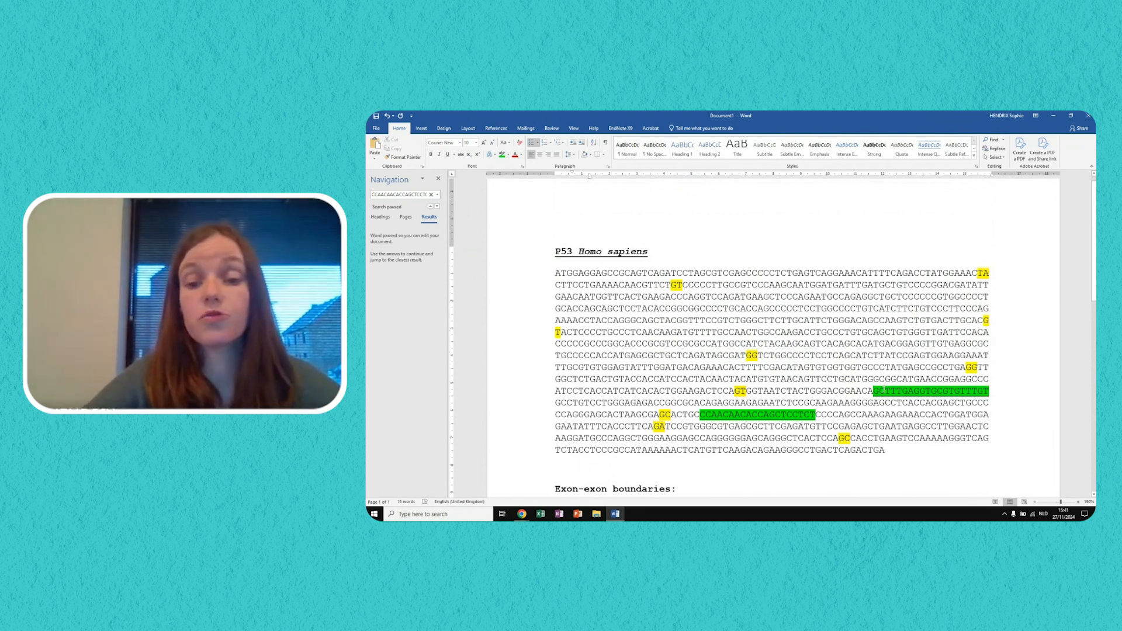
left_click_drag(874, 392, 989, 392)
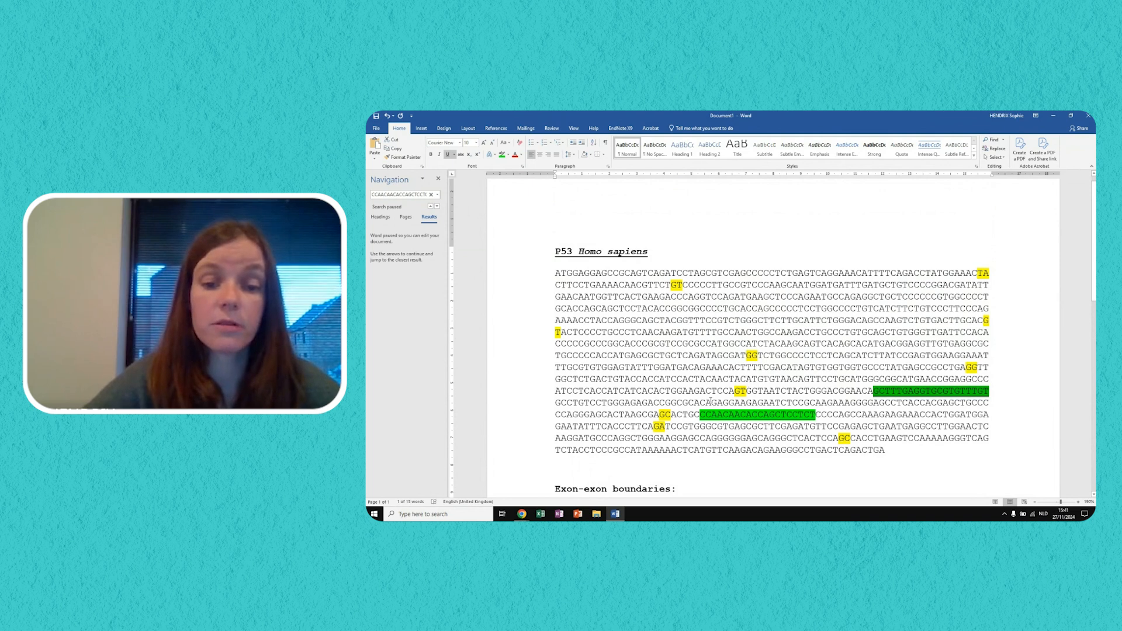
left_click_drag(700, 414, 815, 414)
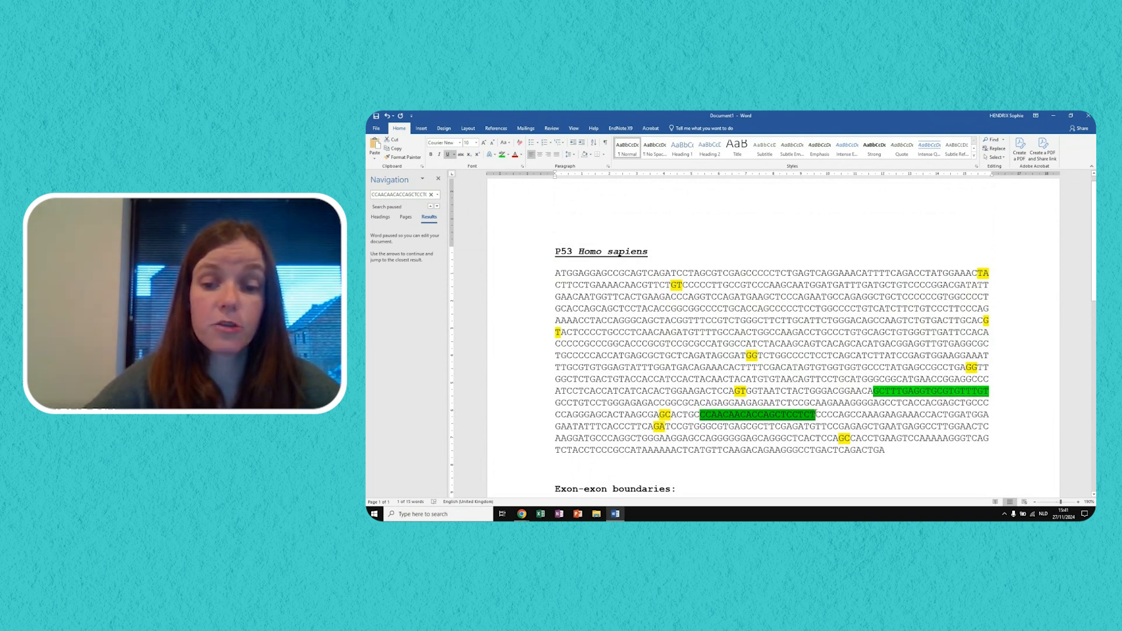
left_click(664, 417)
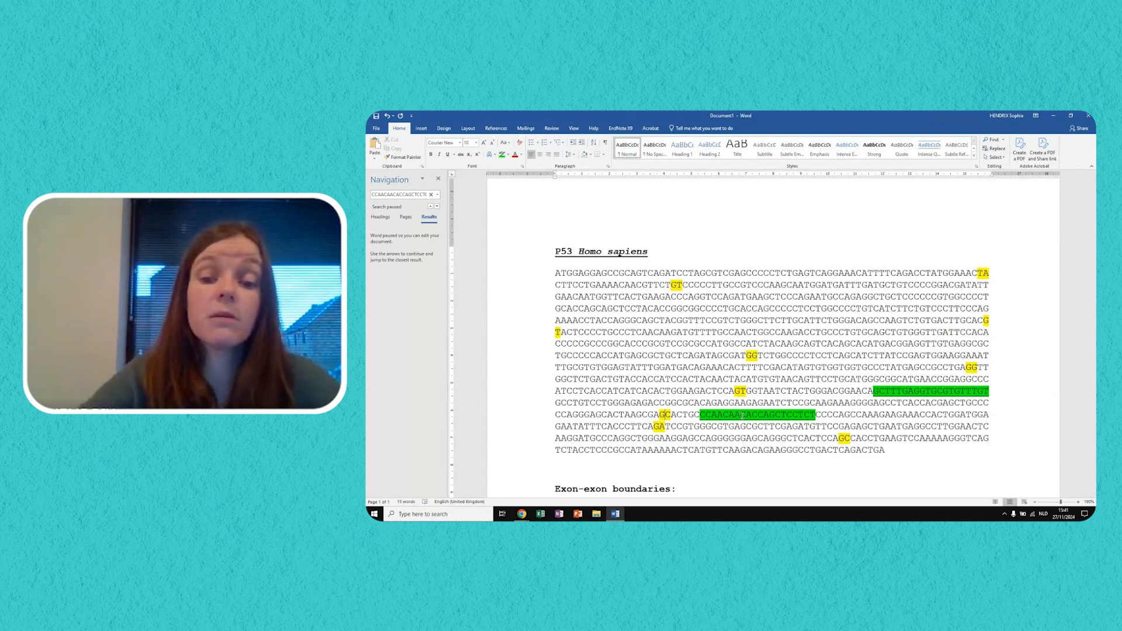
scroll(742, 415, "down", 2)
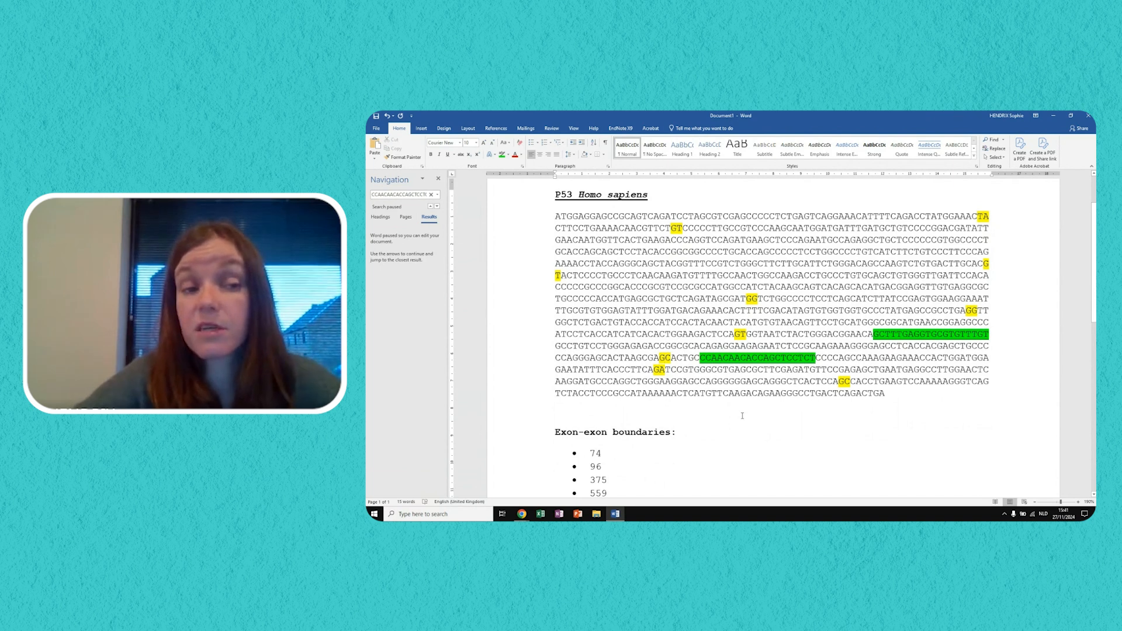
left_click(438, 178)
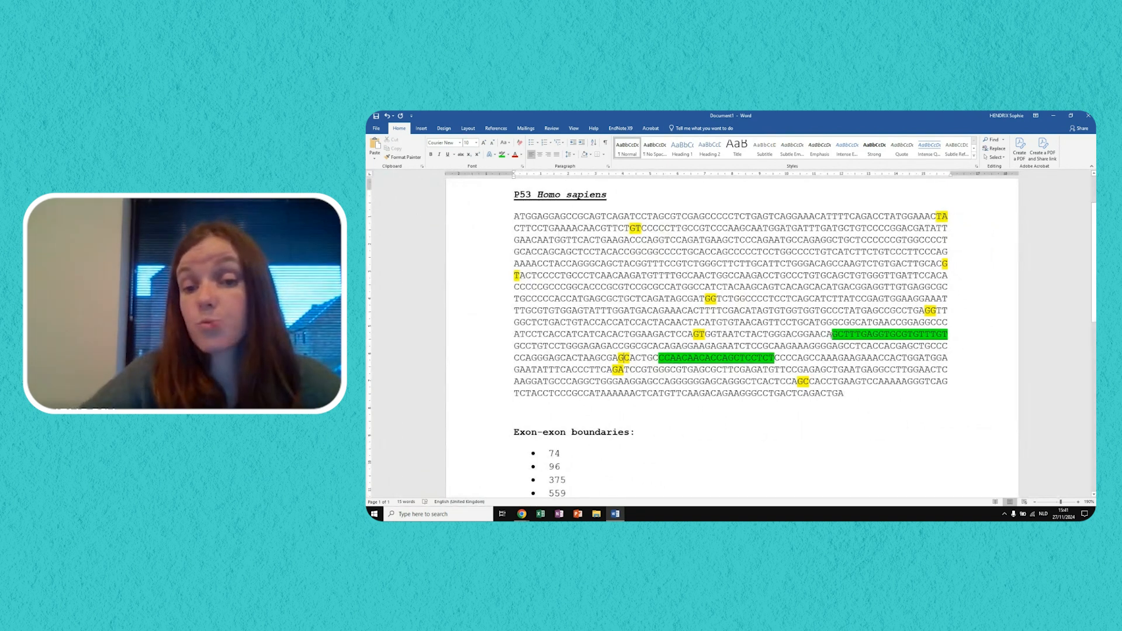
left_click(877, 337)
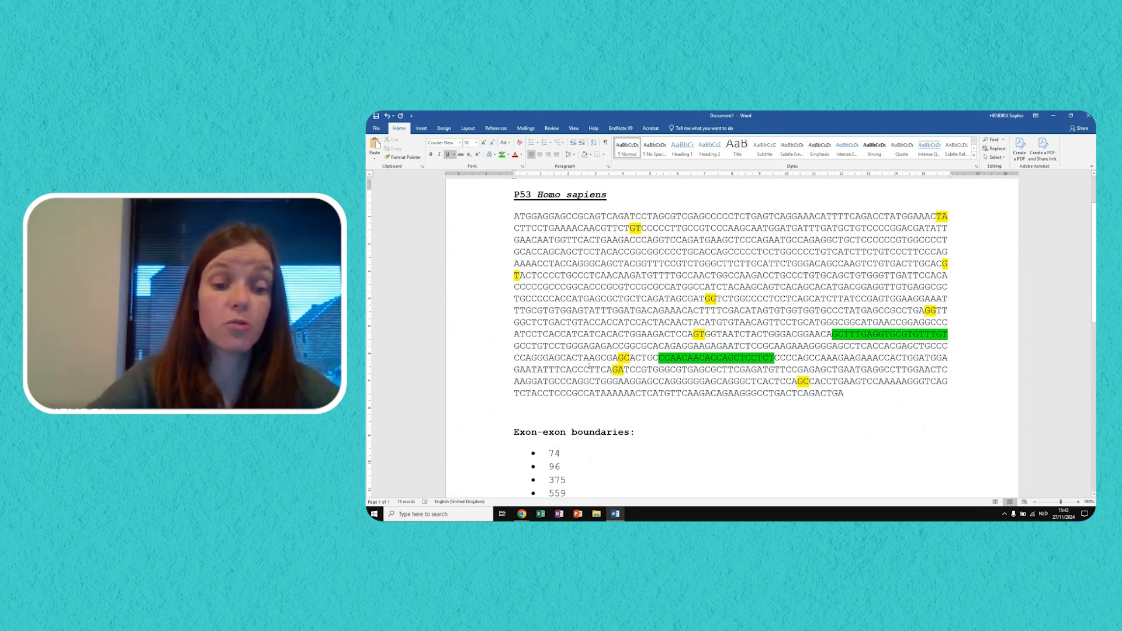
- Switch to Chrome, search Google for "ncbi blast", and open NCBI's Nucleotide BLAST
mouse_move(522, 514)
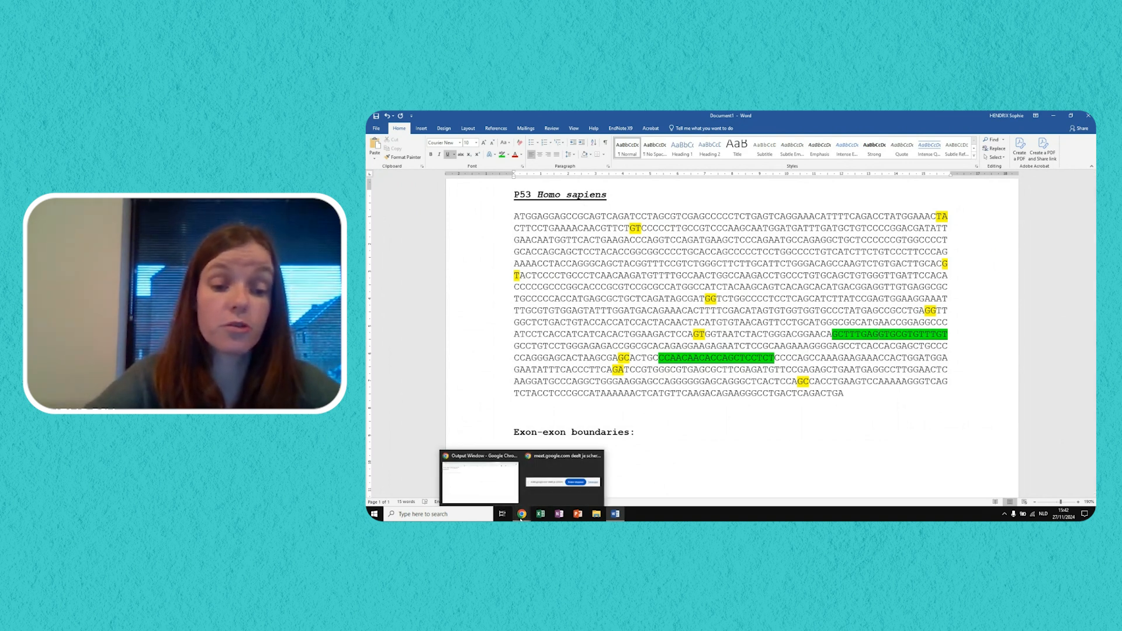
left_click(499, 477)
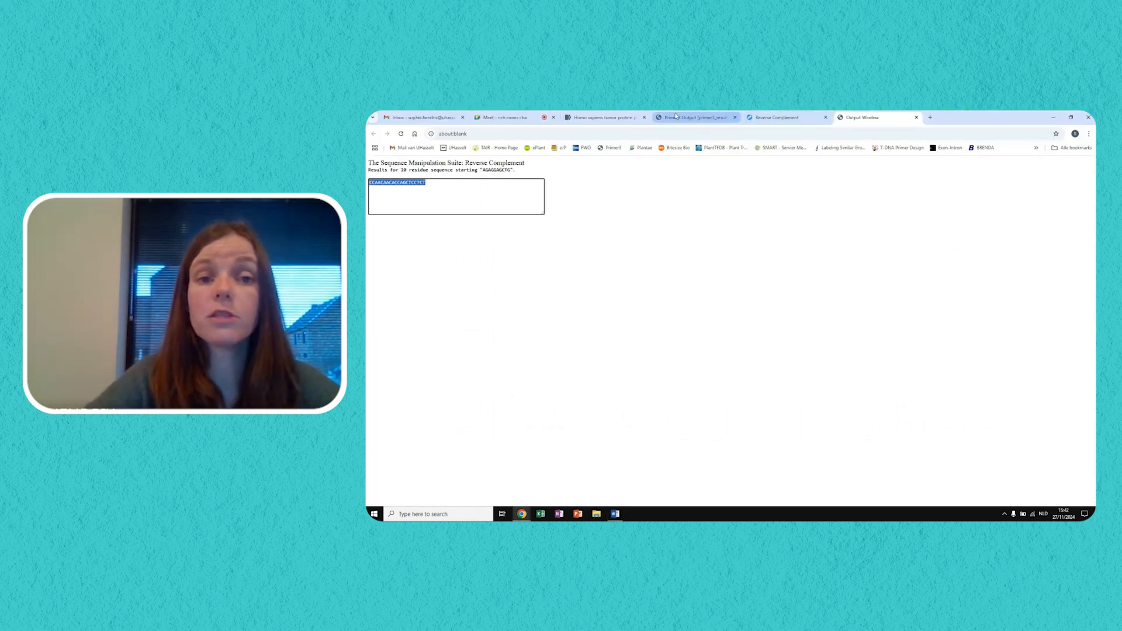
left_click(854, 134)
type("ncbi bm")
key("BackSpace")
type("last")
key("Return")
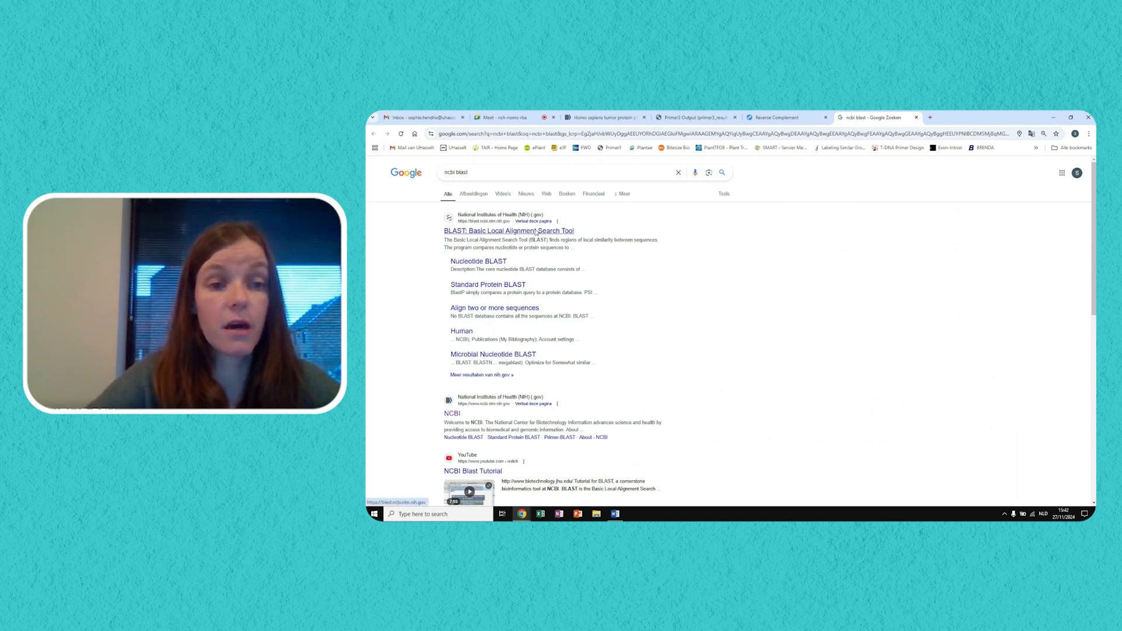
left_click(535, 232)
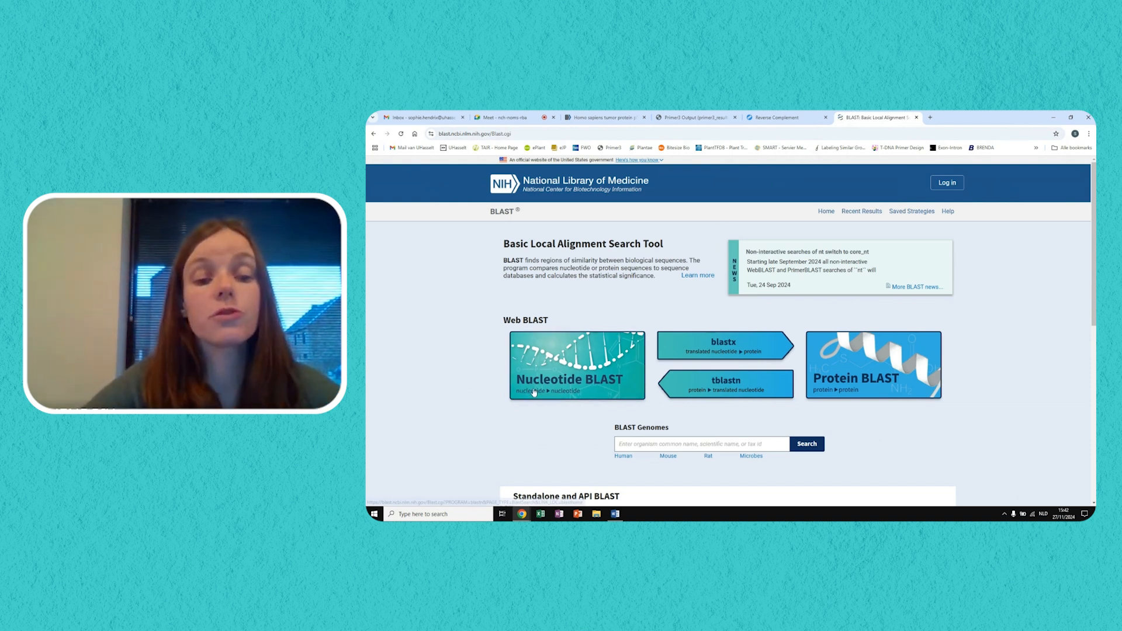
left_click(584, 373)
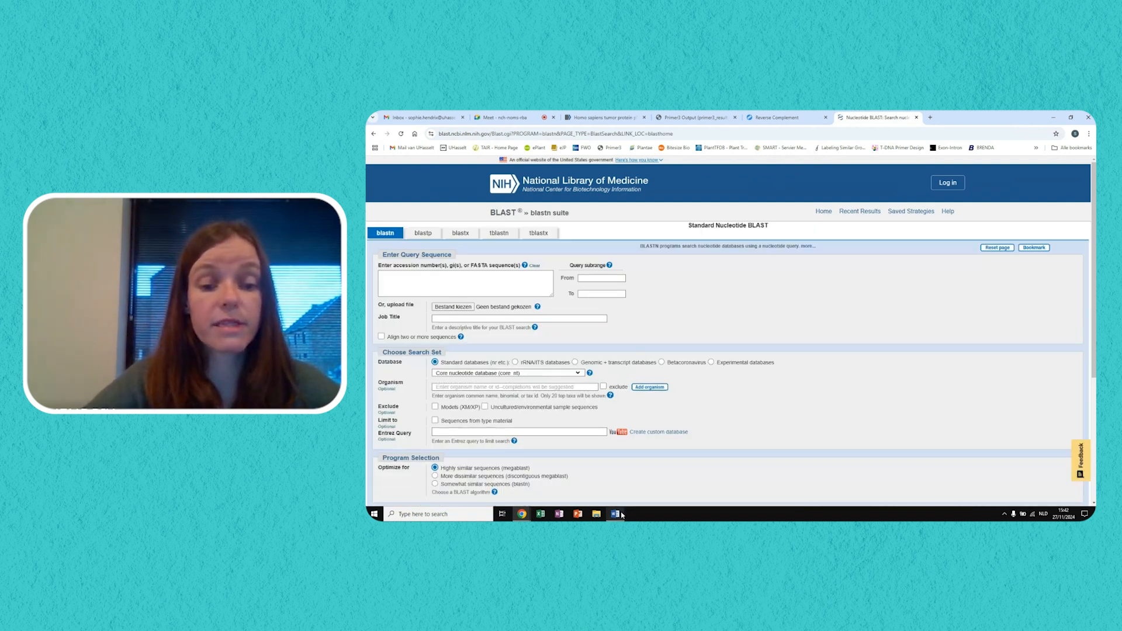
- Copy additional pair 2's left primer GCTTTGAGGTGCGTGTTTGT from the Primer3 output and paste it as the BLAST query sequence, declining the survey
left_click(703, 118)
left_click_drag(783, 273, 690, 272)
key("ctrl+c")
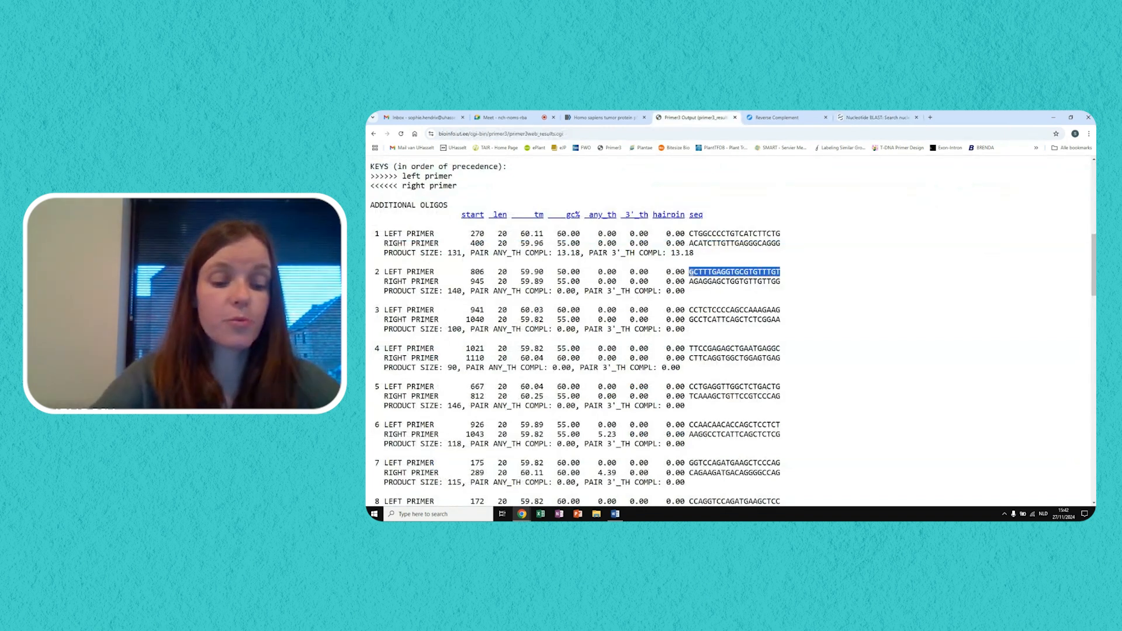
left_click(877, 117)
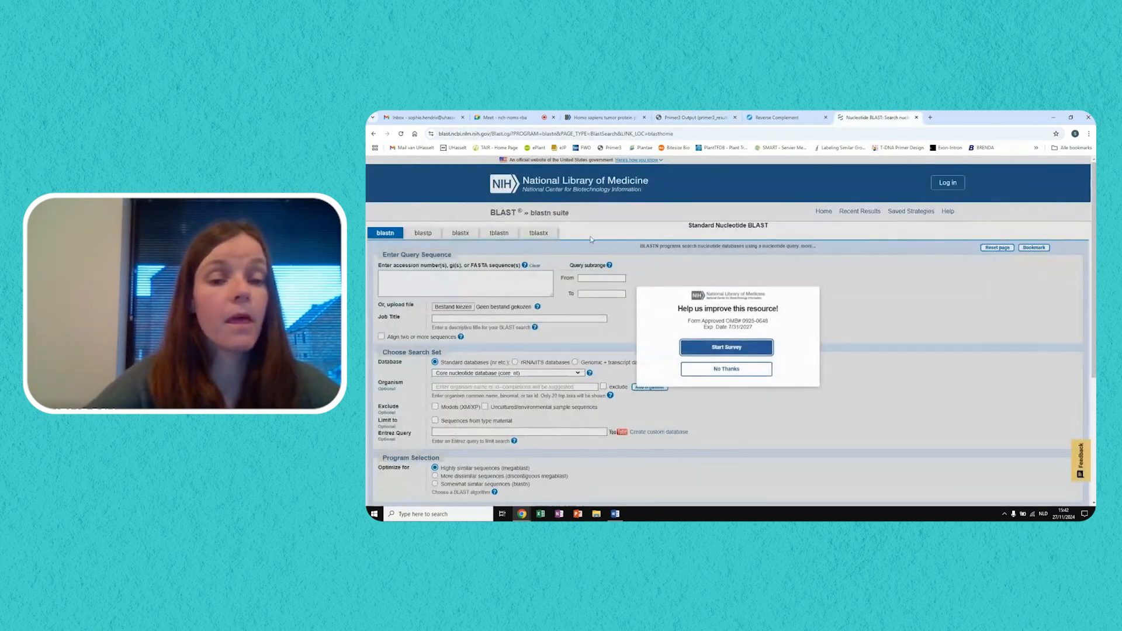
left_click(740, 367)
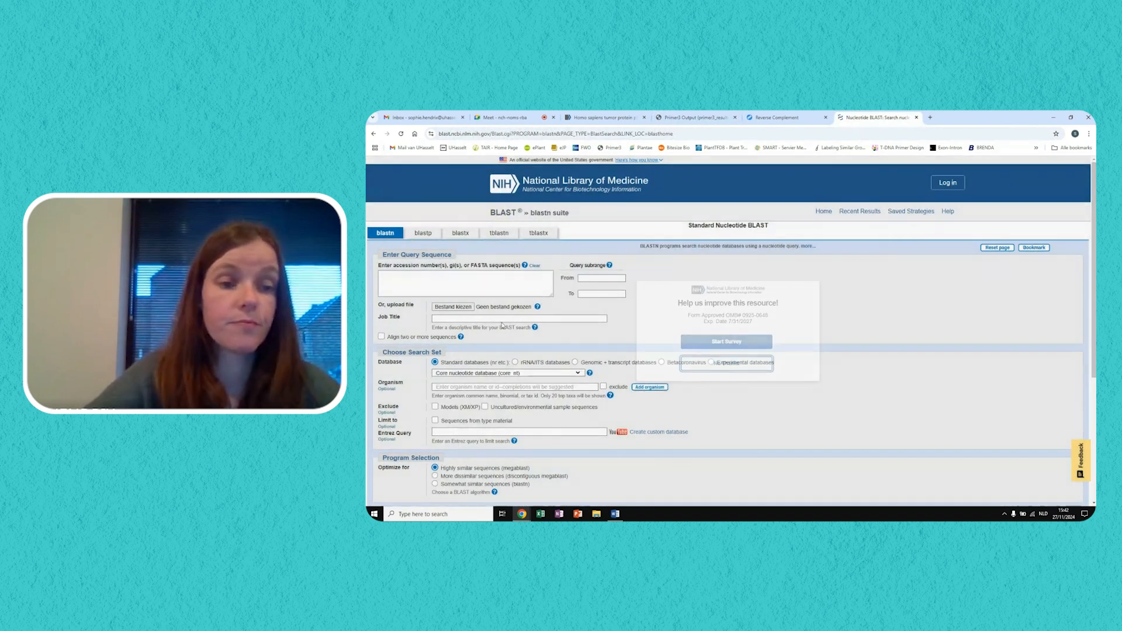
left_click(508, 282)
key("ctrl+v")
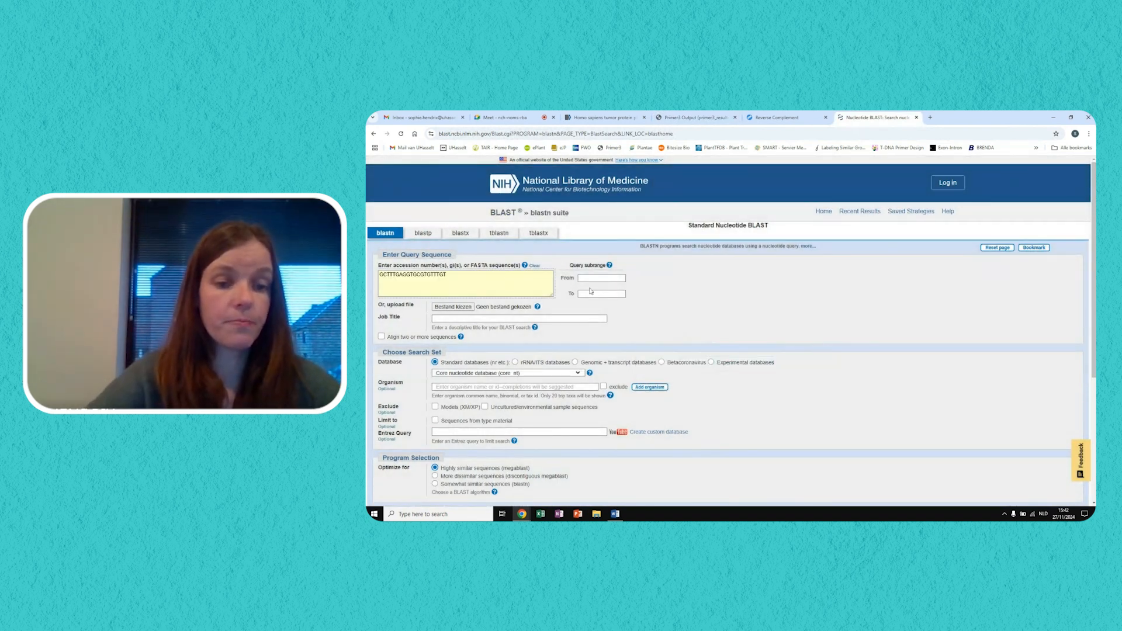
- Choose the Genomic + transcript databases with Human genomic plus transcript (Human G+T), and run the BLAST search
scroll(795, 433, "down", 1)
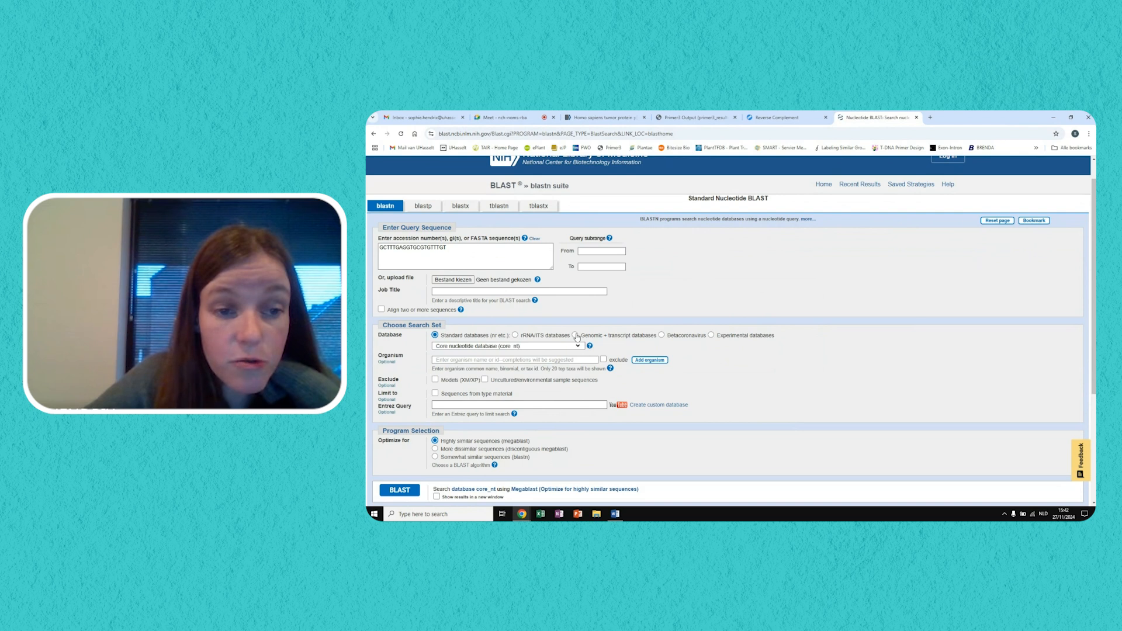
left_click(575, 335)
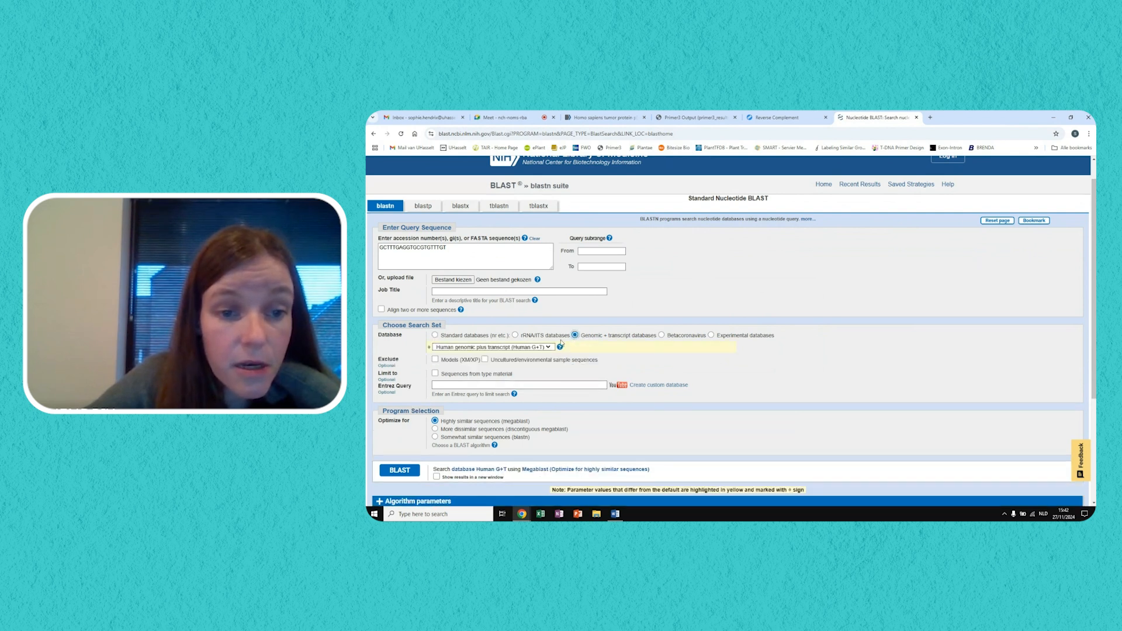
left_click(548, 347)
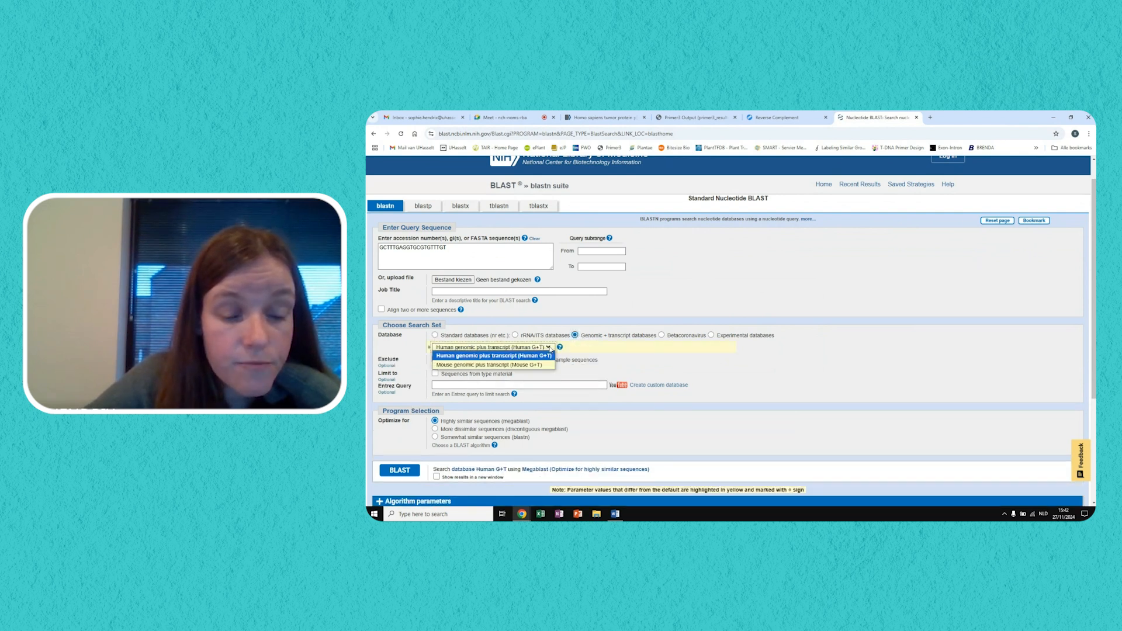
left_click(549, 349)
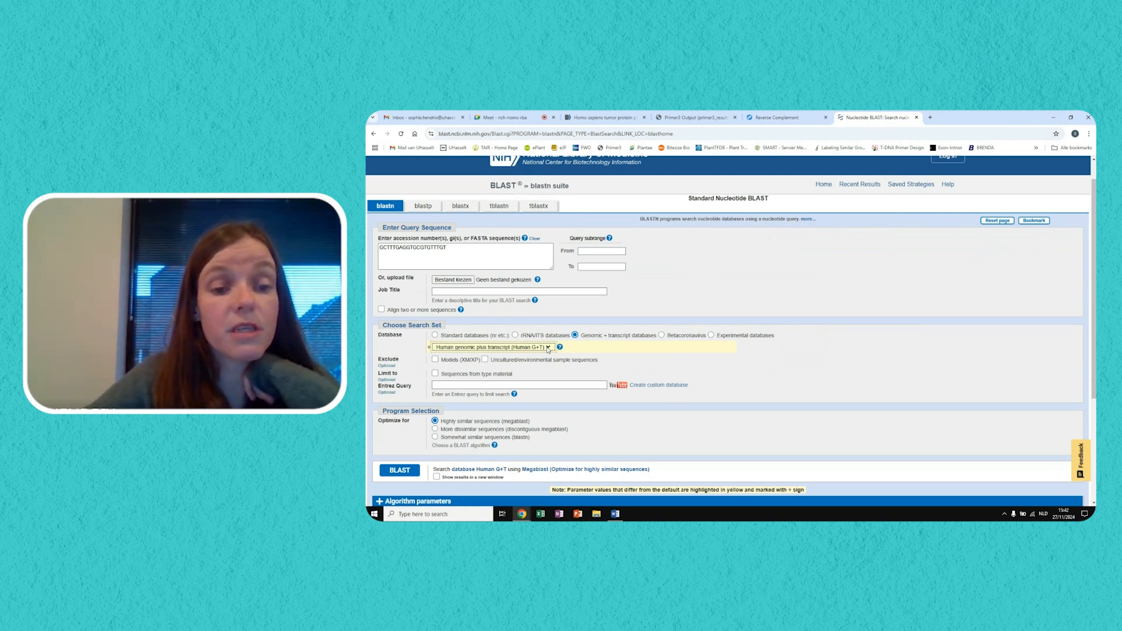
left_click(548, 348)
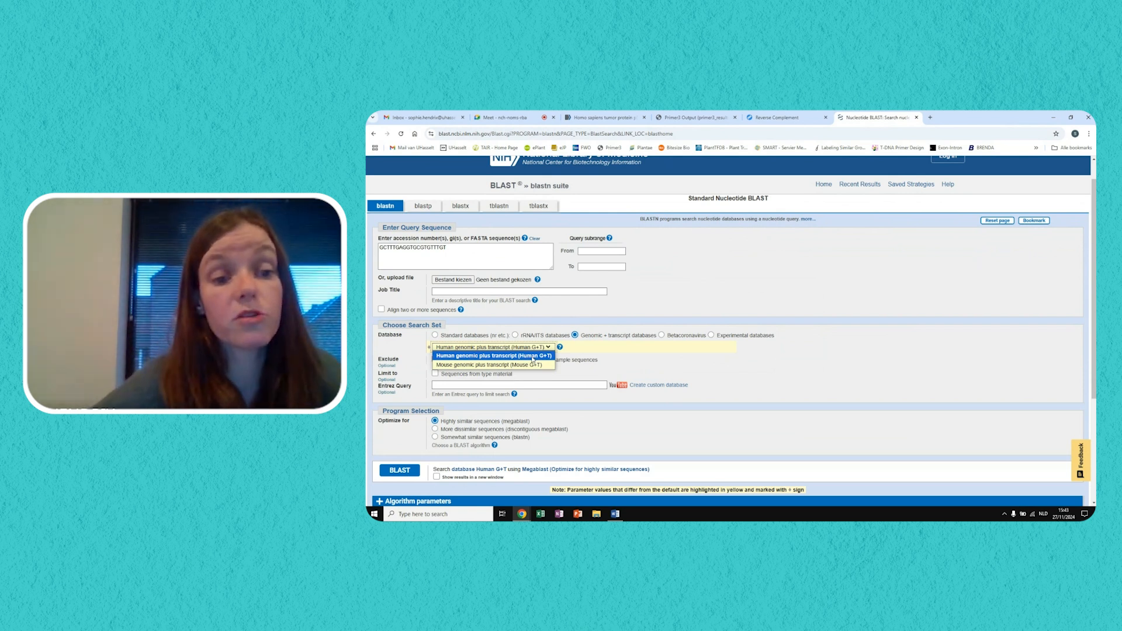
left_click(533, 356)
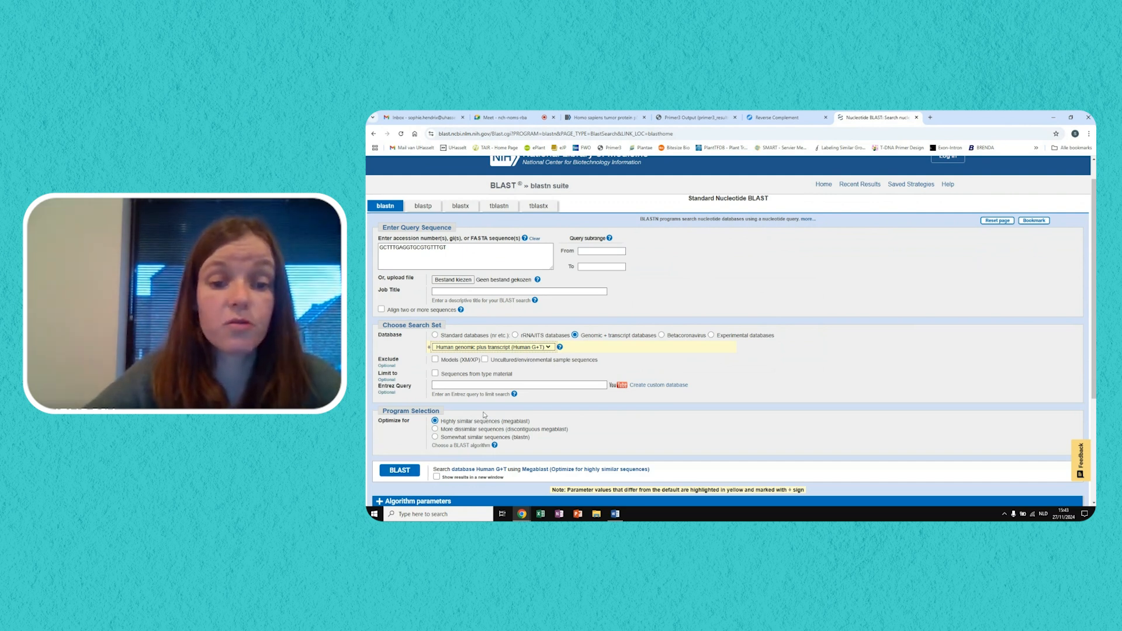
left_click(391, 476)
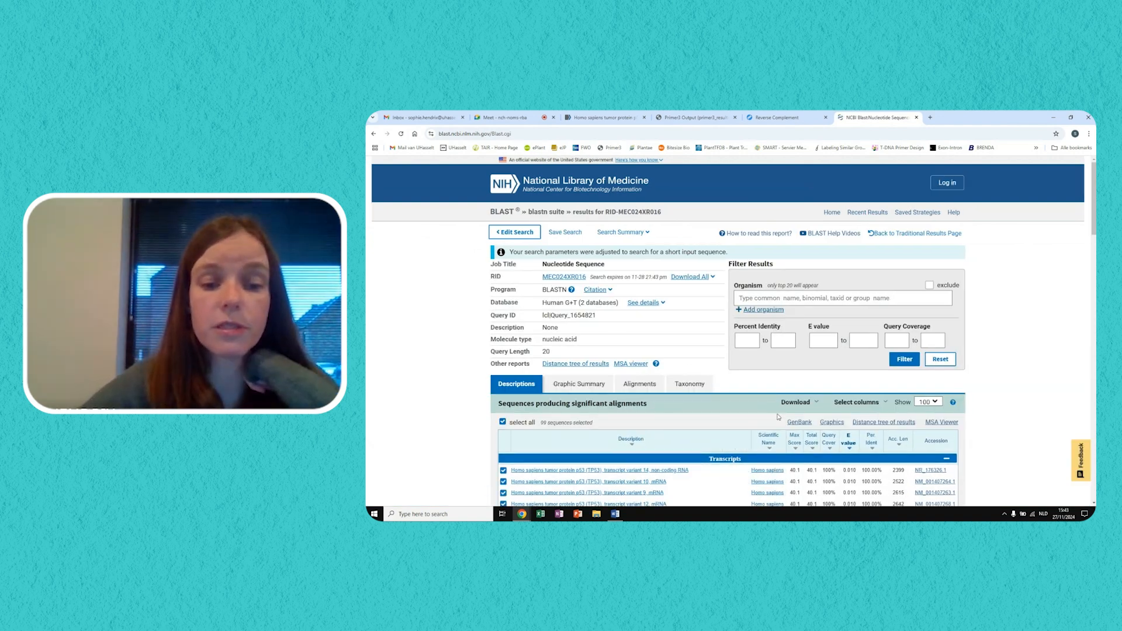
- Examine the transcript hits in the BLAST results, comparing their descriptions, query cover, E values and percent identity to judge the primer's specificity
scroll(1052, 392, "down", 5)
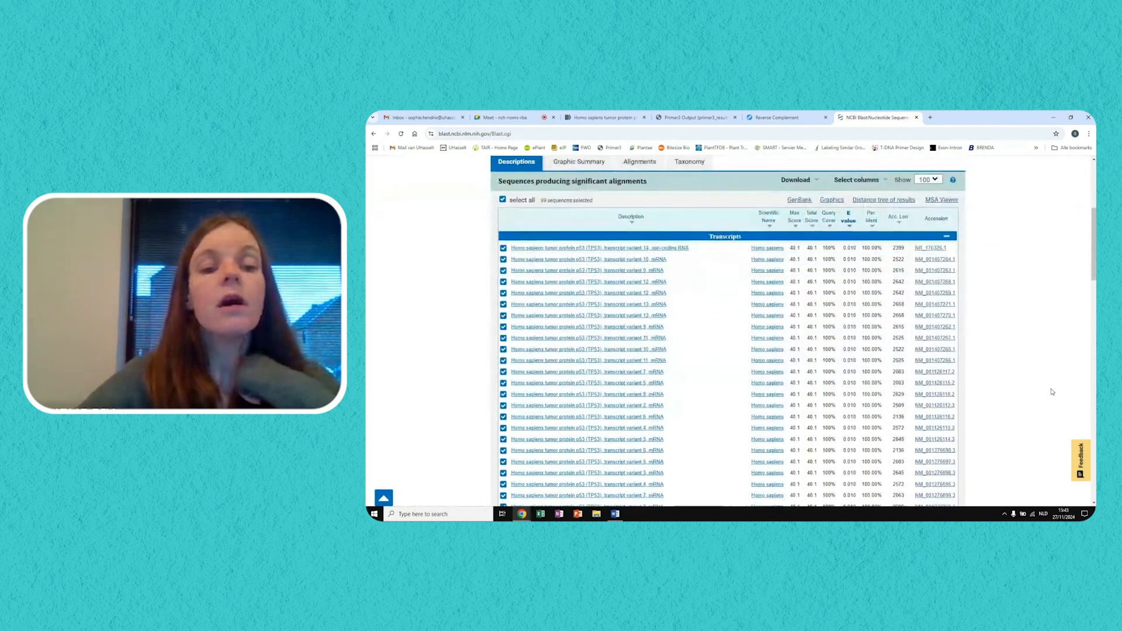
scroll(1052, 391, "down", 2)
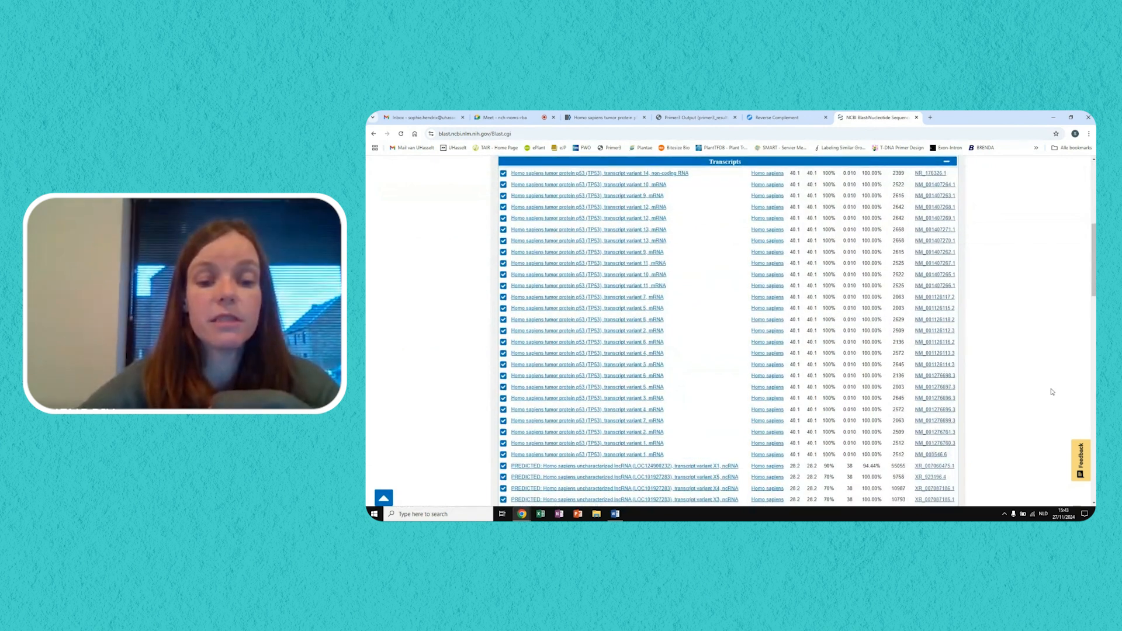
scroll(1052, 392, "up", 1)
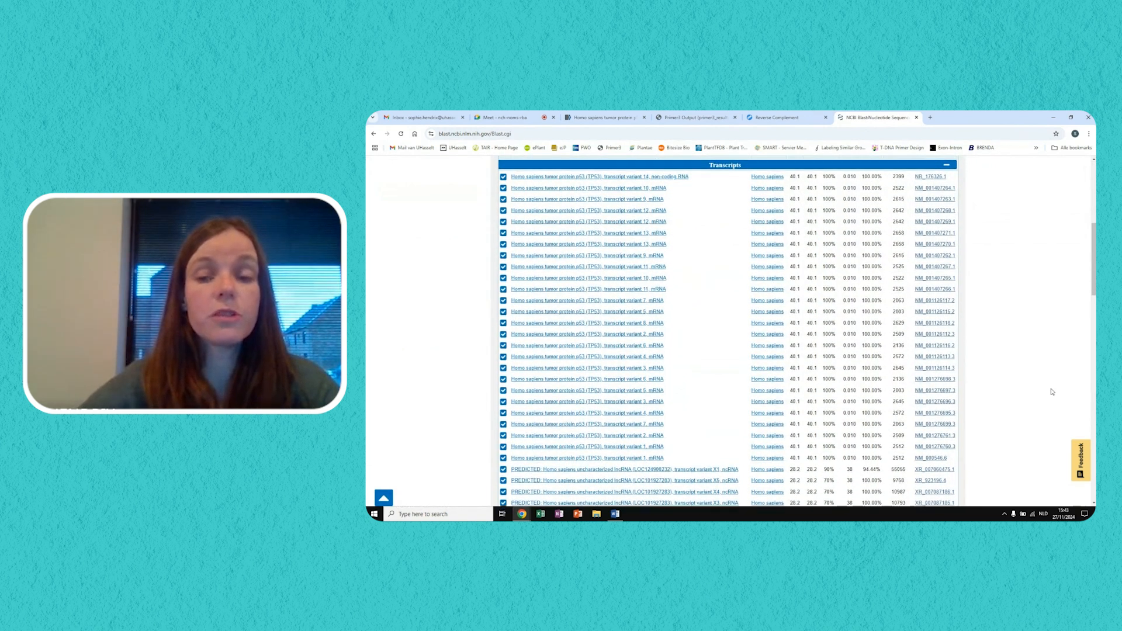
scroll(1052, 392, "up", 3)
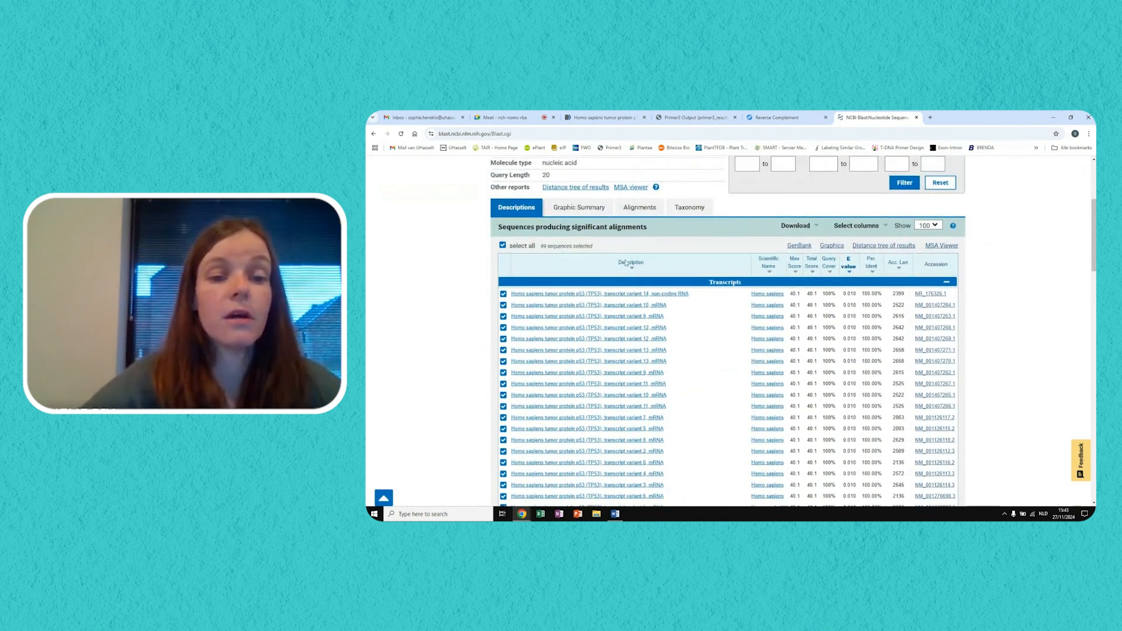
scroll(423, 325, "up", 3)
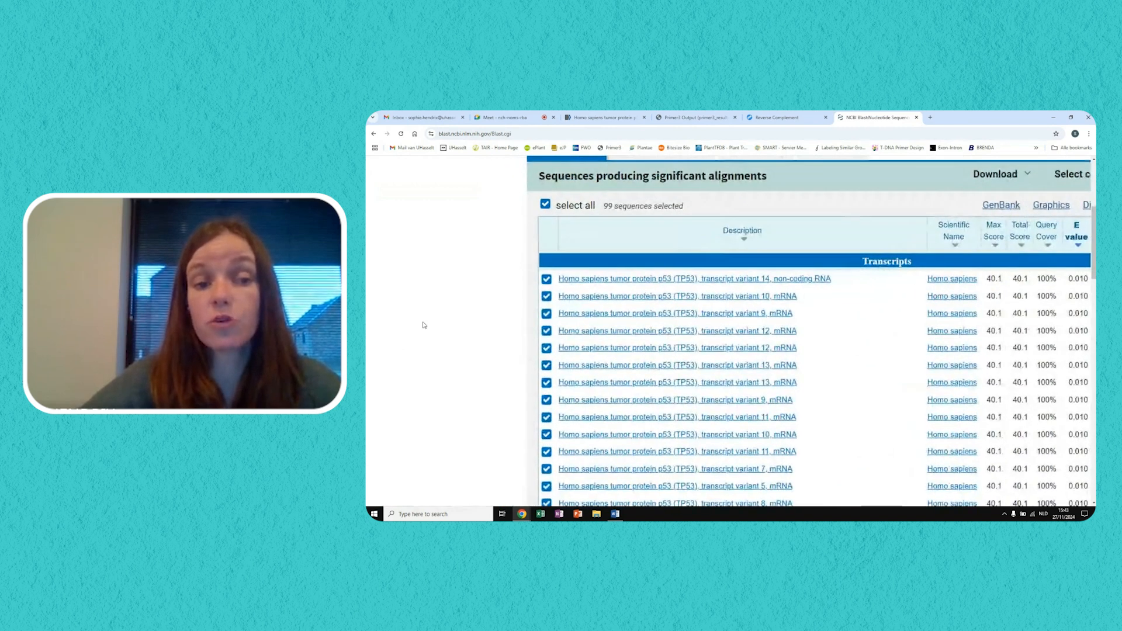
scroll(423, 324, "down", 2)
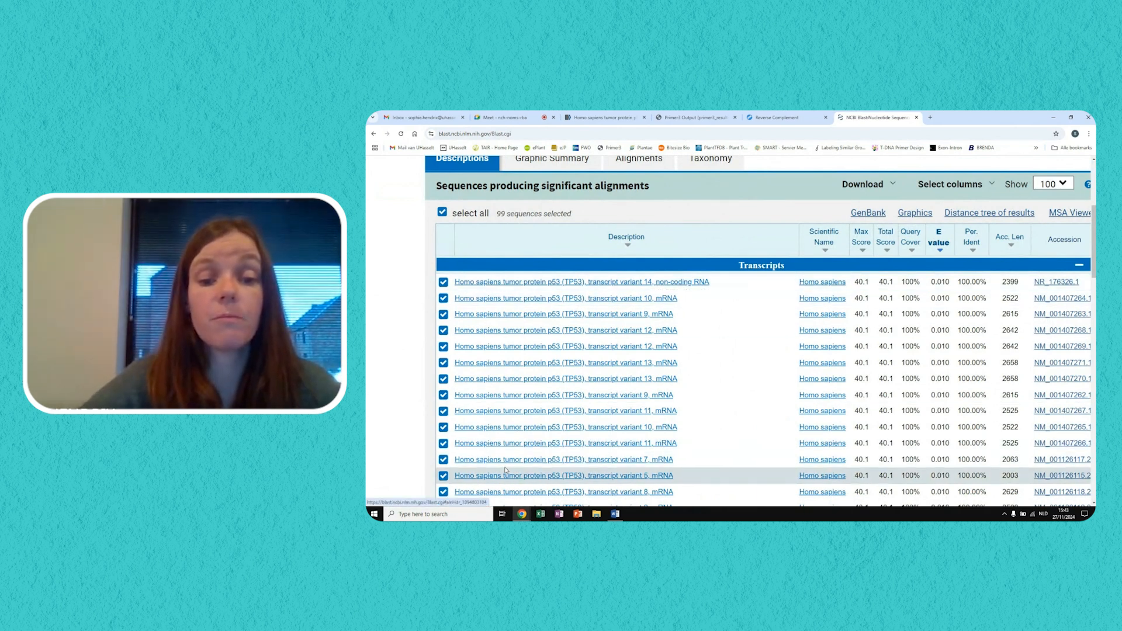
scroll(543, 363, "down", 4)
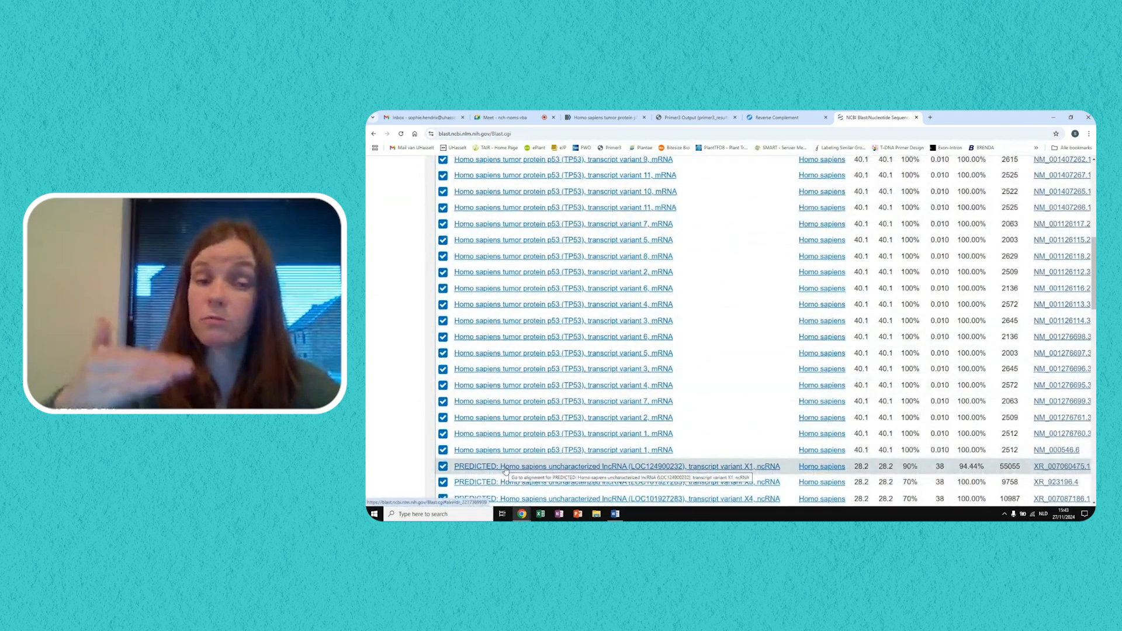
- Review the list of TP53 transcript-variant hits in the BLAST results to check which variants the left primer matches
scroll(506, 472, "up", 3)
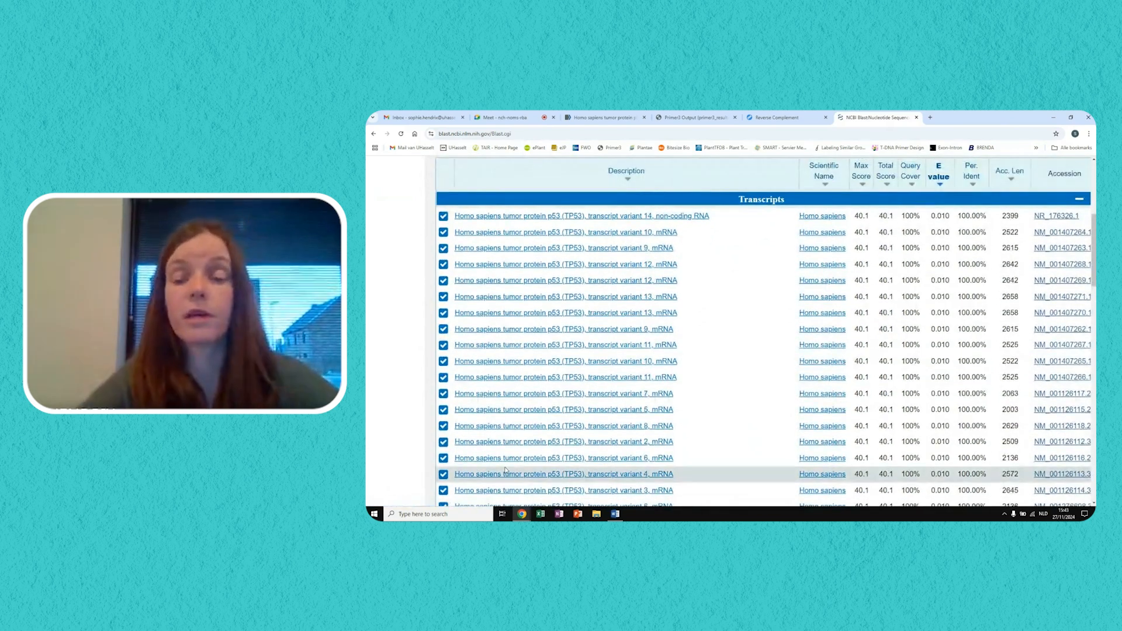
scroll(806, 404, "right", 1)
scroll(806, 403, "right", 2)
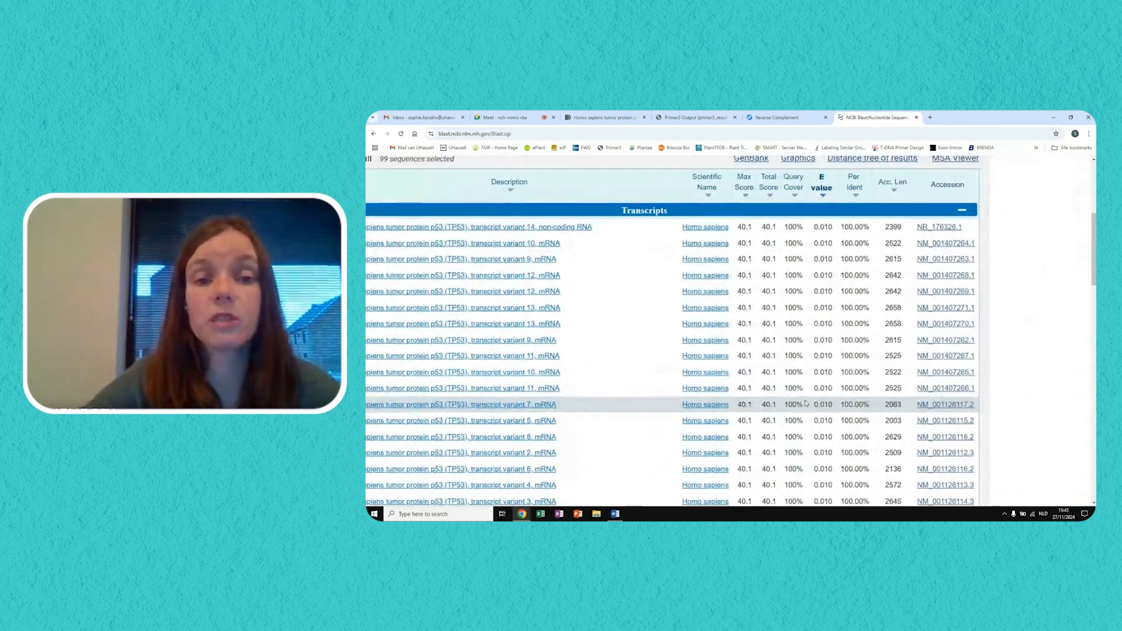
scroll(873, 406, "down", 2)
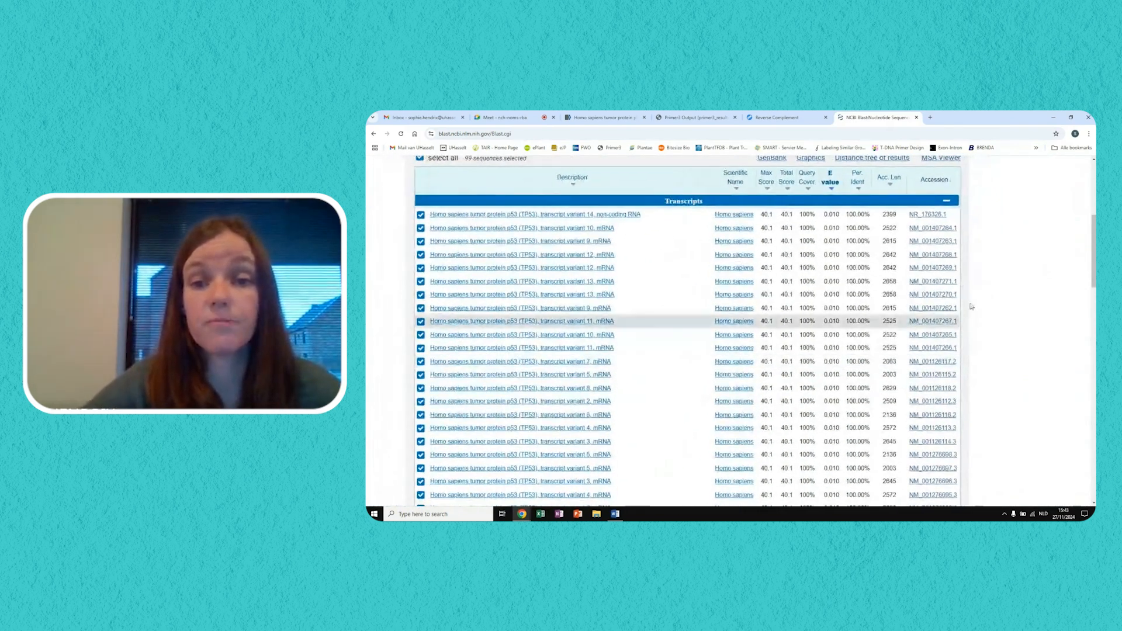
scroll(1053, 285, "up", 1)
scroll(1054, 285, "up", 1)
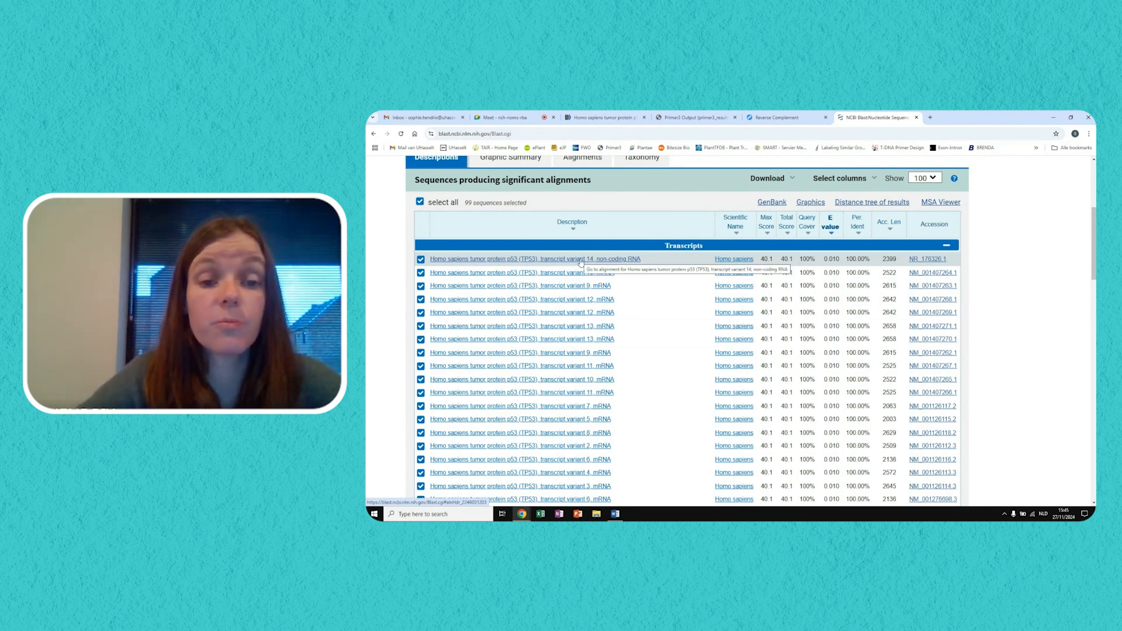
scroll(672, 285, "down", 1)
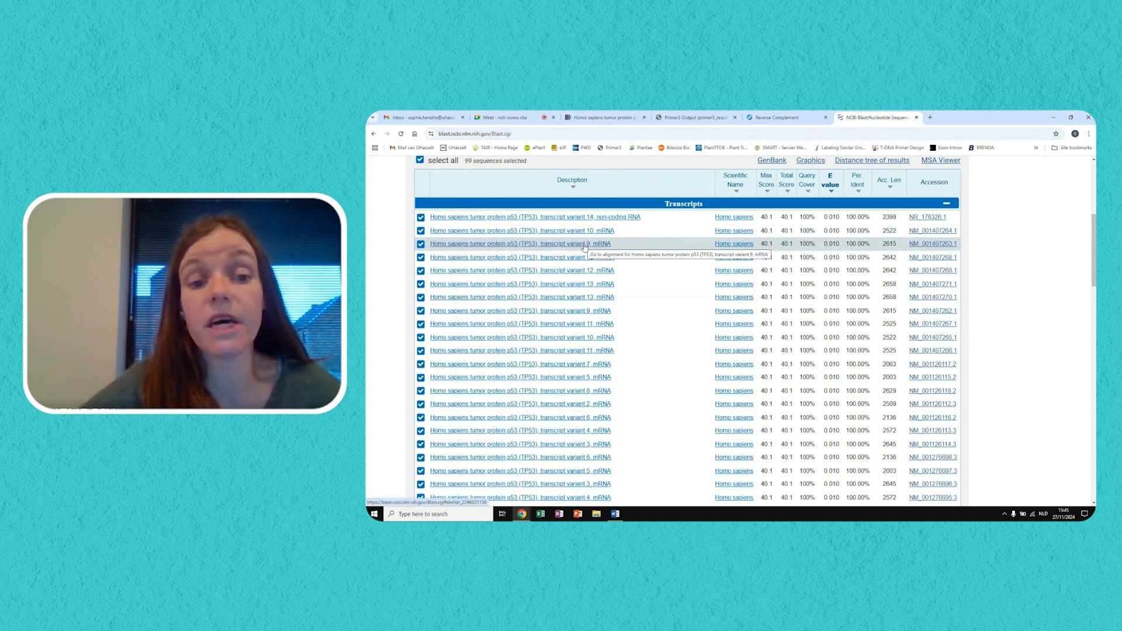
scroll(585, 247, "down", 1)
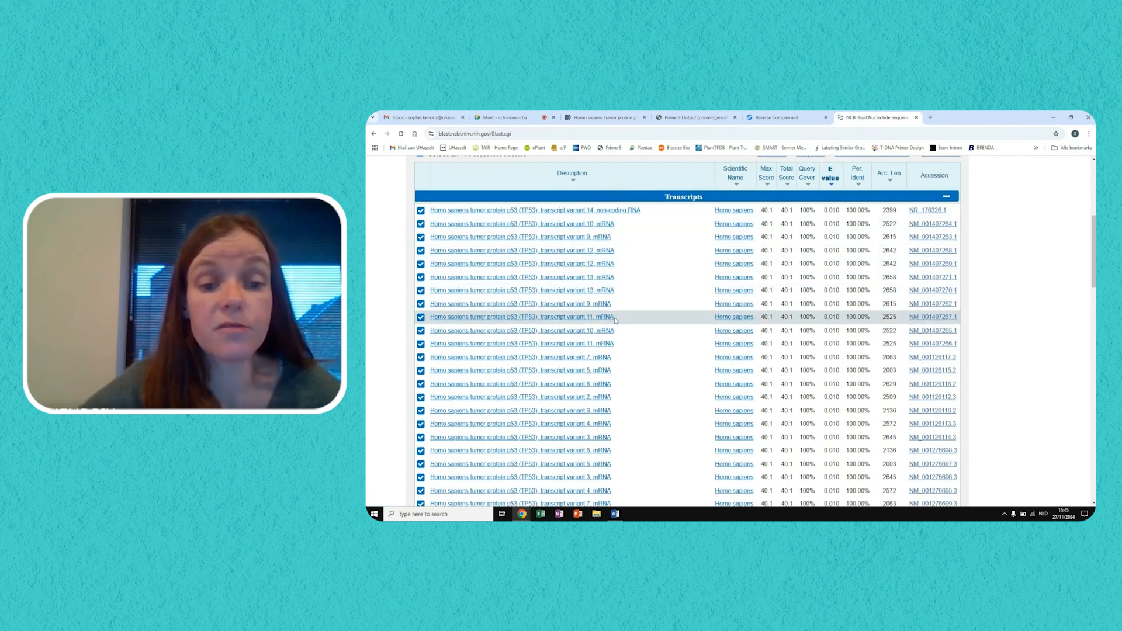
scroll(626, 445, "down", 2)
scroll(627, 448, "down", 1)
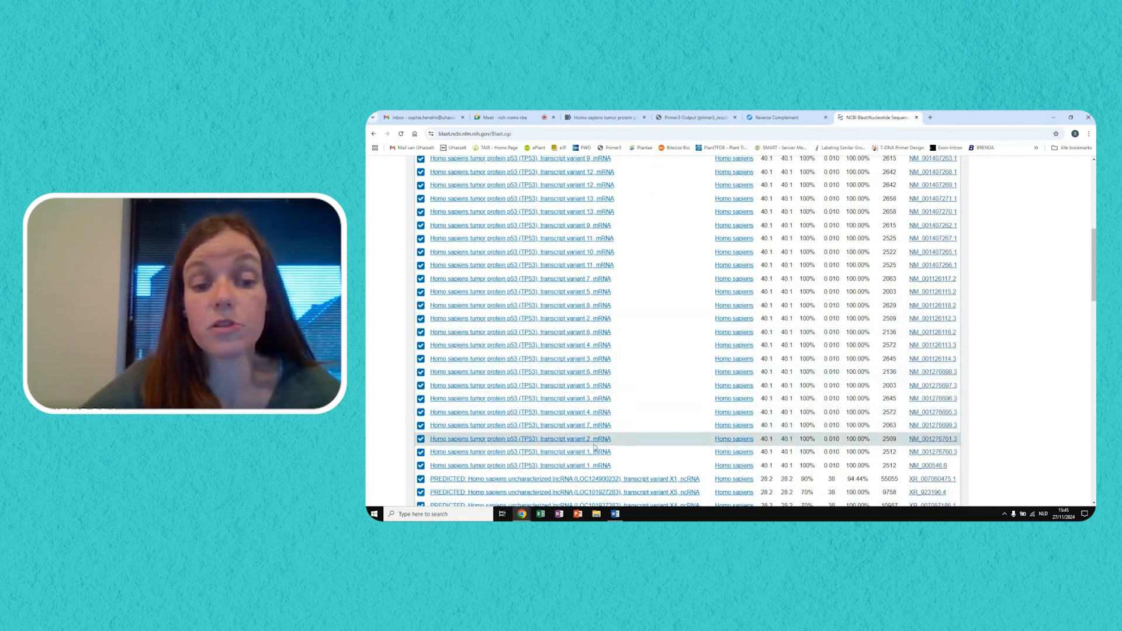
scroll(628, 310, "up", 3)
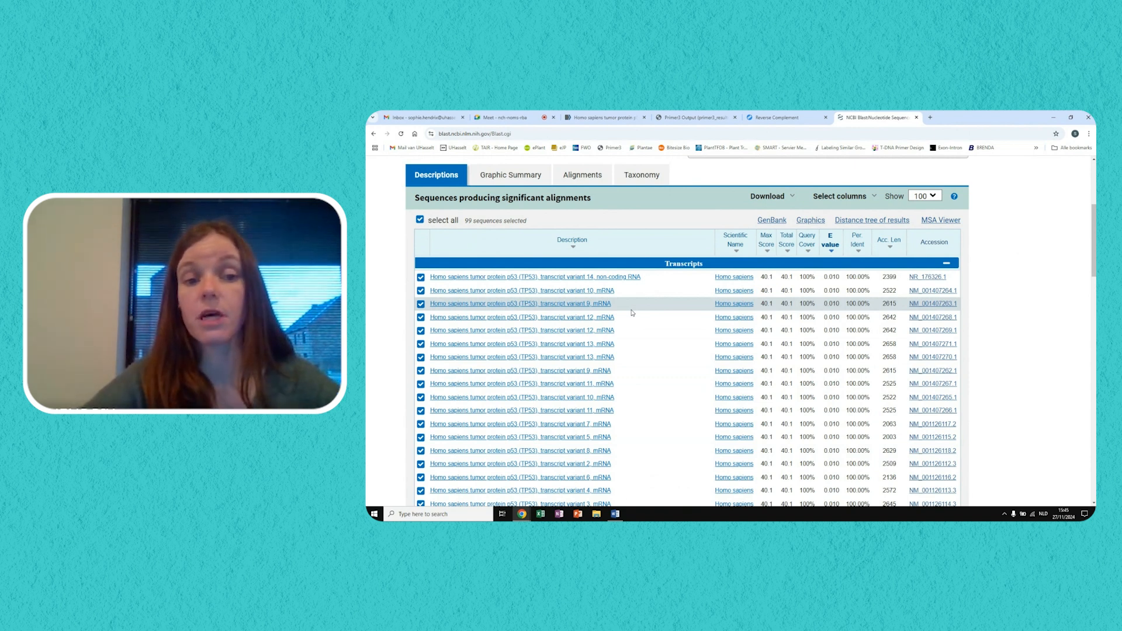
- Compare the E value of the first non-TP53 hit, the predicted lncRNA LOC124900232, with those of the TP53 transcripts
scroll(632, 313, "down", 1)
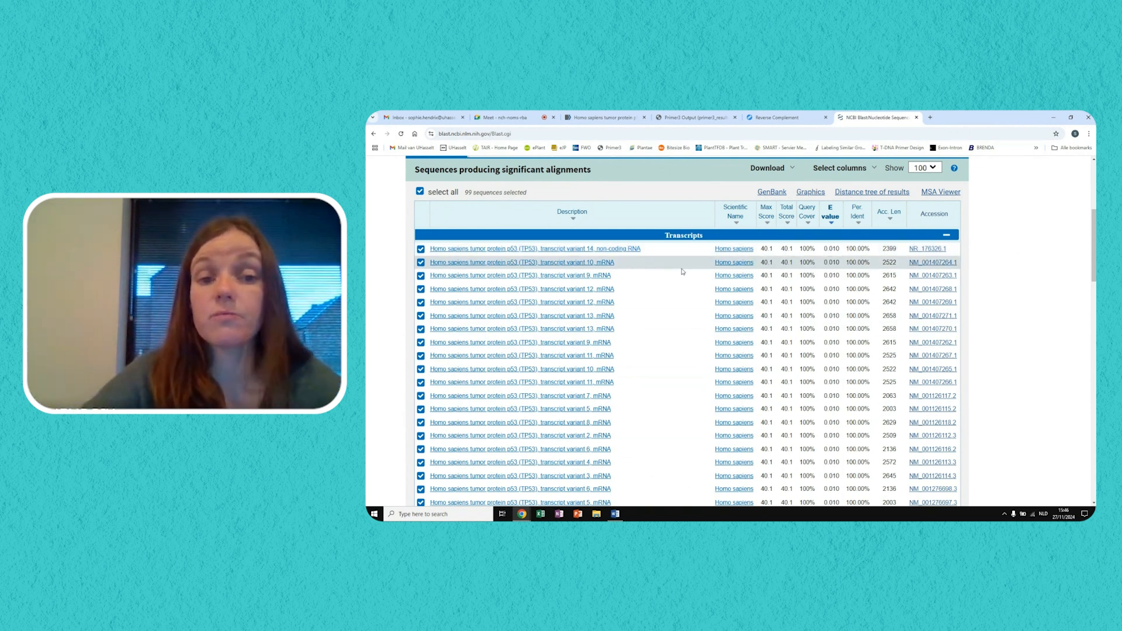
scroll(901, 399, "down", 3)
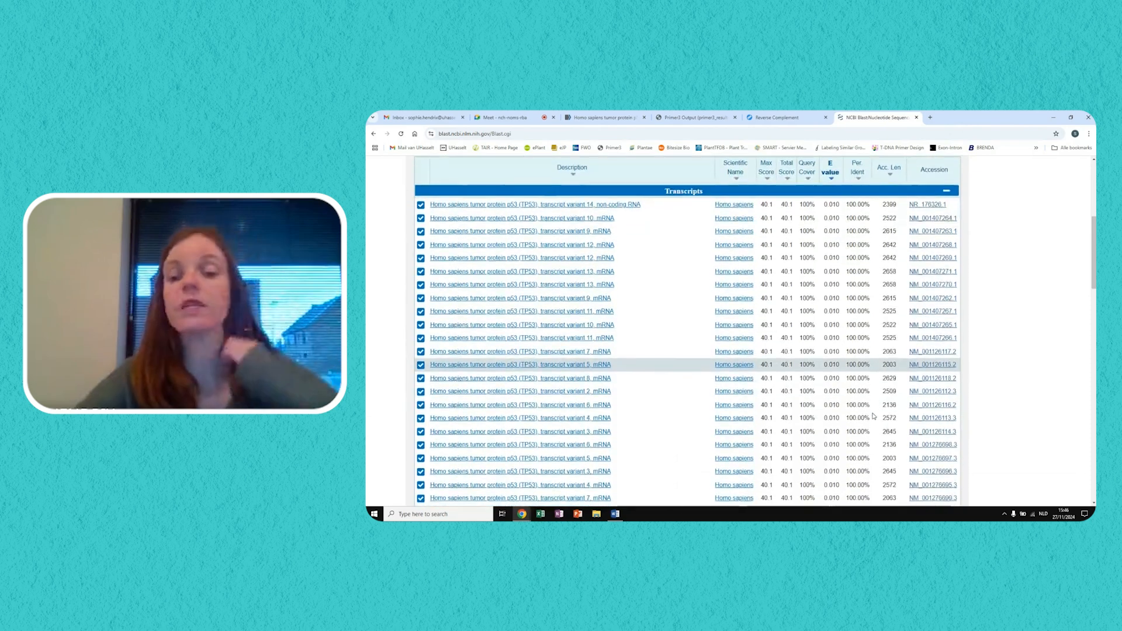
scroll(873, 415, "down", 4)
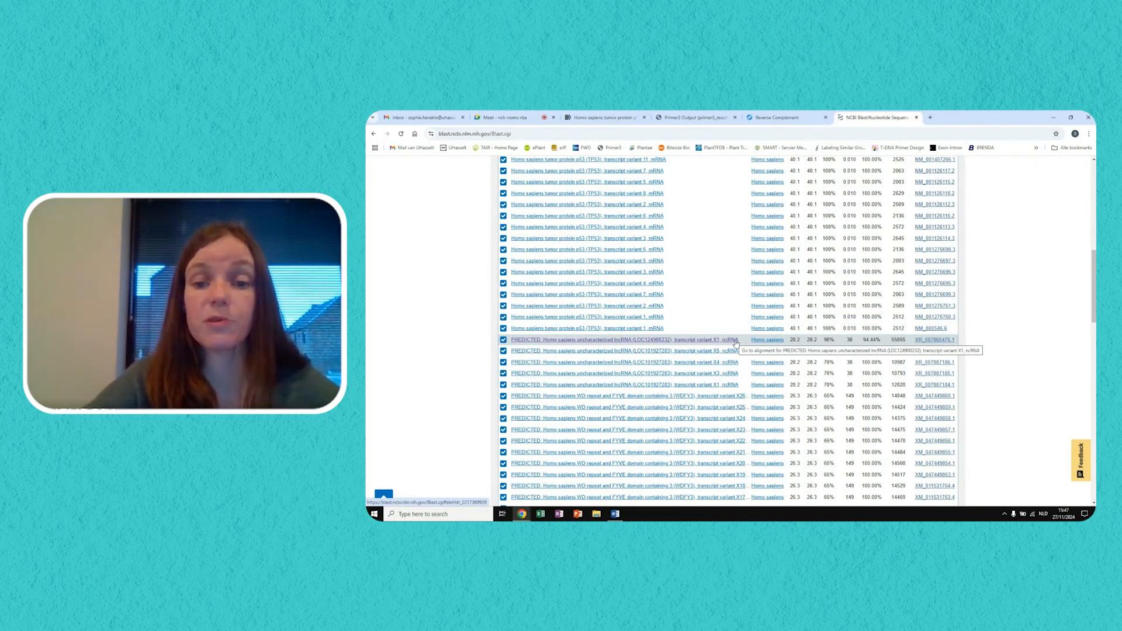
double_click(849, 341)
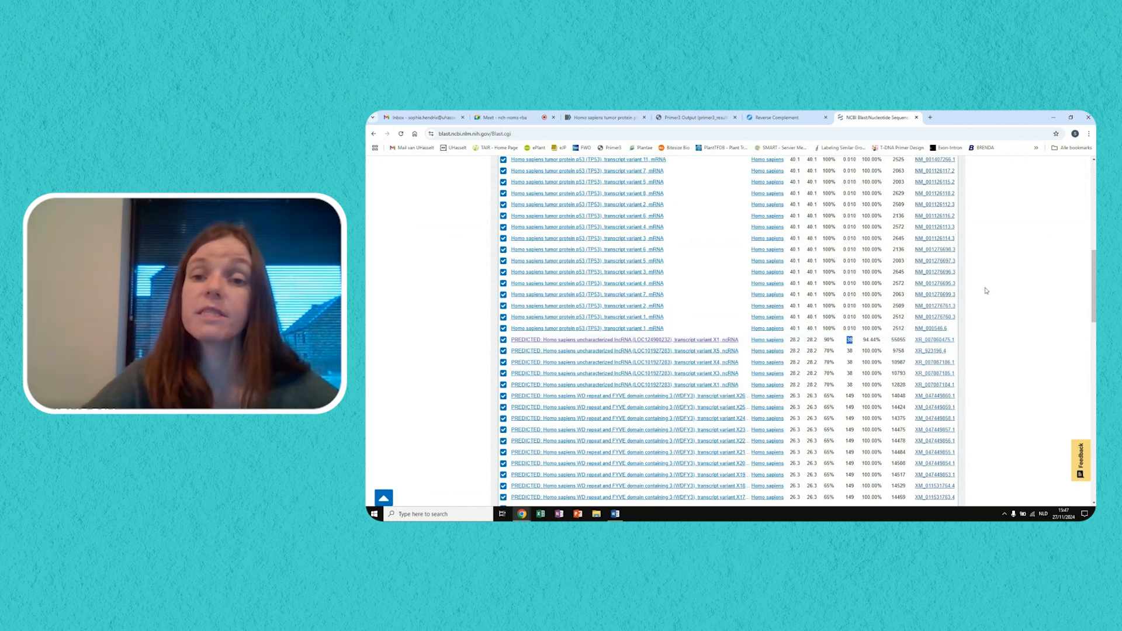
scroll(987, 291, "up", 8)
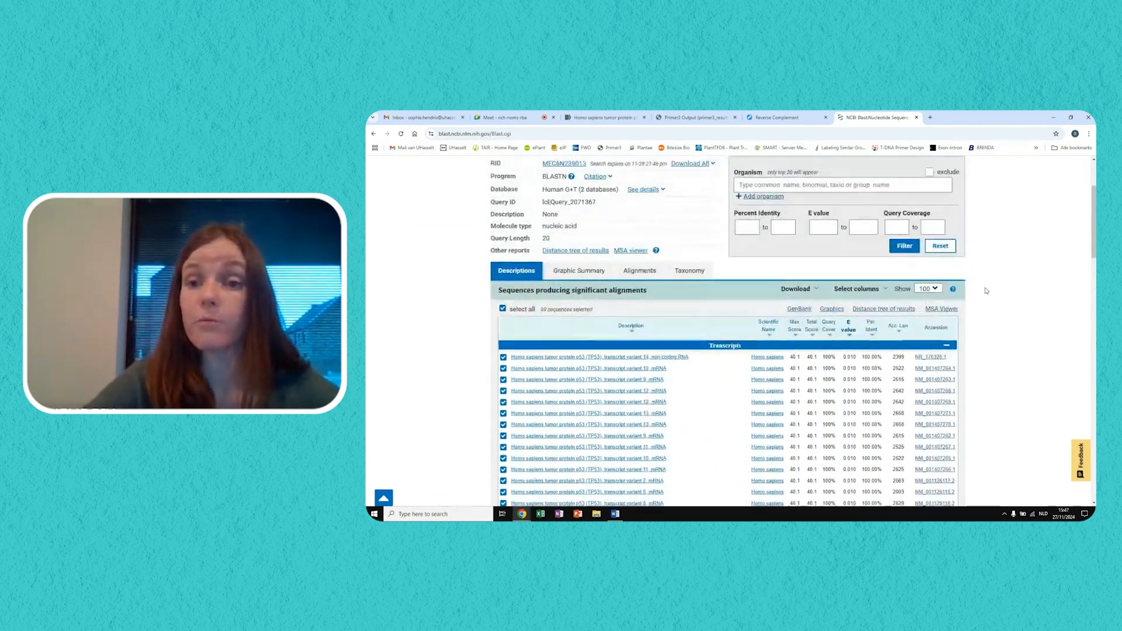
scroll(987, 291, "up", 2)
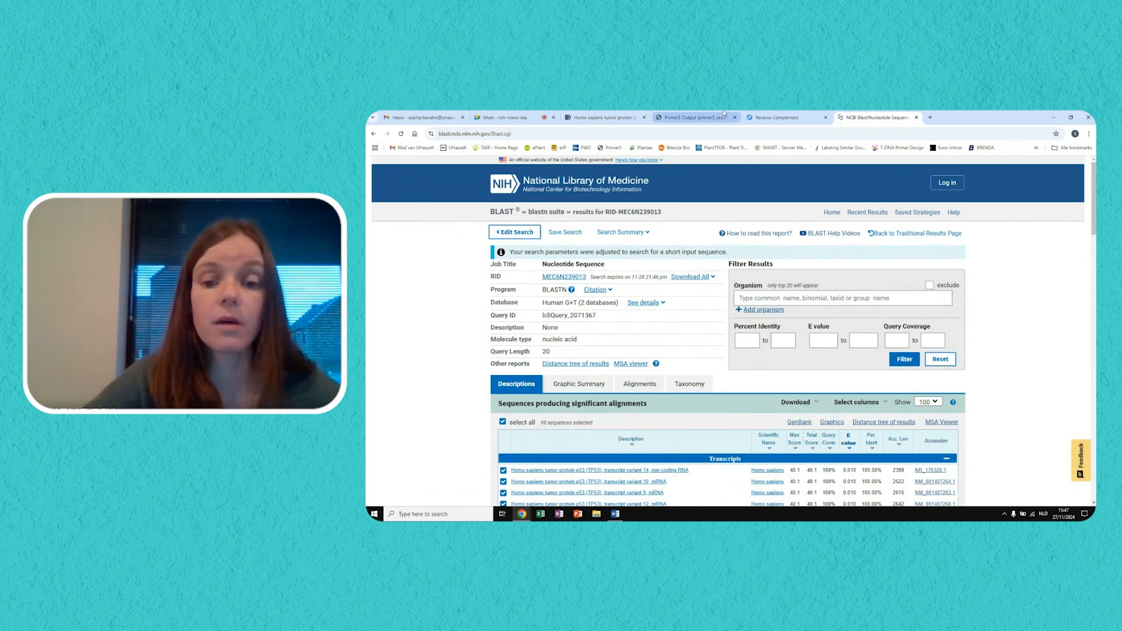
- Copy additional pair 2's right primer AGAGGAGCTGGTGTTGTTGG from the Primer3 output, replace the BLAST query with it, and run the search against Human G+T
left_click(694, 117)
left_click_drag(691, 282, 785, 284)
key("ctrl+c")
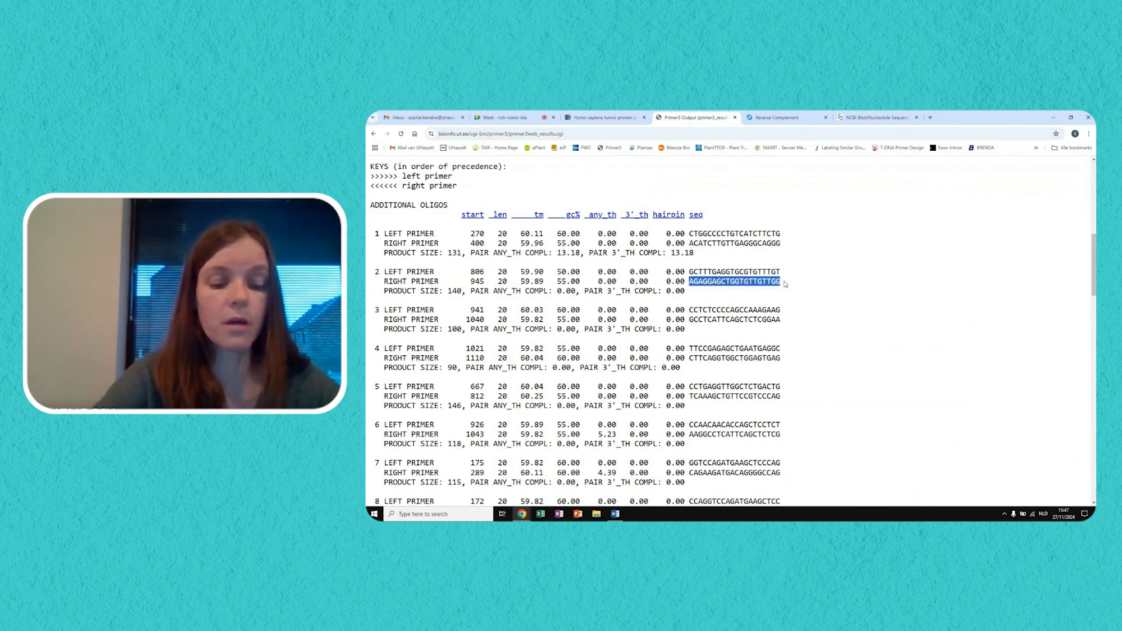
left_click(871, 116)
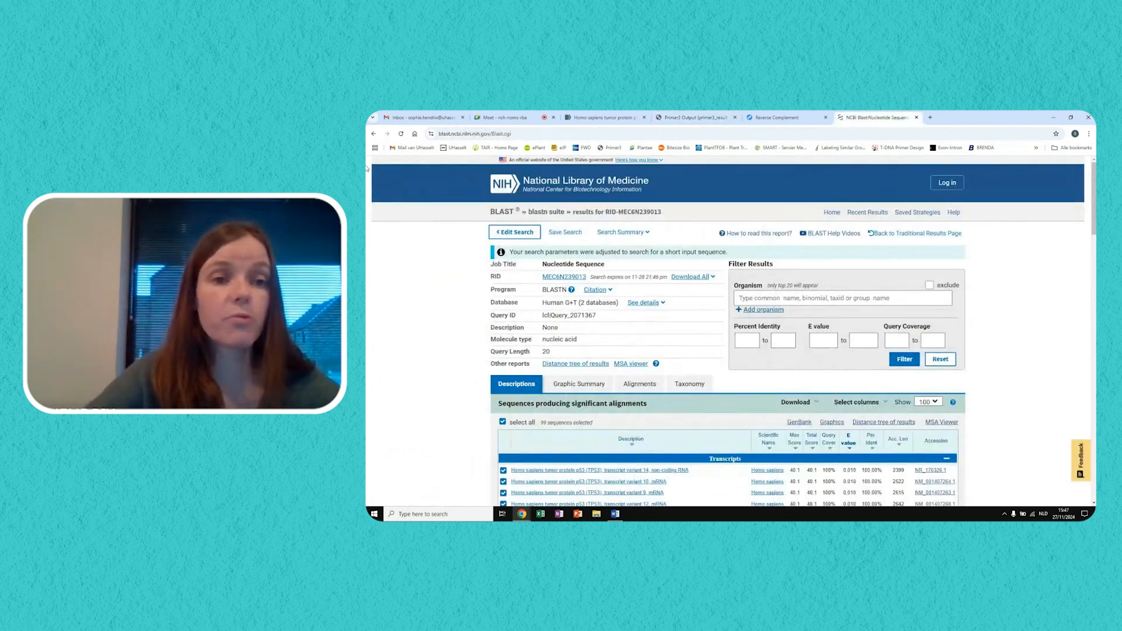
left_click(374, 133)
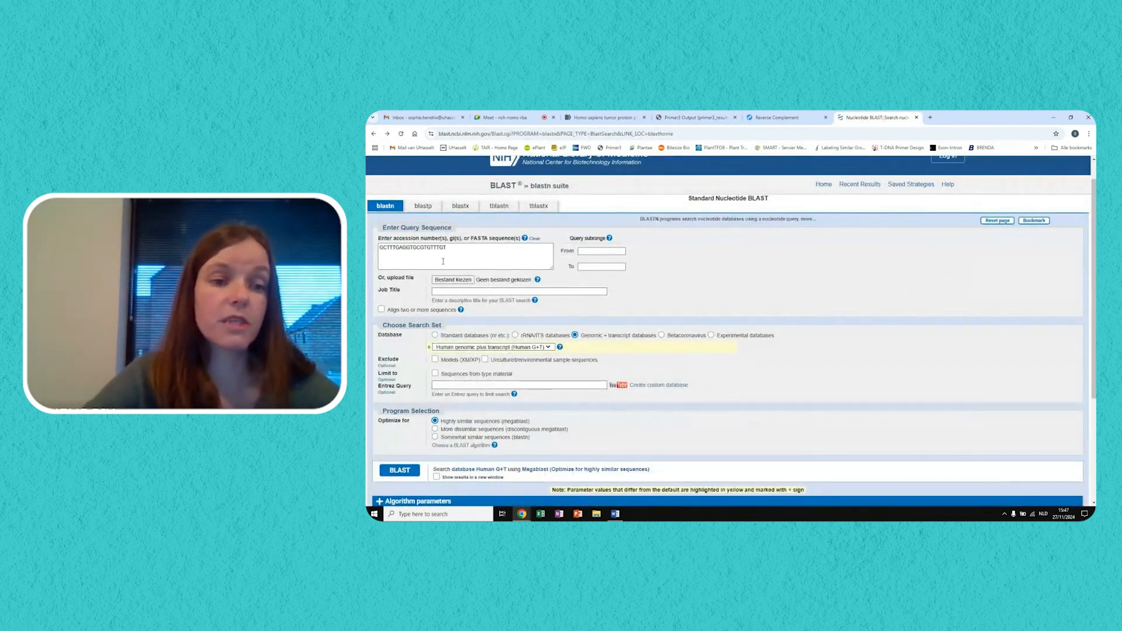
left_click_drag(443, 261, 367, 249)
key("ctrl+v")
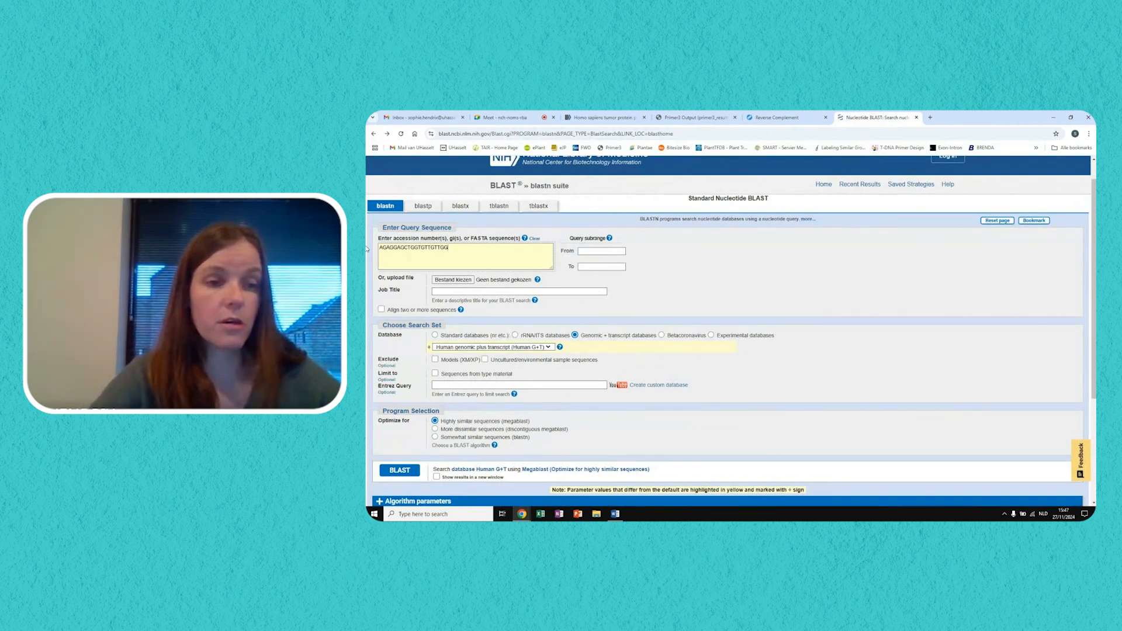
left_click(402, 470)
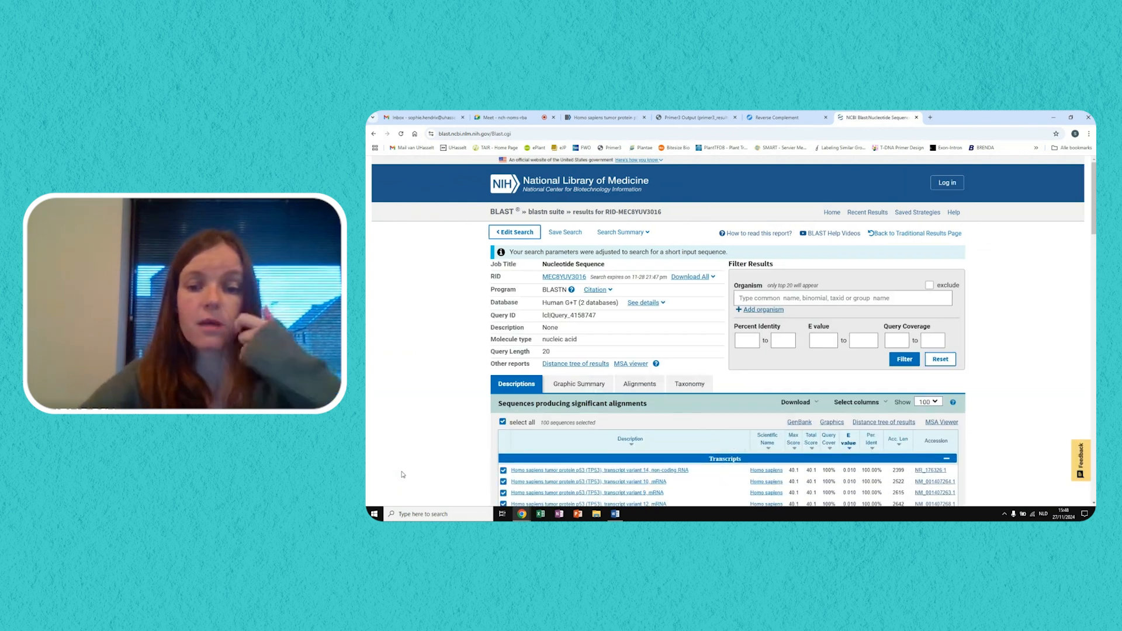
- Check the right primer's BLAST hits for off-target transcripts, and return to the additional primer pairs in the Primer3 output
scroll(988, 419, "down", 10)
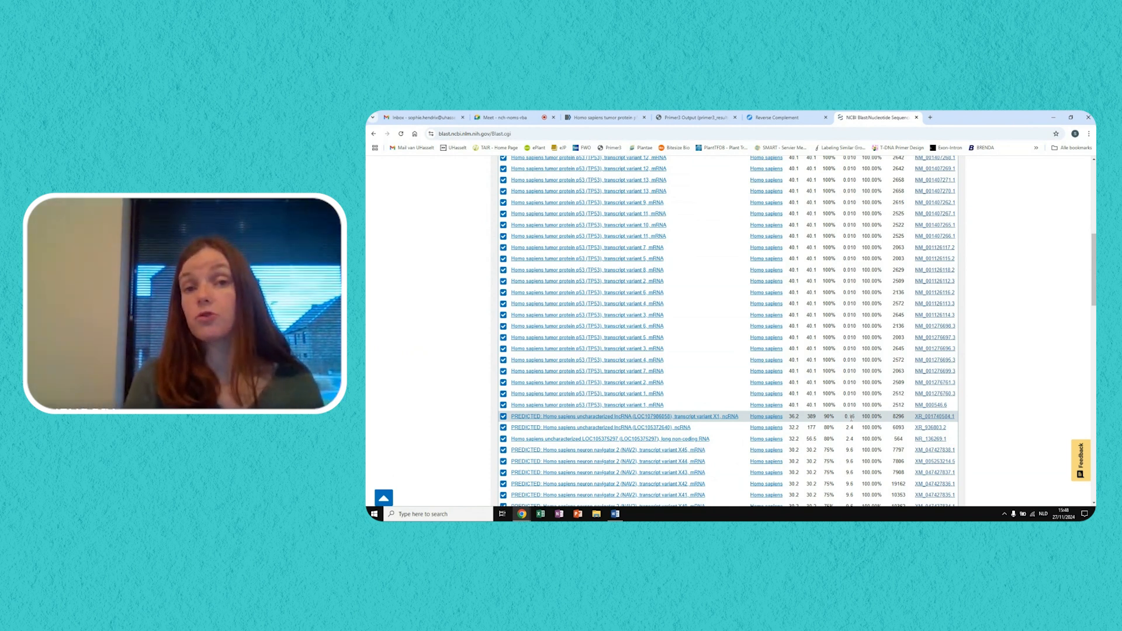
left_click(730, 114)
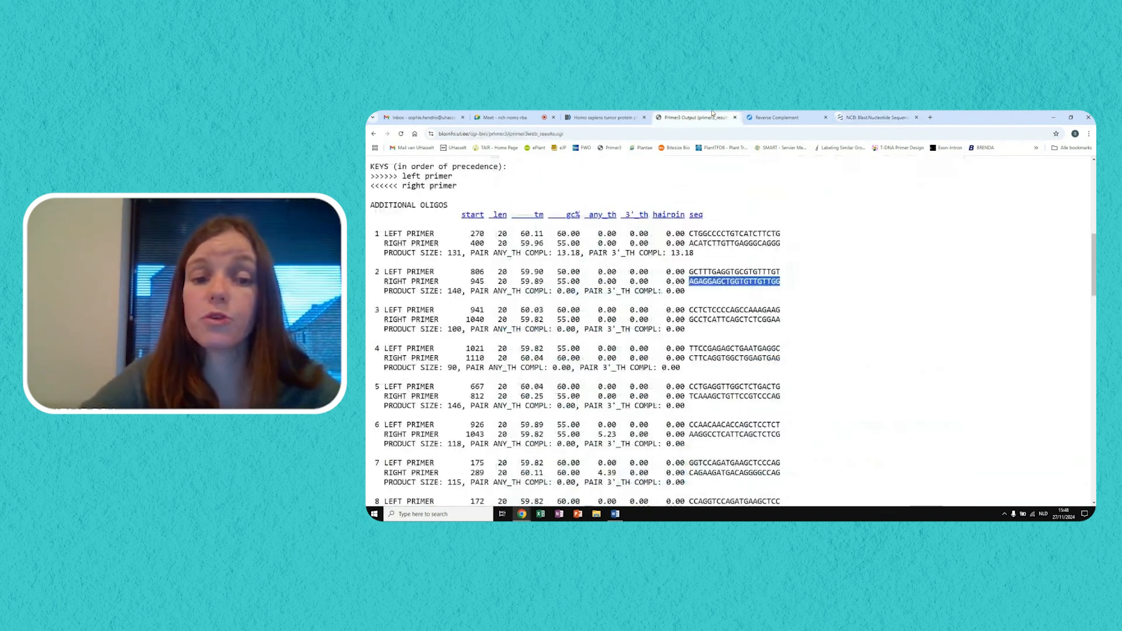
left_click(867, 340)
scroll(867, 340, "down", 1)
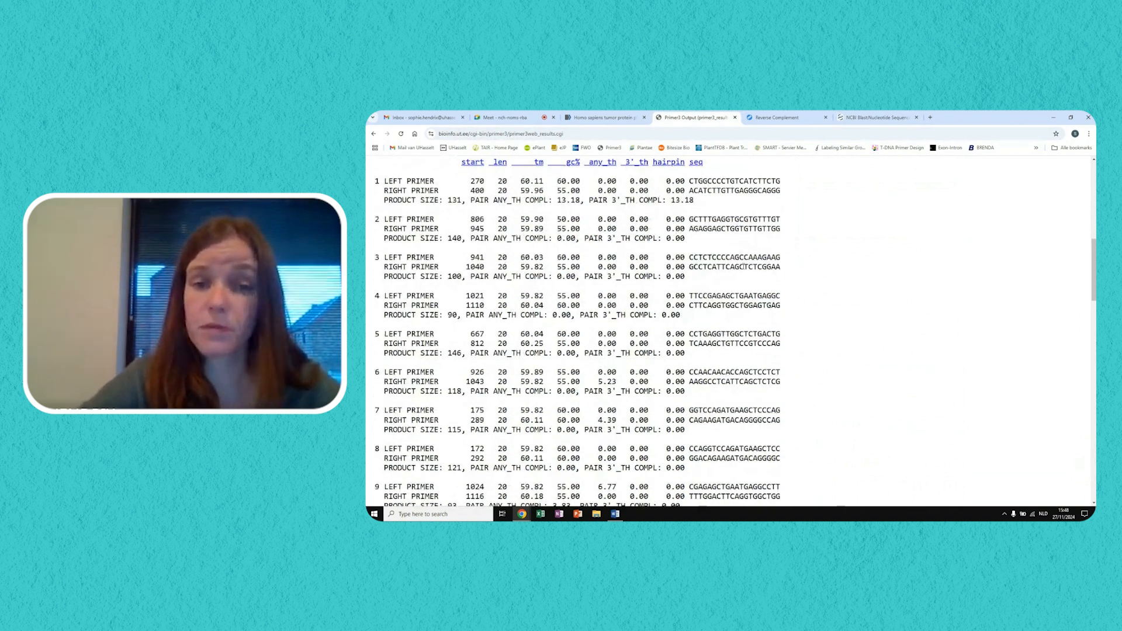